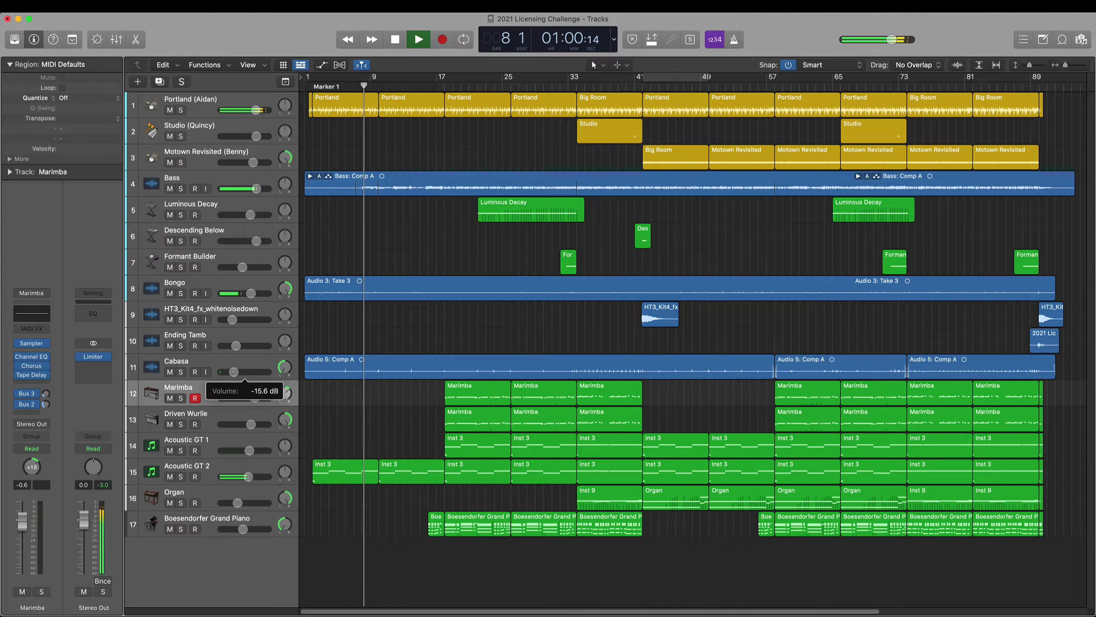
Lower the Bongo track's volume slightly while the song plays
drag(254, 301, 245, 298)
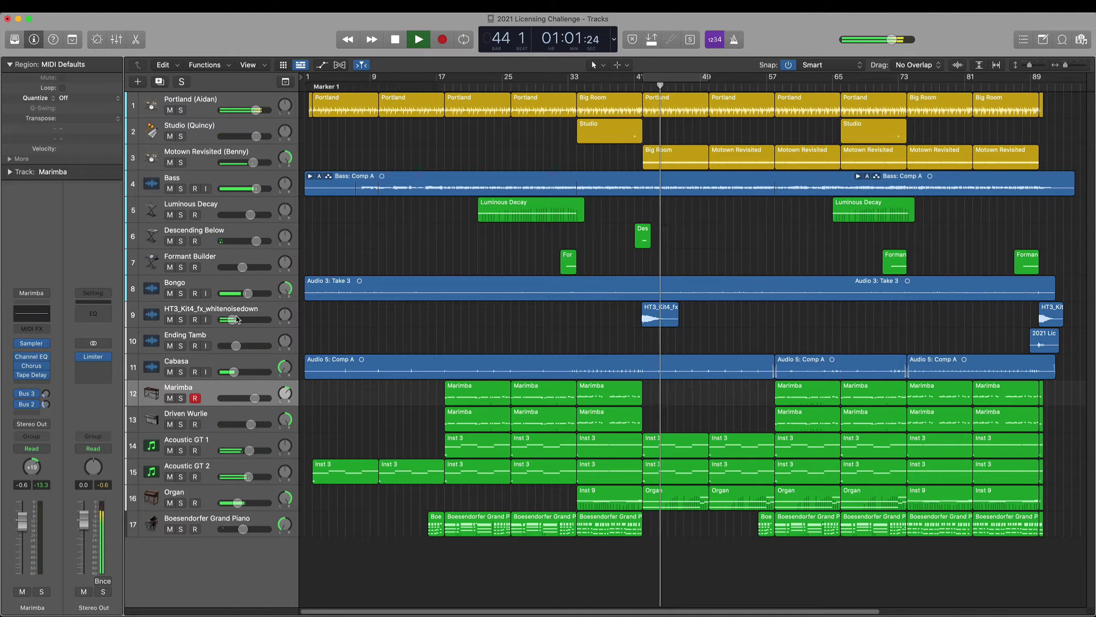
mouse_move(232, 320)
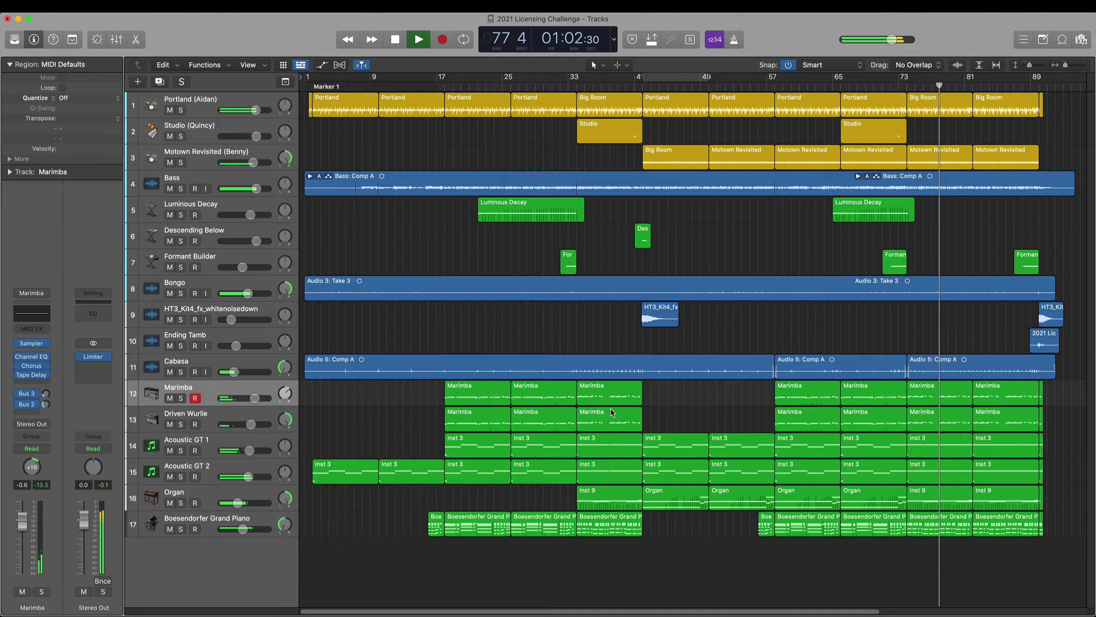
Select the Portland (Aidan) drum track and stop playback at about bar 91, after the final regions
click(234, 103)
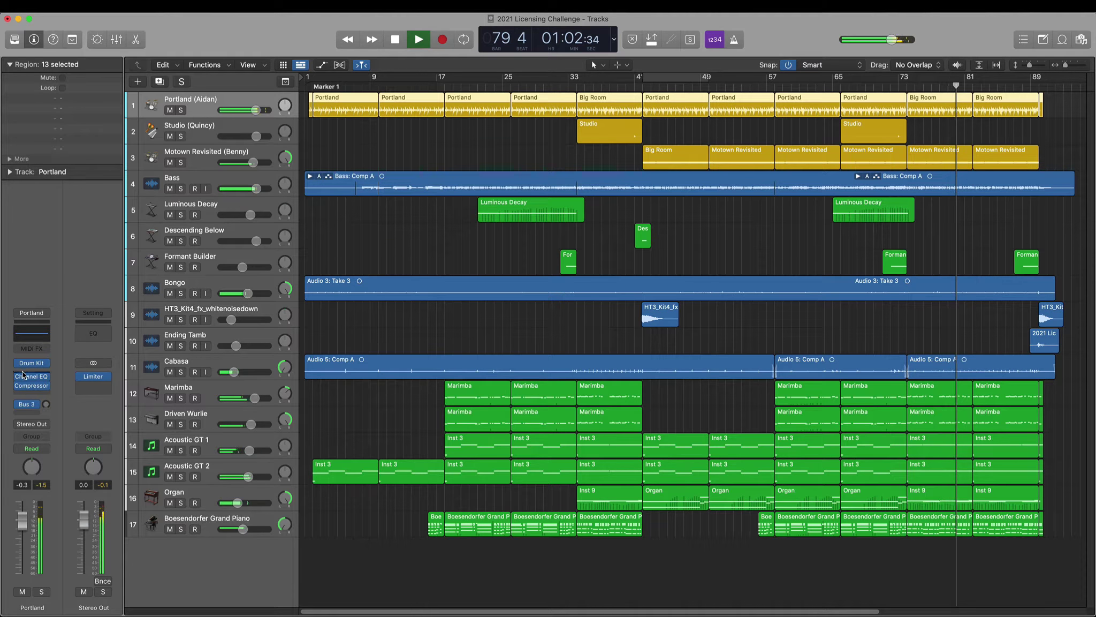
mouse_move(18, 386)
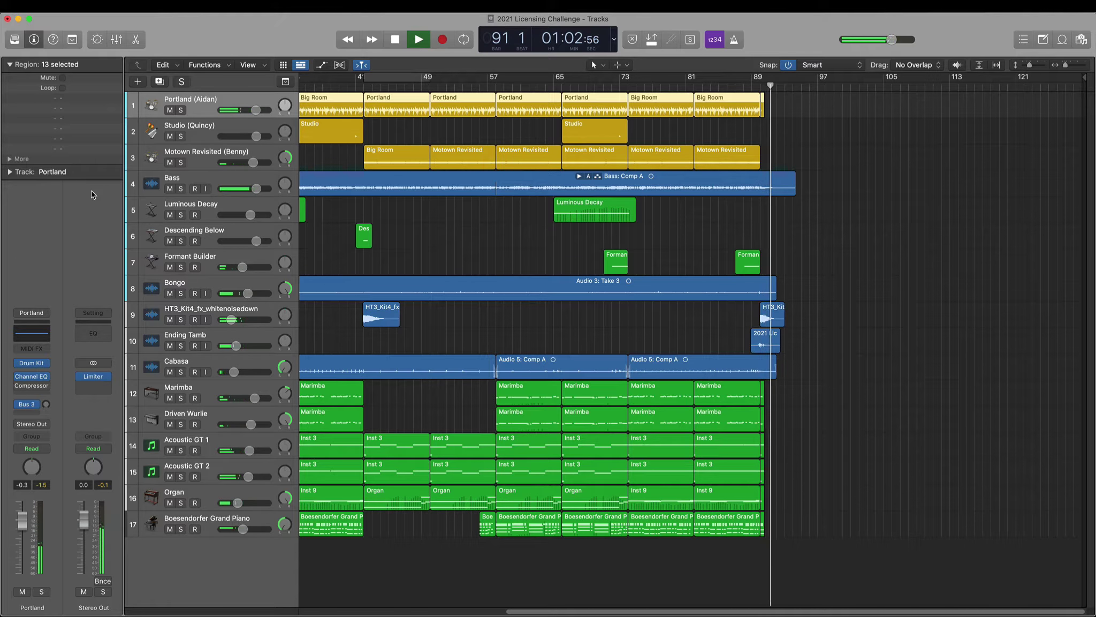
key(space)
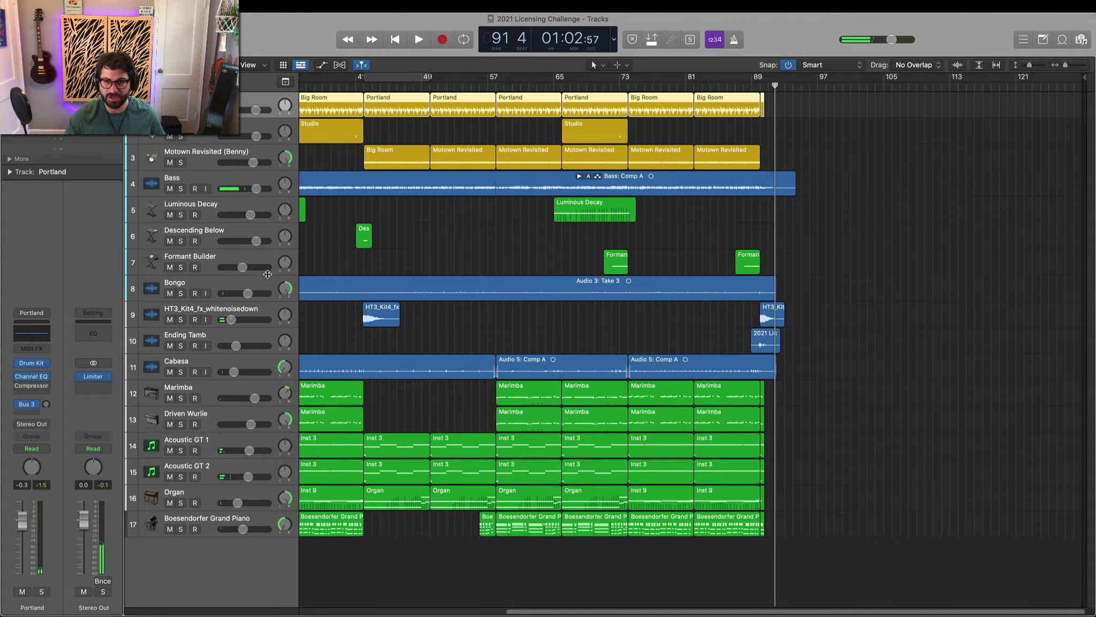
scroll(648, 348, left, 10)
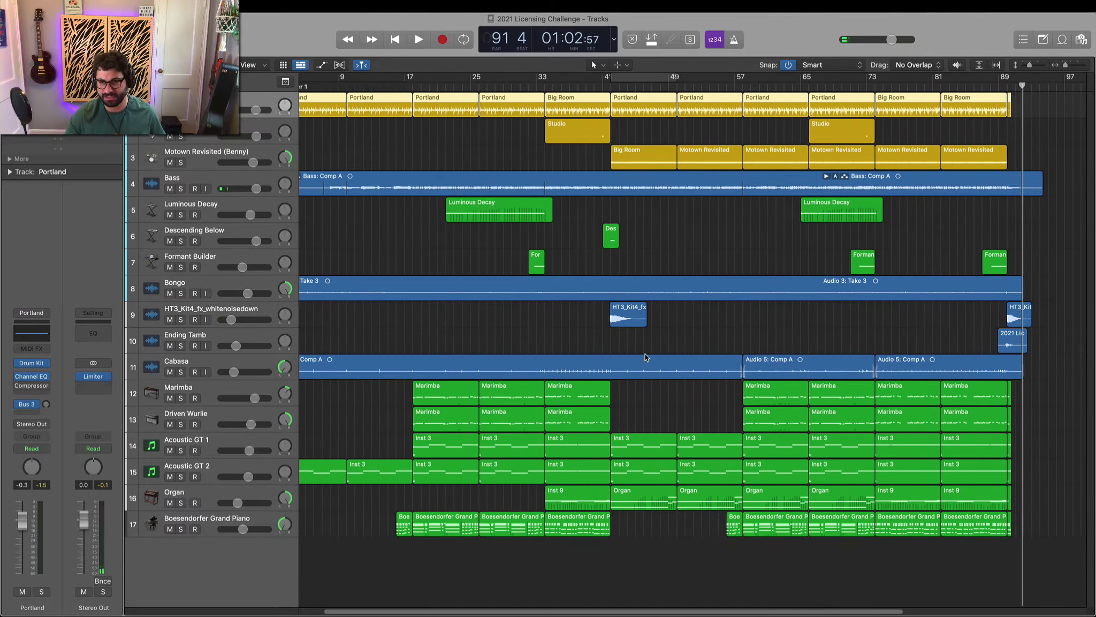
scroll(646, 358, left, 3)
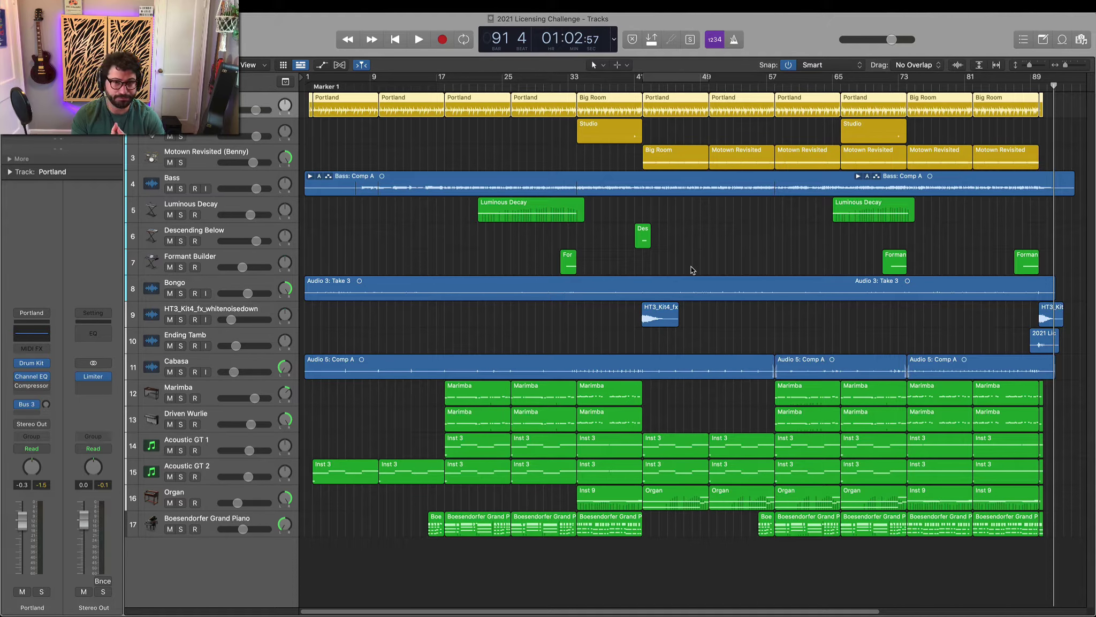
Examine the drummer settings of the Portland region before bar 33 and the Big Room region following it on the first track
click(535, 152)
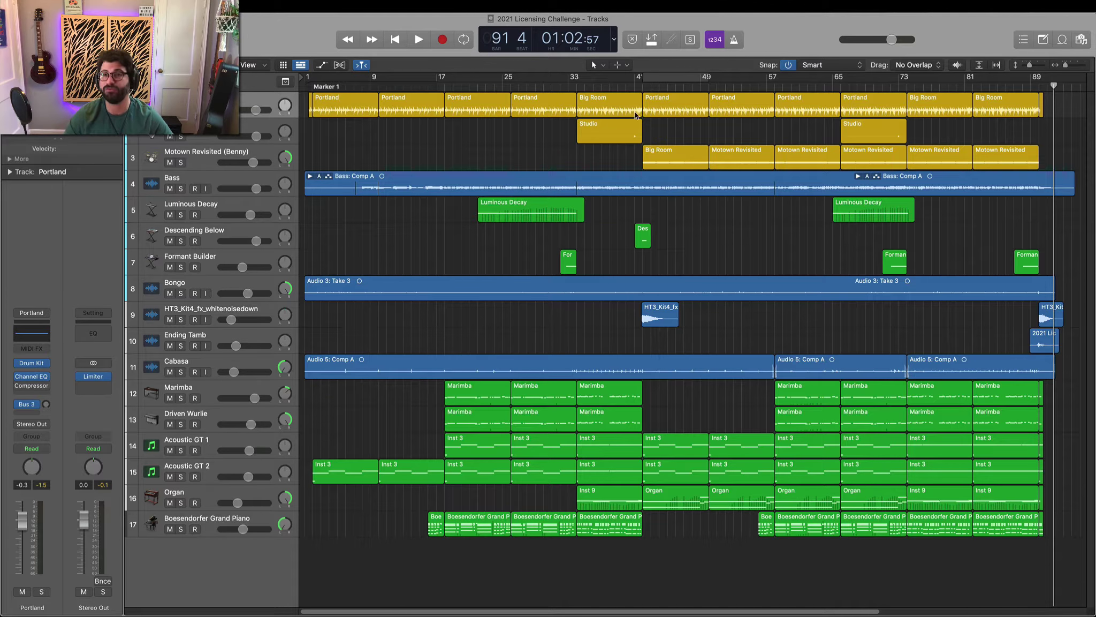
click(554, 101)
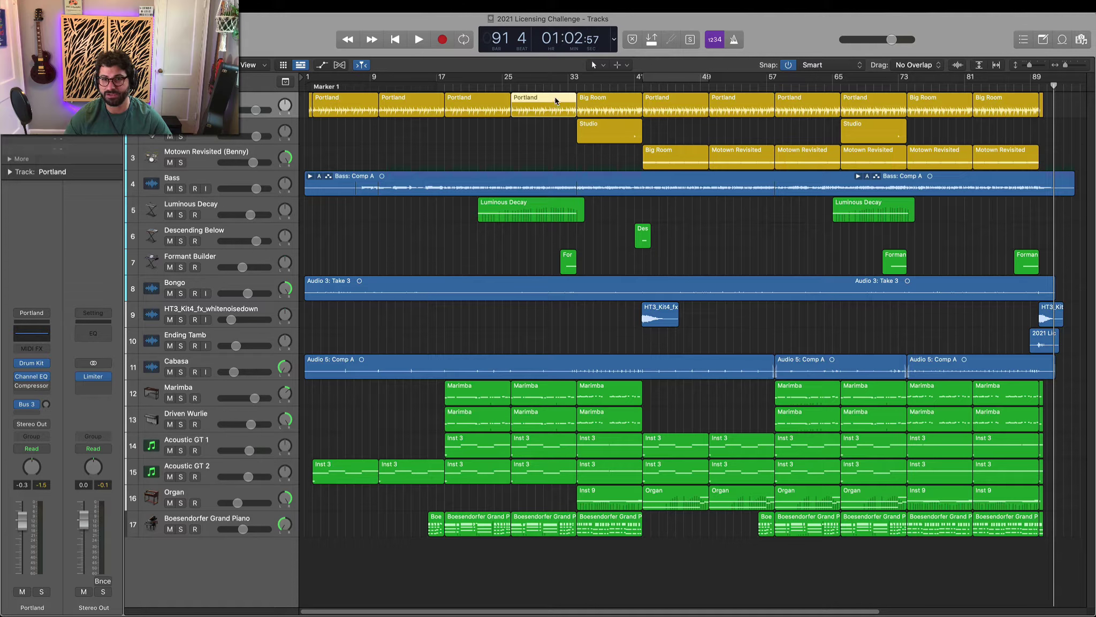
double_click(555, 101)
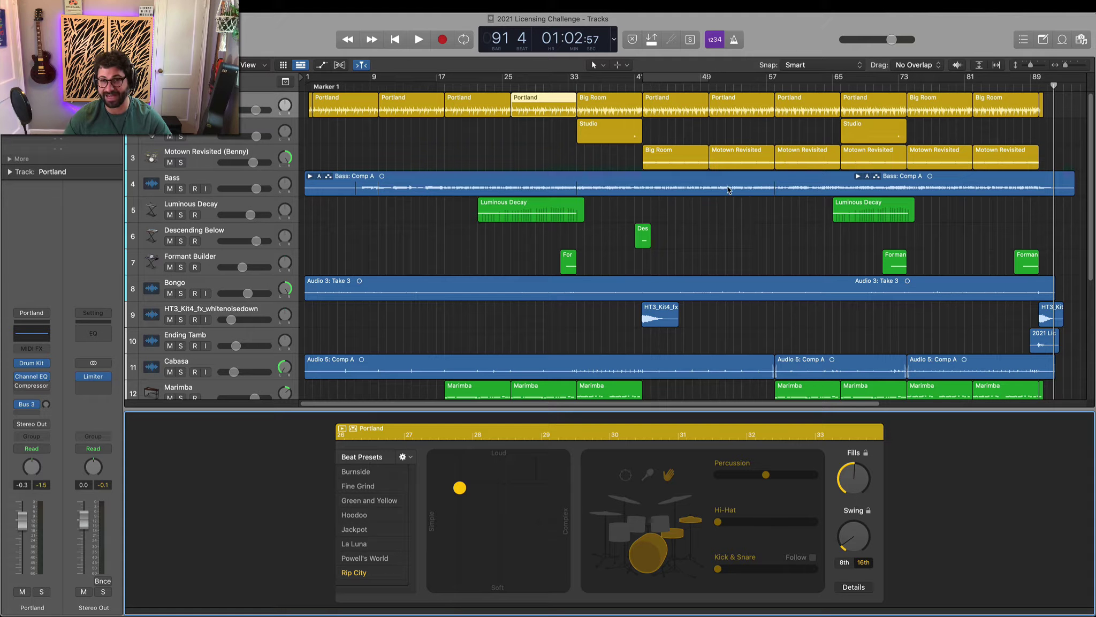
click(657, 106)
click(609, 104)
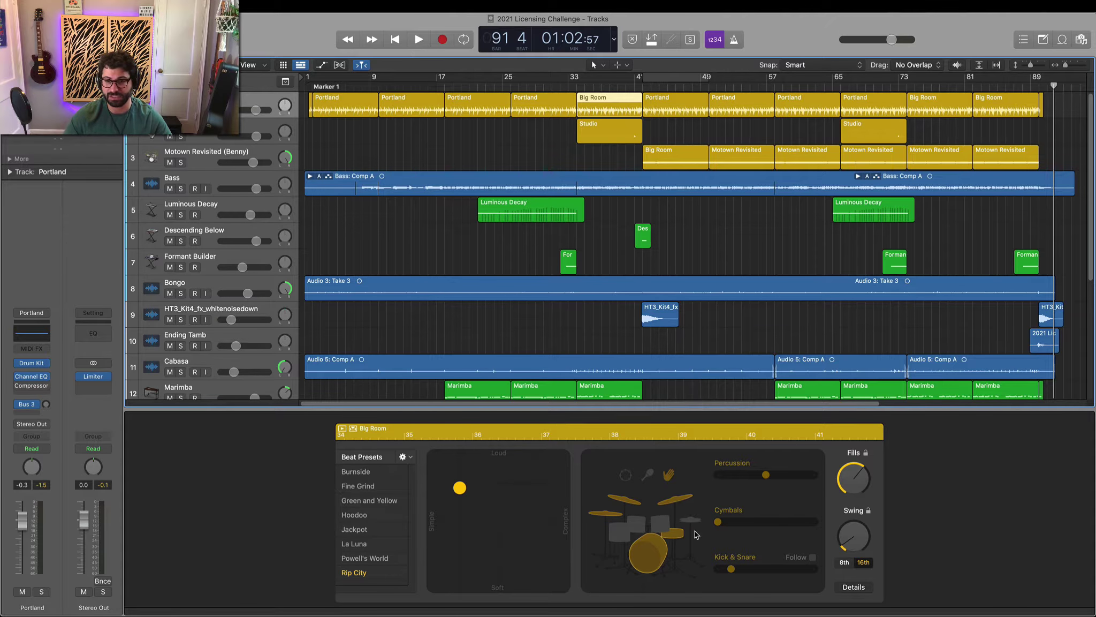
click(557, 138)
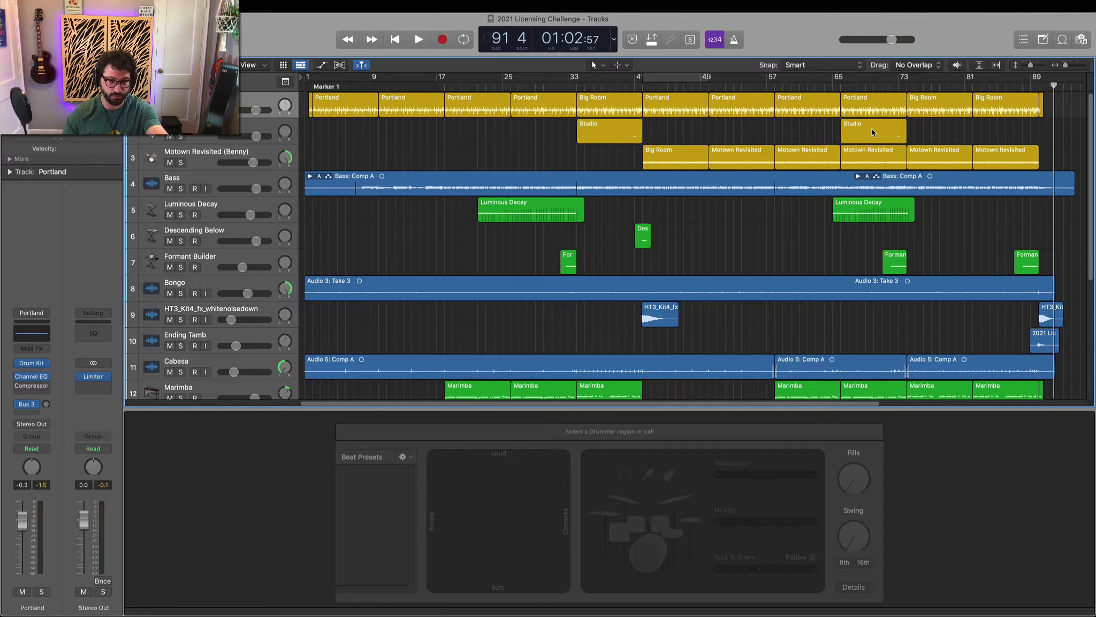
Solo the Portland and Studio drum tracks and play them from bar 40 into bar 42
click(626, 86)
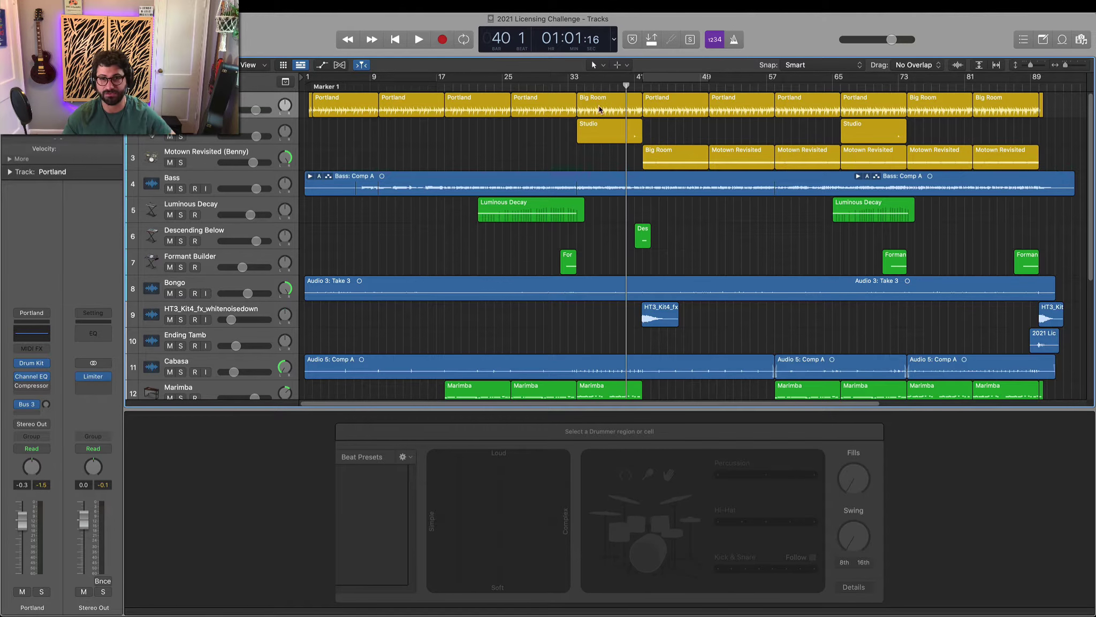
key(s)
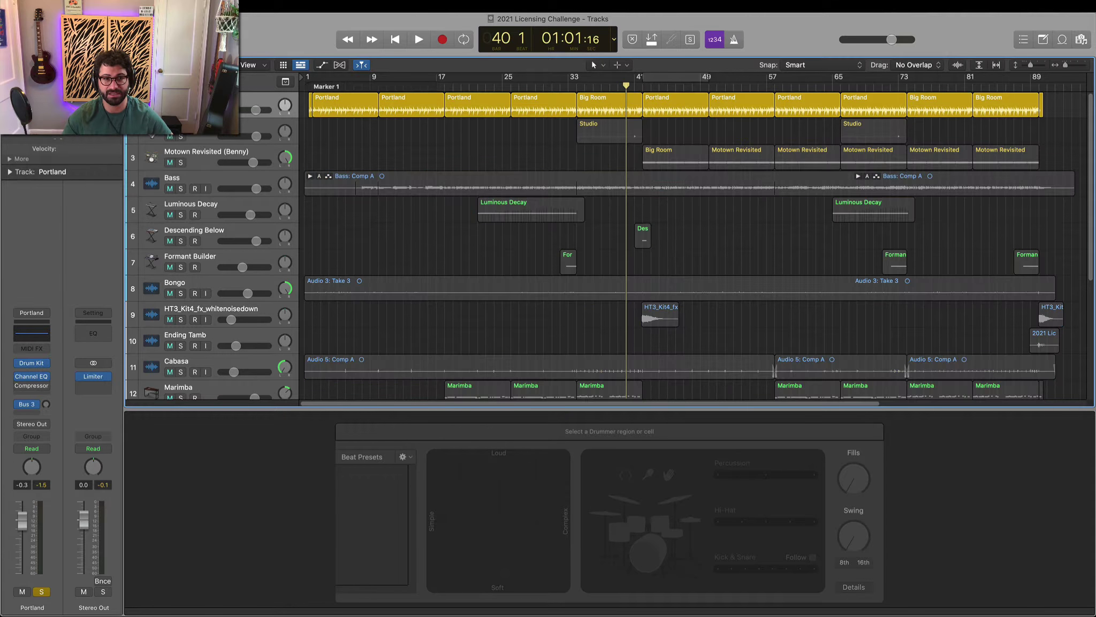
click(181, 137)
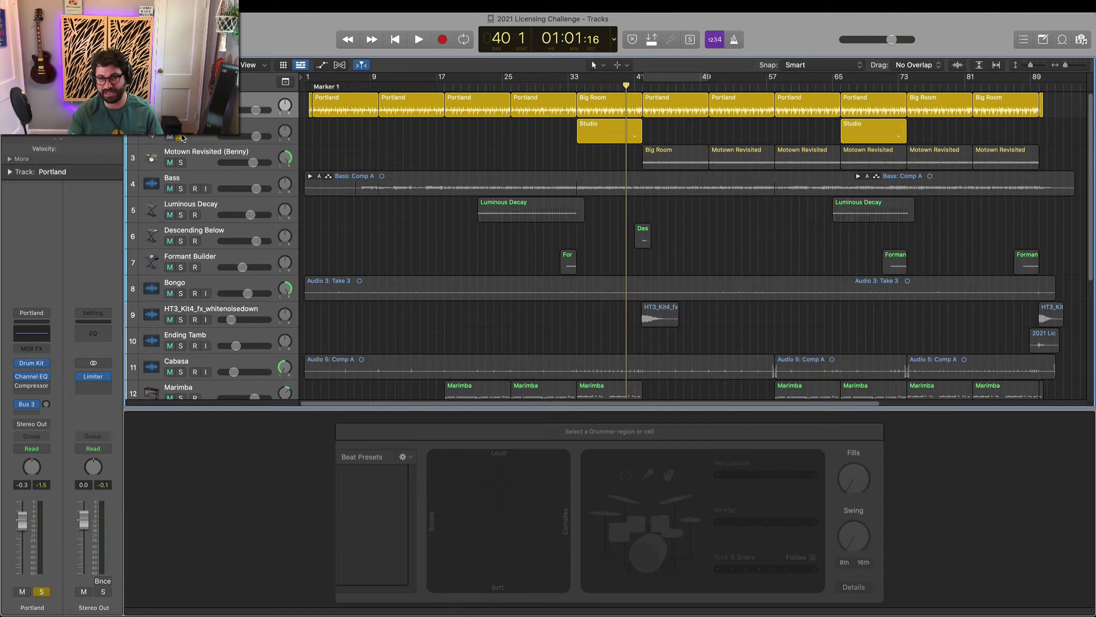
click(427, 35)
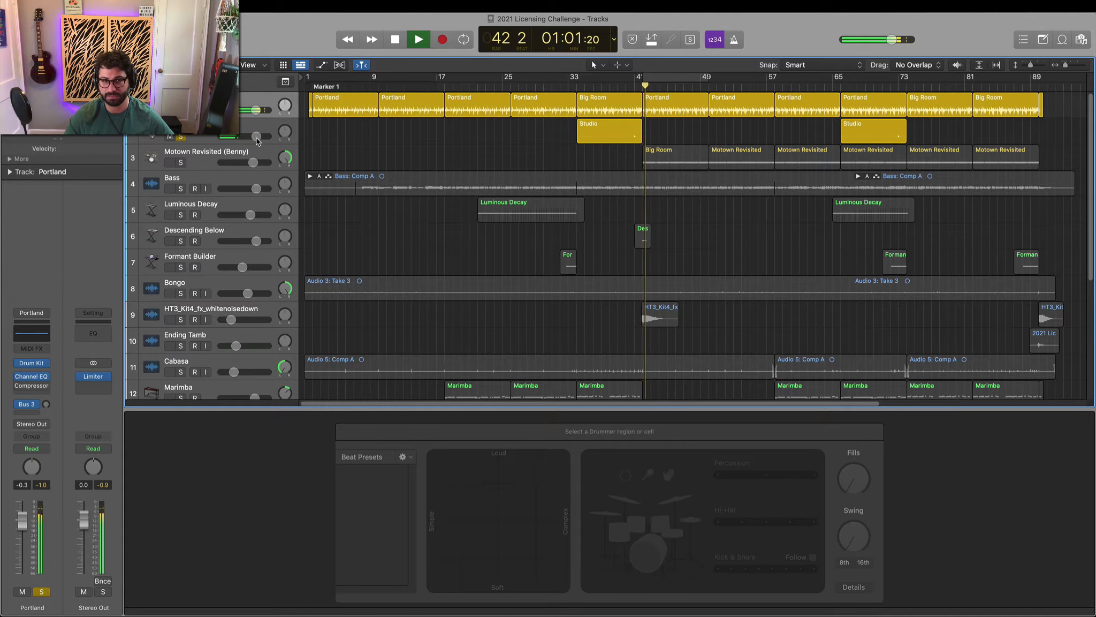
key(space)
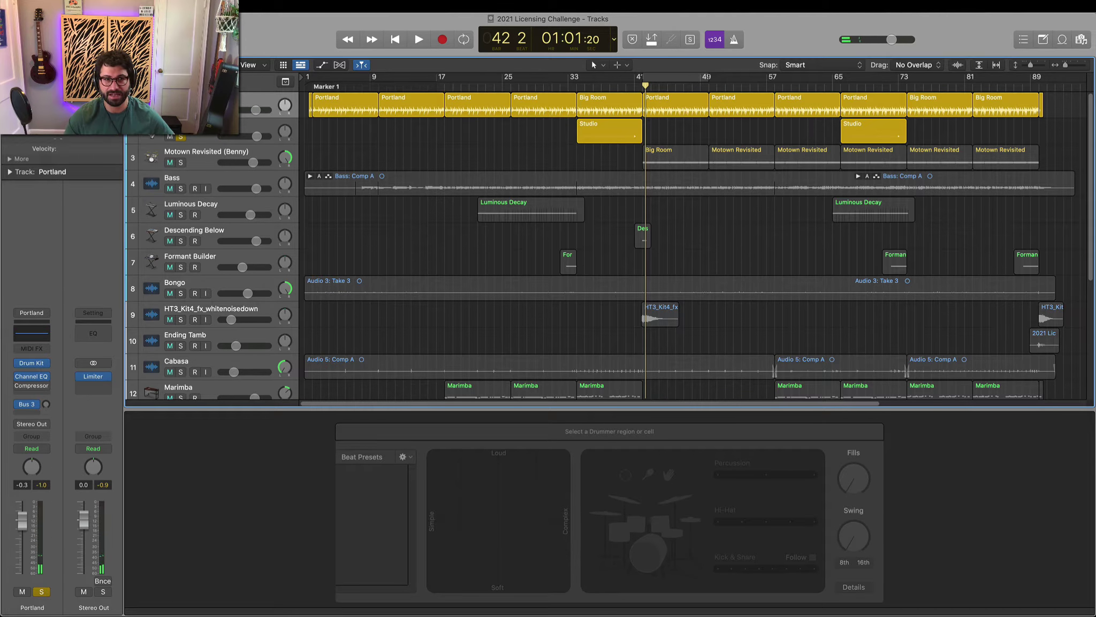
Add the Motown Revisited (Benny) track to the solo and play the drums from bar 41 to bar 44
key(ctrl+m)
click(181, 111)
click(180, 162)
drag(646, 85, 635, 87)
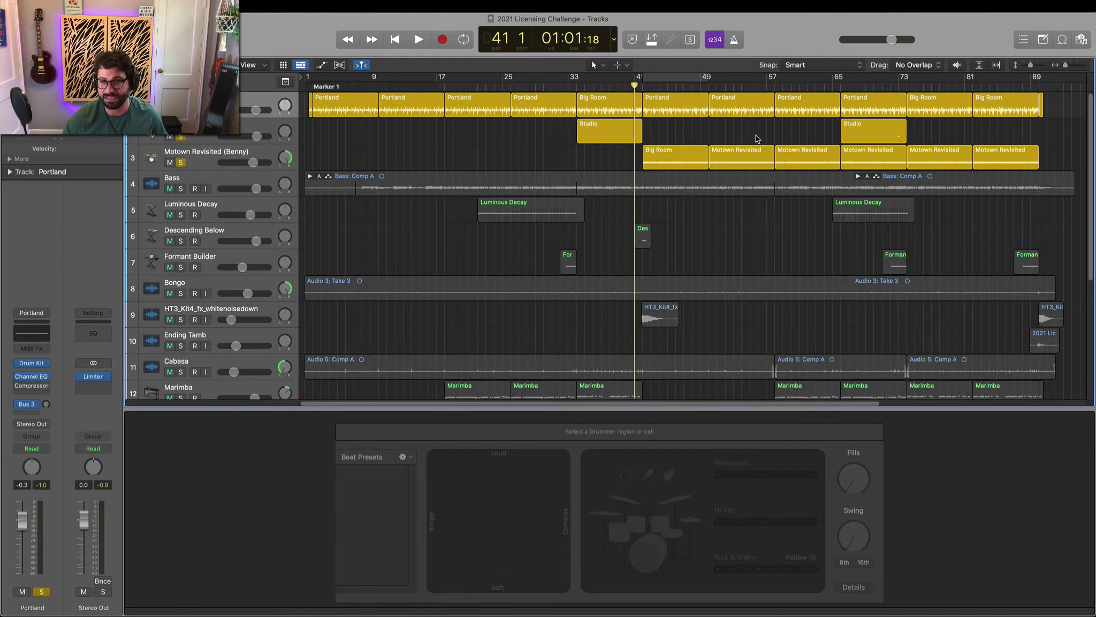
key(space)
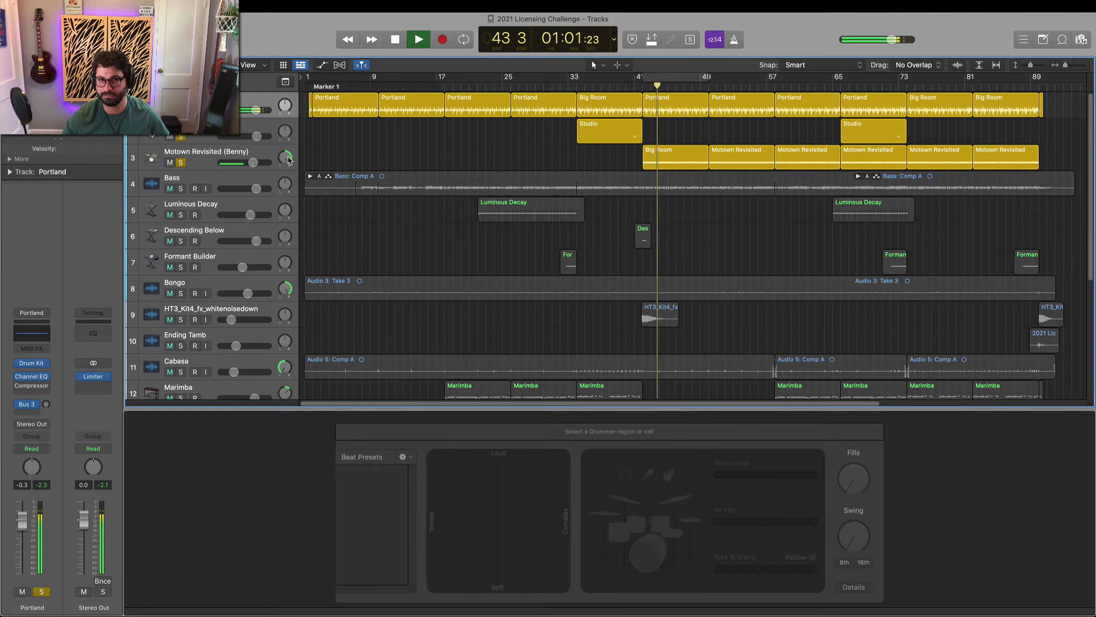
key(space)
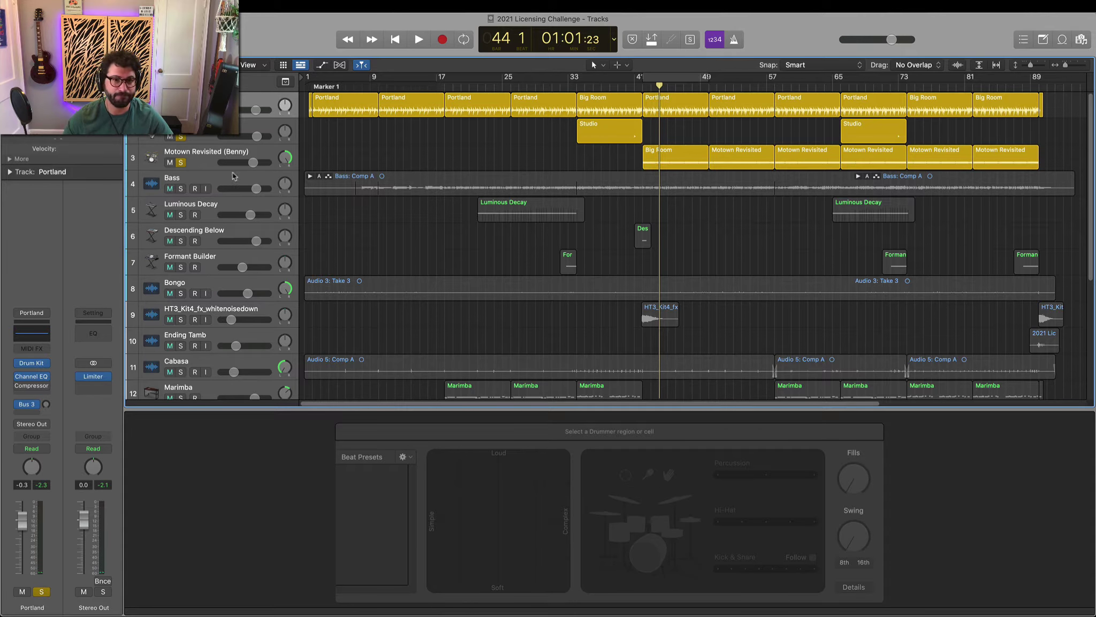
Solo the Bass track along with the drums and play from bar 8
click(184, 189)
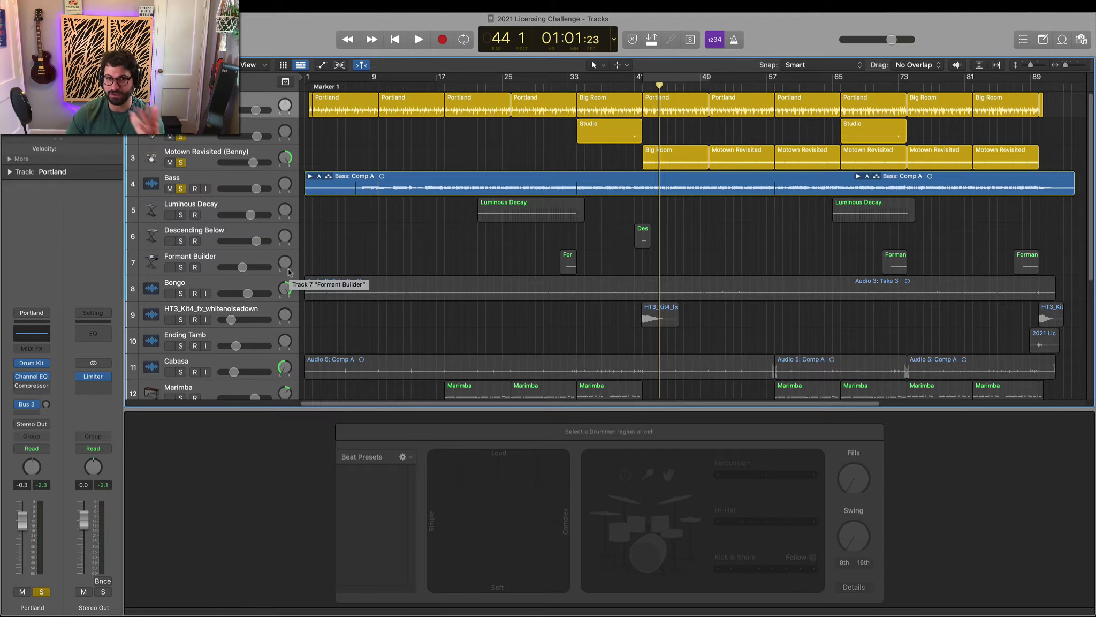
drag(361, 87, 359, 90)
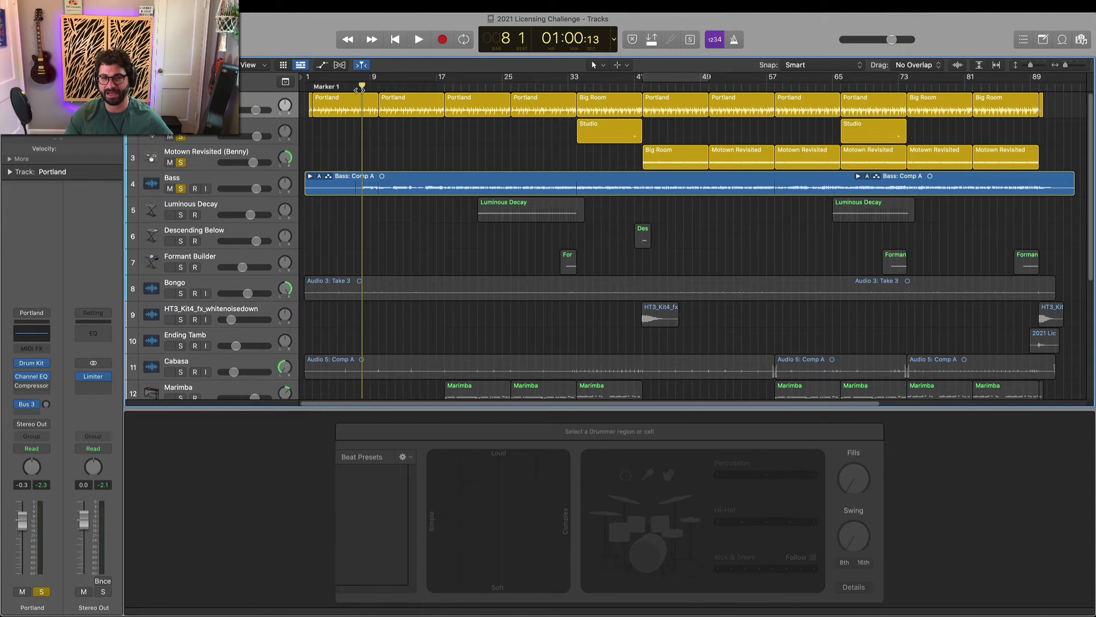
key(space)
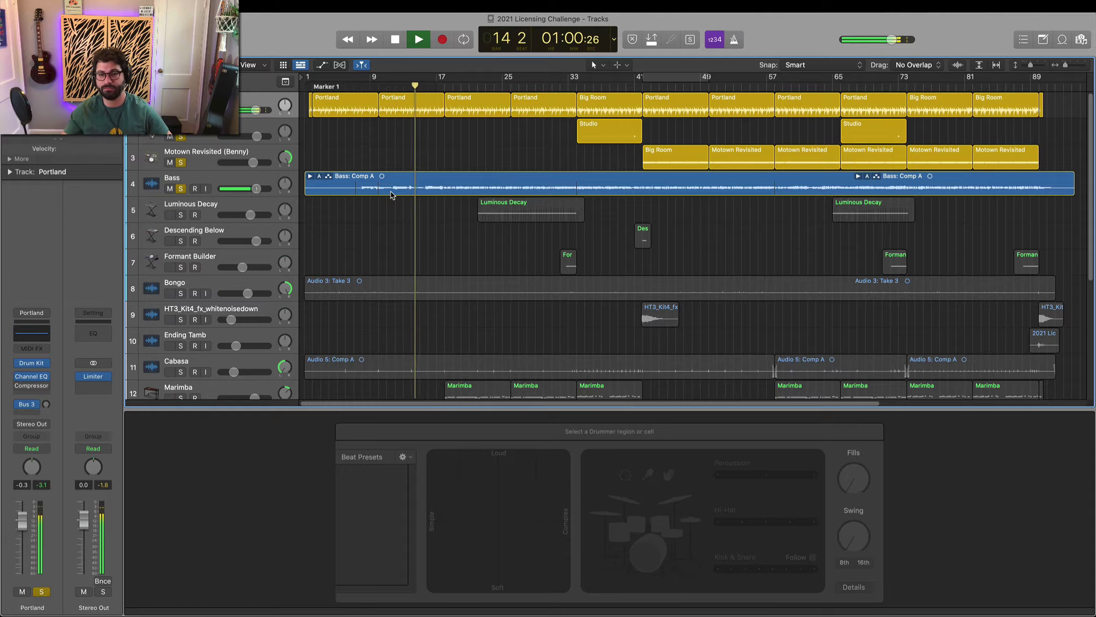
key(space)
Listen to the soloed drums and bass from bar 20, and again from bar 31 to bar 34
click(464, 84)
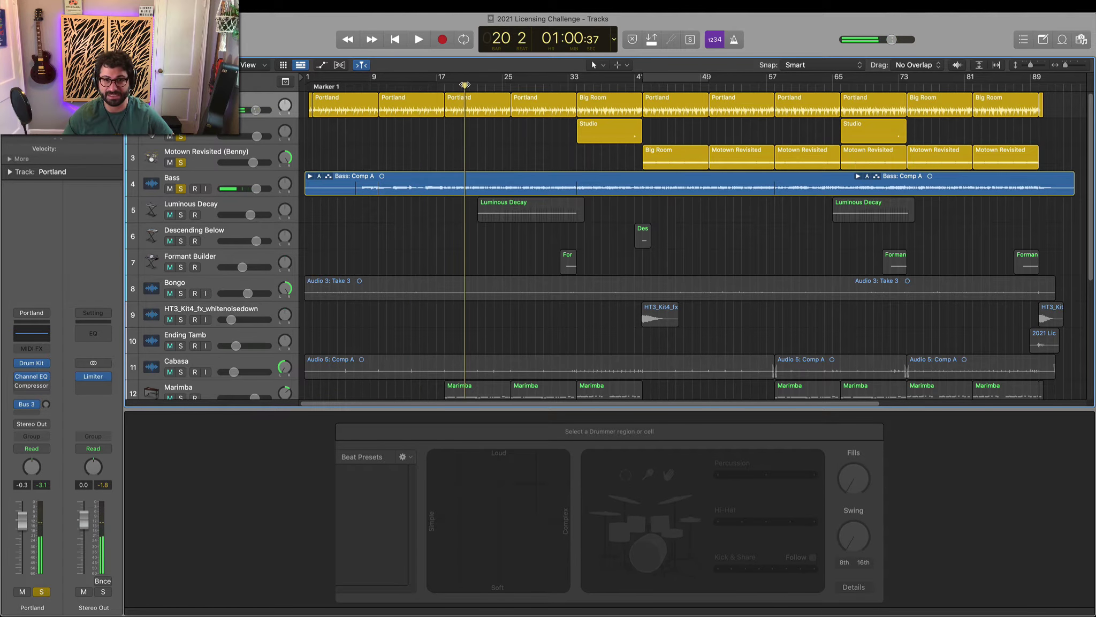
key(space)
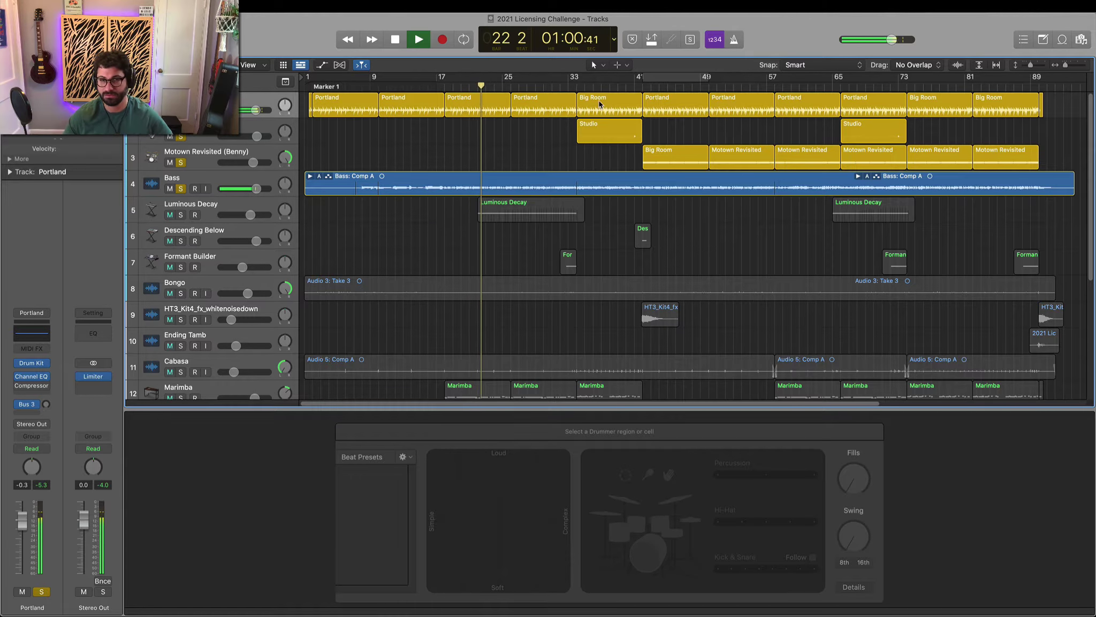
key(space)
click(555, 84)
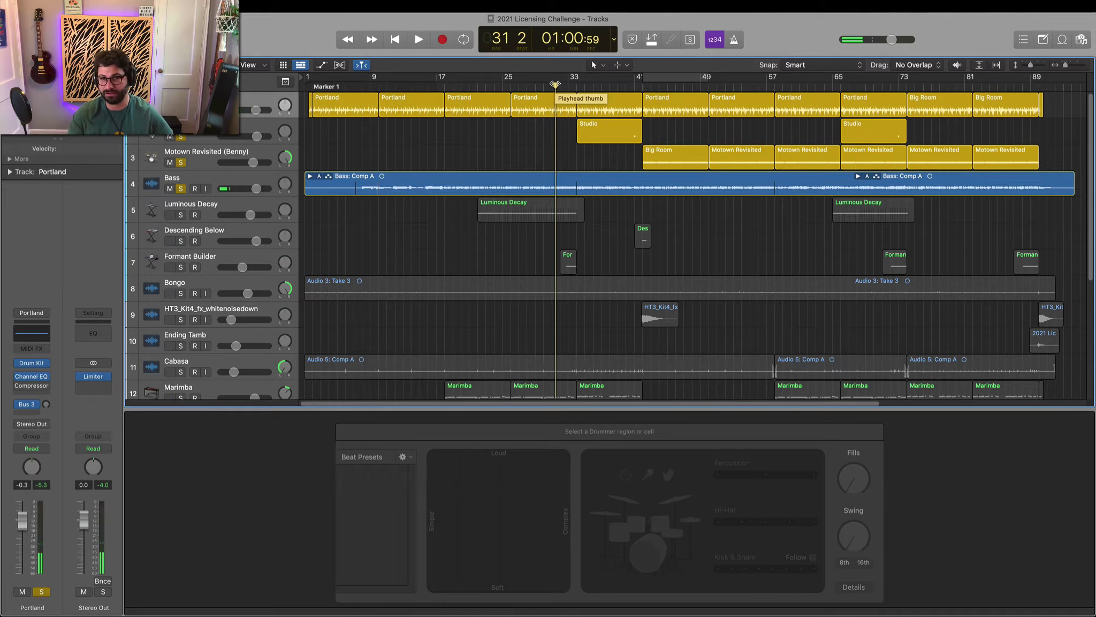
key(space)
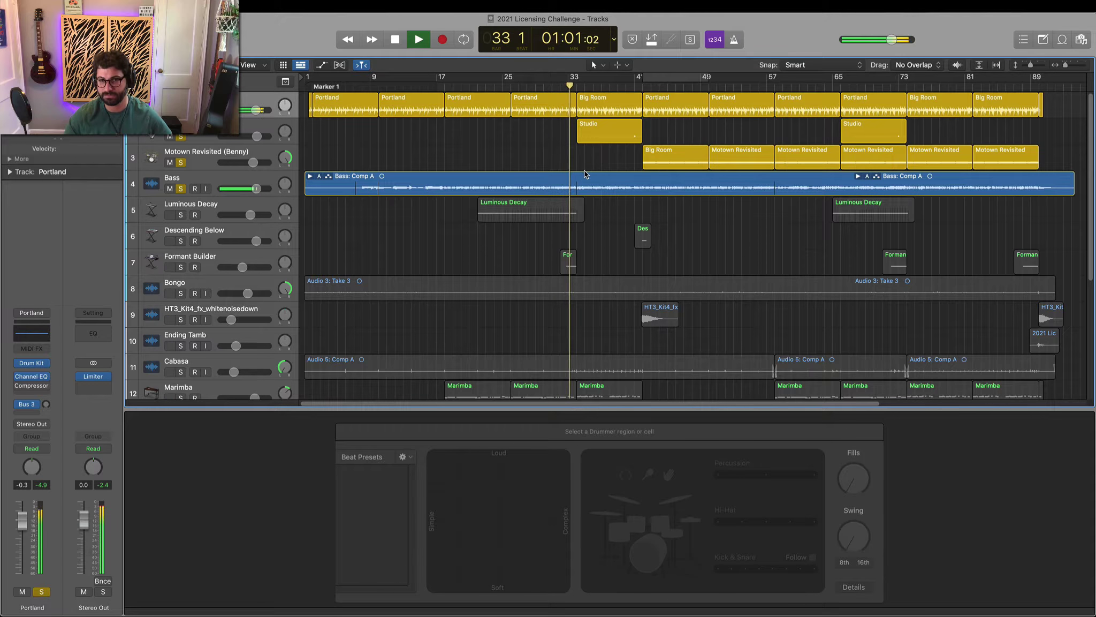
key(space)
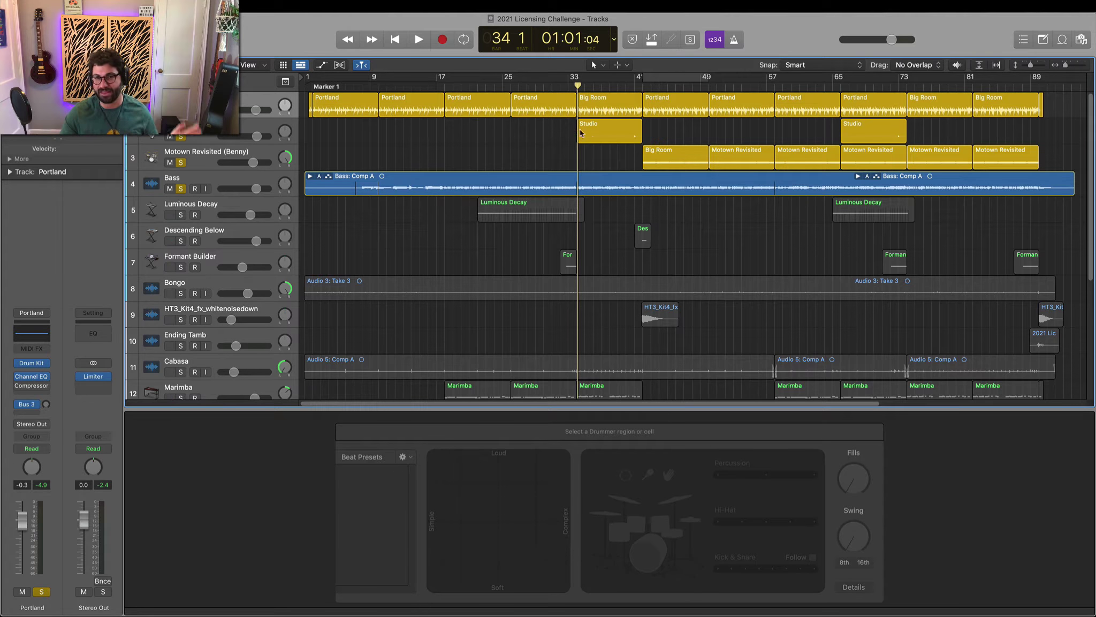
Listen to the soloed drums and bass from bar 37 through the transition into bar 42
click(605, 87)
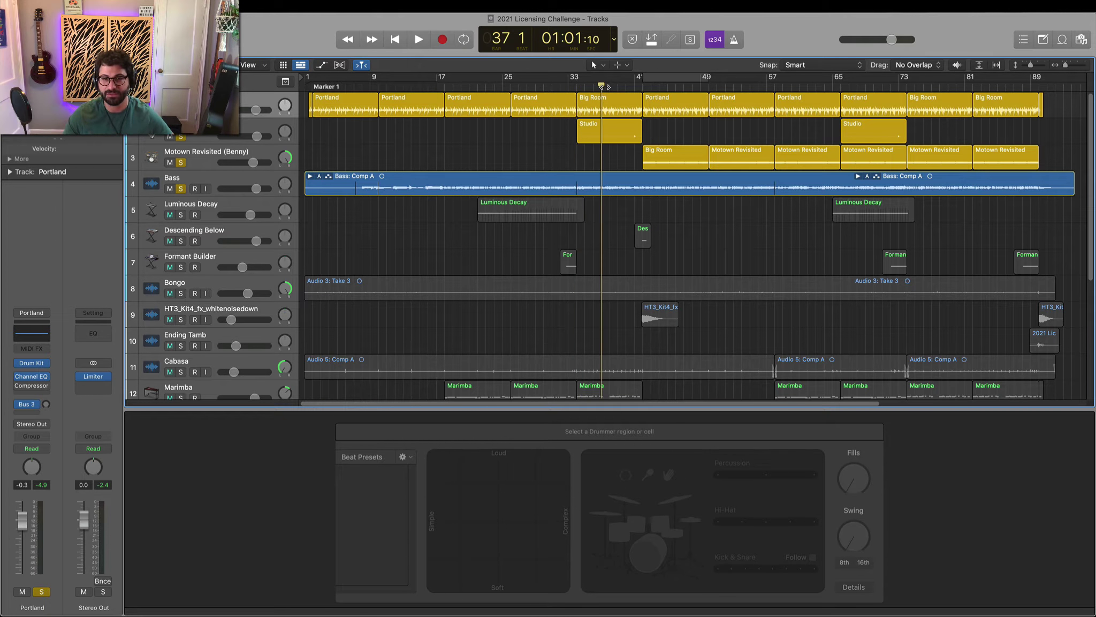
key(space)
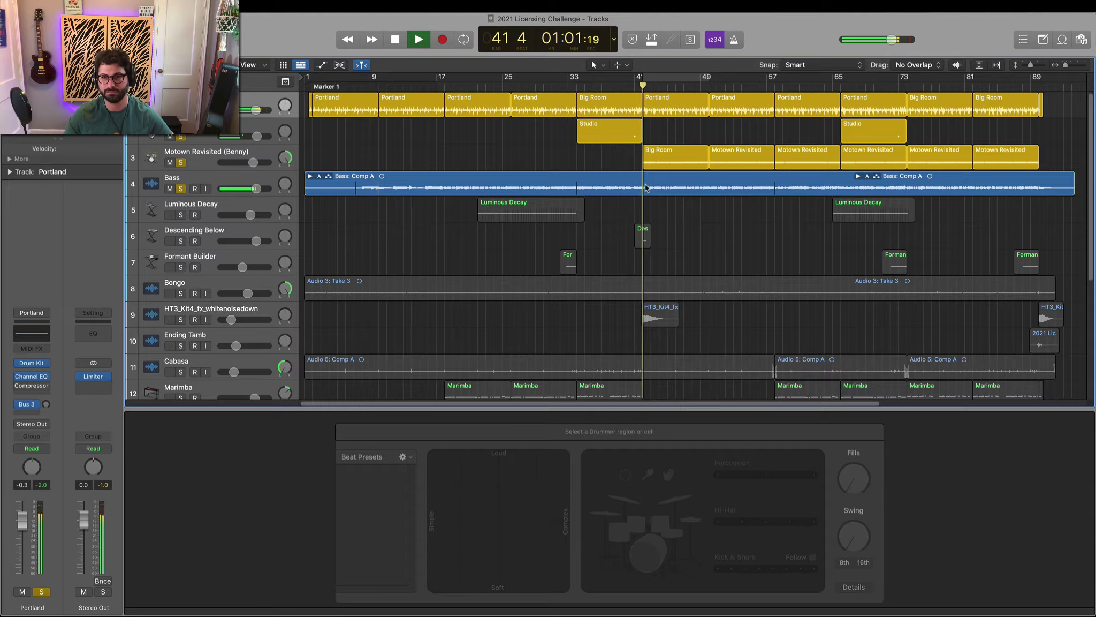
key(space)
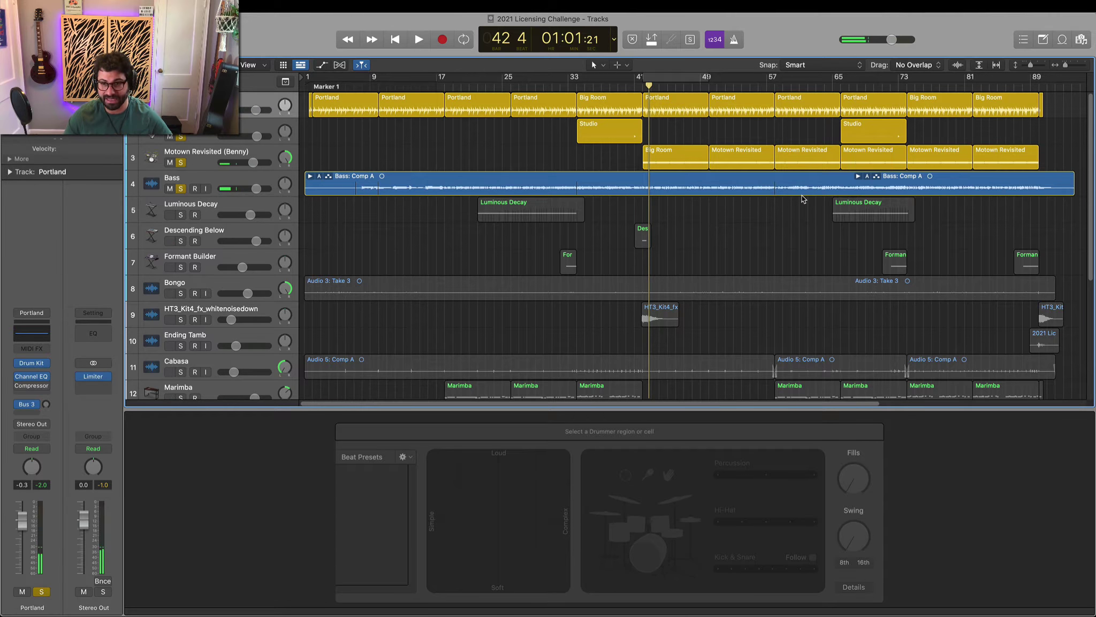
Turn on waveform zoom for the audio regions and play the soloed drums and bass from bar 58 to bar 61
click(958, 65)
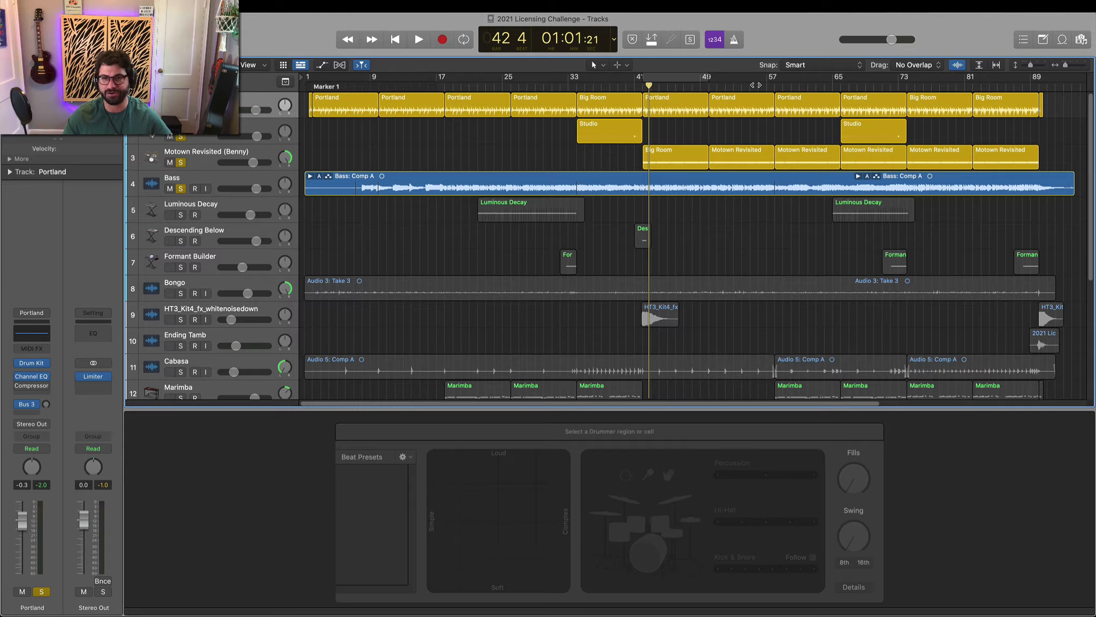
drag(759, 85, 770, 90)
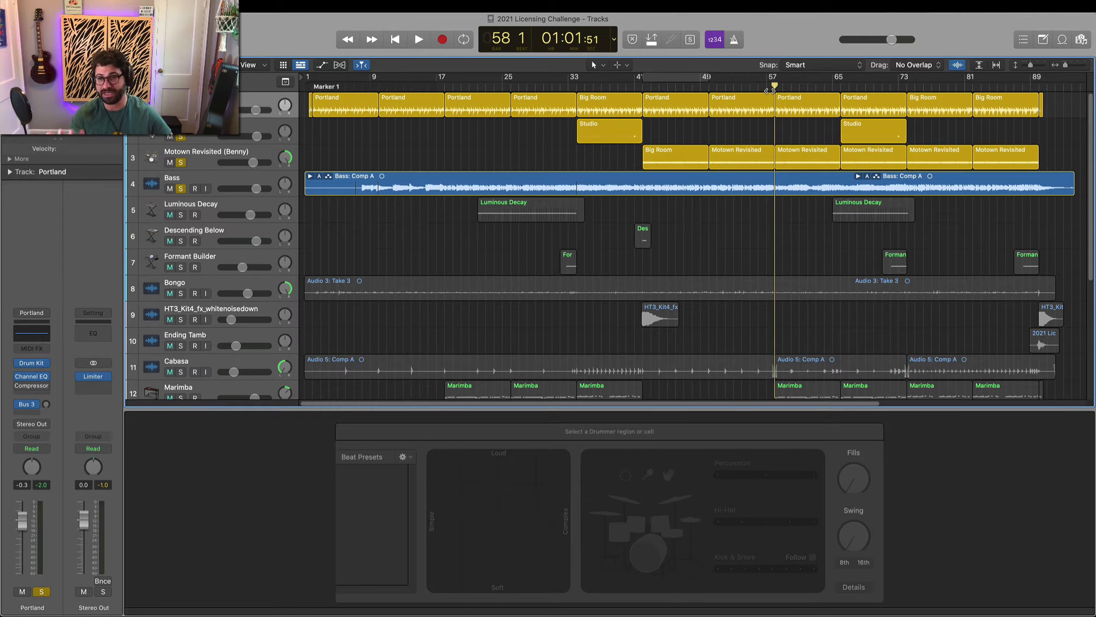
key(space)
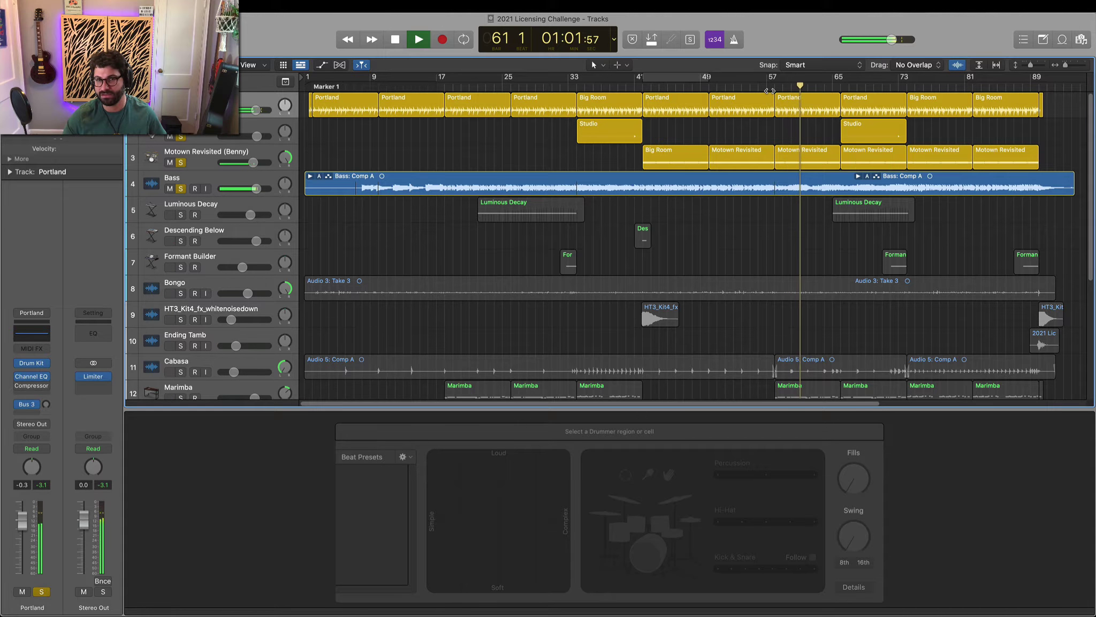
key(space)
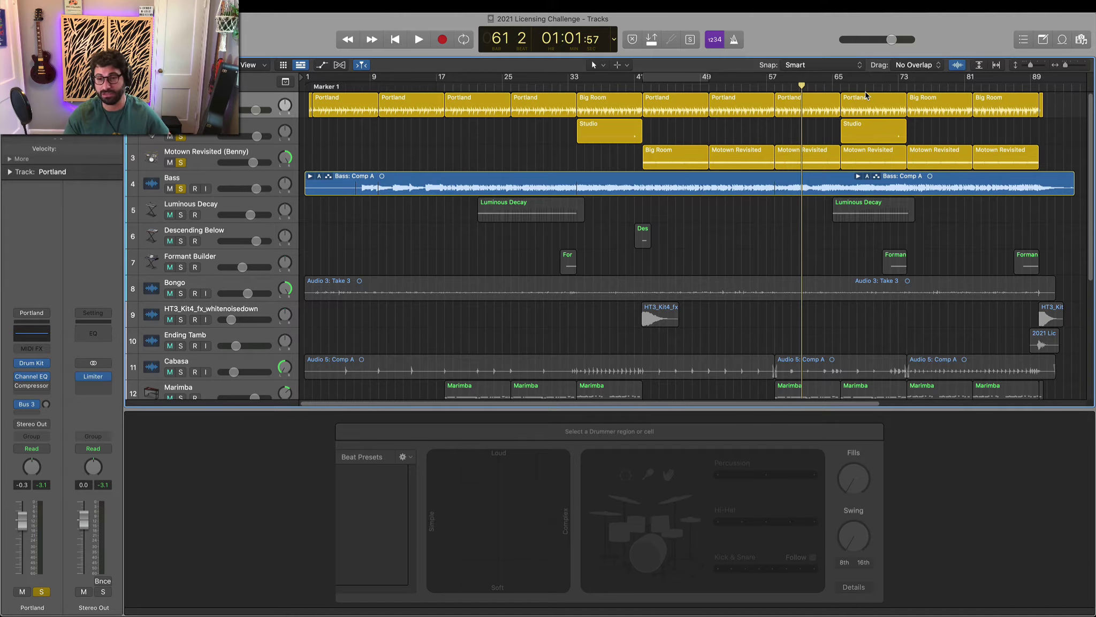
Listen to the soloed drums and bass from bar 61 to bar 65, and again from about bar 72 to bar 74
key(space)
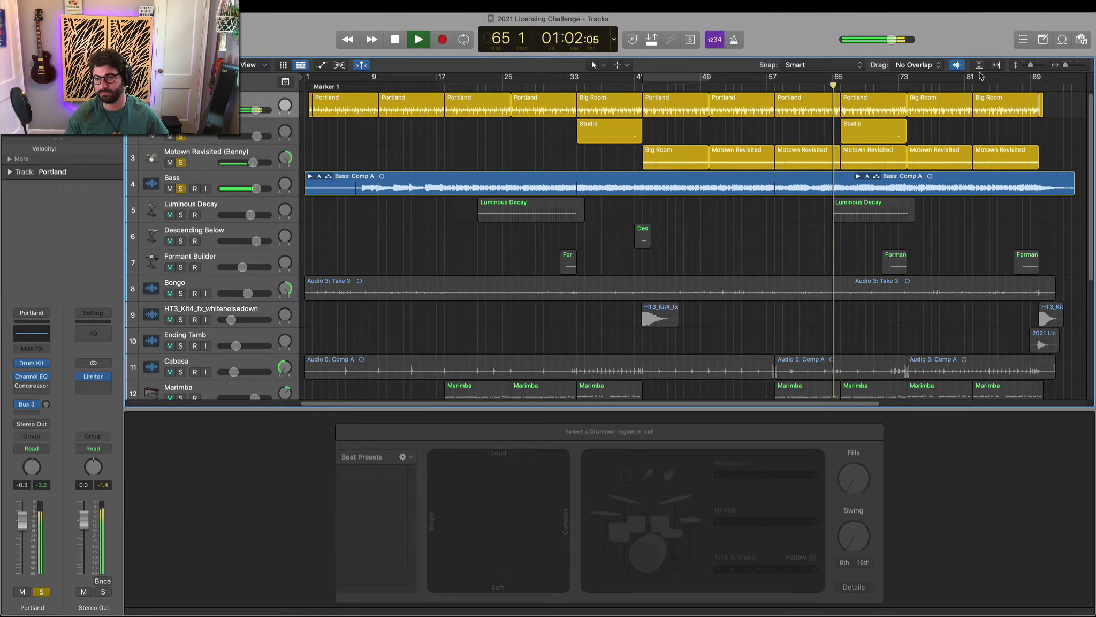
key(space)
click(895, 85)
key(space)
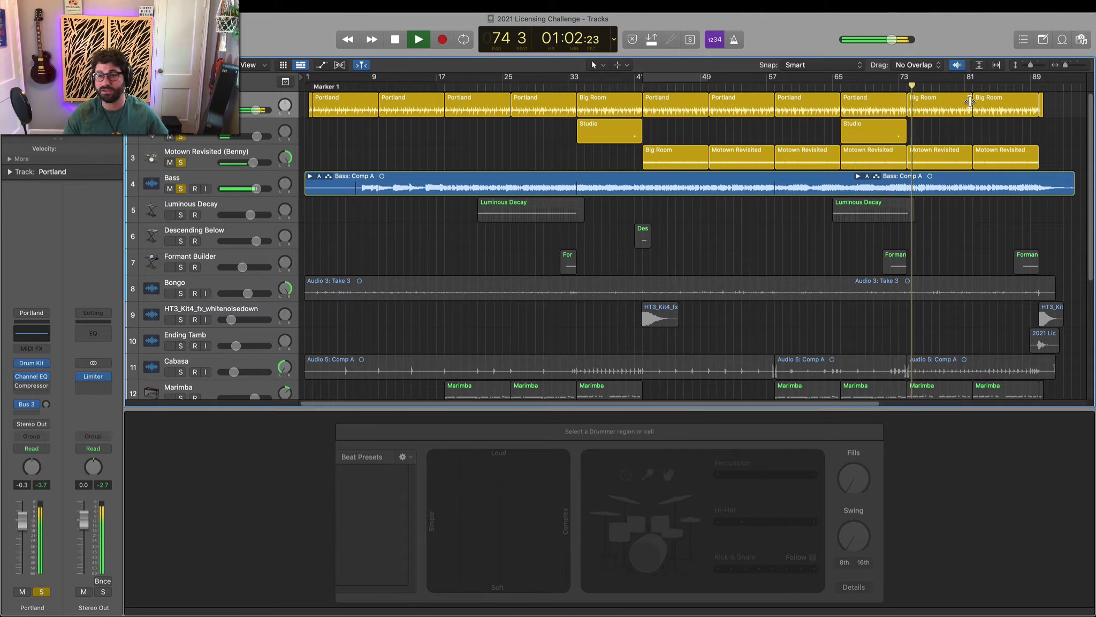
key(space)
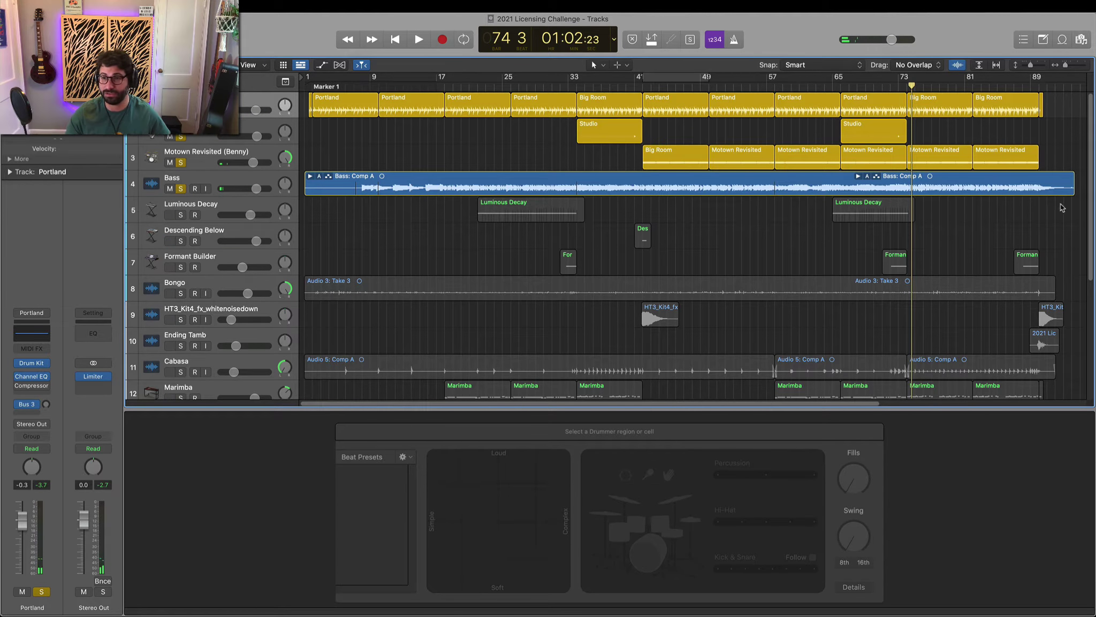
Listen to the ending of the soloed drums and bass from bar 87 to bar 91
click(1018, 88)
scroll(1046, 206, right, 1)
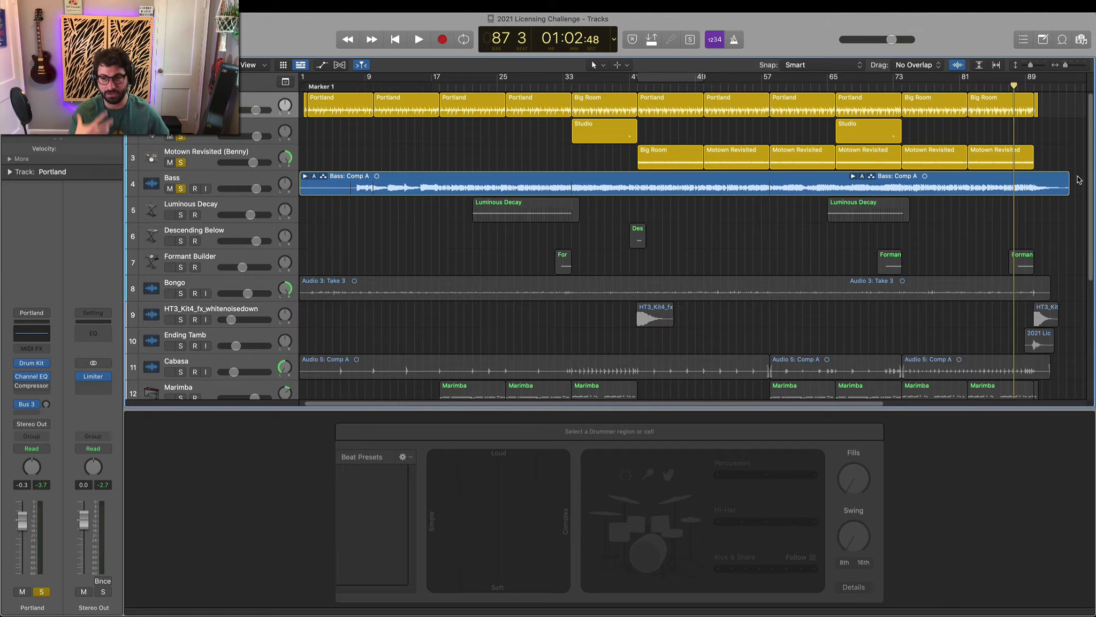
scroll(845, 155, right, 10)
key(space)
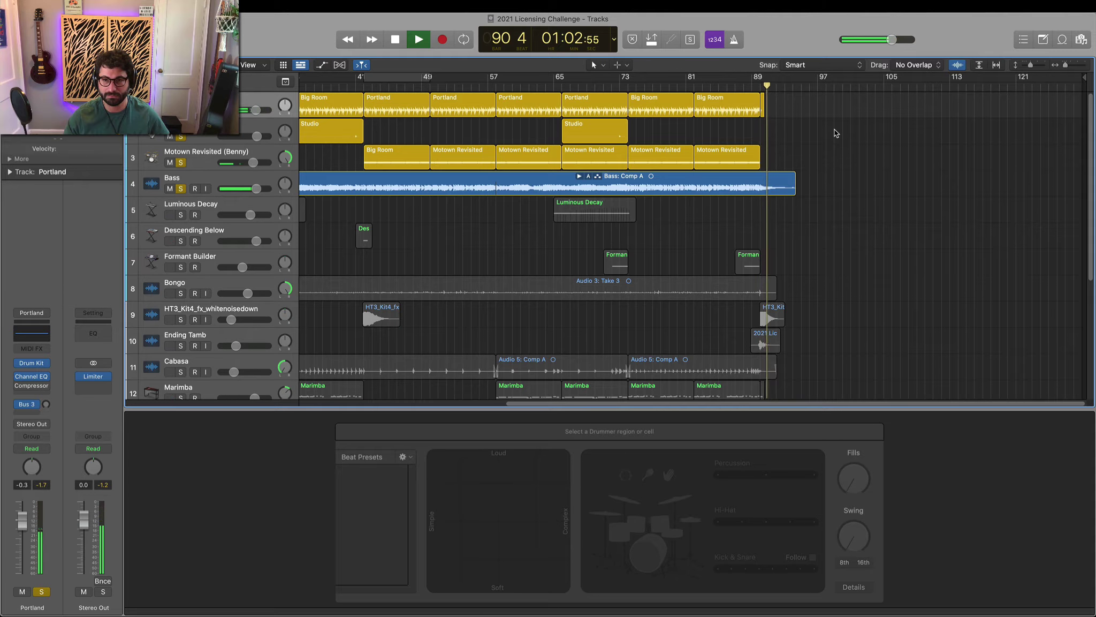
key(space)
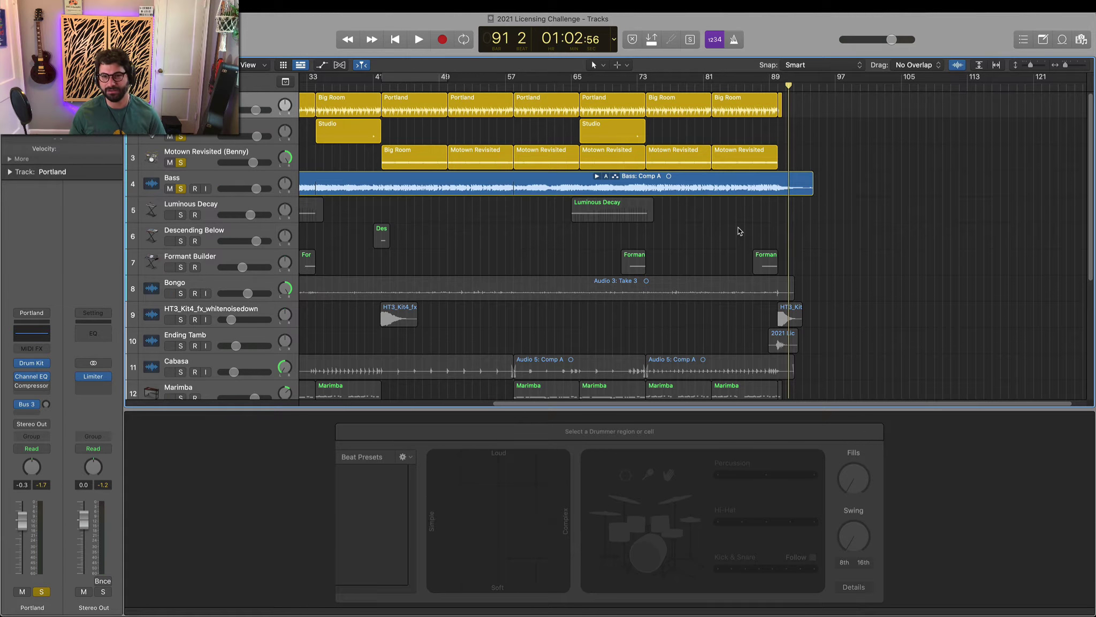
Replay the soloed drum and bass ending from bar 86 to bar 91
click(744, 86)
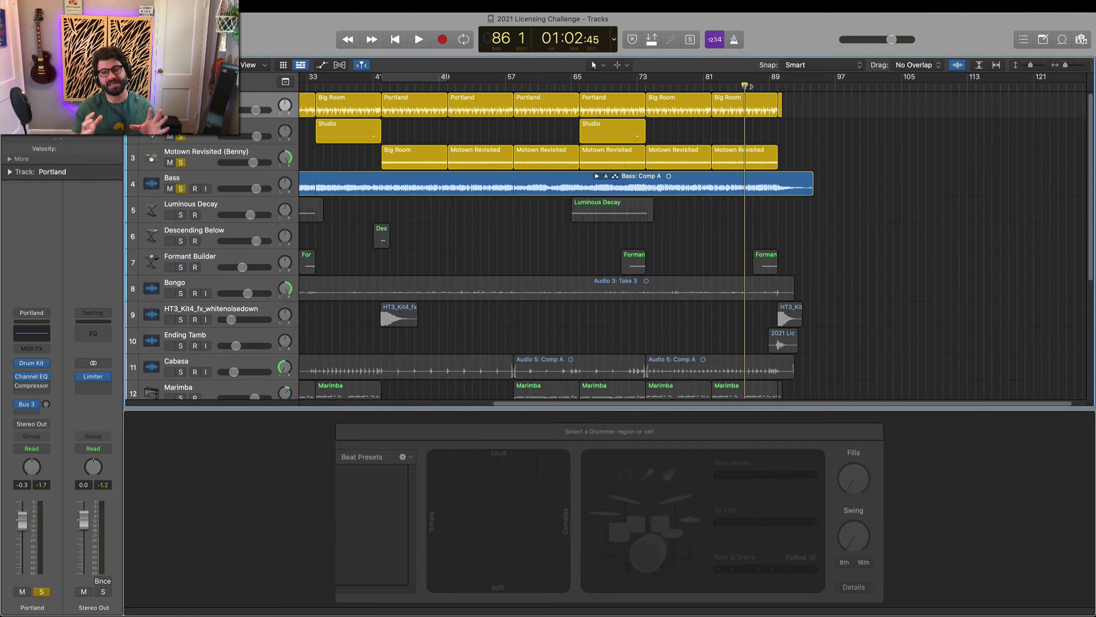
key(space)
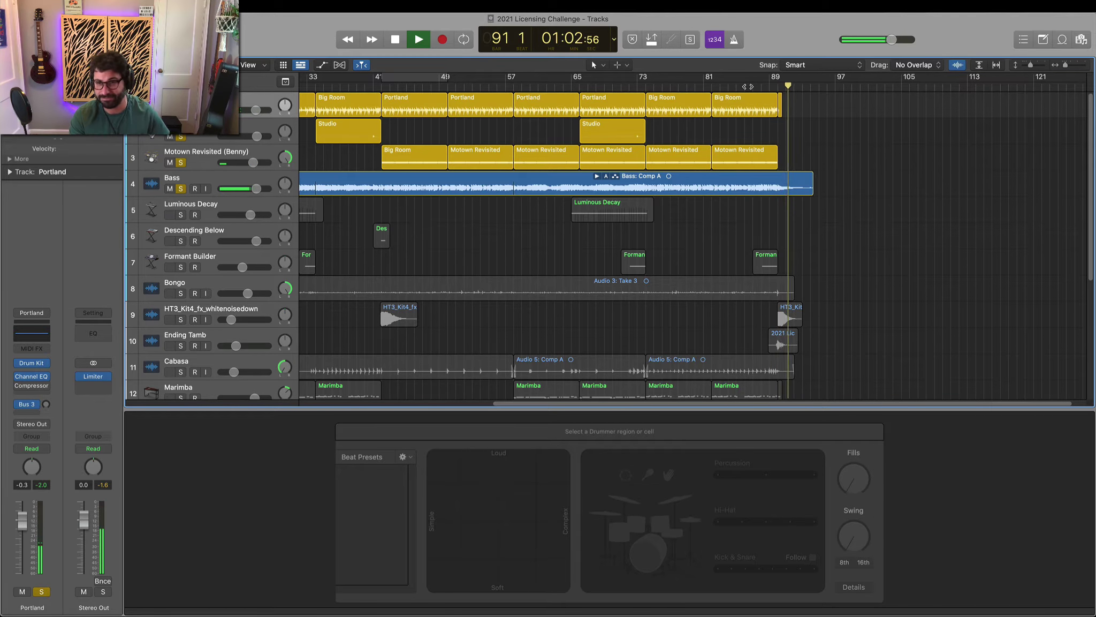
key(space)
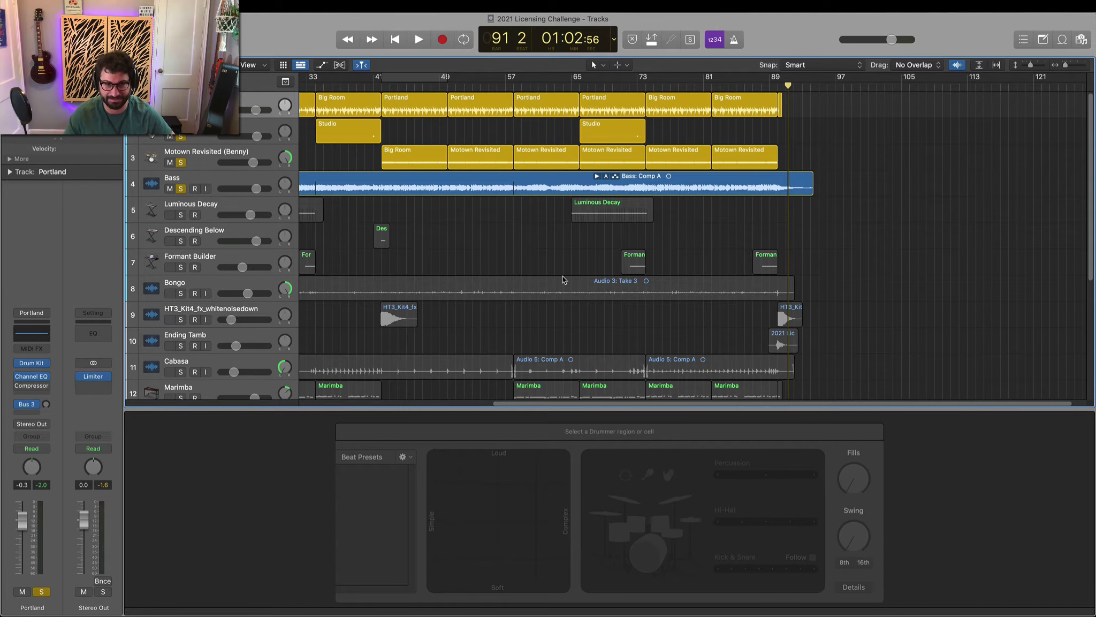
Clear the solo from all drum and bass tracks so the whole arrangement is active
scroll(562, 270, down, 1)
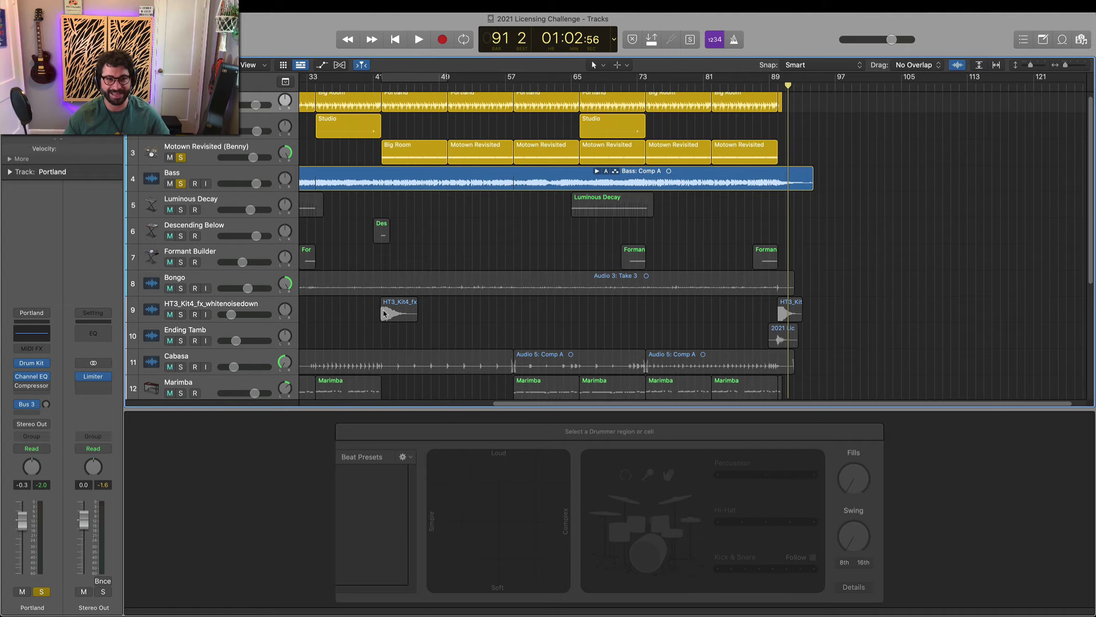
scroll(165, 195, down, 1)
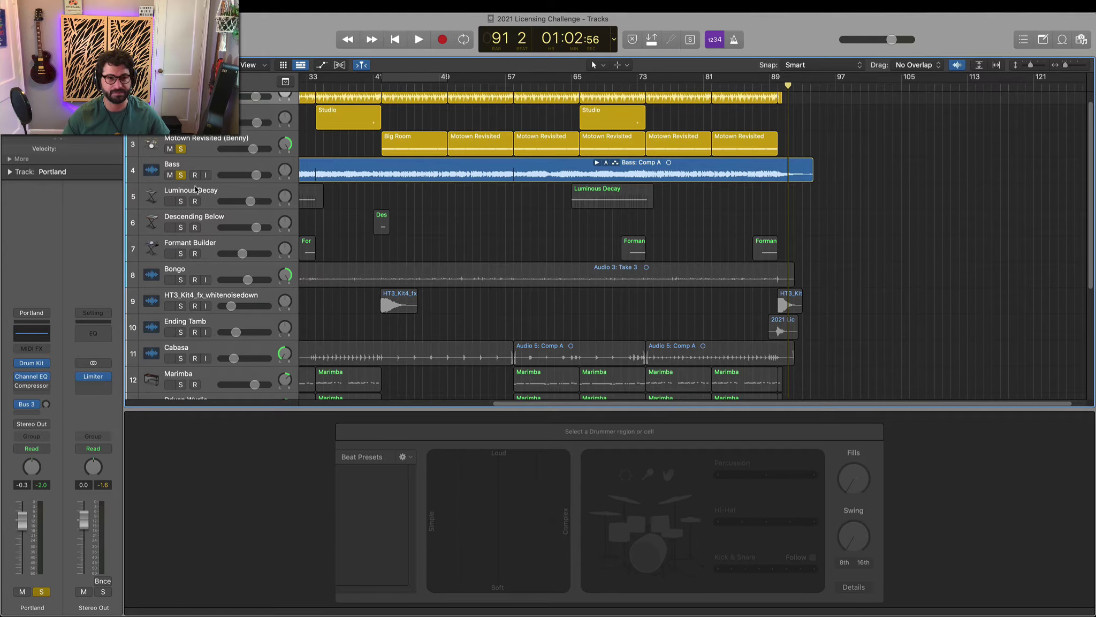
scroll(375, 289, down, 4)
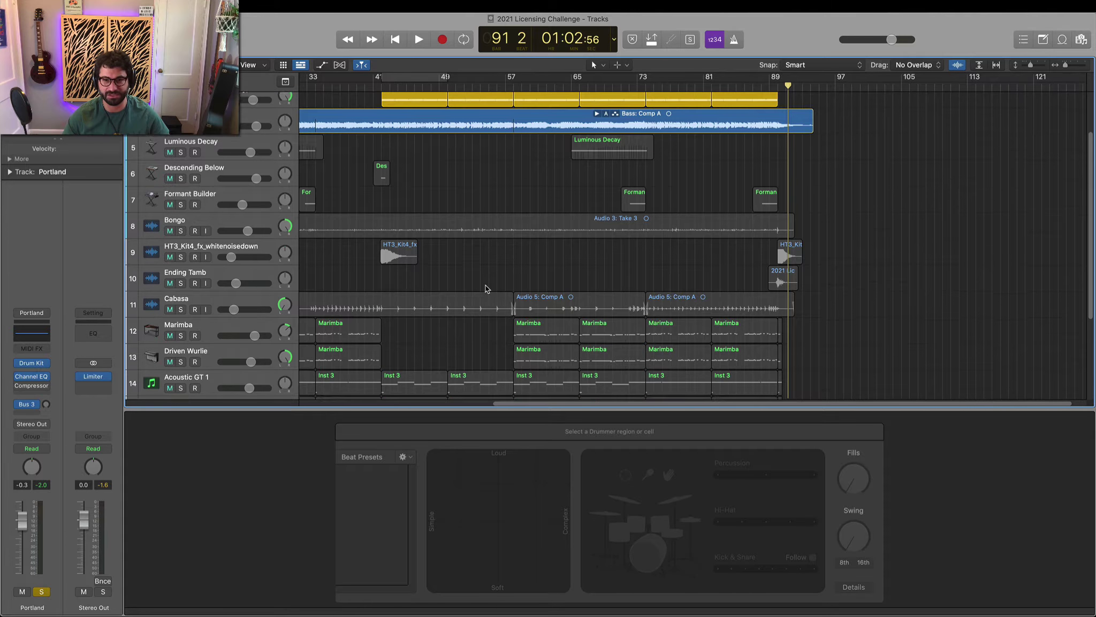
scroll(486, 284, down, 10)
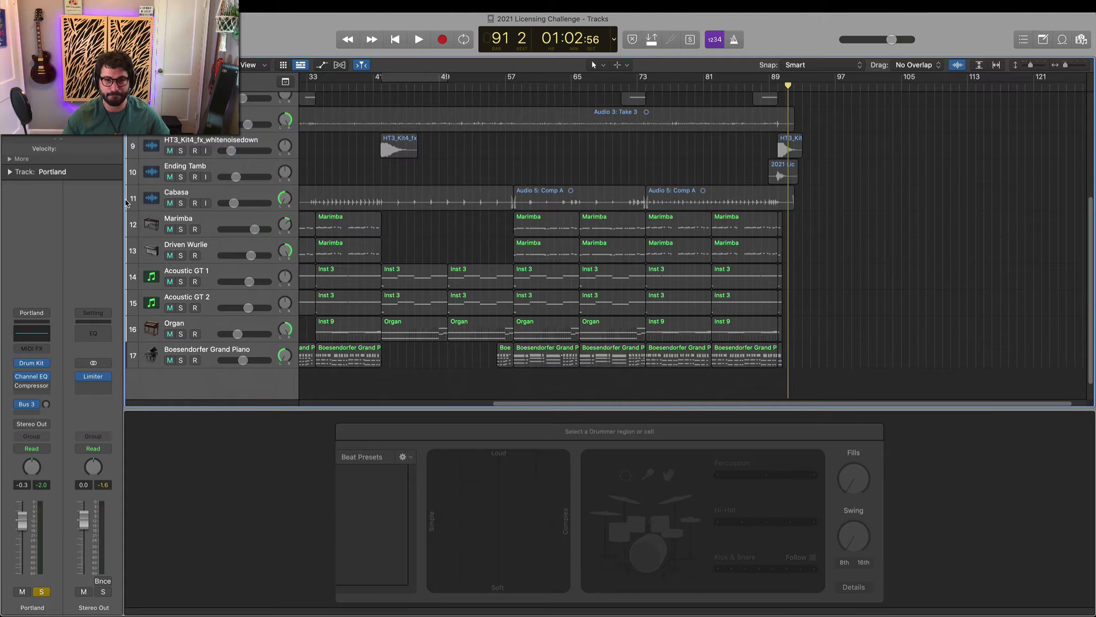
scroll(244, 220, up, 15)
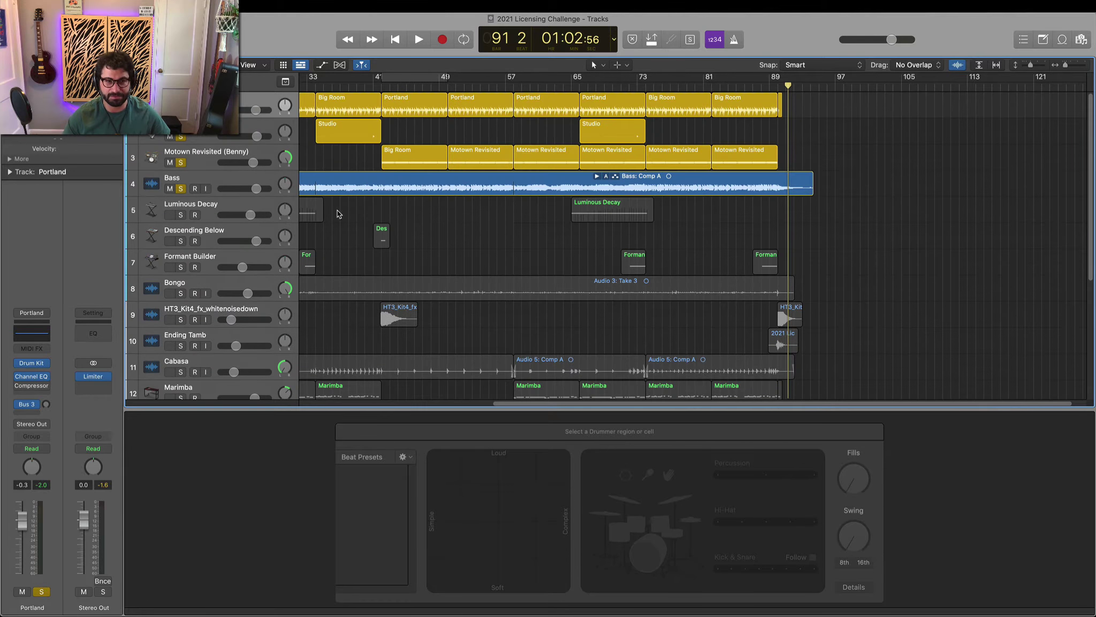
key(ctrl+alt+super+s)
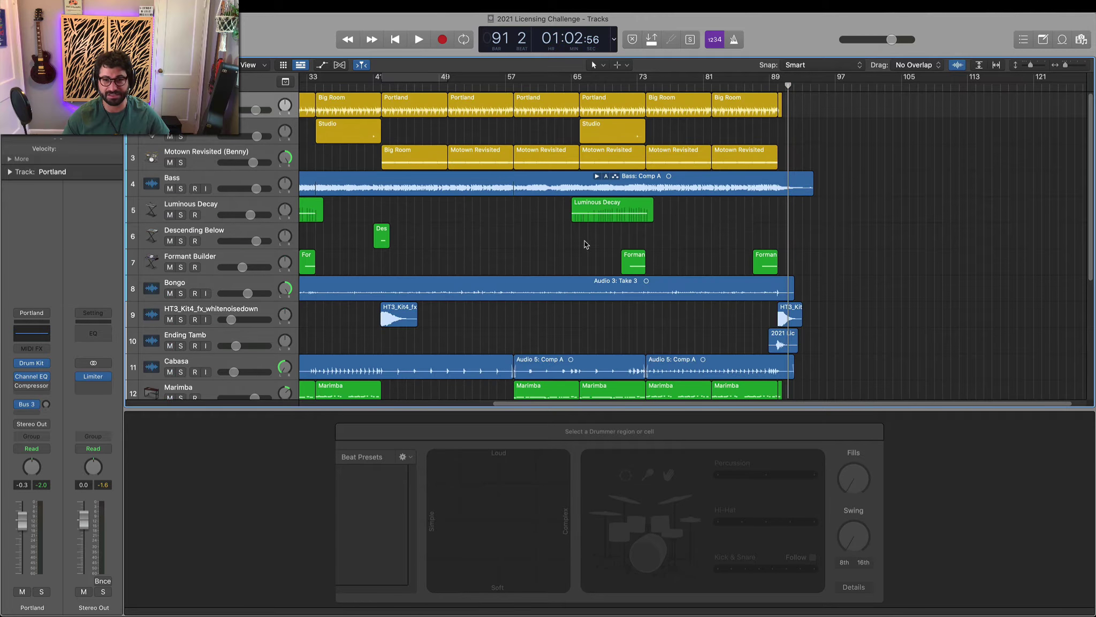
Hide the Drummer editor so the tracks area has room for the whole arrangement, from bar 1 to the ending
scroll(585, 241, down, 12)
scroll(643, 242, up, 10)
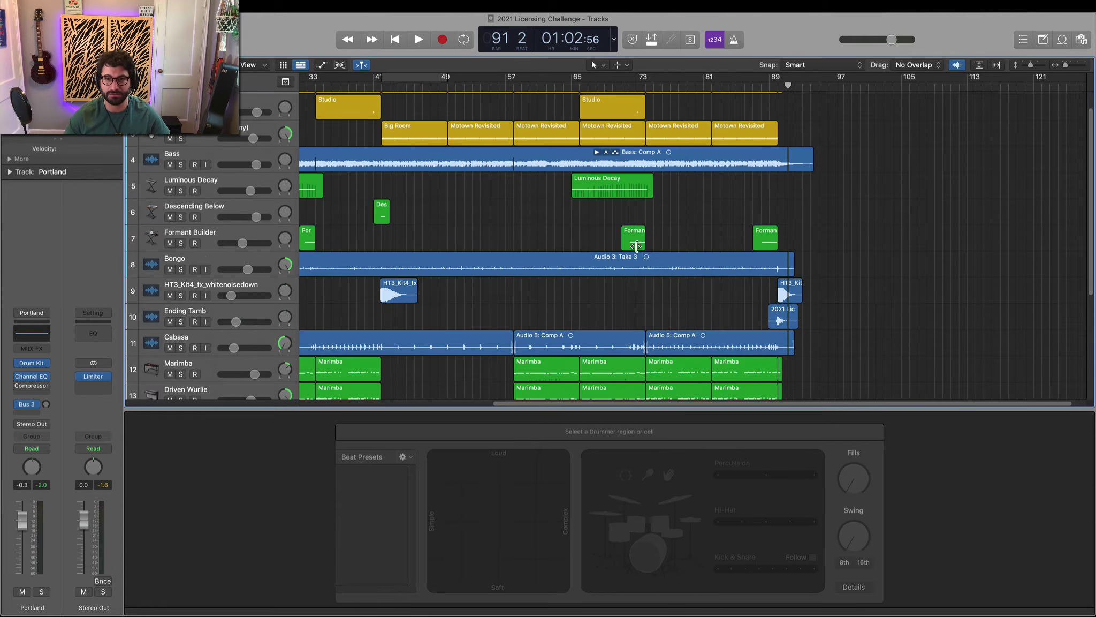
scroll(613, 241, up, 2)
scroll(615, 241, left, 10)
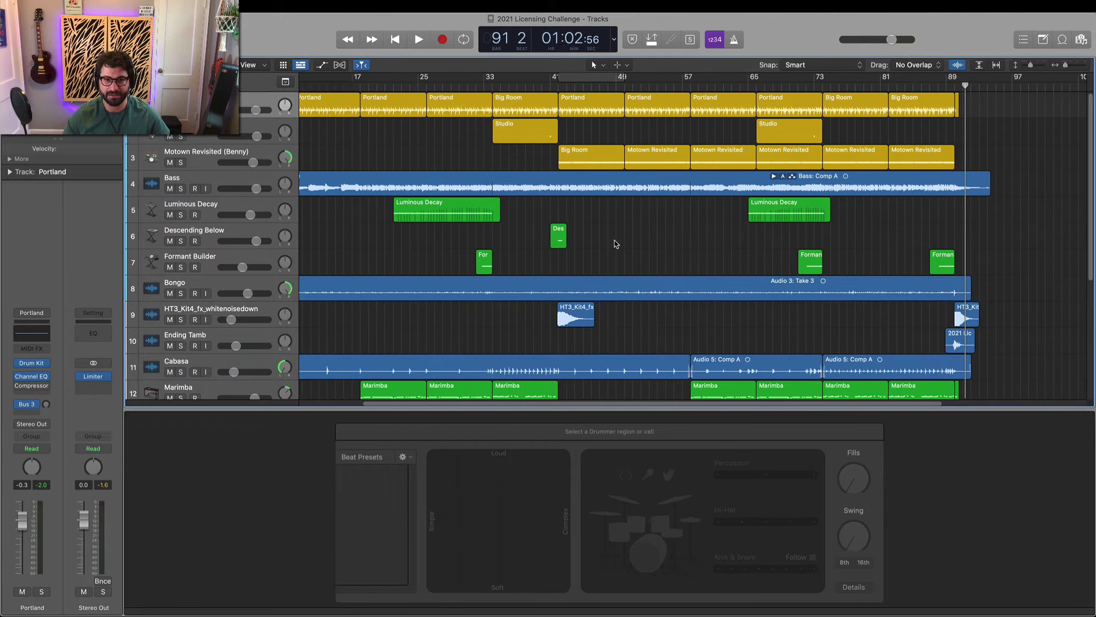
scroll(615, 240, left, 5)
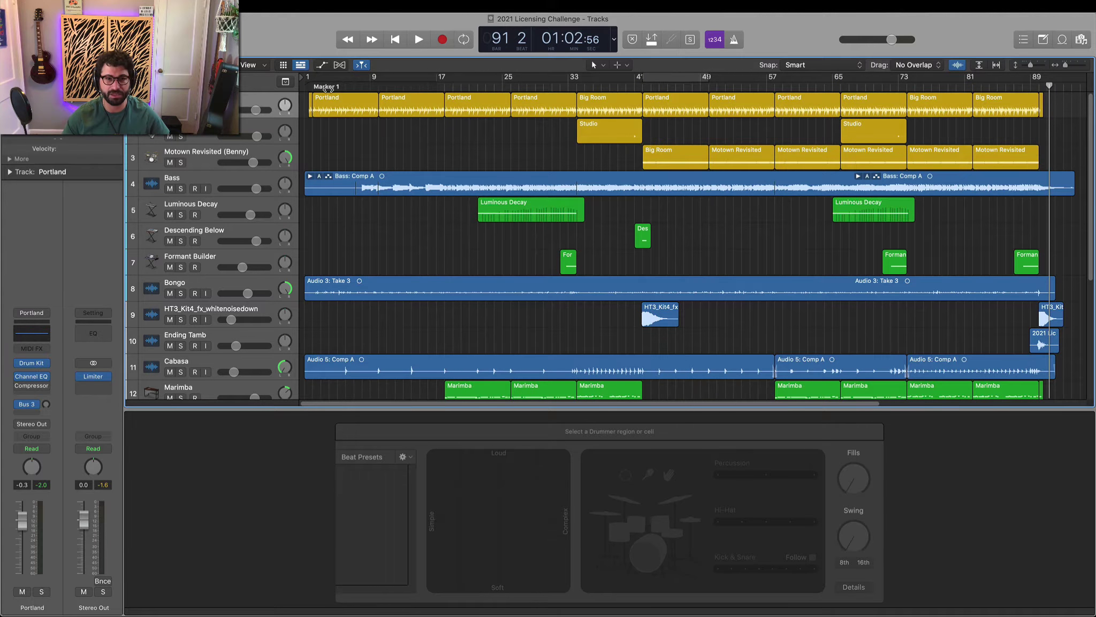
scroll(342, 165, down, 2)
scroll(966, 104, right, 2)
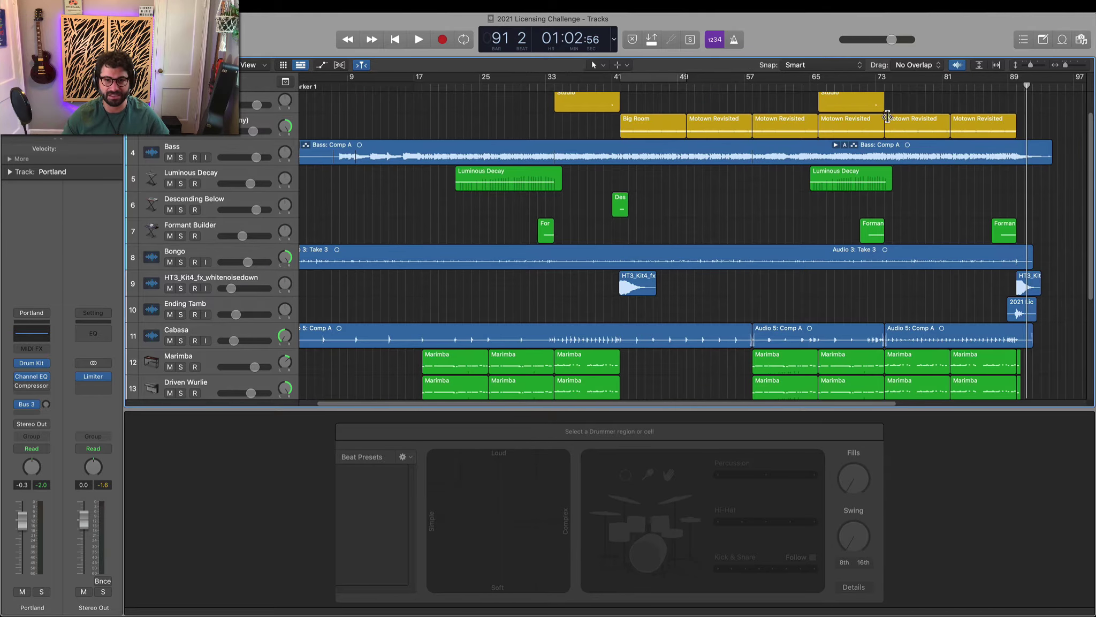
scroll(867, 124, down, 5)
scroll(867, 122, up, 2)
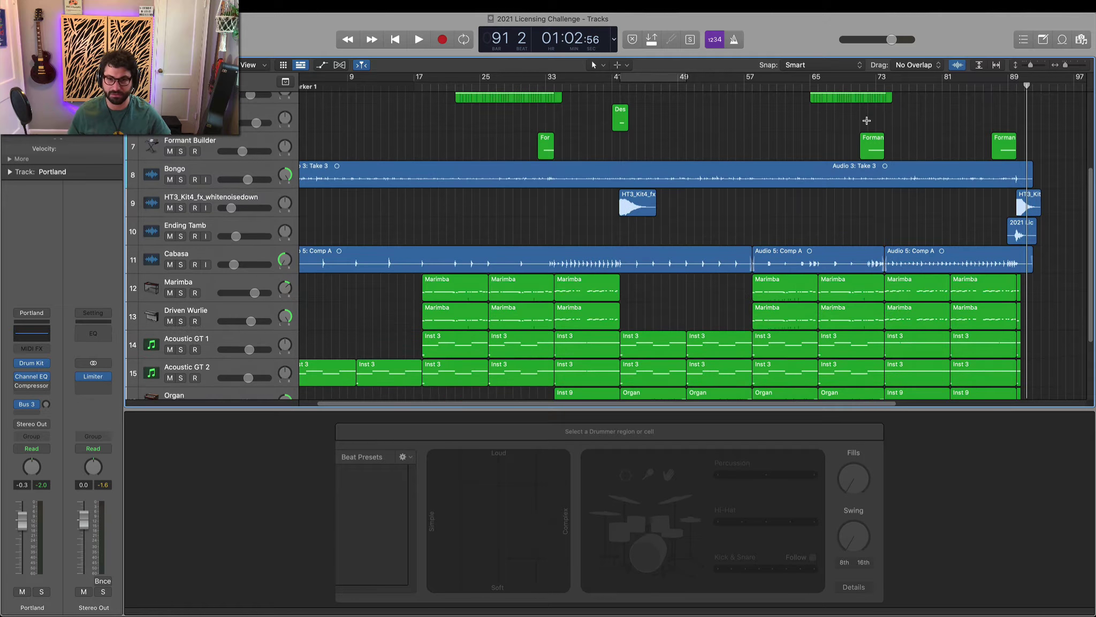
key(e)
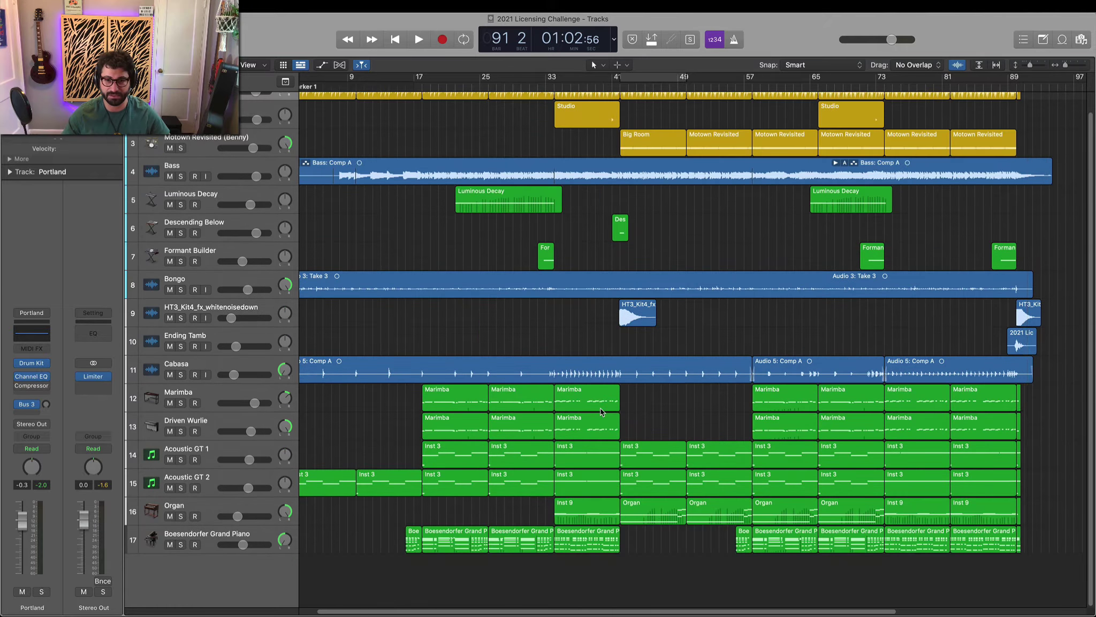
scroll(608, 382, up, 1)
scroll(608, 382, left, 2)
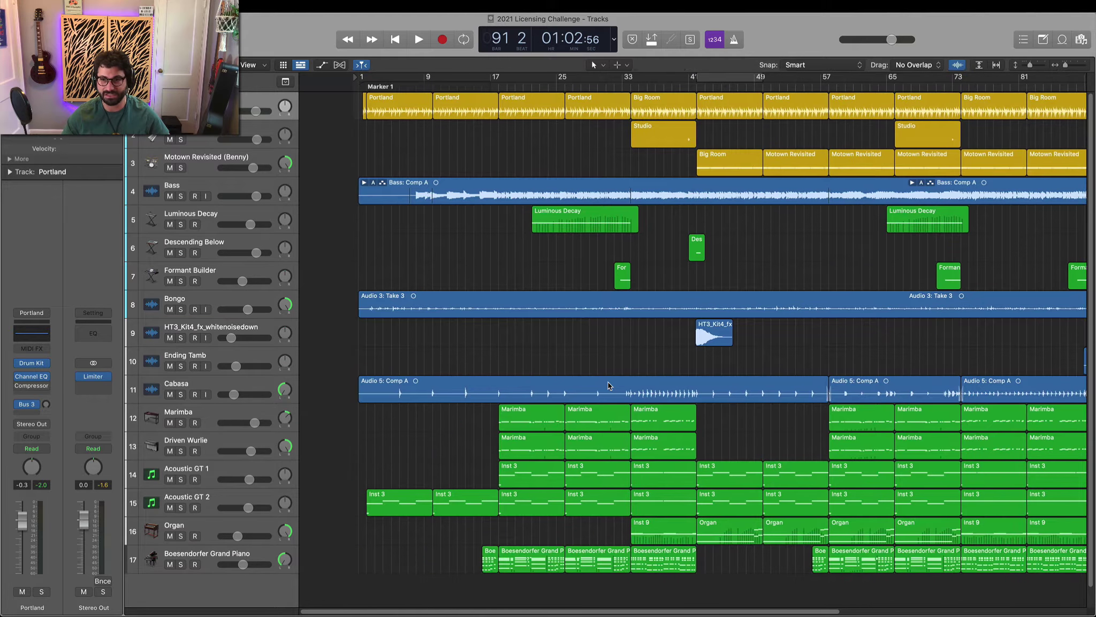
scroll(608, 382, right, 1)
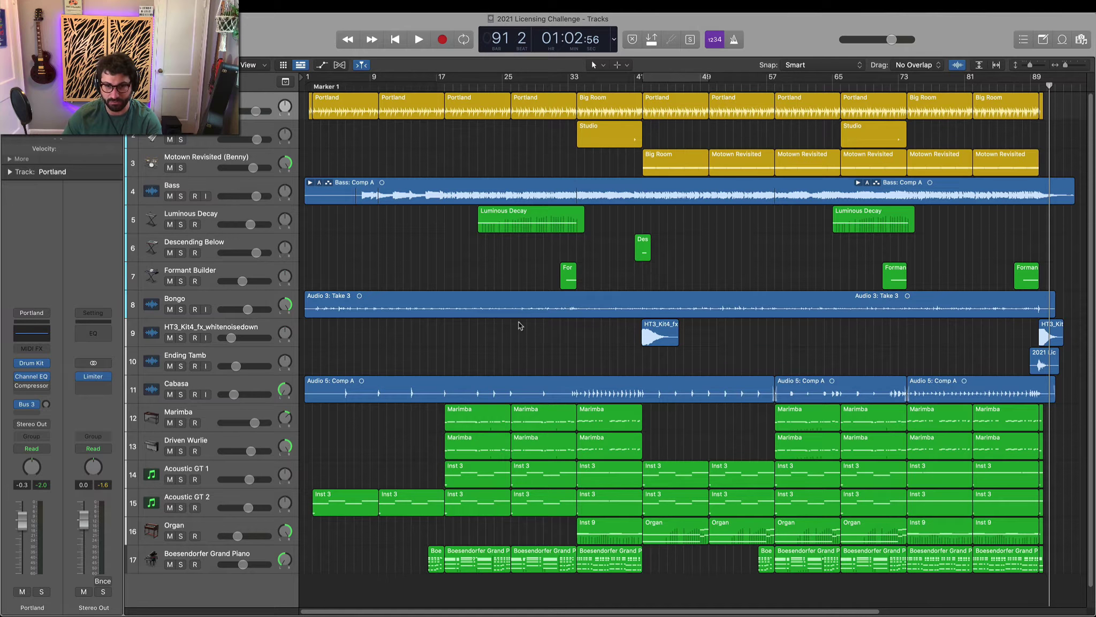
Place the playhead at bar 21 and raise the Luminous Decay track's volume to +0.7 dB
click(472, 85)
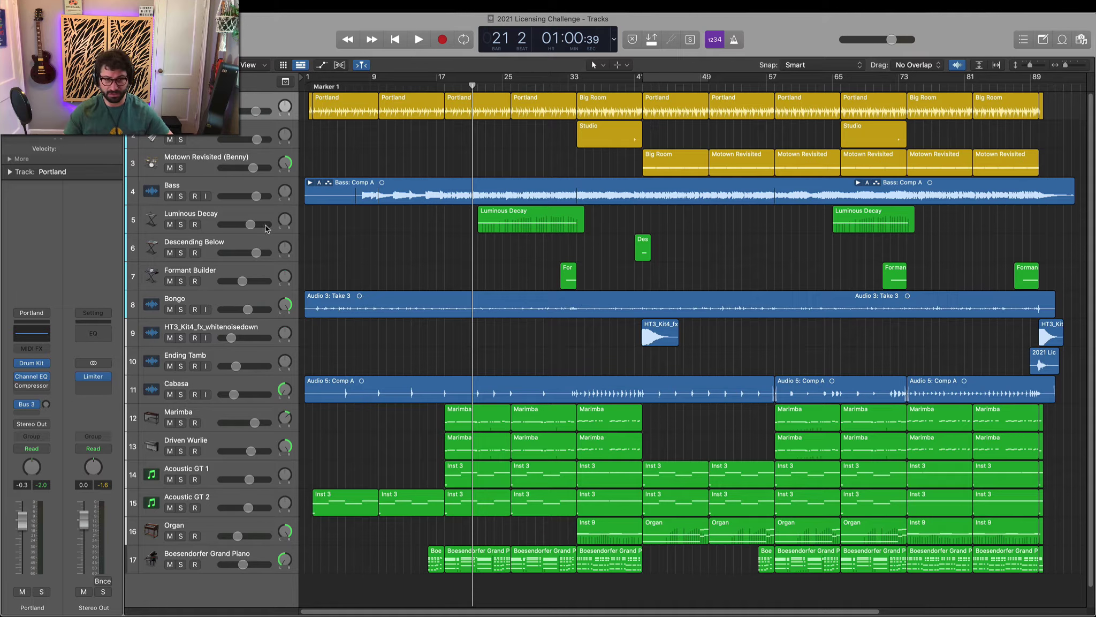
mouse_move(251, 224)
drag(256, 224, 258, 224)
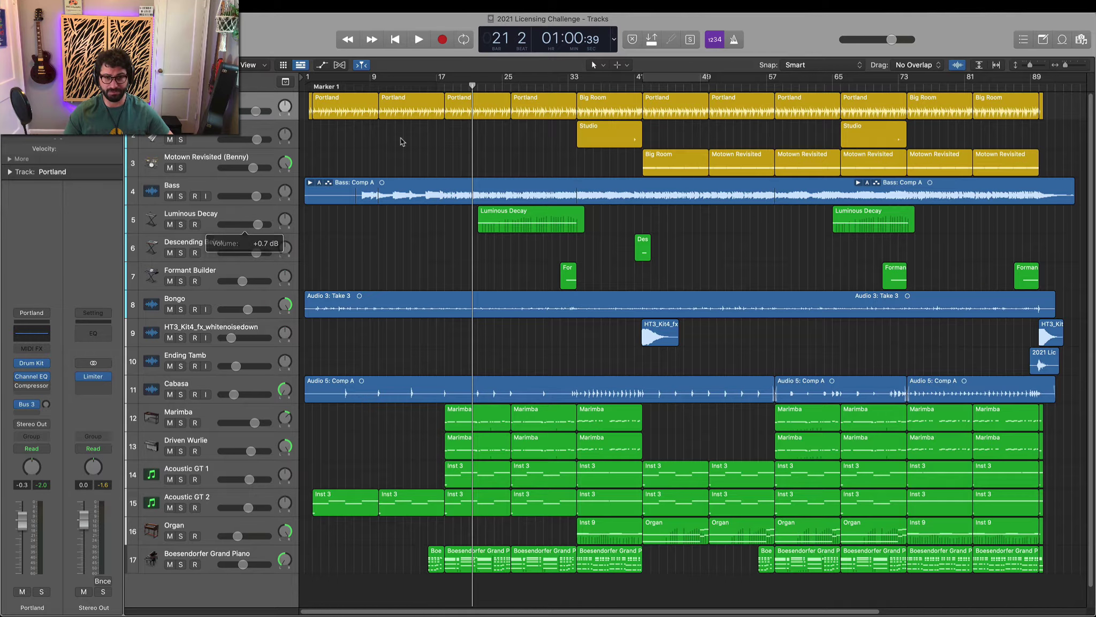
Mute the Formant Builder track and play the full mix from bar 18
drag(456, 84, 450, 86)
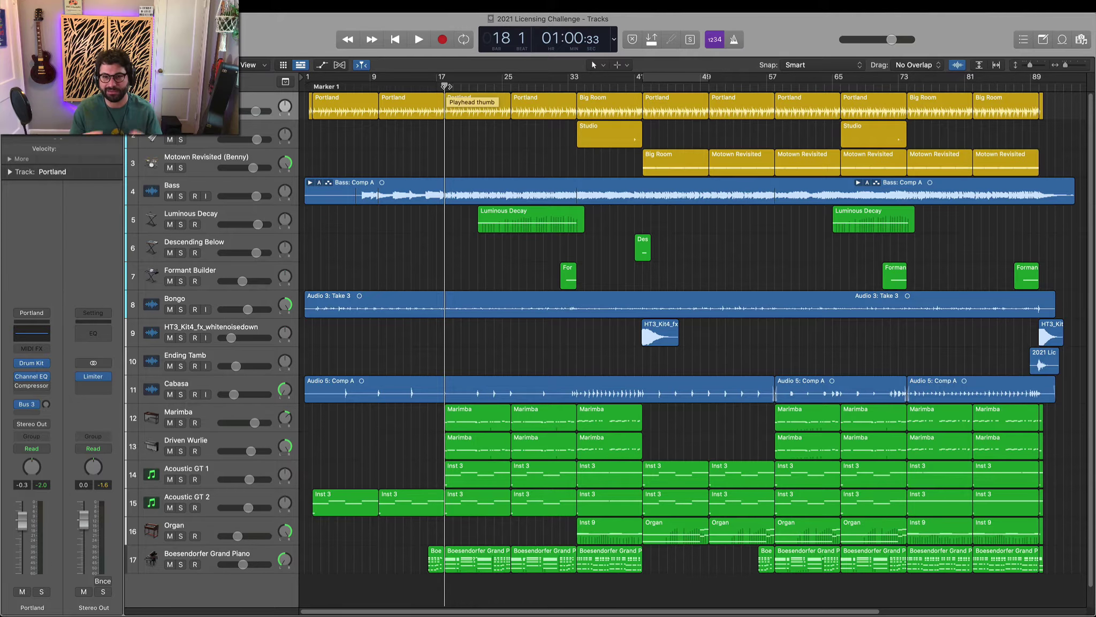
click(168, 282)
key(space)
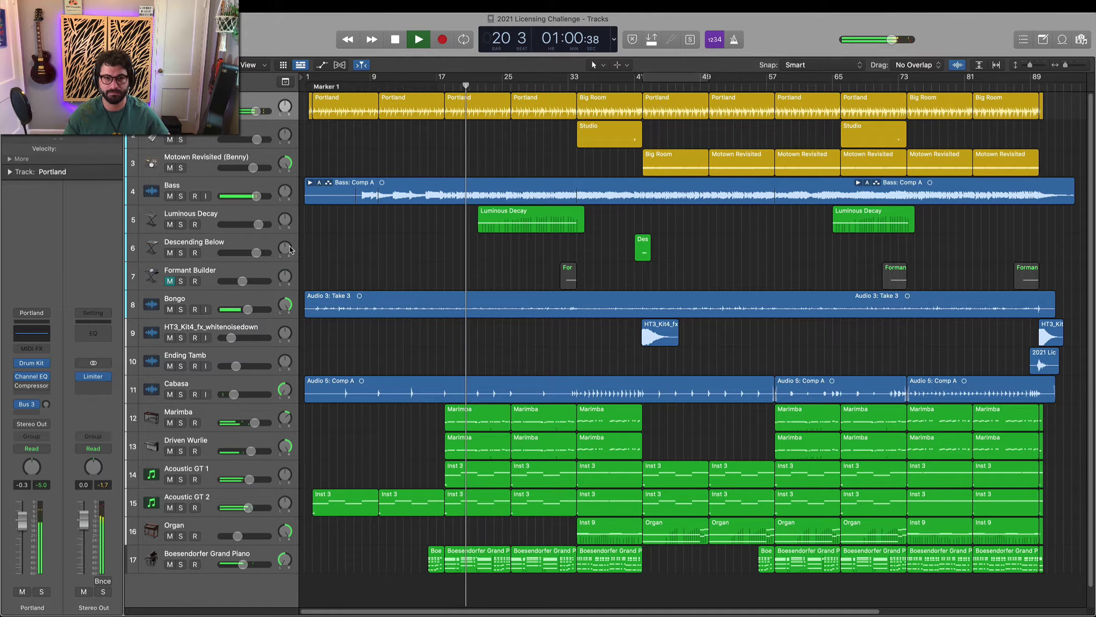
Try a louder Luminous Decay level during playback, set its volume to -5.8 dB, and stop at bar 30
drag(258, 224, 274, 225)
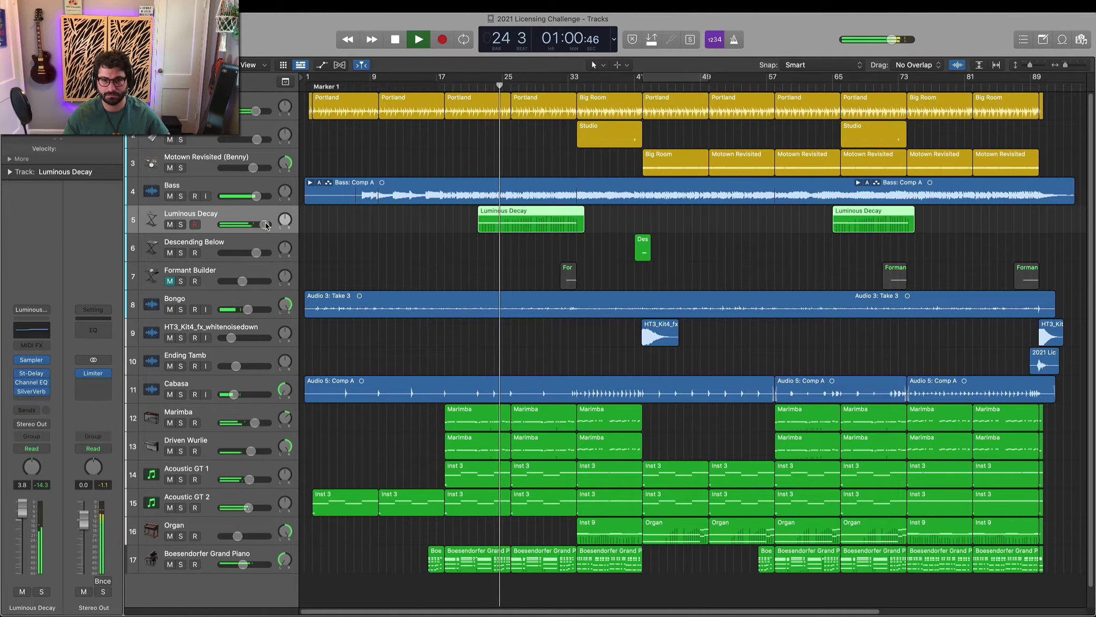
drag(265, 225, 244, 225)
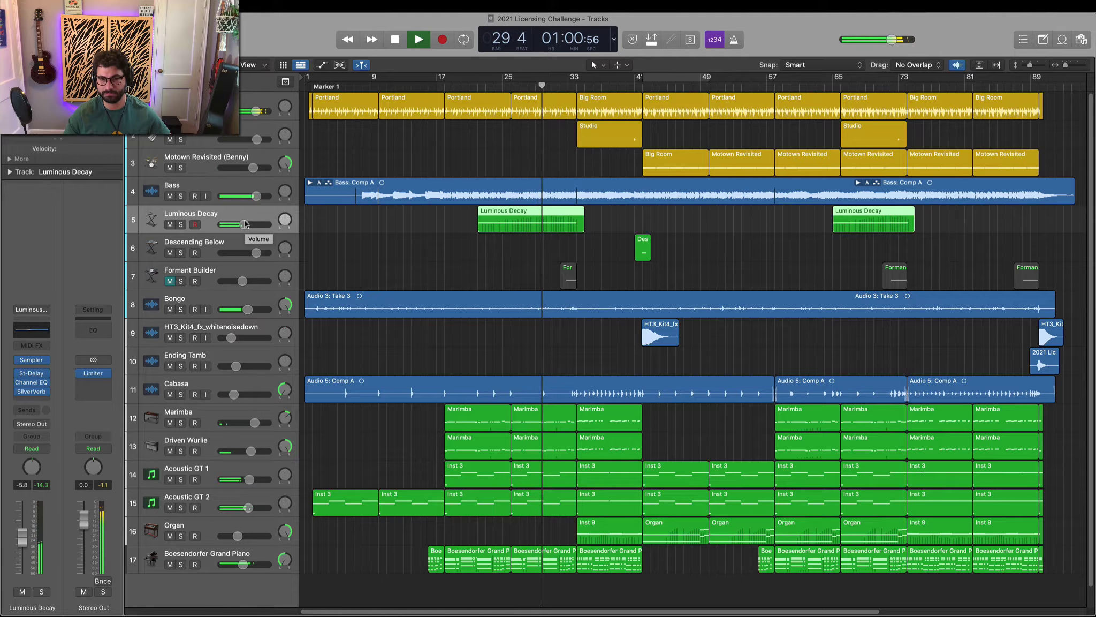
key(space)
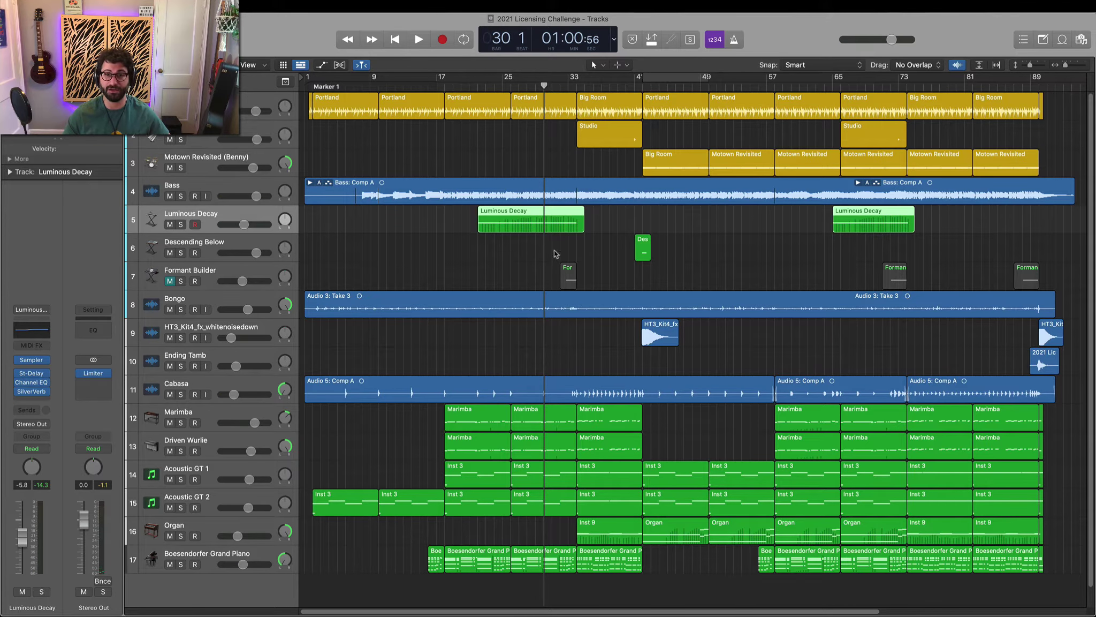
Show track automation with the volume lanes for all tracks
key(t)
key(a)
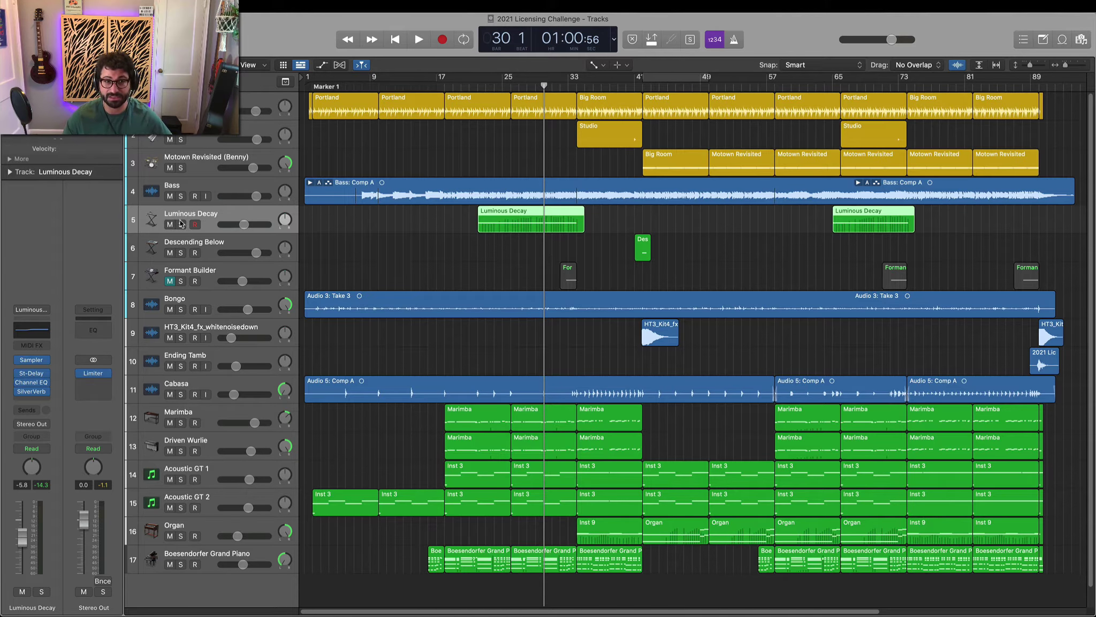
key(a)
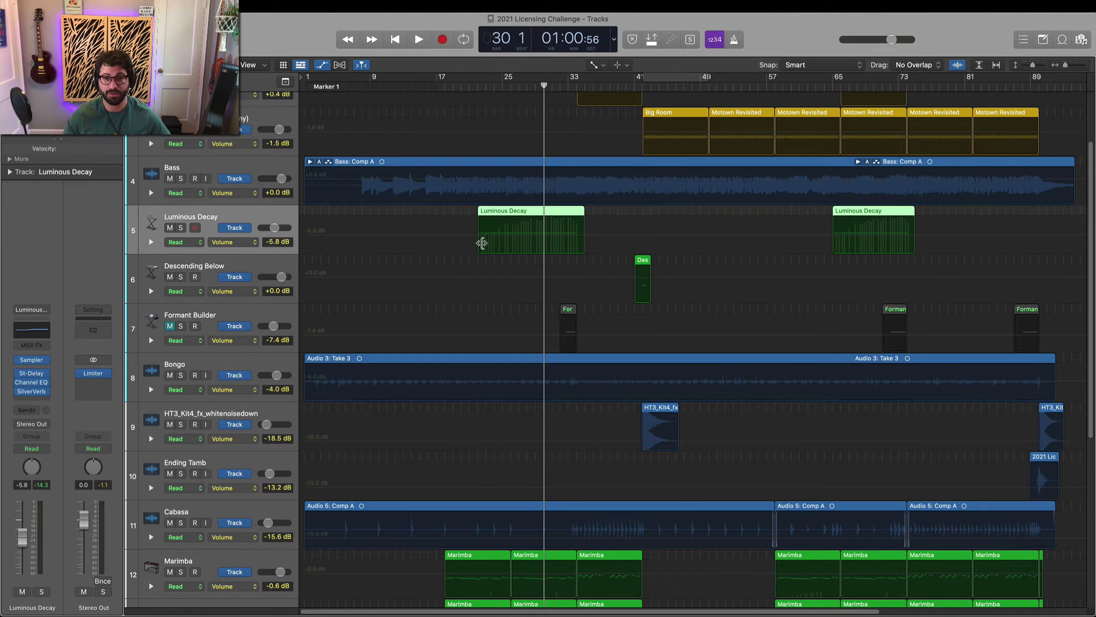
With the Pencil tool, add a volume automation point of about -11.3 dB at the start of the first Luminous Decay region
key(t)
key(t)
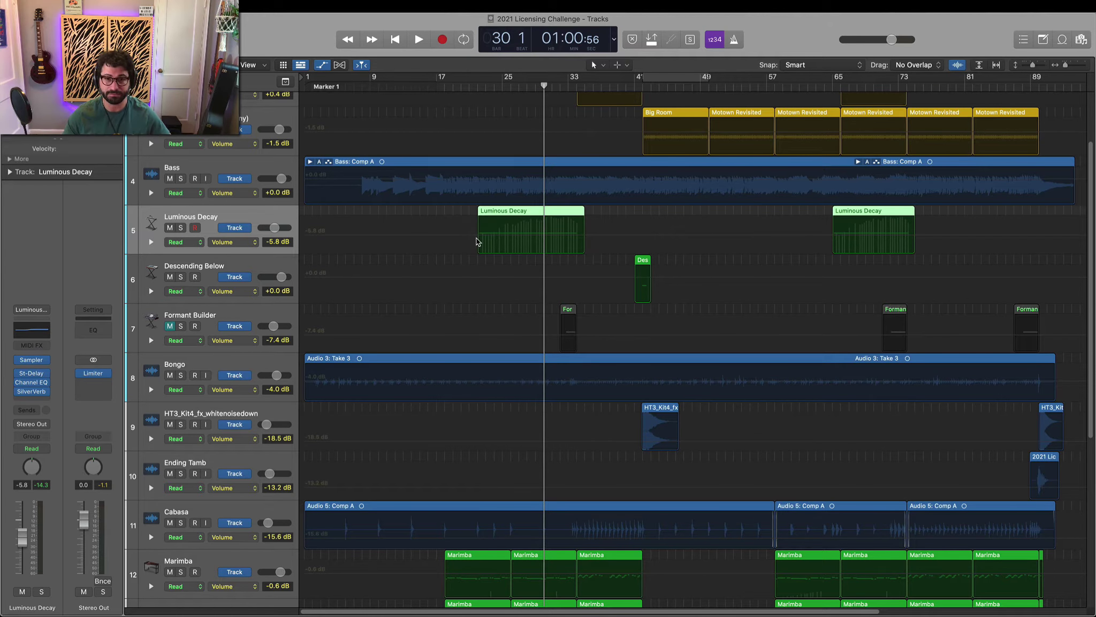
key(t)
key(p)
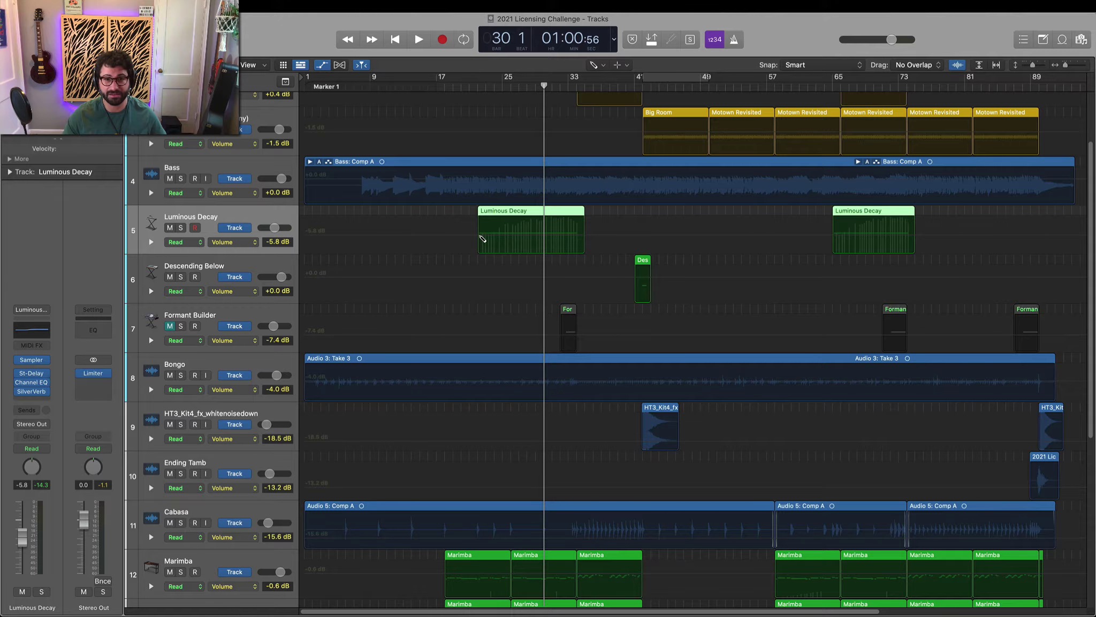
click(478, 240)
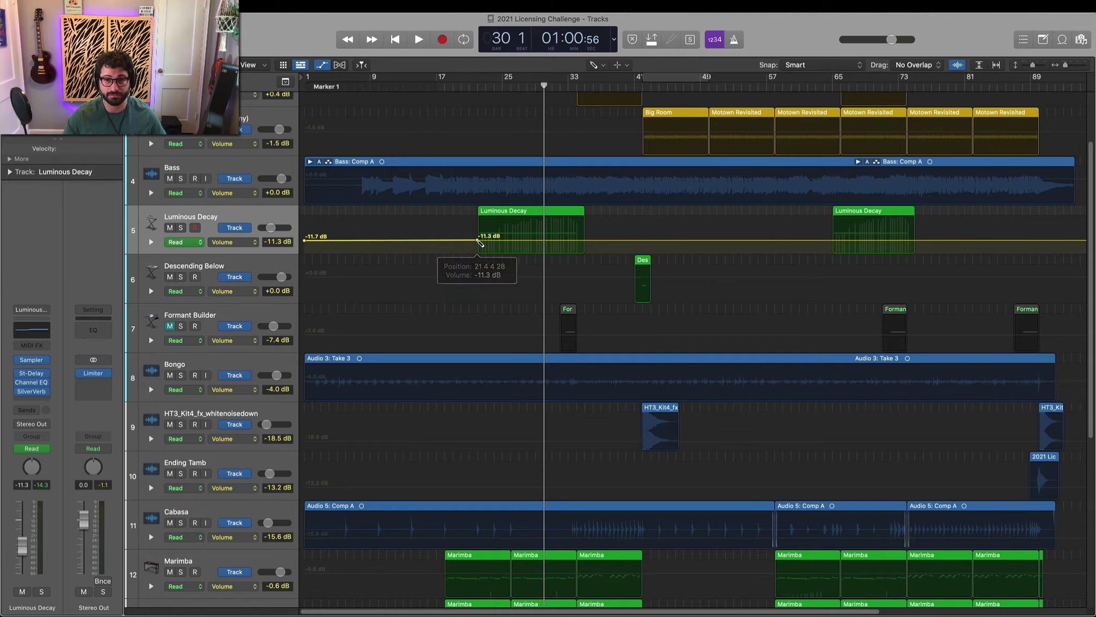
Shape the first Luminous Decay region's volume automation to rise from -11.9 dB to about -0.6 dB near its end and drop to about -67.3 dB
click(584, 240)
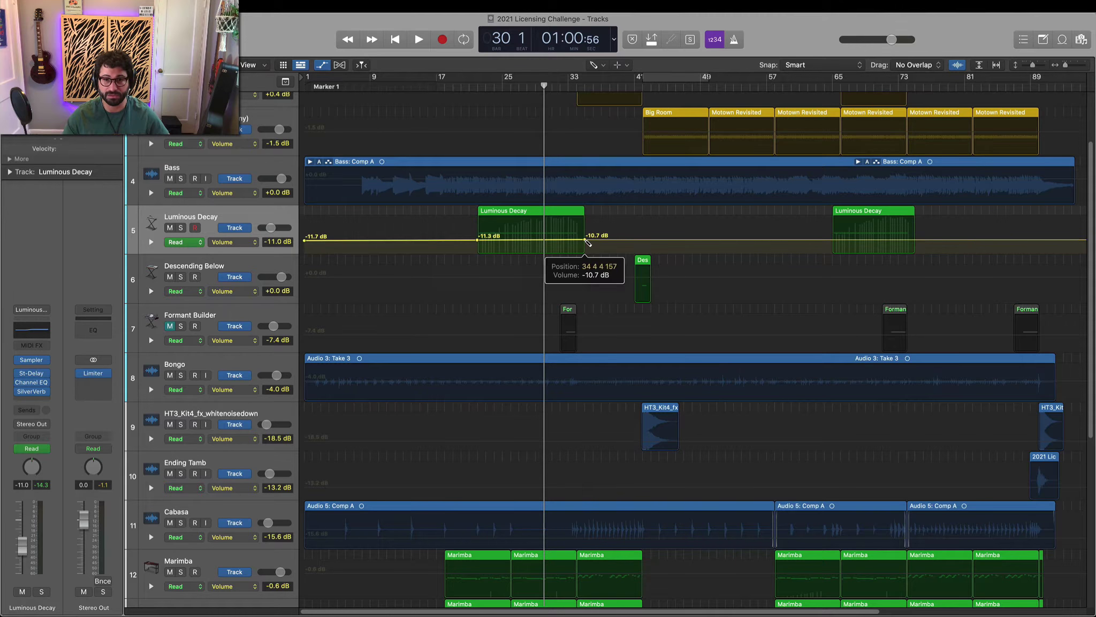
key(t)
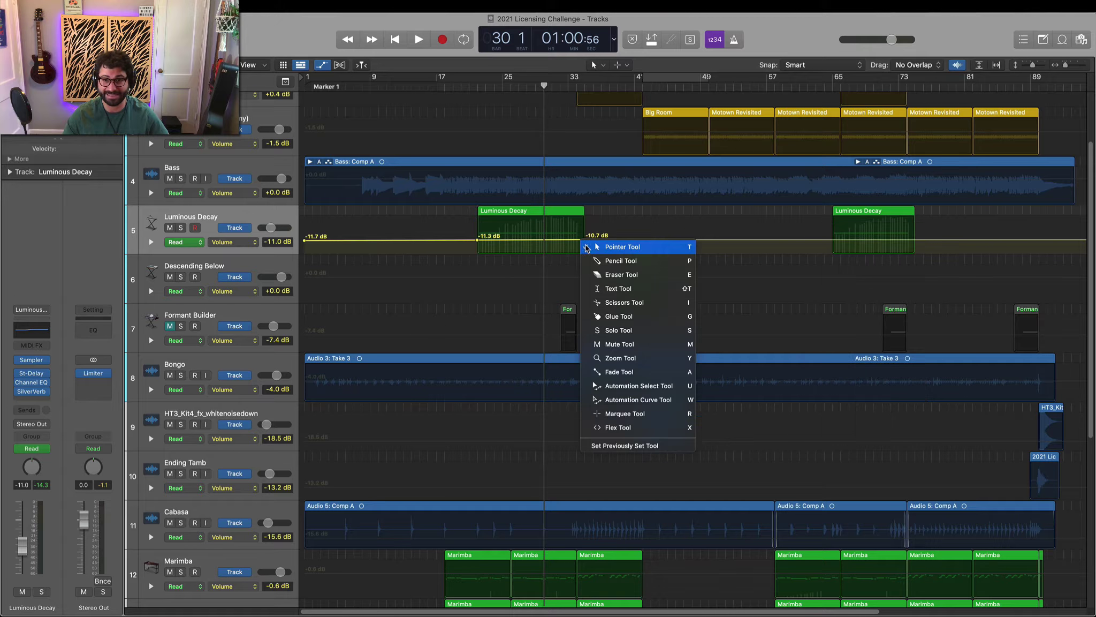
key(t)
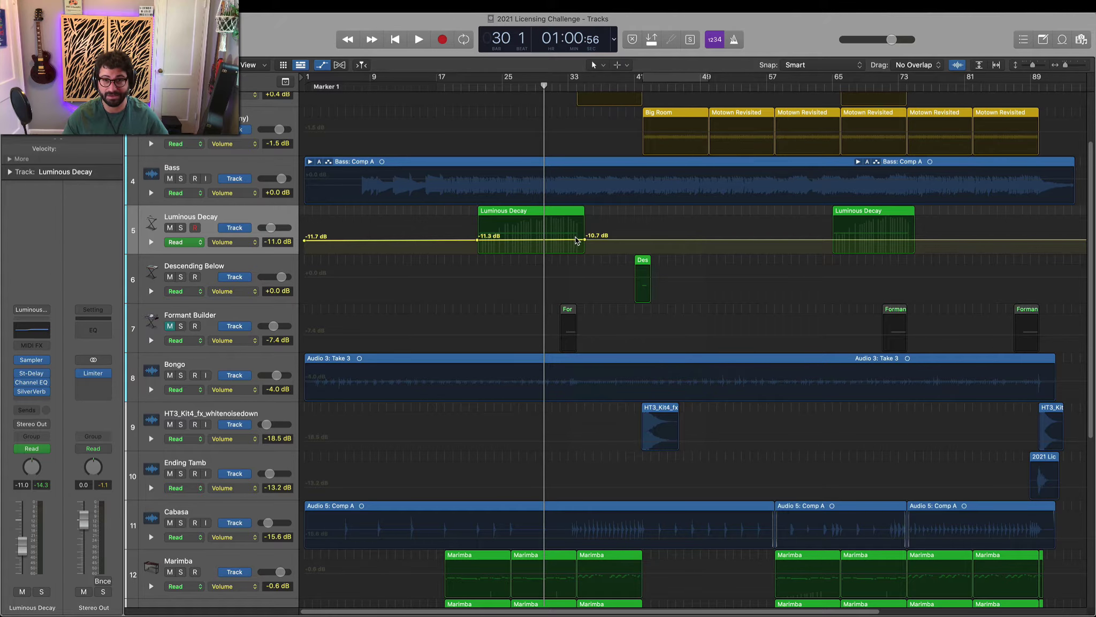
drag(582, 242, 584, 243)
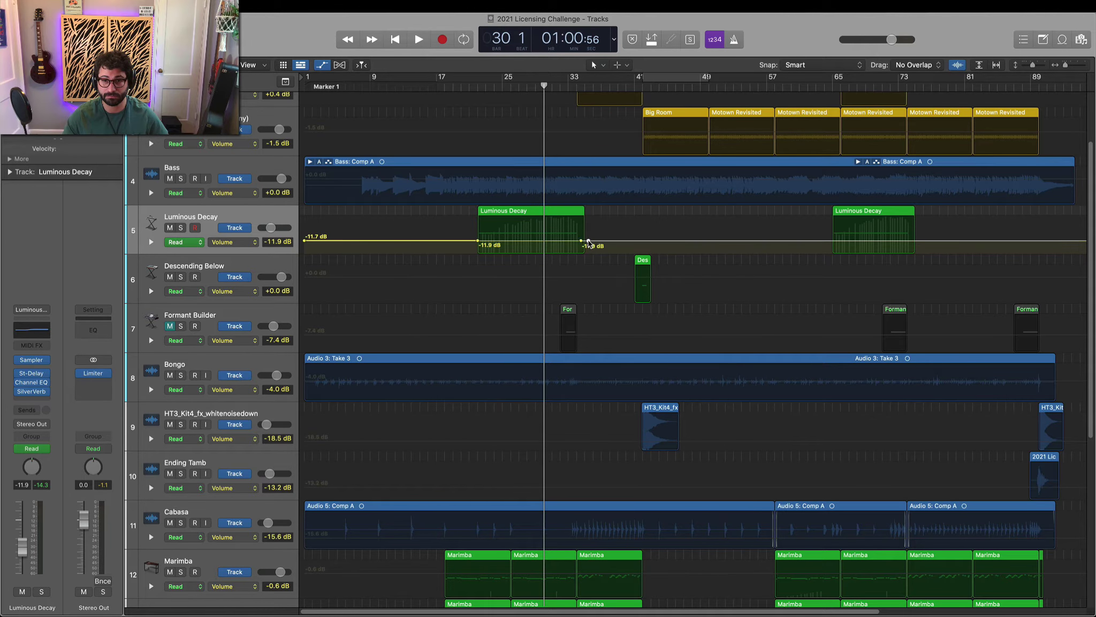
mouse_move(582, 243)
mouse_down()
mouse_move(582, 228)
mouse_move(572, 228)
mouse_move(583, 251)
mouse_up()
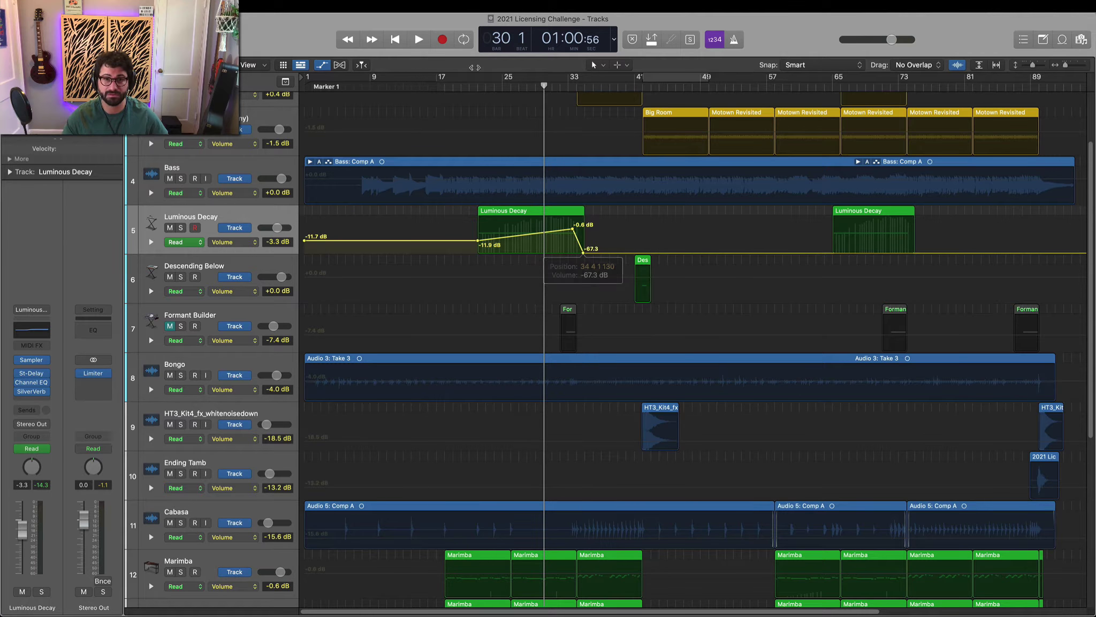
Play from the start of the first Luminous Decay region, lower its automation peak to about -2.5 dB, and stop at bar 34
click(477, 88)
key(space)
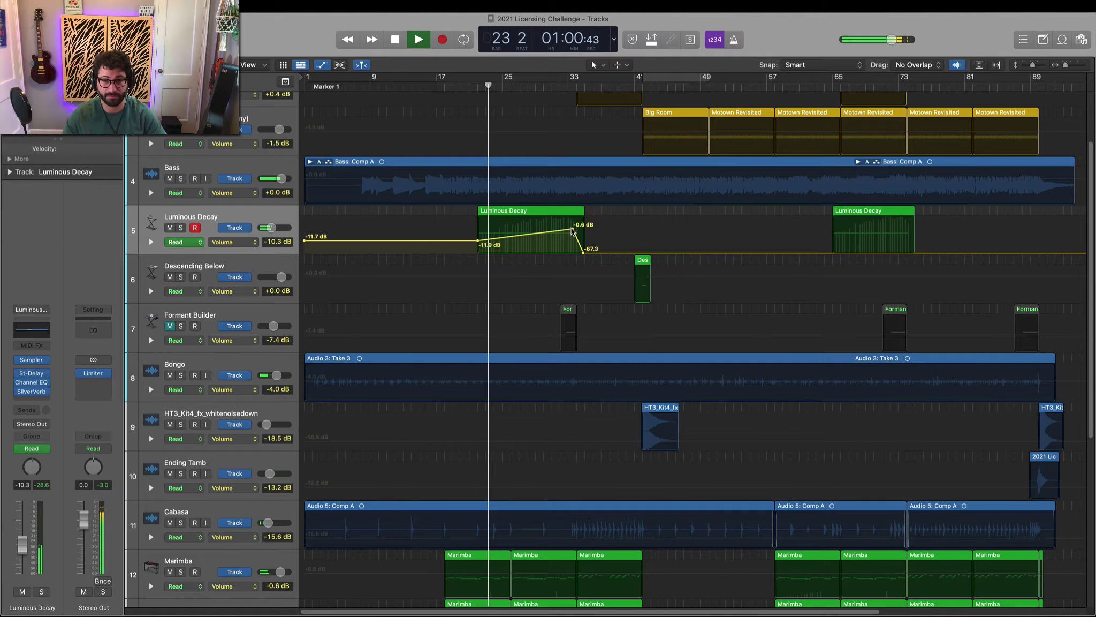
drag(572, 230, 573, 232)
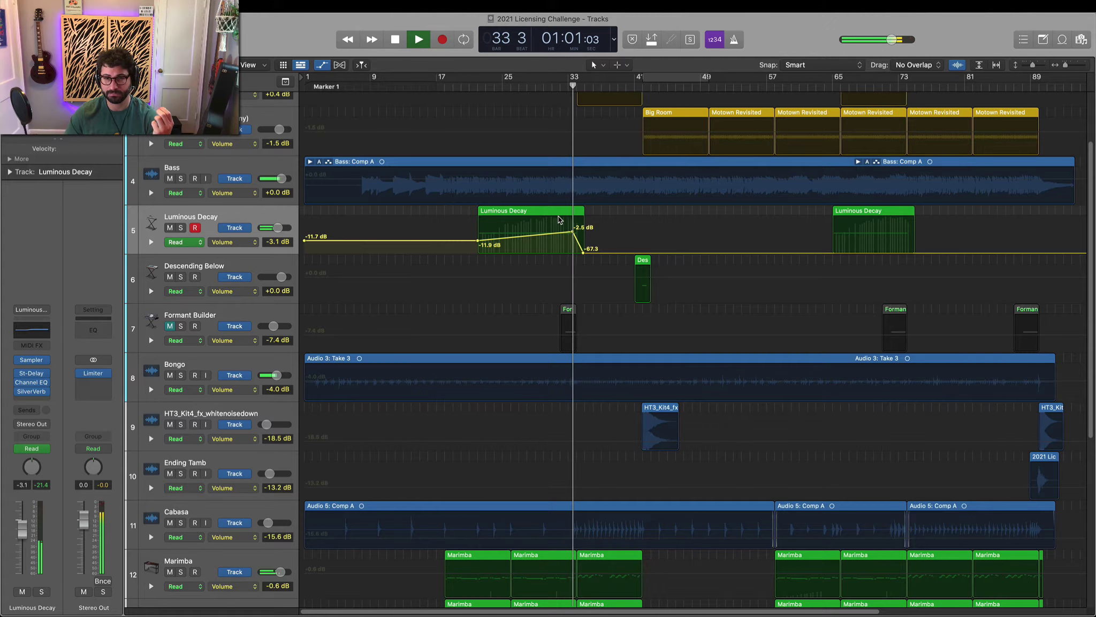
key(space)
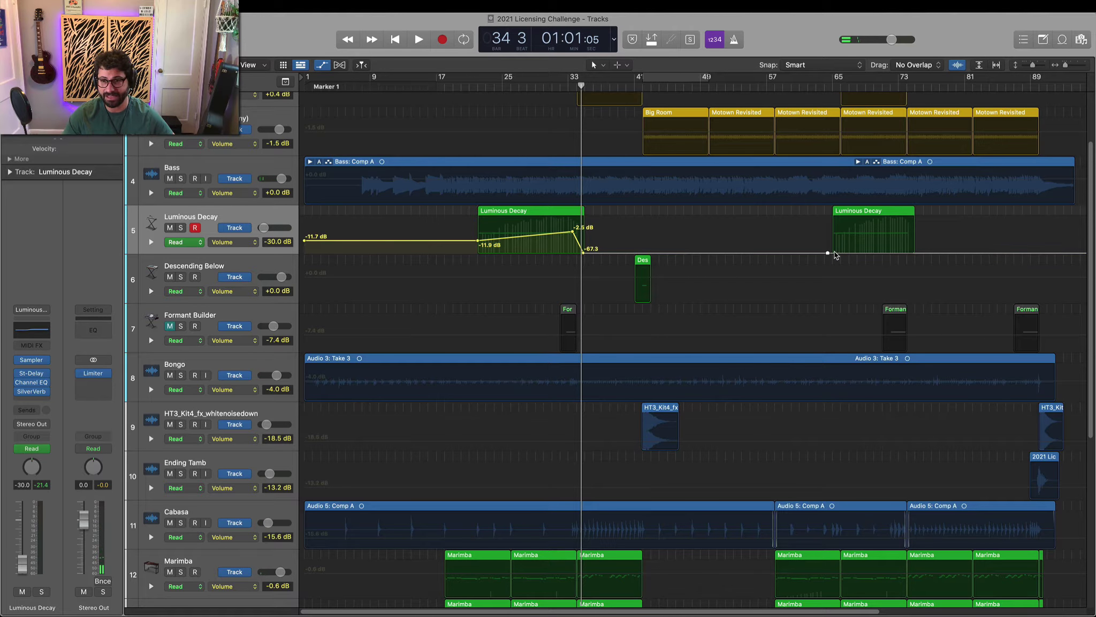
Automate the second Luminous Decay region's volume from about -11.3 dB up to -2.9 dB with a drop after it, and hide the automation
drag(835, 254, 834, 240)
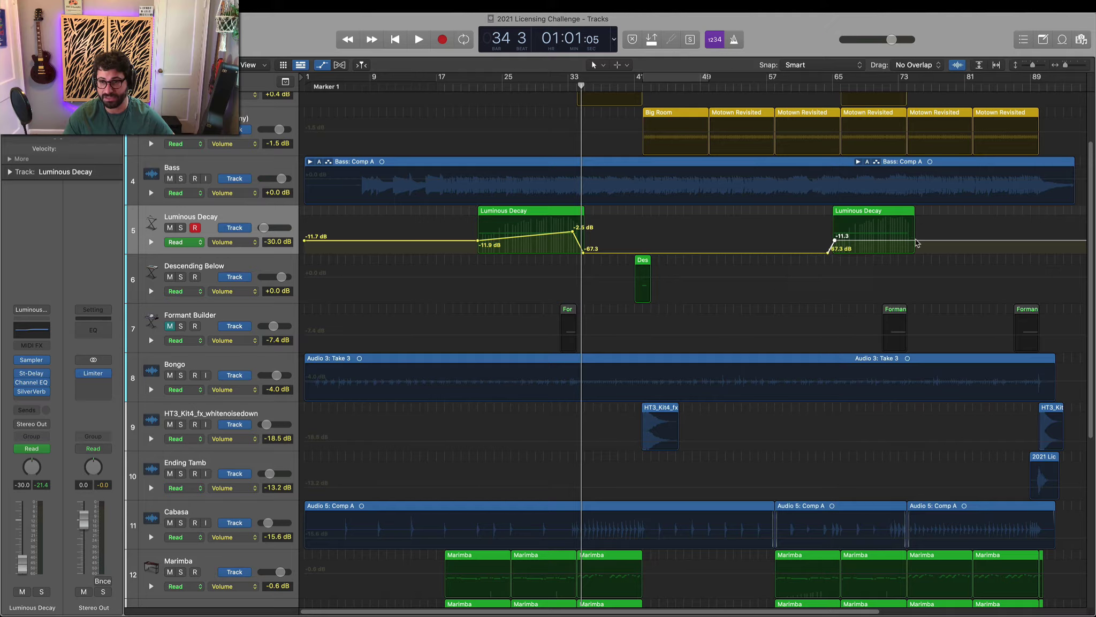
mouse_move(910, 241)
mouse_down()
mouse_move(909, 231)
mouse_move(922, 244)
mouse_up()
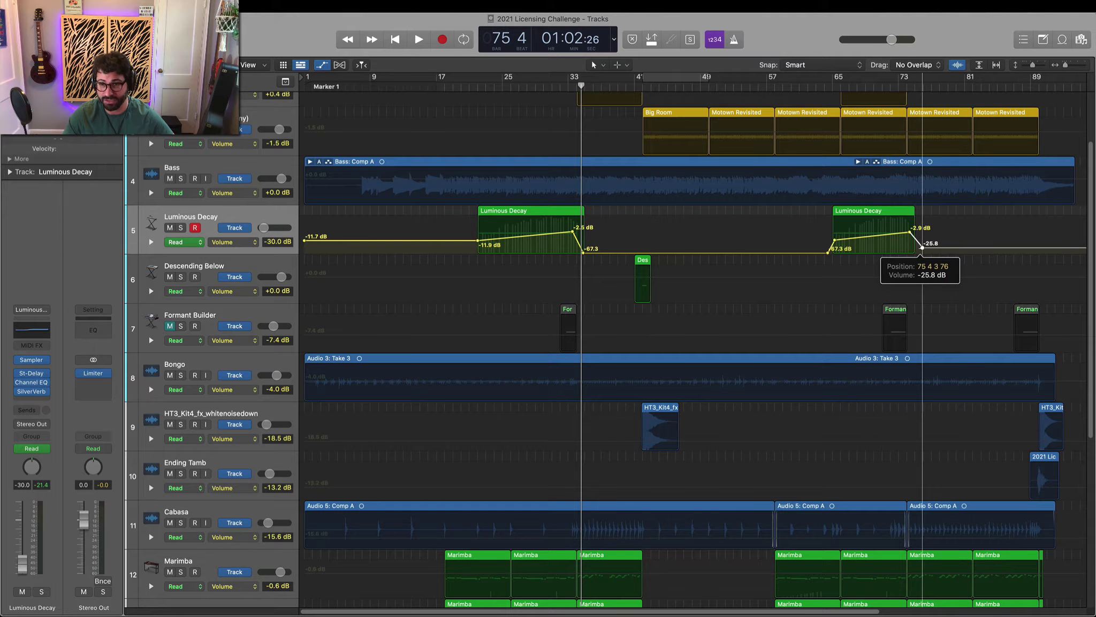
key(a)
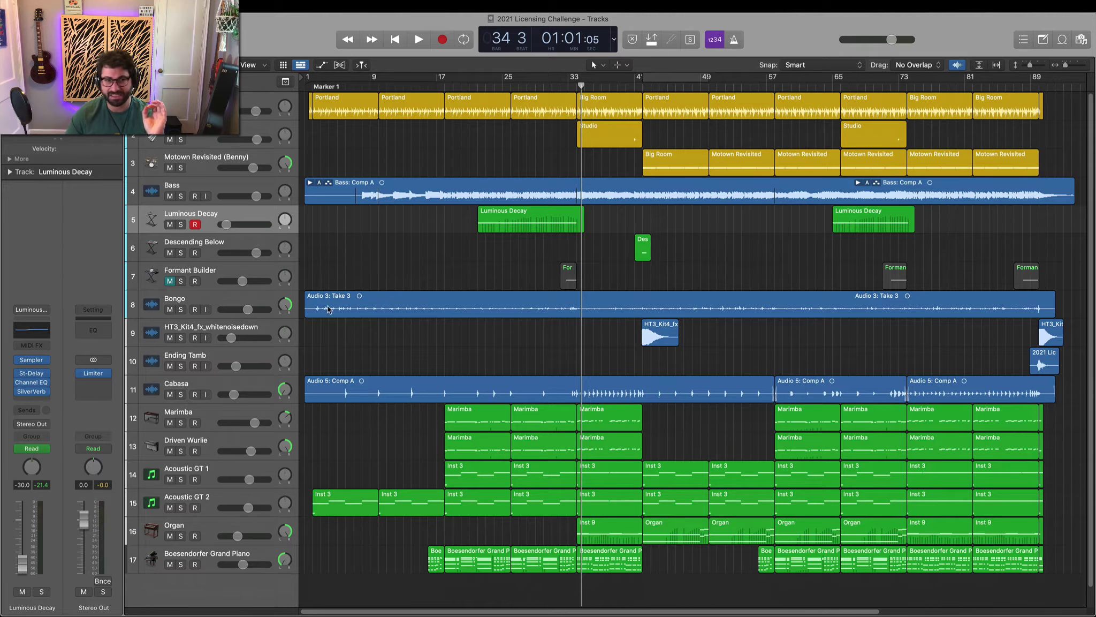
Unmute the Formant Builder track, move the playhead to bar 31, and solo that track
click(172, 282)
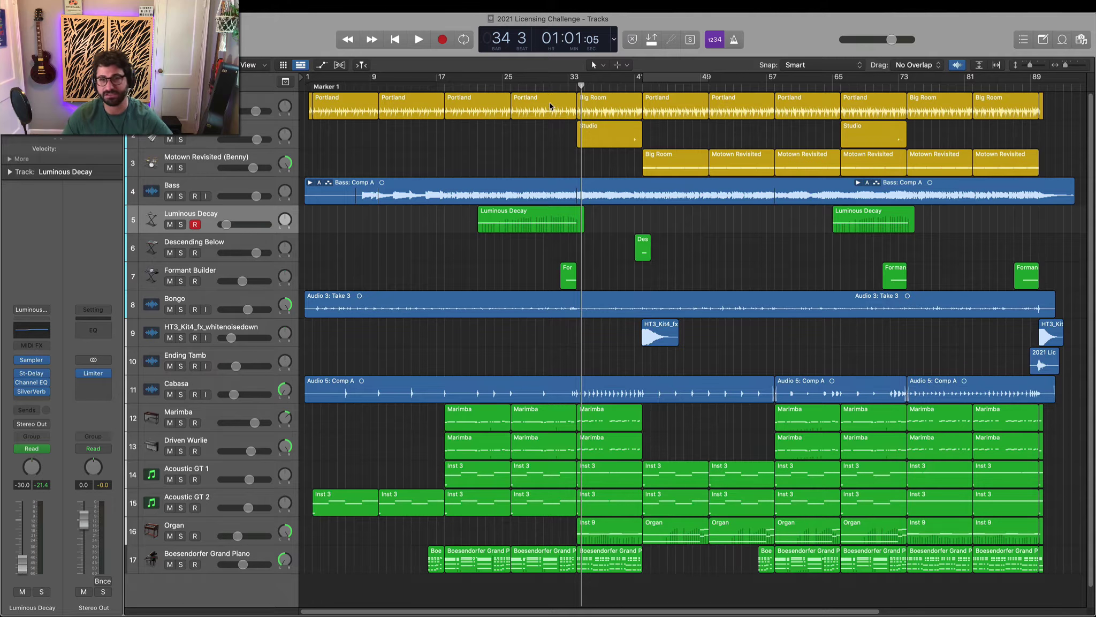
drag(581, 86, 556, 86)
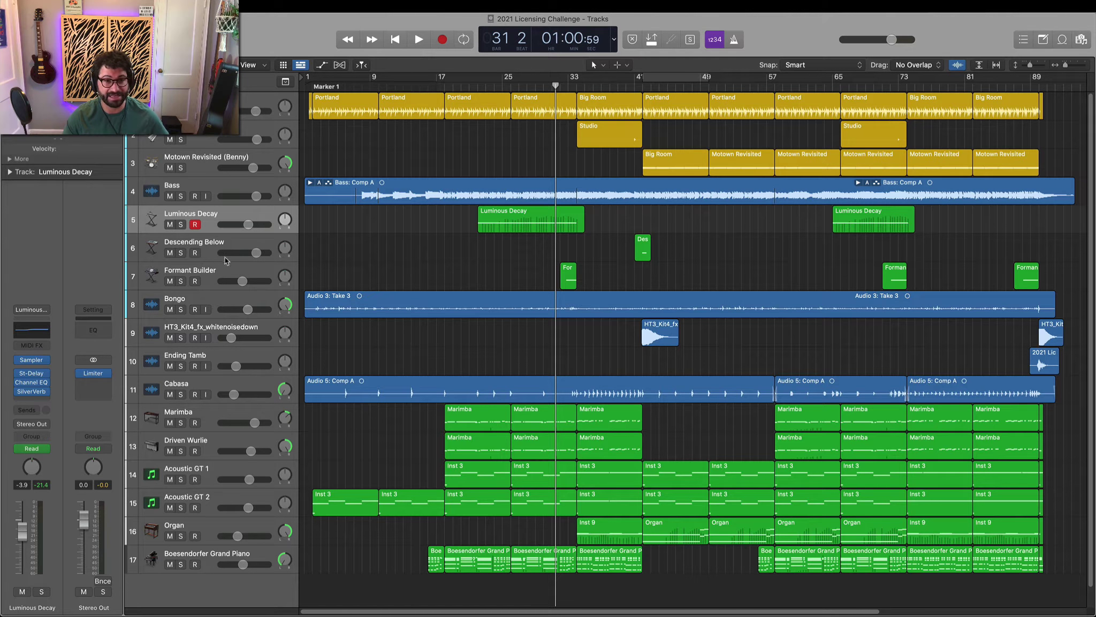
click(214, 281)
click(179, 281)
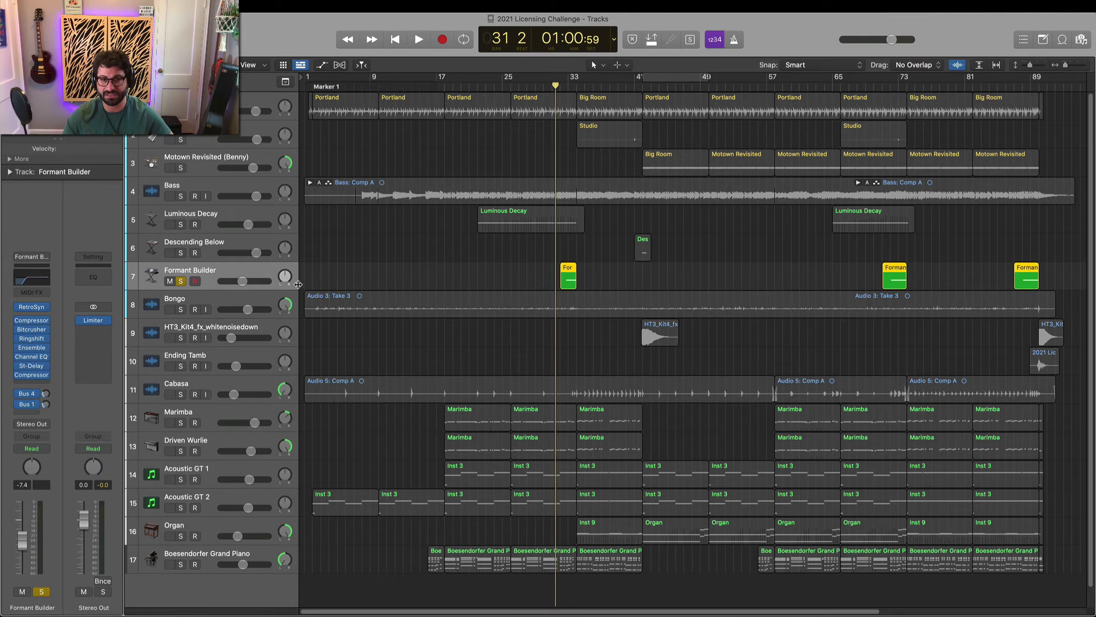
Listen to the soloed Formant Builder track from bar 32 to bar 34 and turn its solo off
click(559, 87)
drag(561, 88, 560, 89)
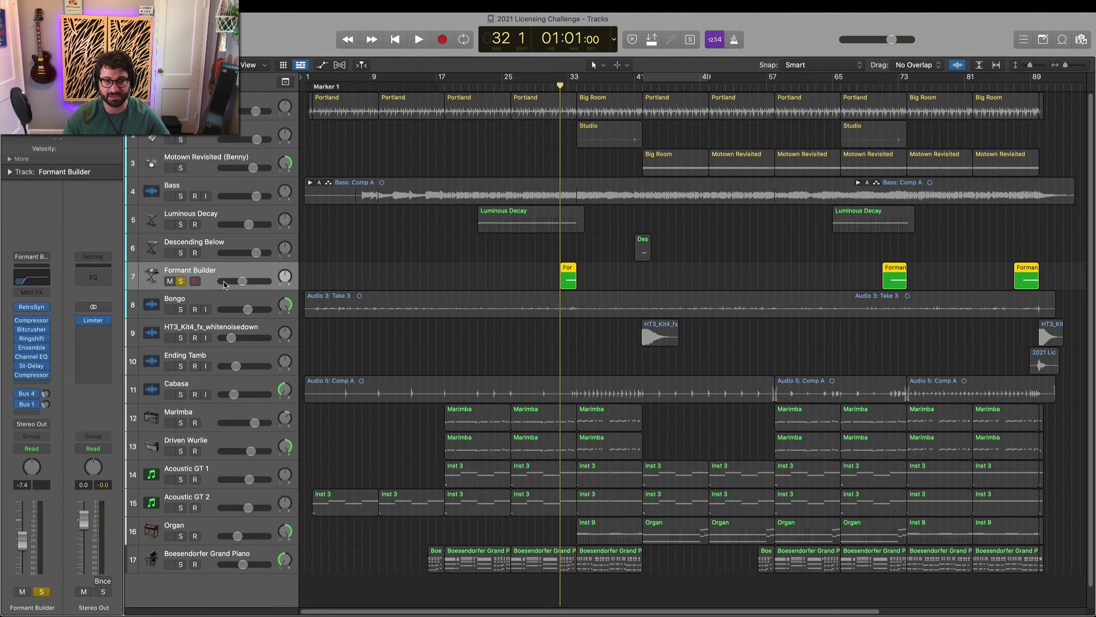
key(space)
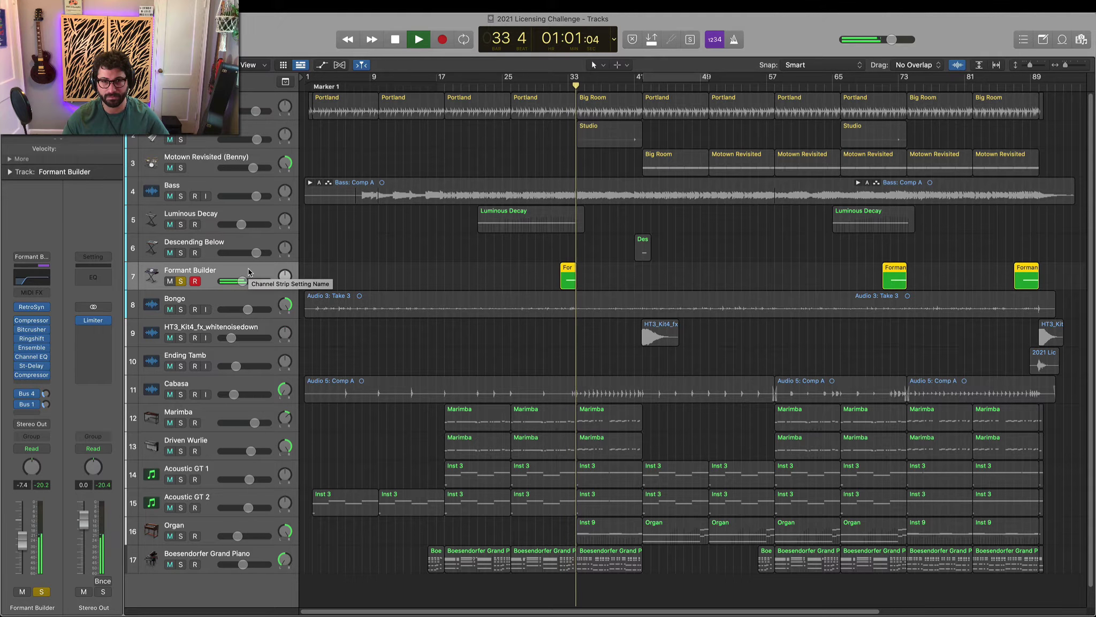
key(space)
click(182, 281)
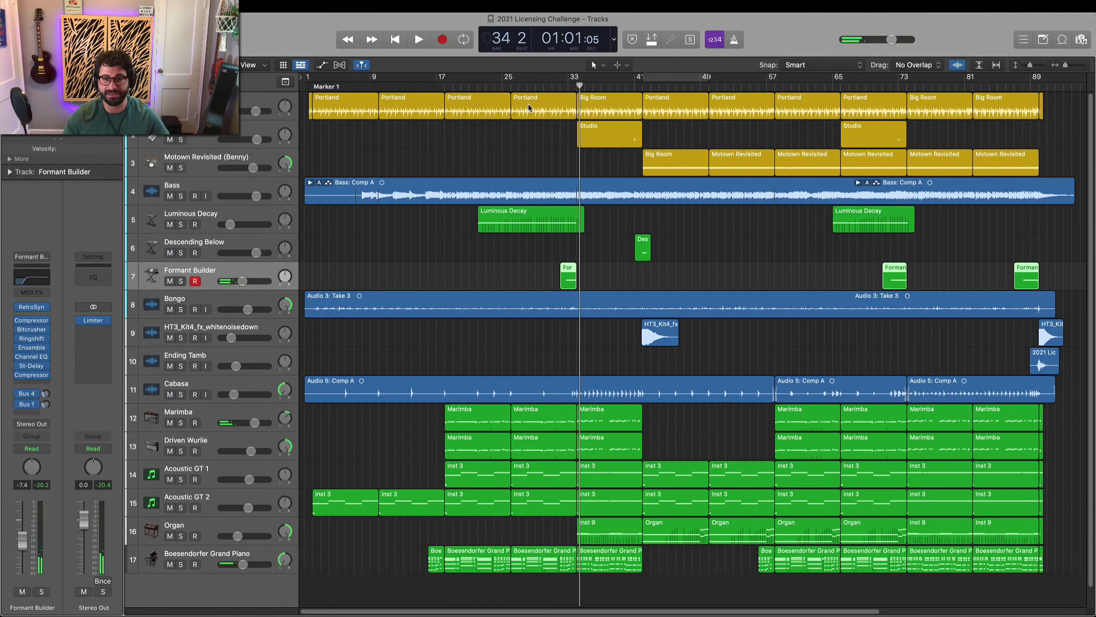
Play the full mix from just before the first Formant Builder region and stop at bar 34
click(552, 83)
key(space)
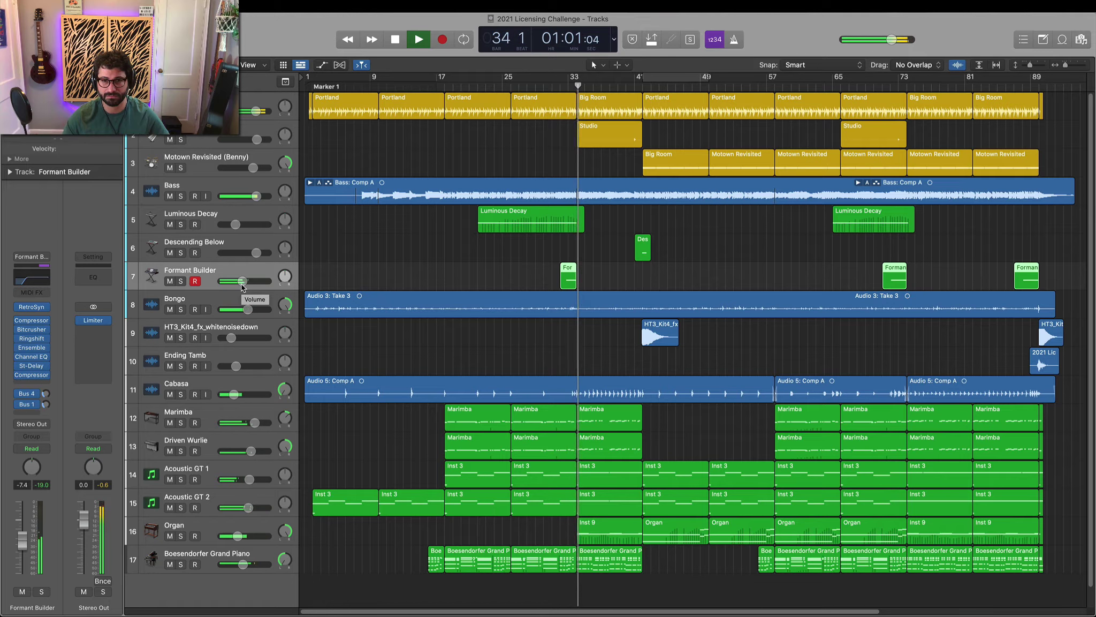
key(space)
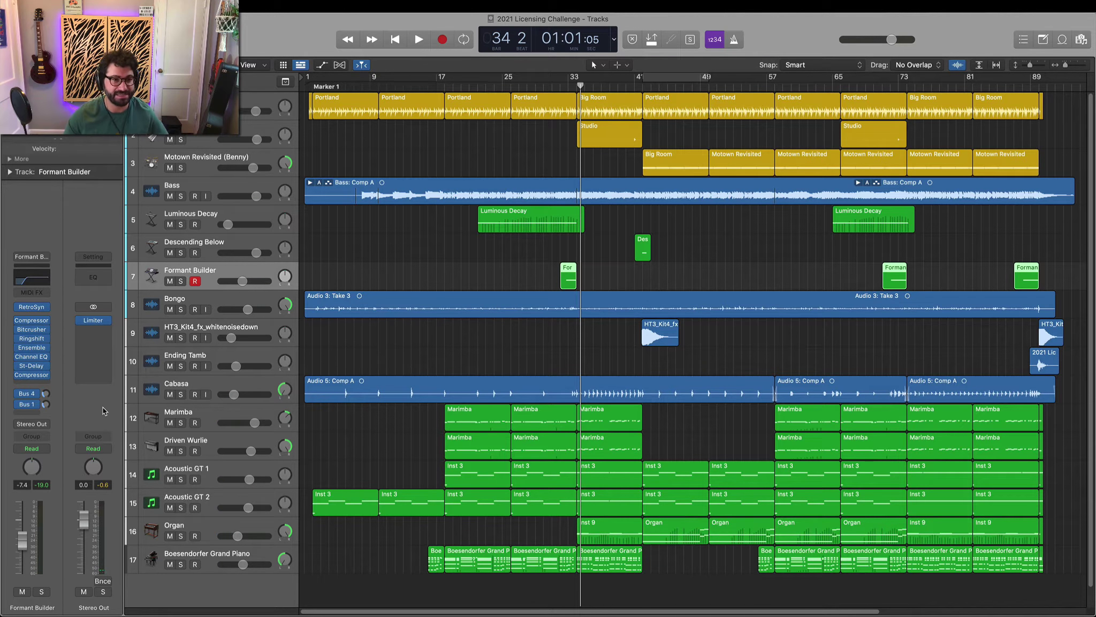
Add a stereo Stereo Delay effect after the existing effects on the Formant Builder channel strip
click(41, 384)
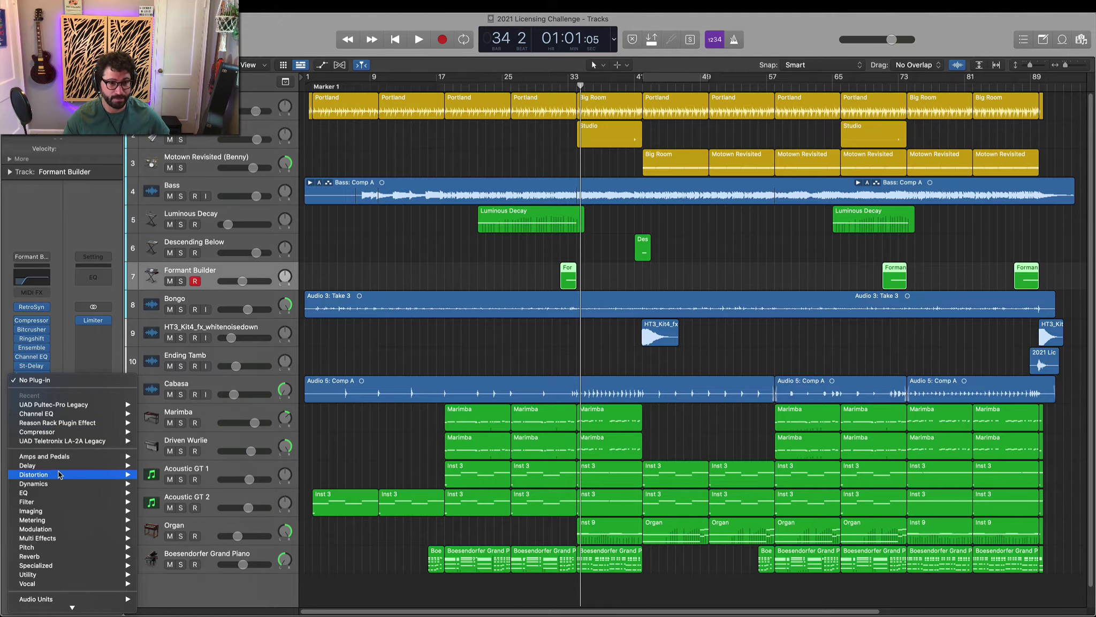
mouse_move(63, 466)
mouse_move(161, 465)
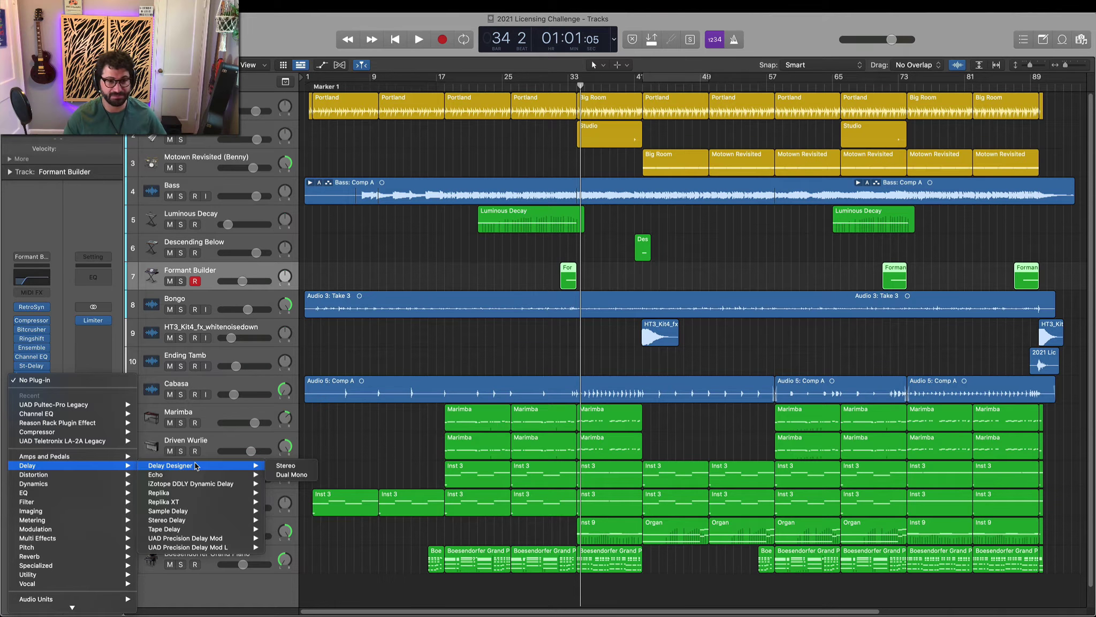
mouse_move(194, 479)
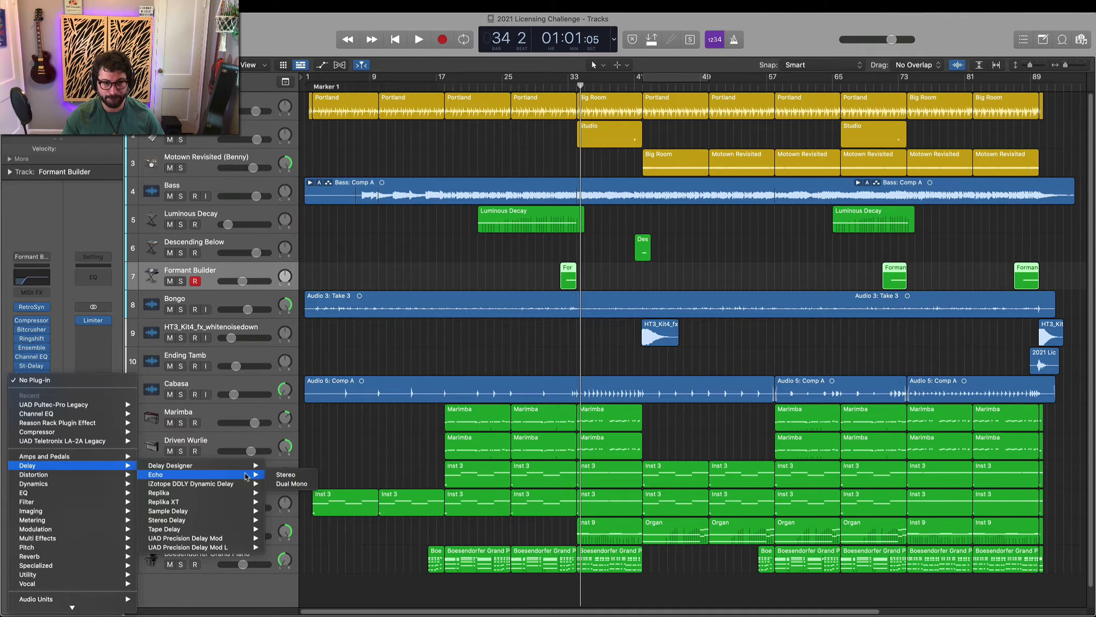
mouse_move(243, 521)
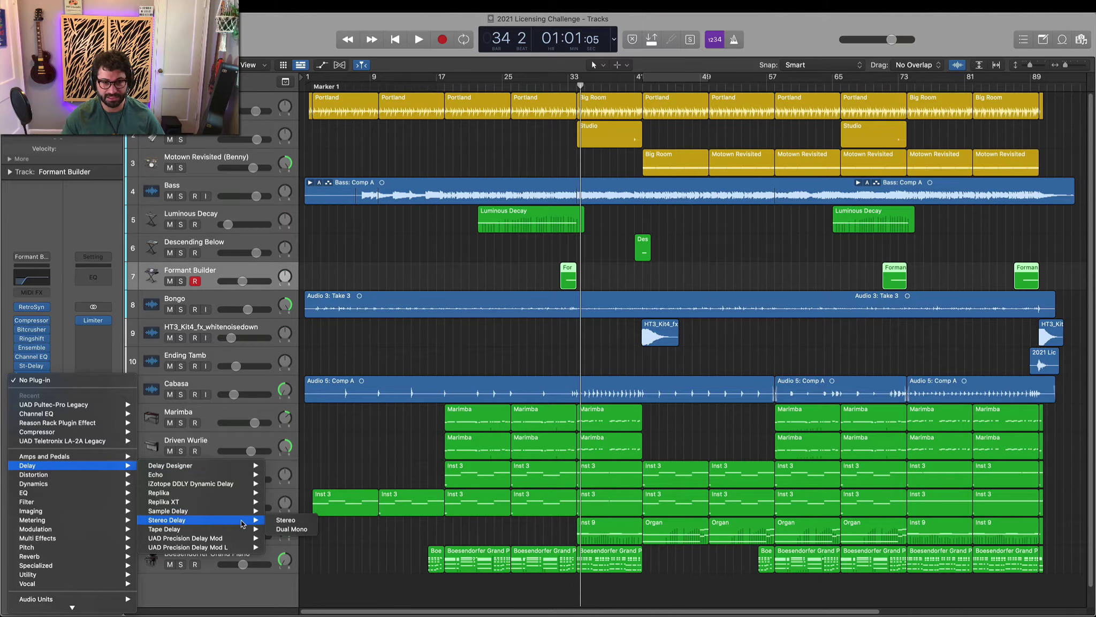
click(294, 522)
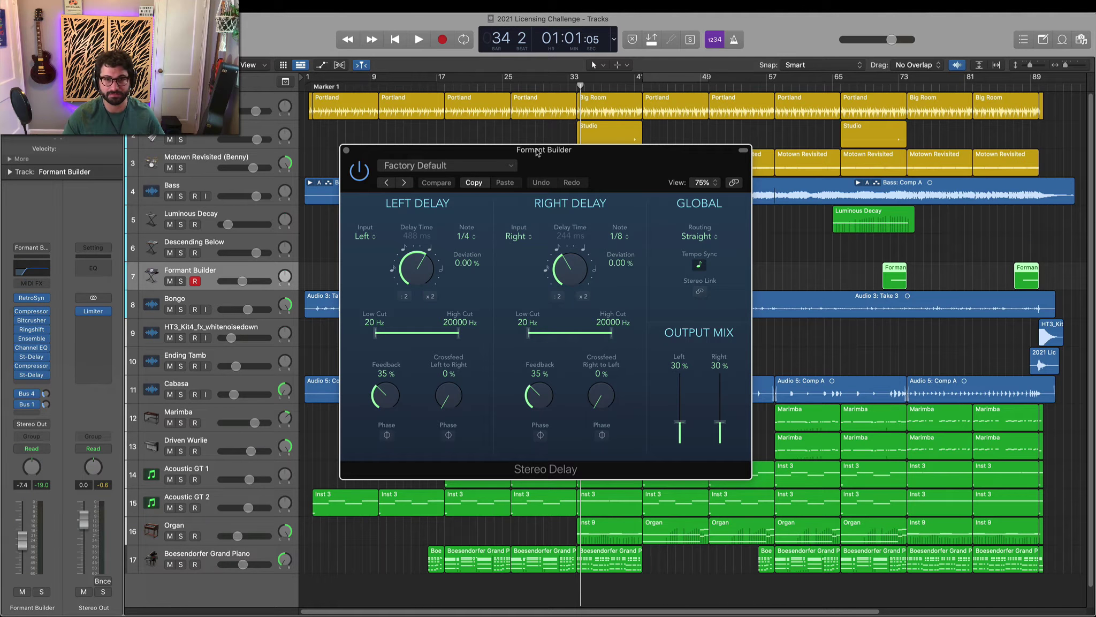
Audition the mix with the added Stereo Delay from bar 32, stop at bar 34, and close the plug-in window
click(565, 85)
key(space)
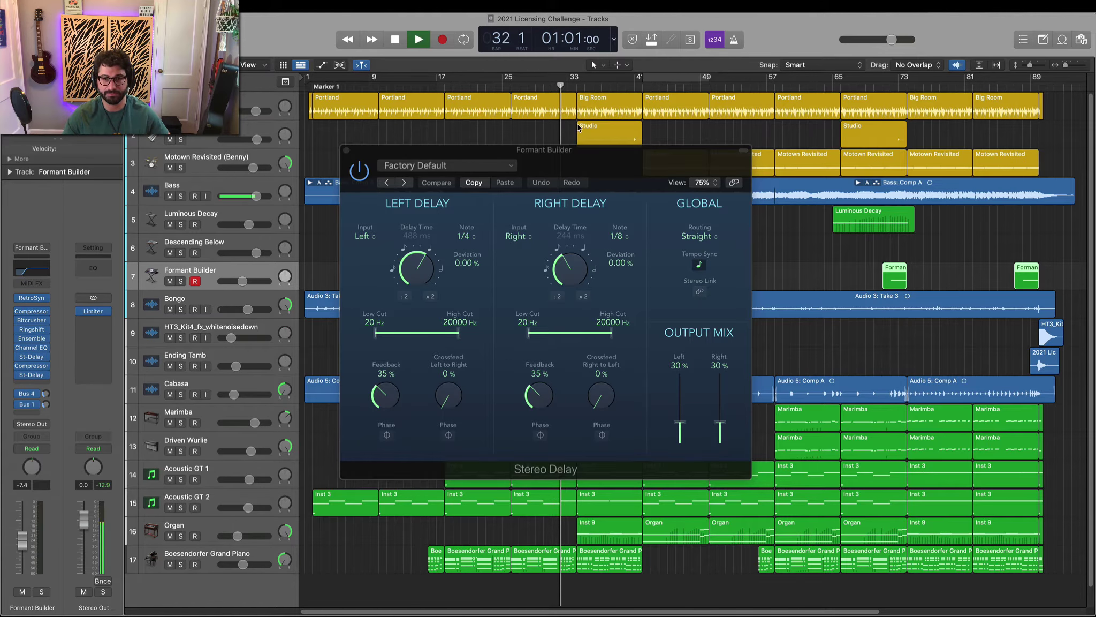
drag(597, 155, 627, 245)
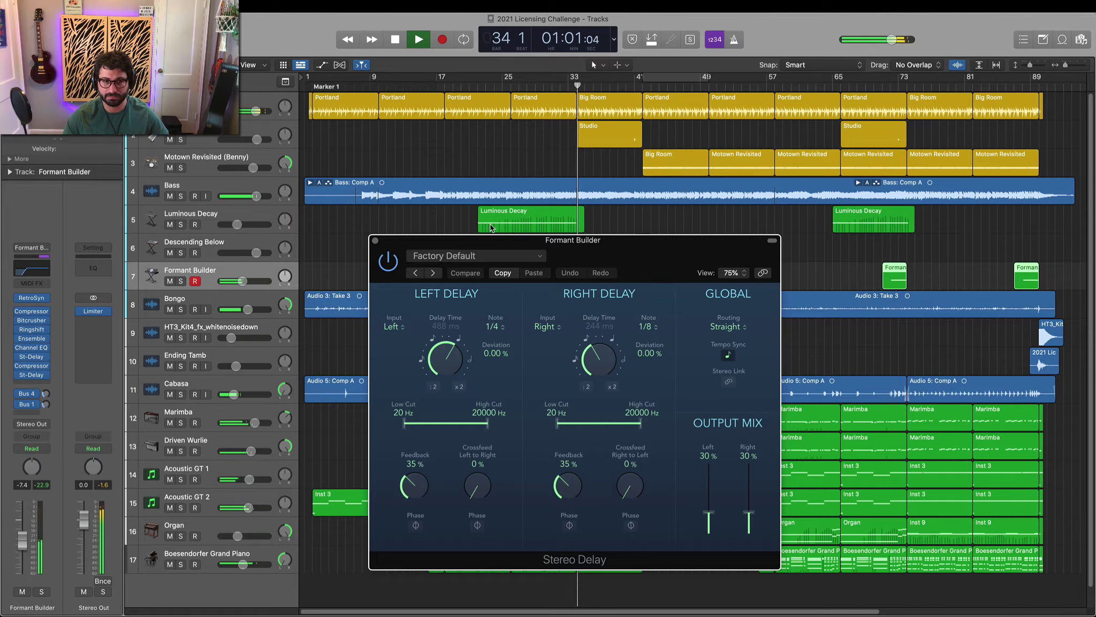
key(space)
click(375, 240)
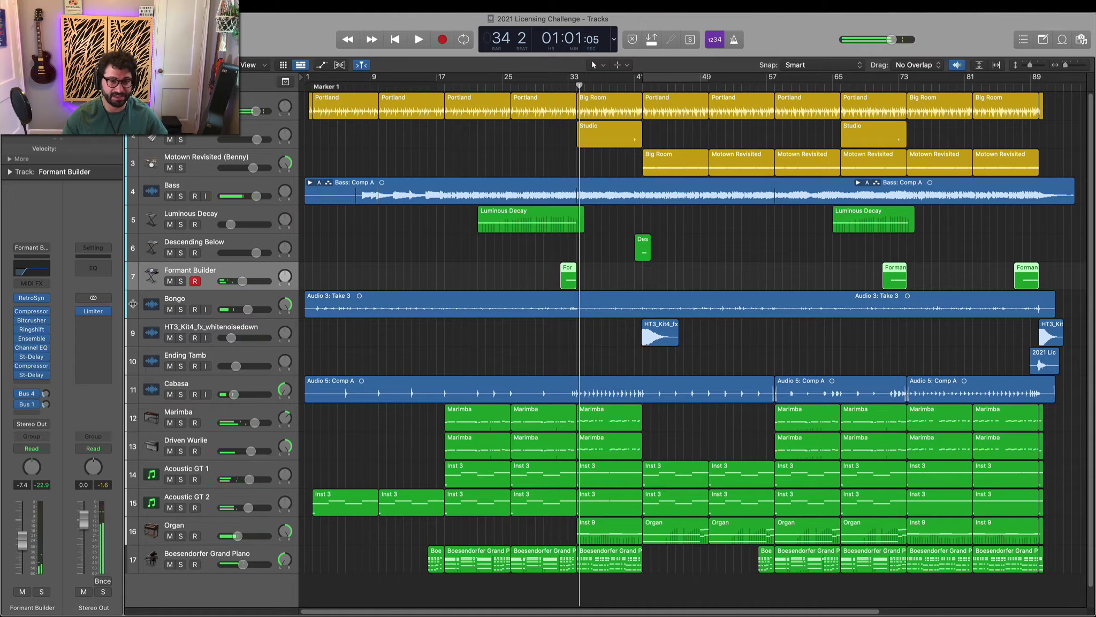
Add a stereo Space Designer reverb after the Stereo Delay on the Formant Builder channel strip
click(31, 383)
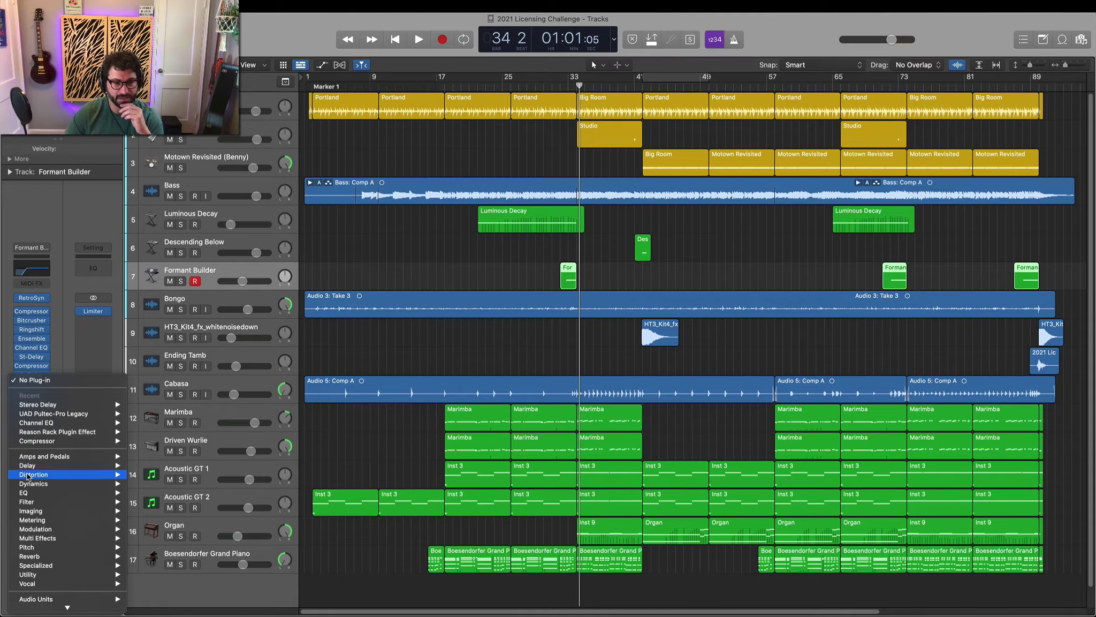
mouse_move(65, 556)
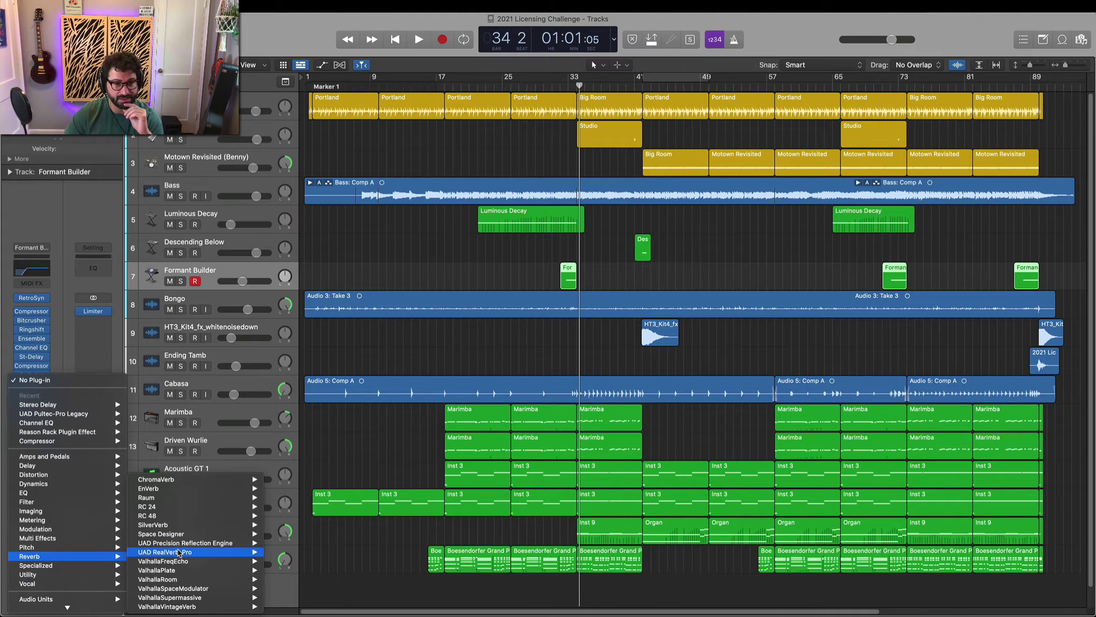
mouse_move(206, 506)
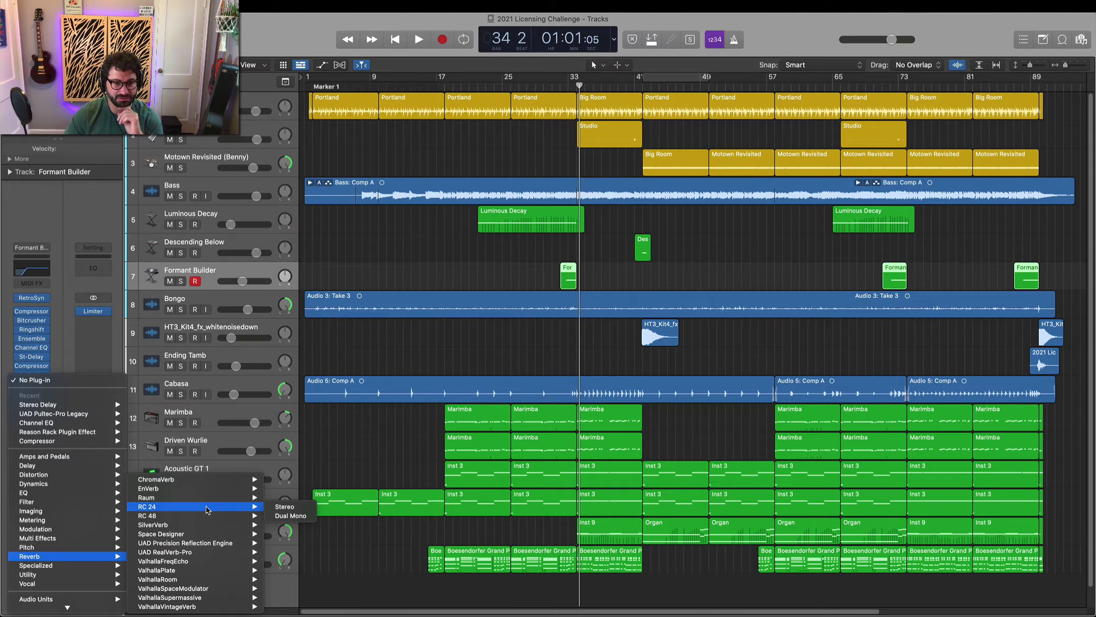
mouse_move(199, 536)
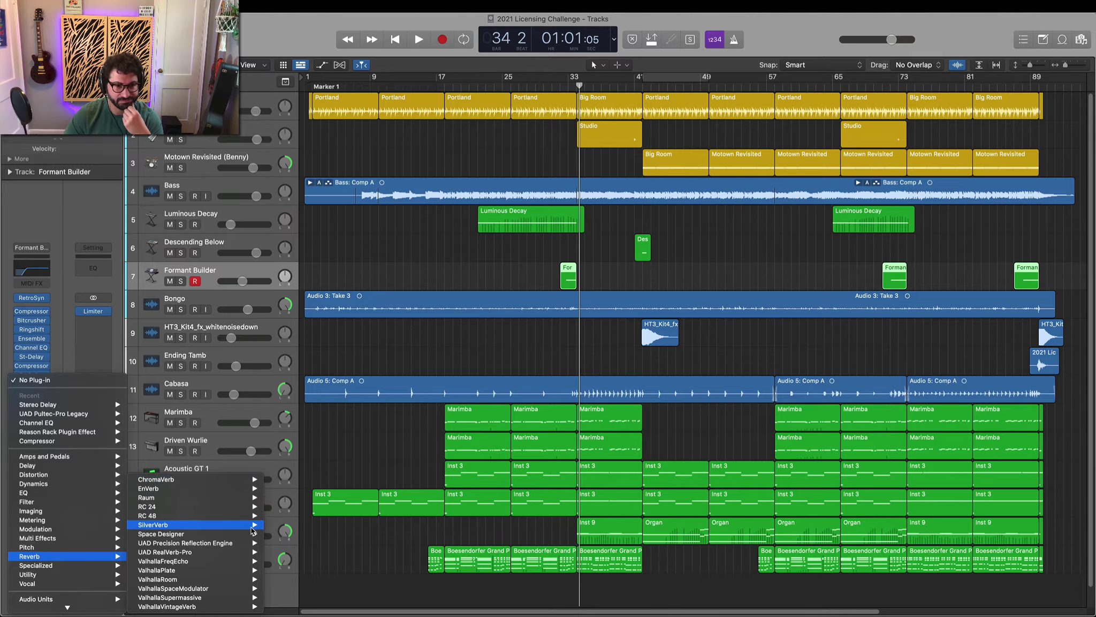
mouse_move(263, 532)
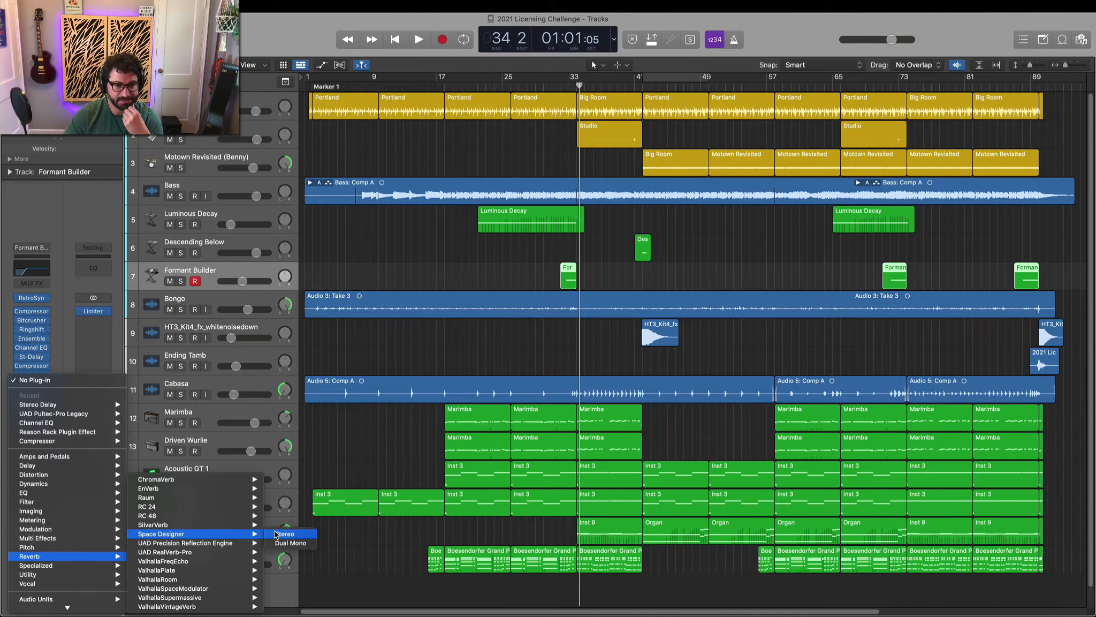
click(276, 533)
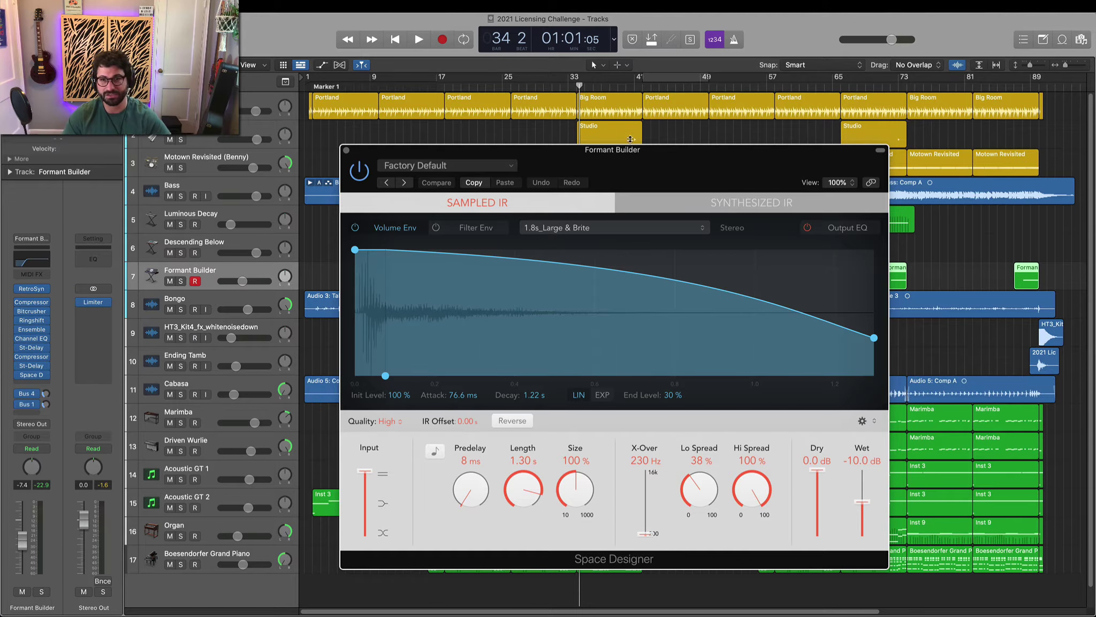
Audition the first Formant Builder riser with Space Designer in the full mix, stop at bar 34, and close the plug-in window
click(565, 83)
drag(638, 164, 645, 210)
key(space)
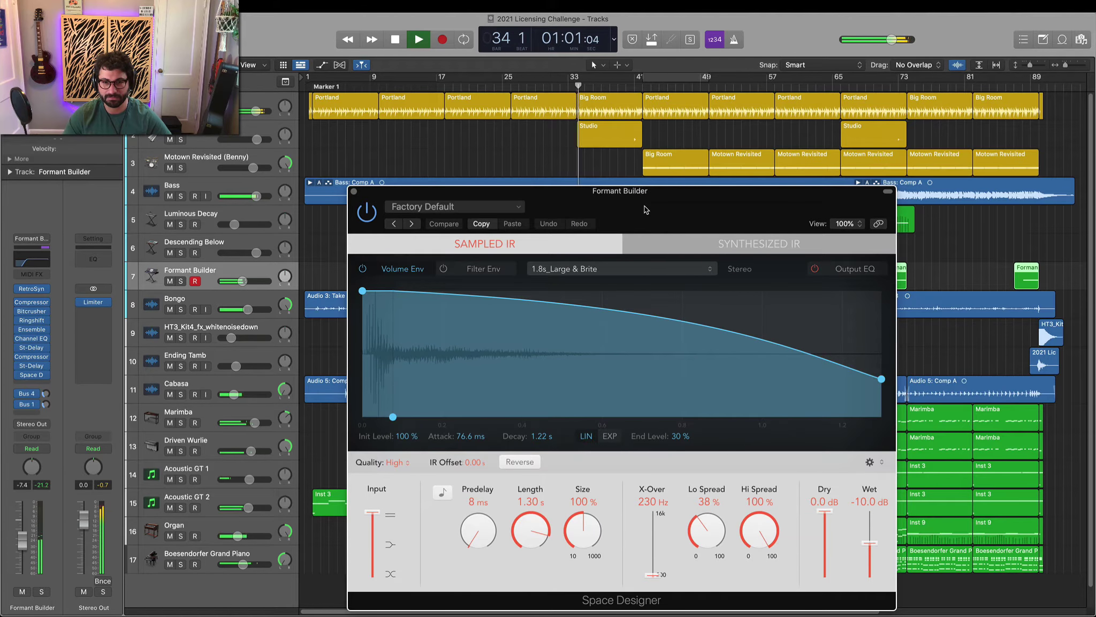
key(space)
click(354, 191)
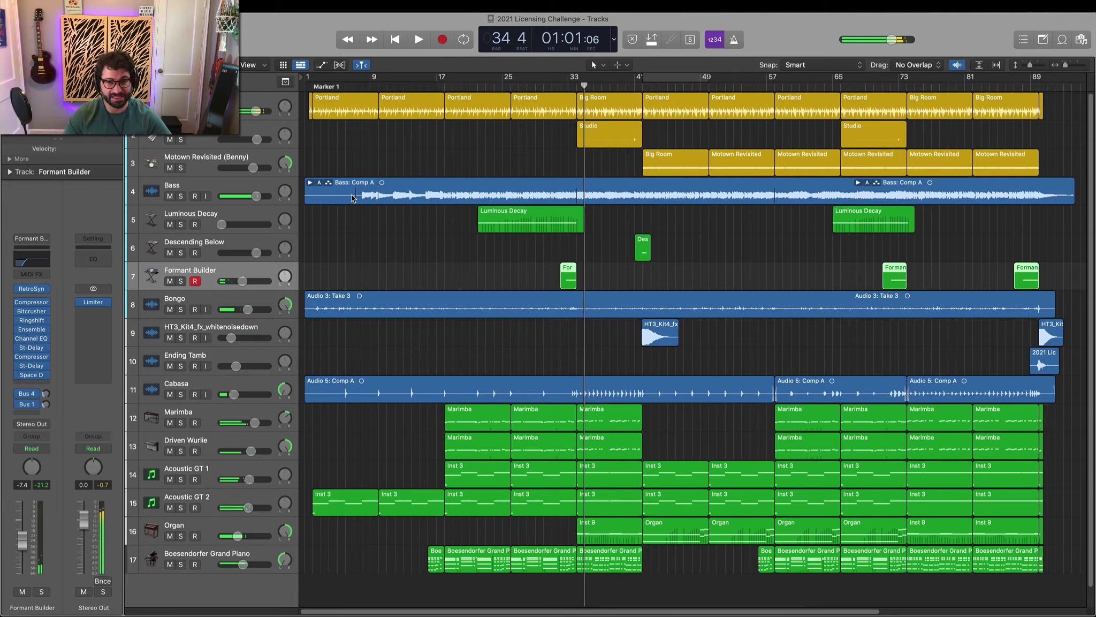
Bounce the selected Formant Builder regions in place to a new track as Formant Builder_bip, muting the source regions
right_click(568, 275)
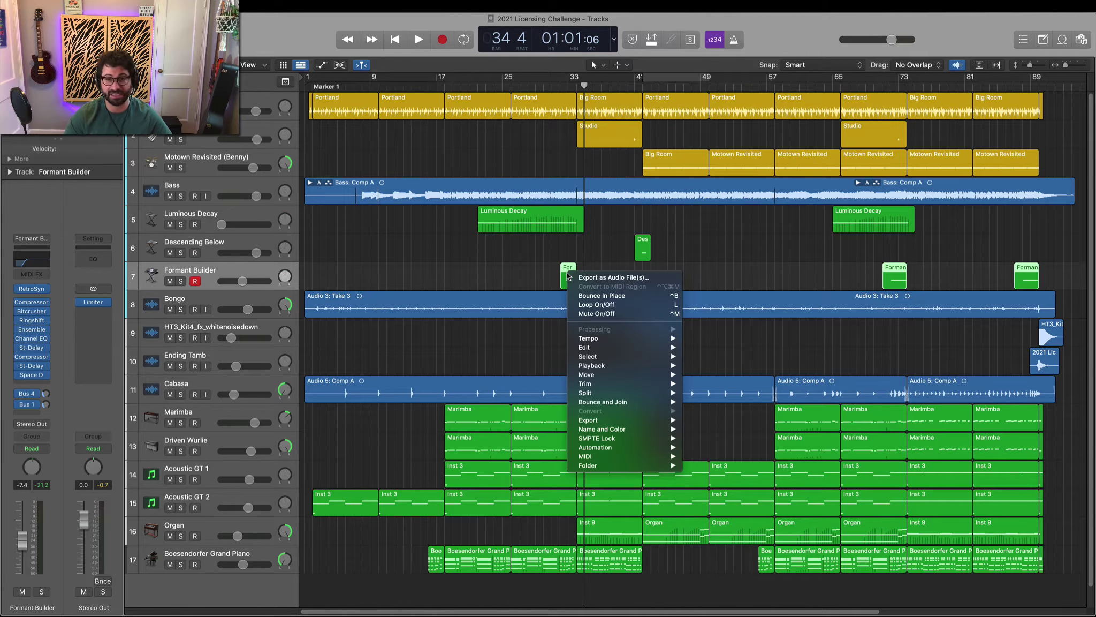
click(587, 297)
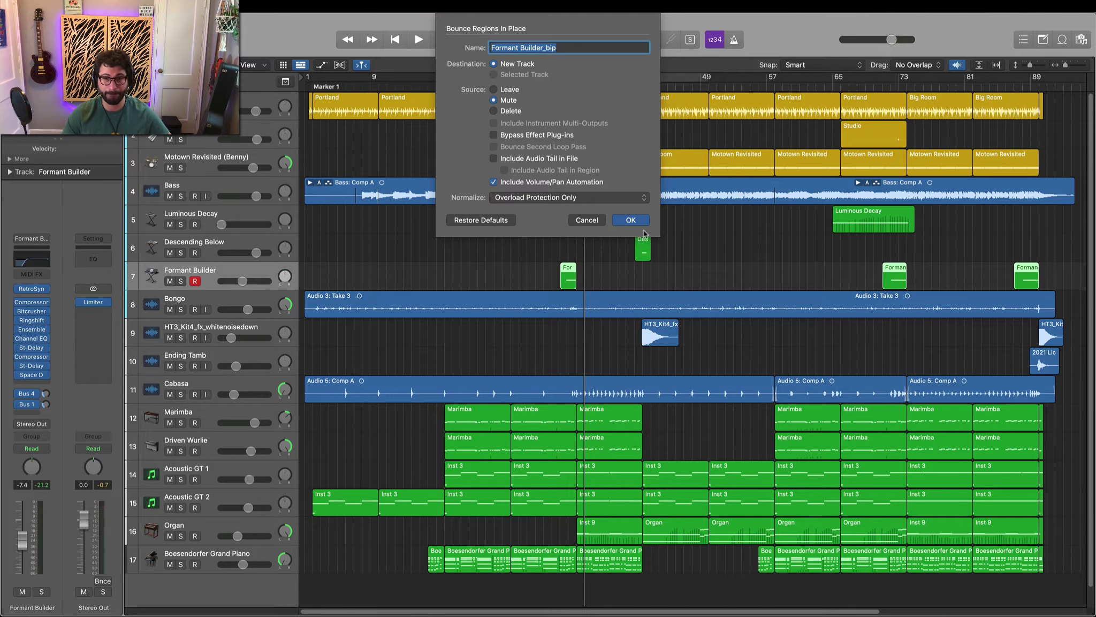
click(647, 221)
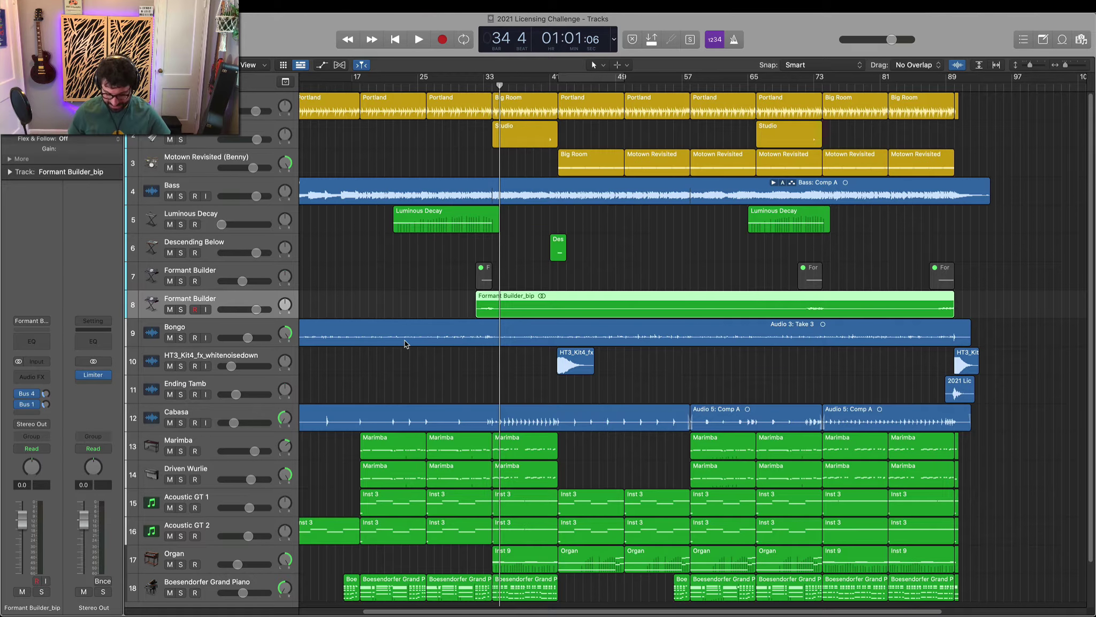
Split the bounced Formant Builder region at about bar 35, just past the first riser, and return to the Pointer tool
key(super+Up)
key(super+Down)
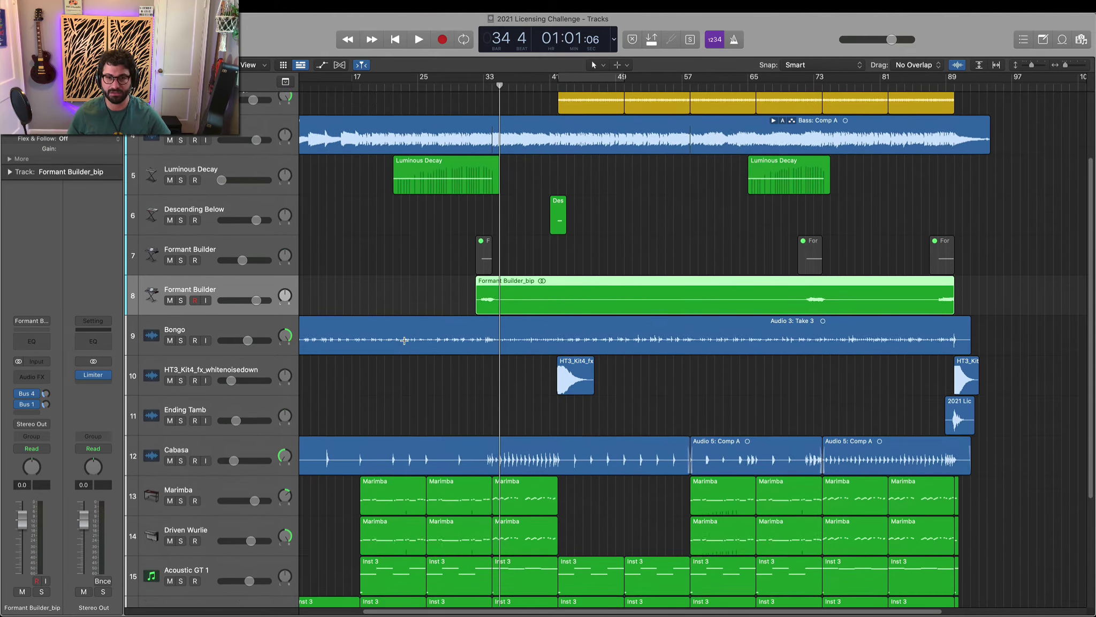
key(super+Right)
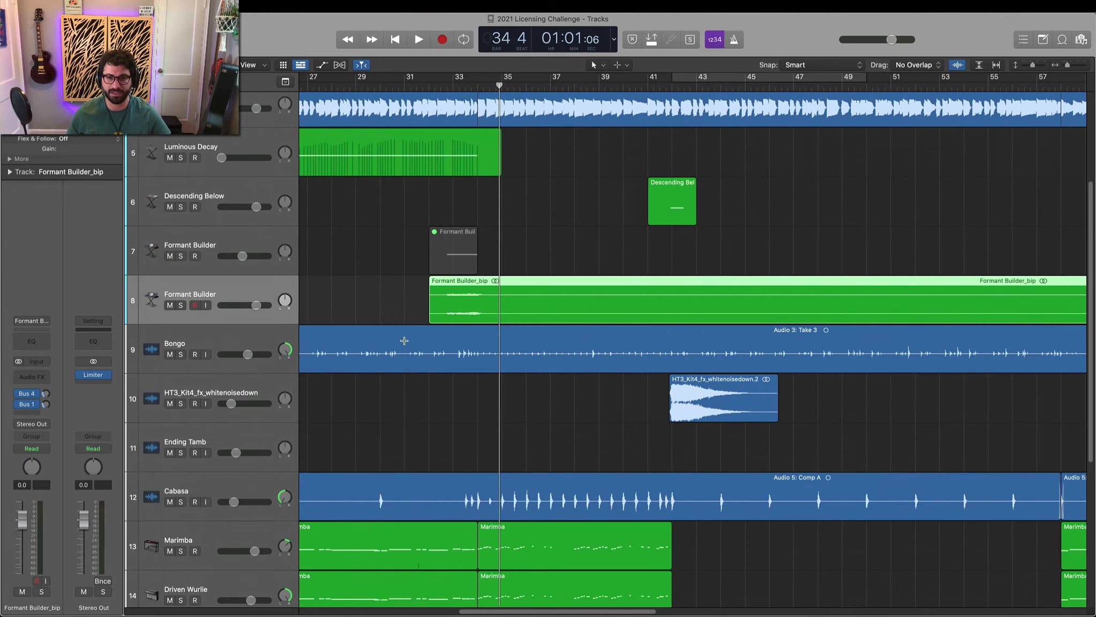
key(t)
key(i)
click(508, 294)
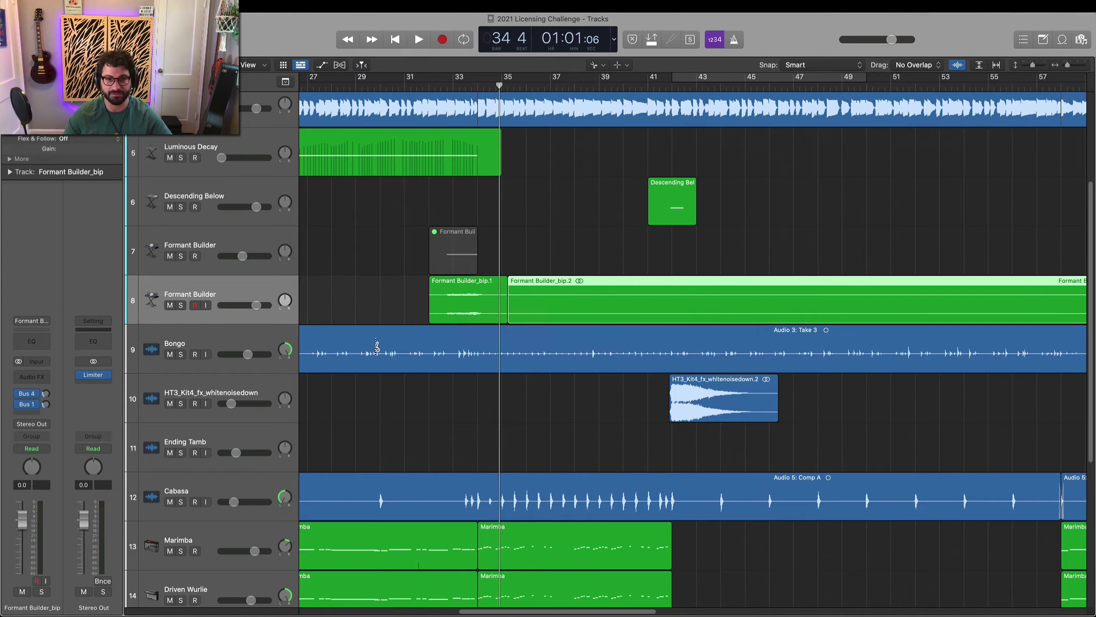
key(t)
key(t)
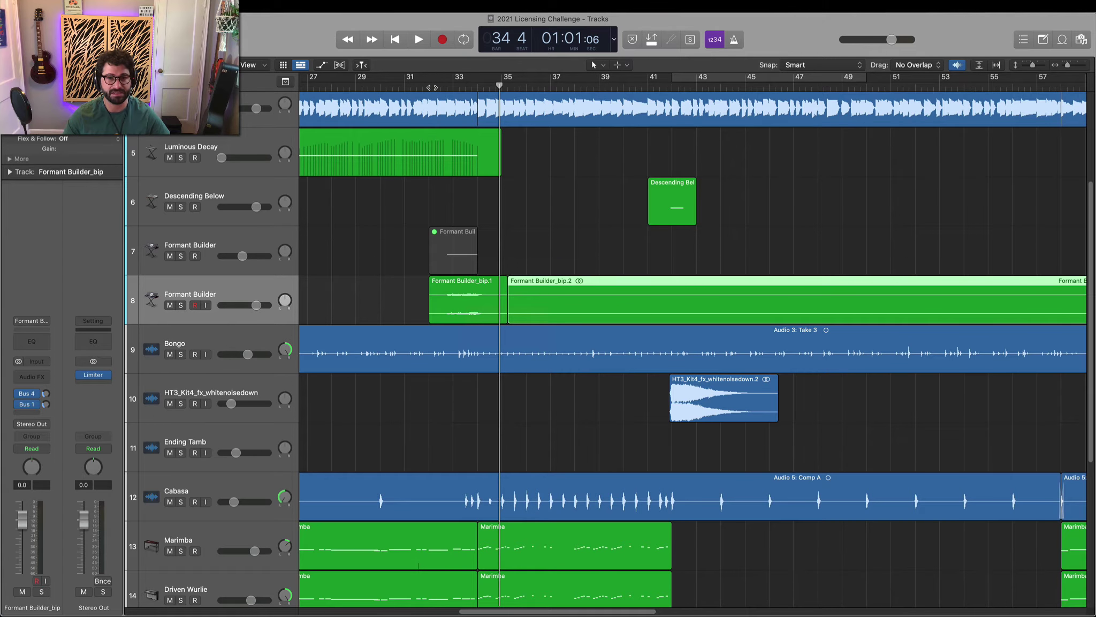
Audition the bounced first riser and add a fade-out from about bar 34 to the end of its region
key(shift+Return)
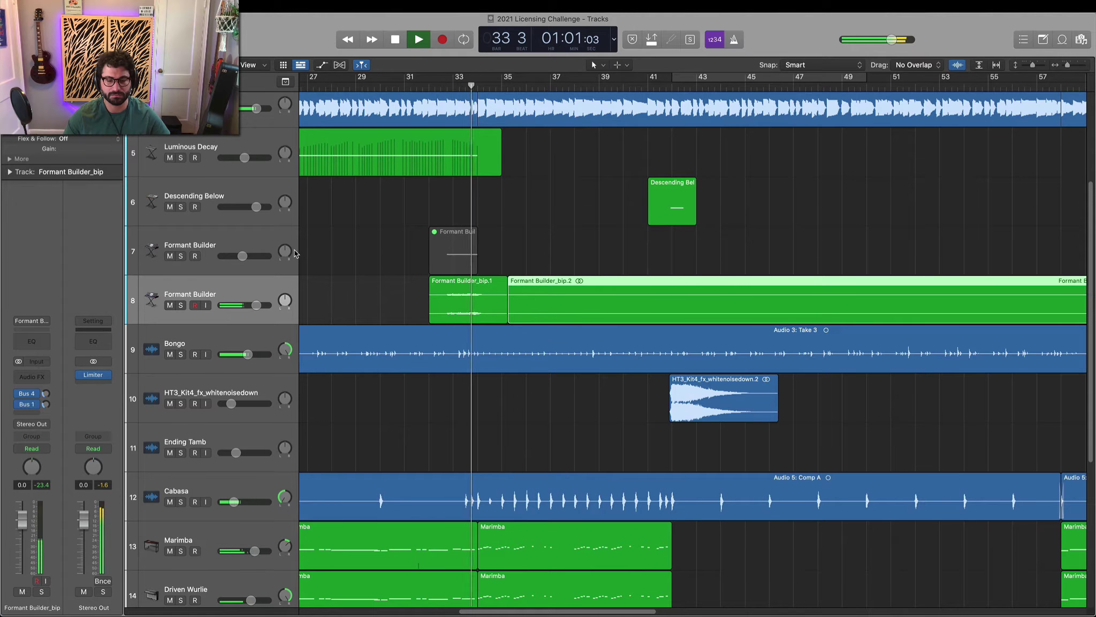
key(space)
key(t)
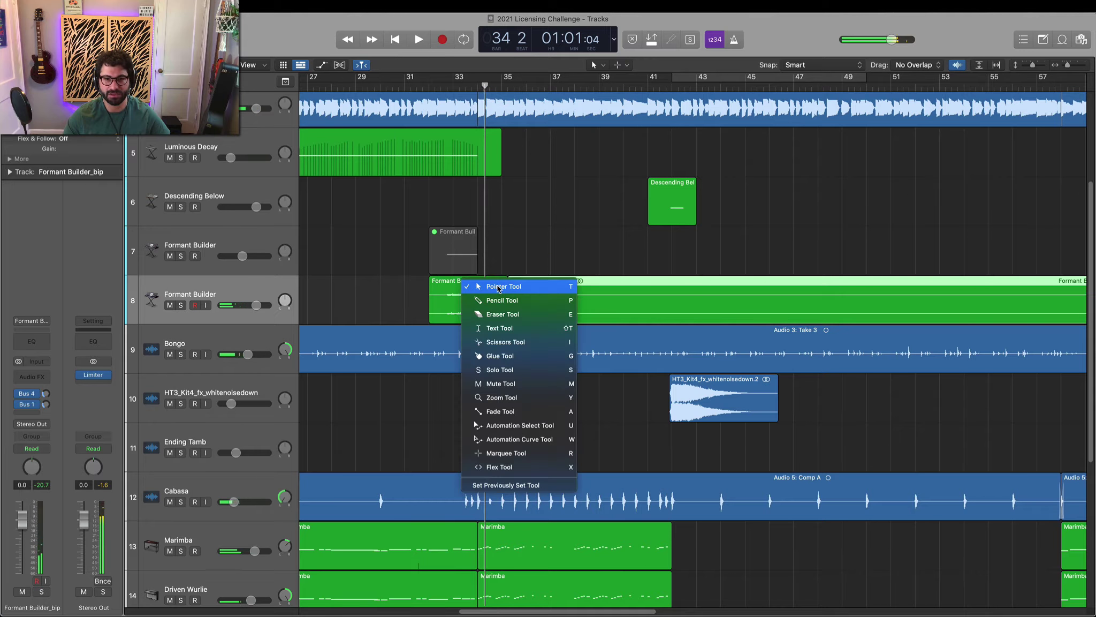
key(a)
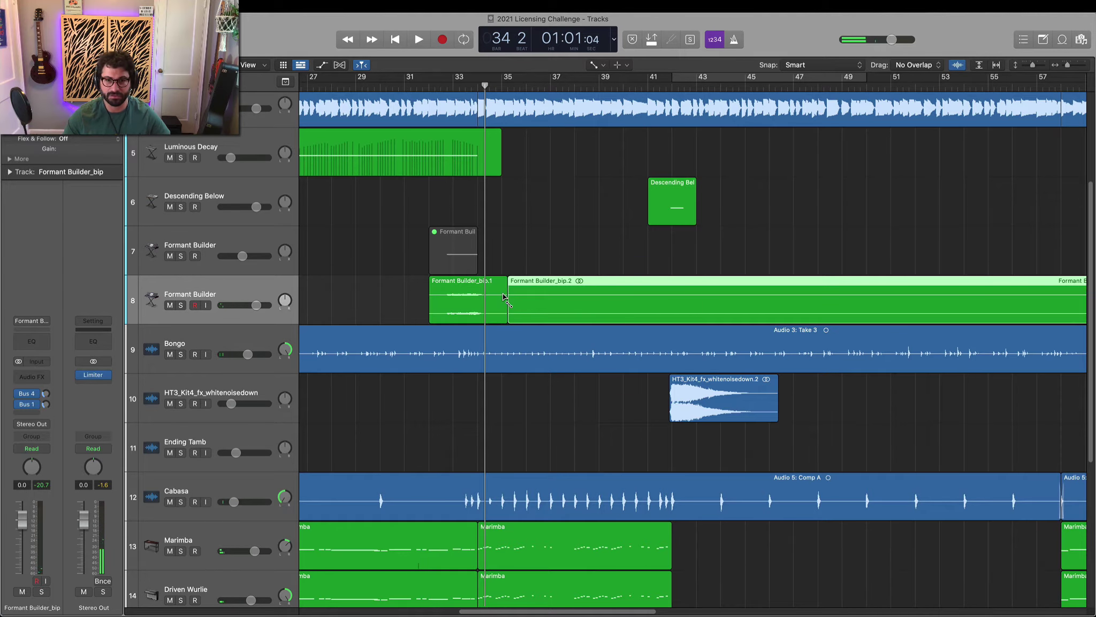
drag(506, 293, 490, 298)
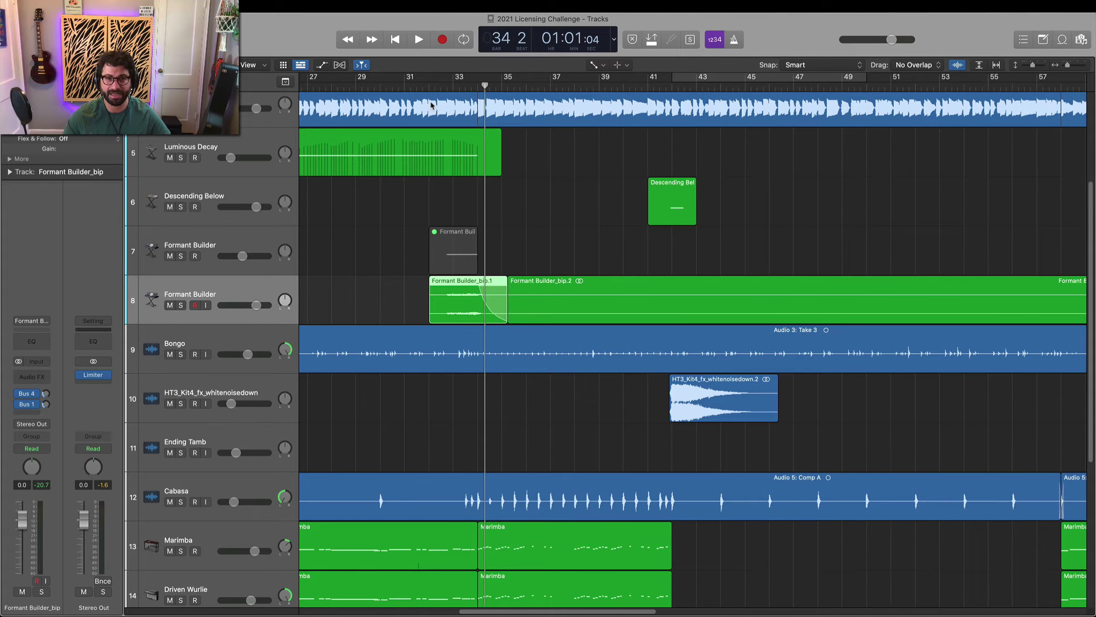
Audition the faded riser from bar 32 and try raising the bounced Formant Builder track's volume to 3.5 dB
click(442, 86)
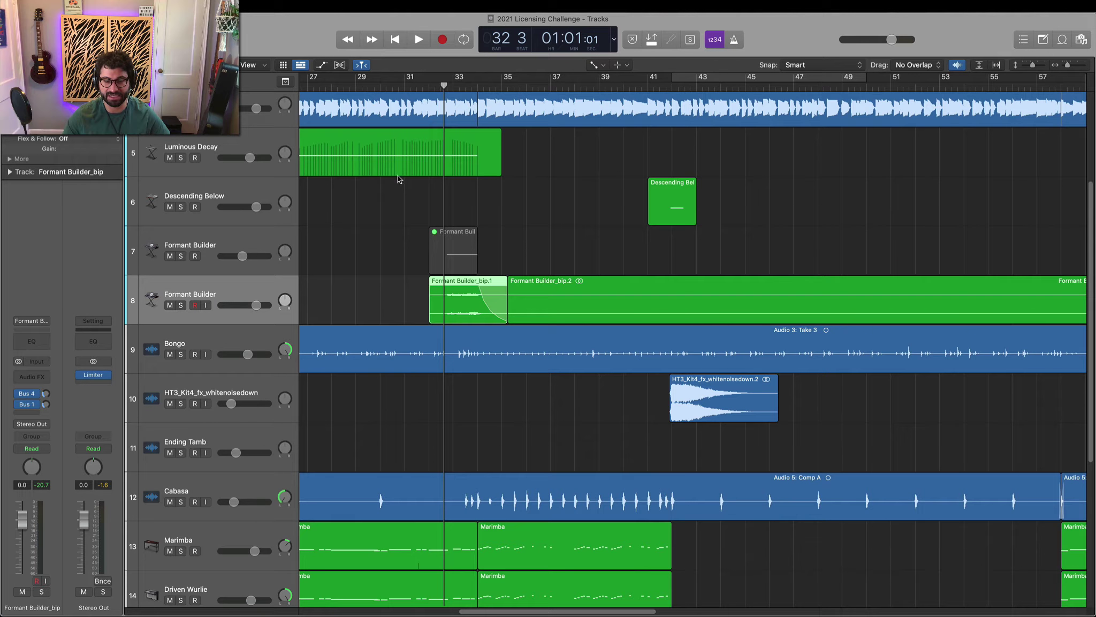
key(space)
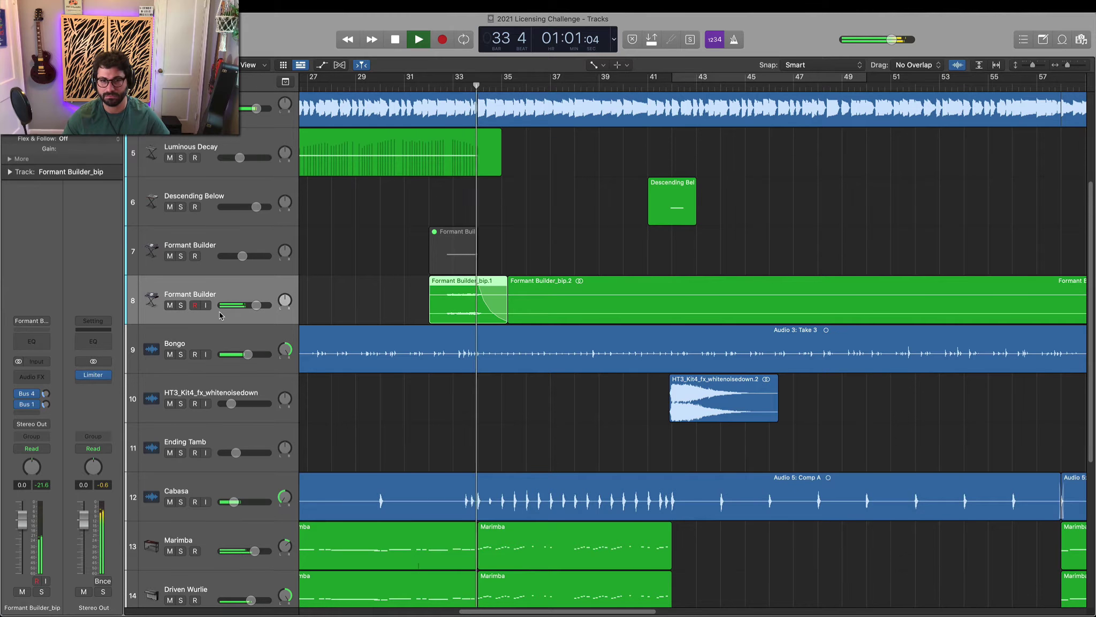
key(space)
drag(225, 312, 230, 312)
key(space)
key(space)
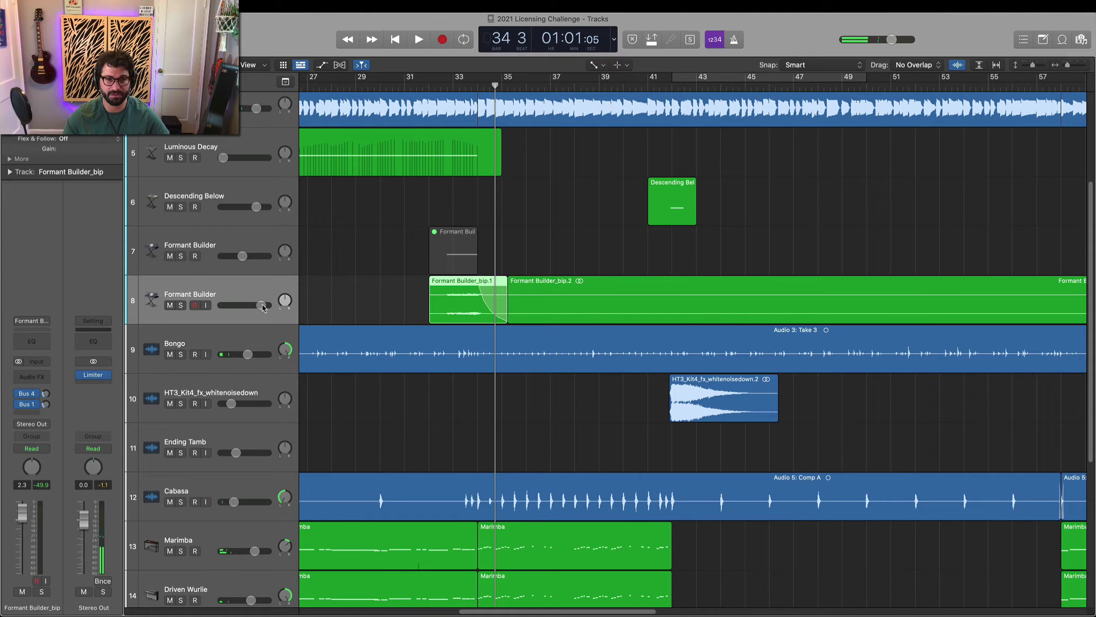
drag(262, 308, 263, 308)
click(456, 86)
key(space)
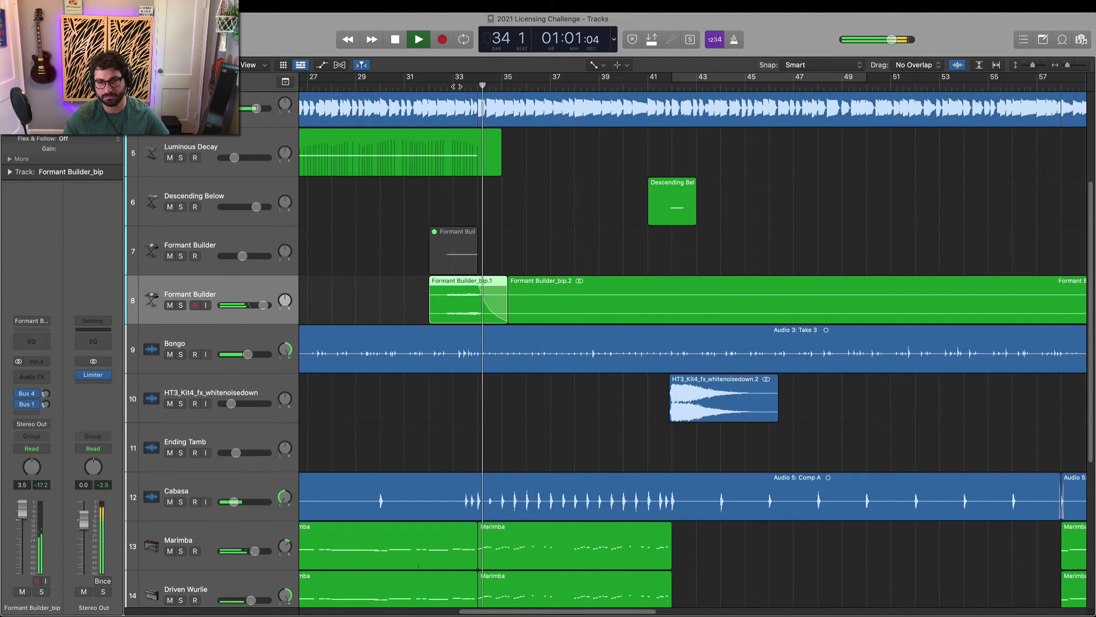
key(space)
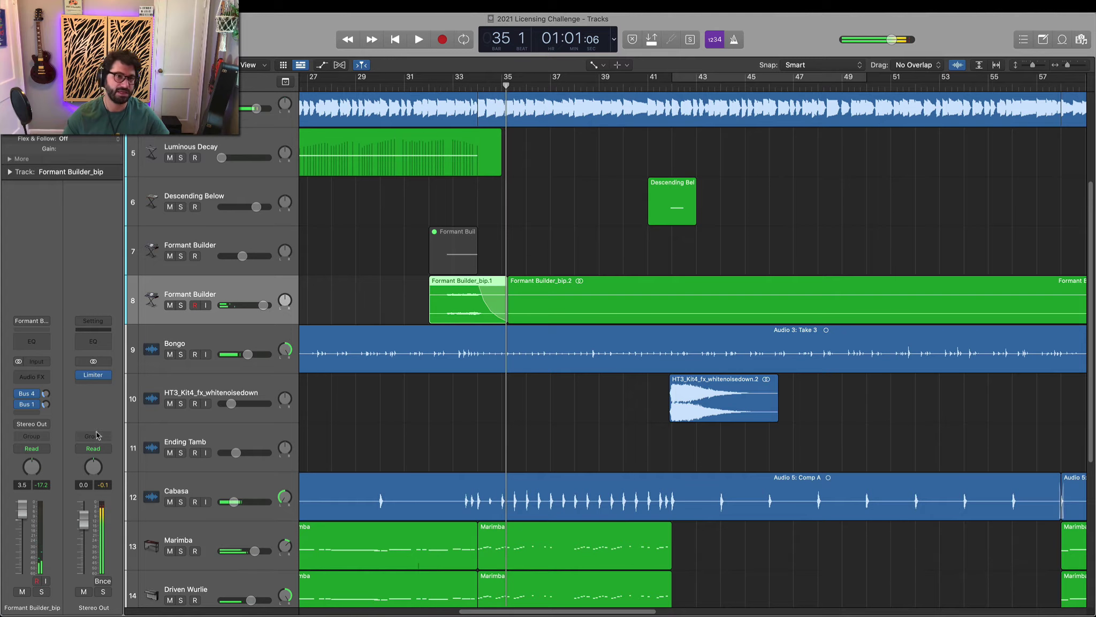
Lower the bounced Formant Builder track's volume to -1.9 dB and turn up its Bus 4 and Bus 1 reverb sends
drag(266, 305, 256, 305)
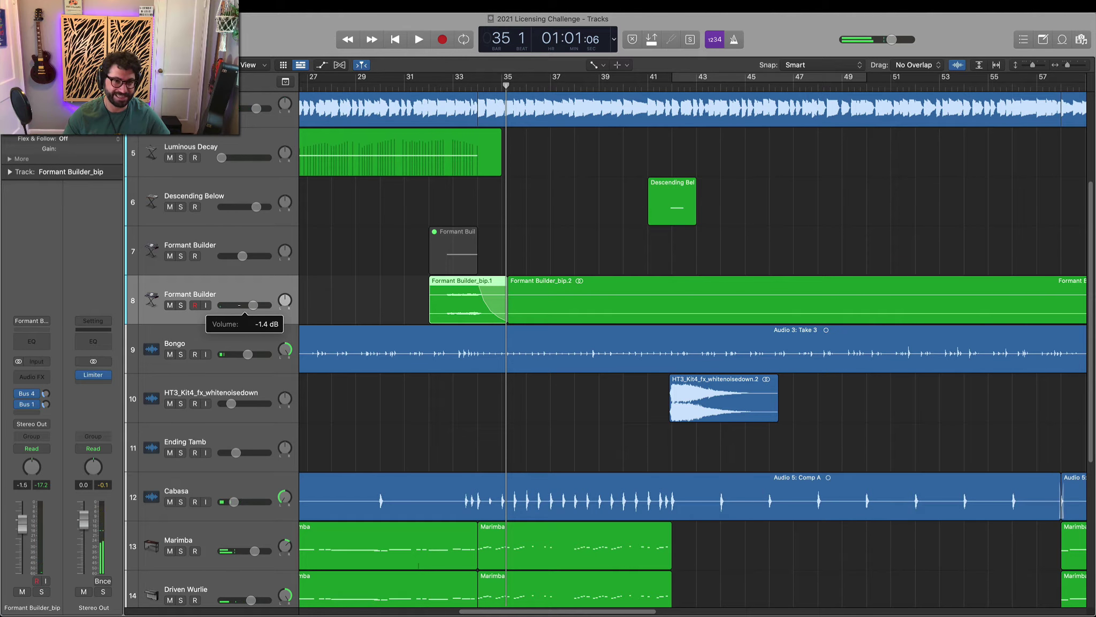
click(34, 393)
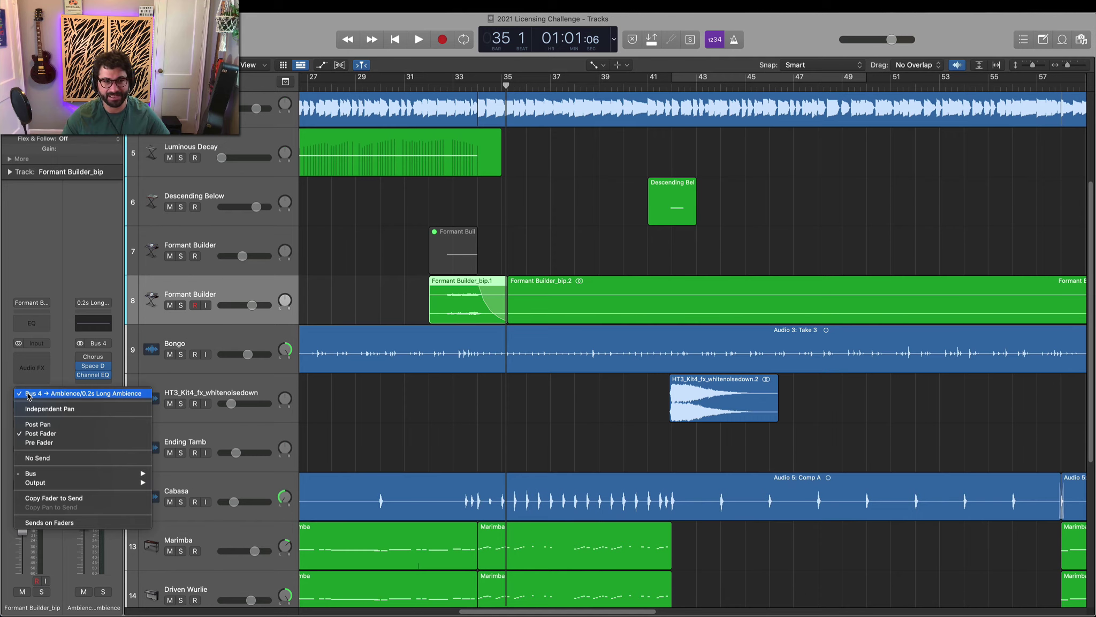
click(68, 336)
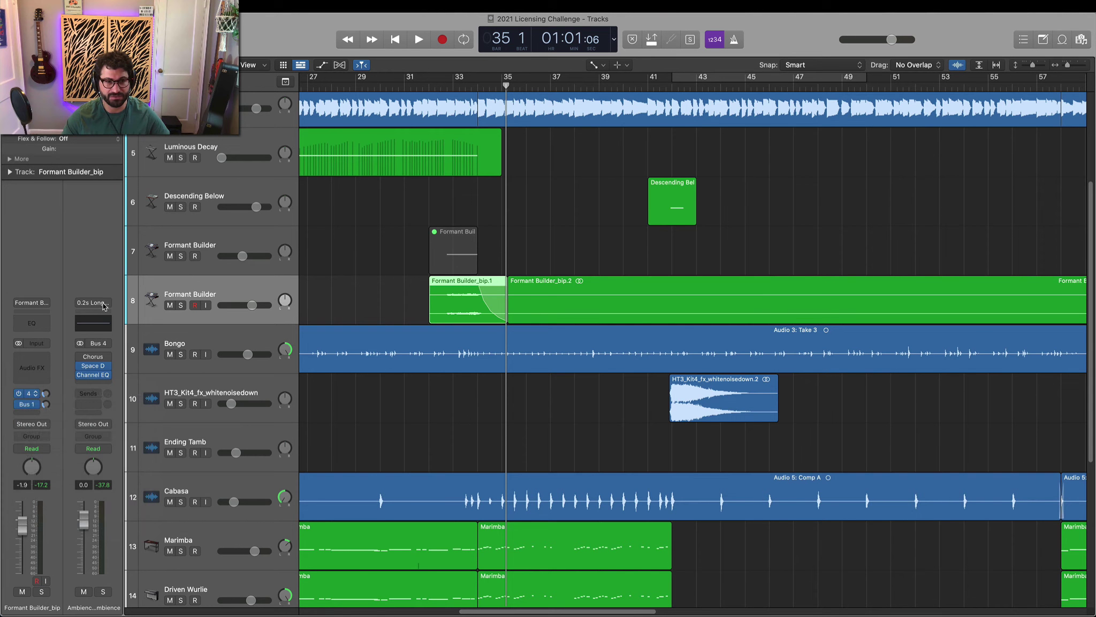
click(26, 408)
click(56, 398)
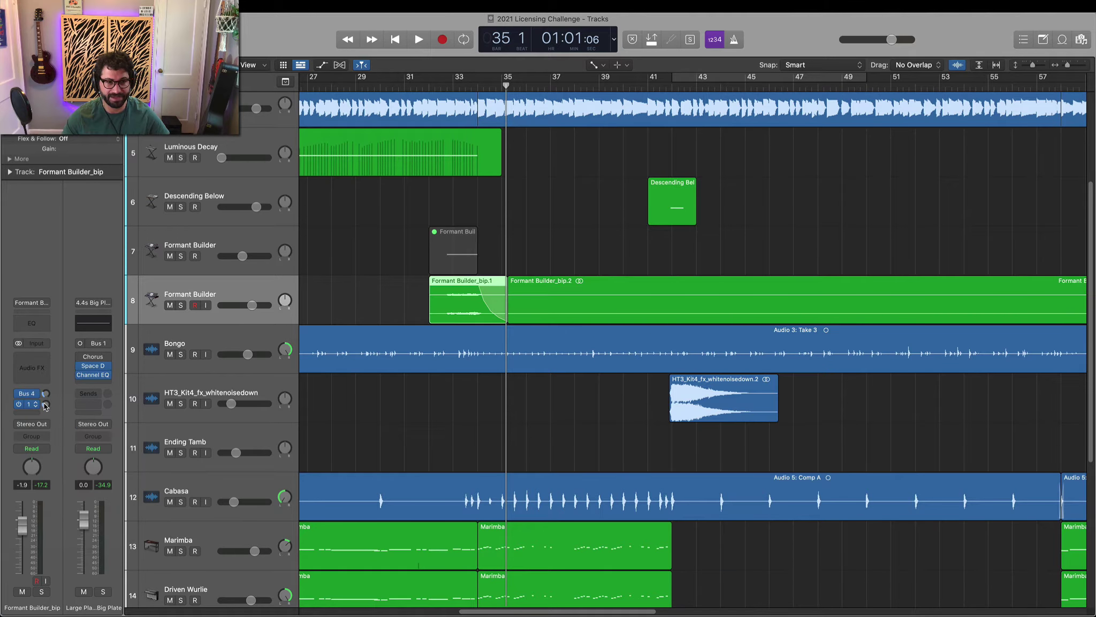
click(46, 394)
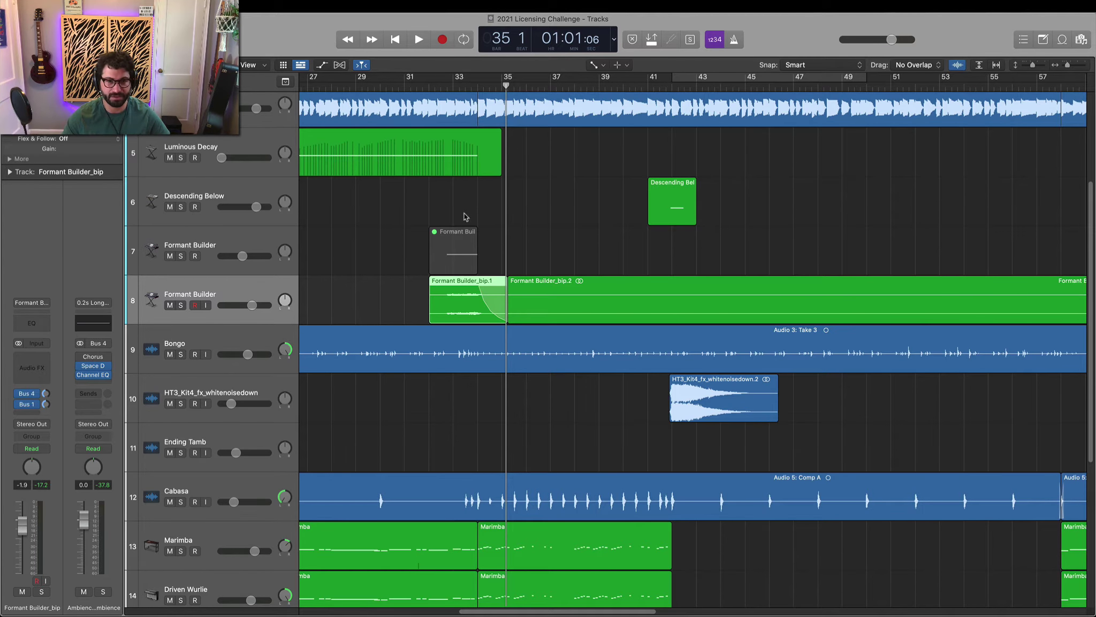
Audition the riser with the raised sends from bar 33 to bar 34 and look over the two remaining risers in the bounce
click(456, 85)
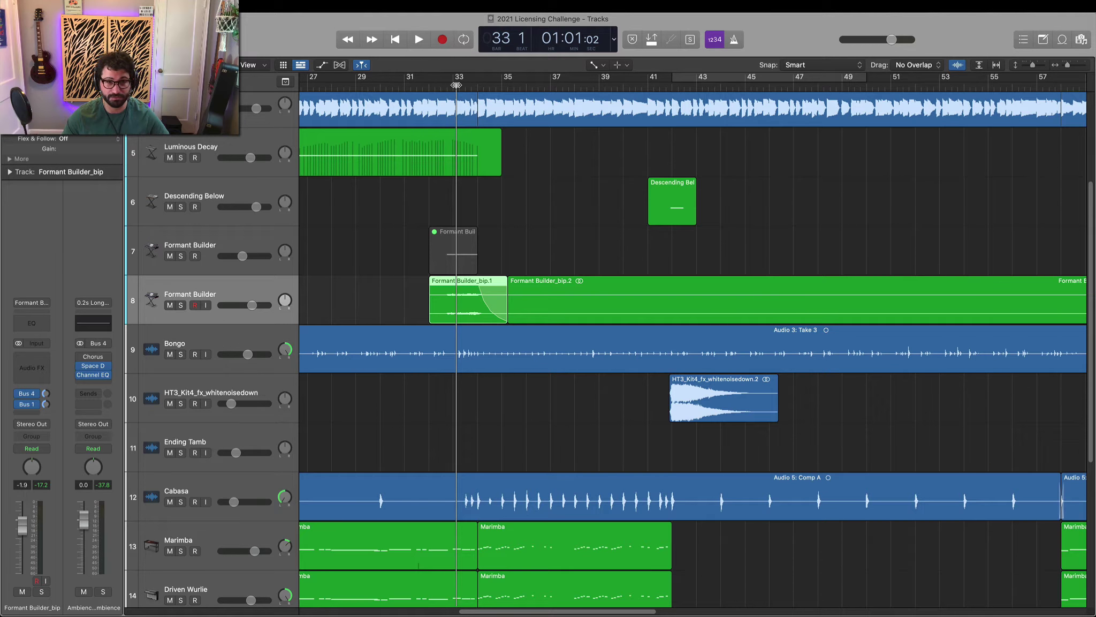
key(space)
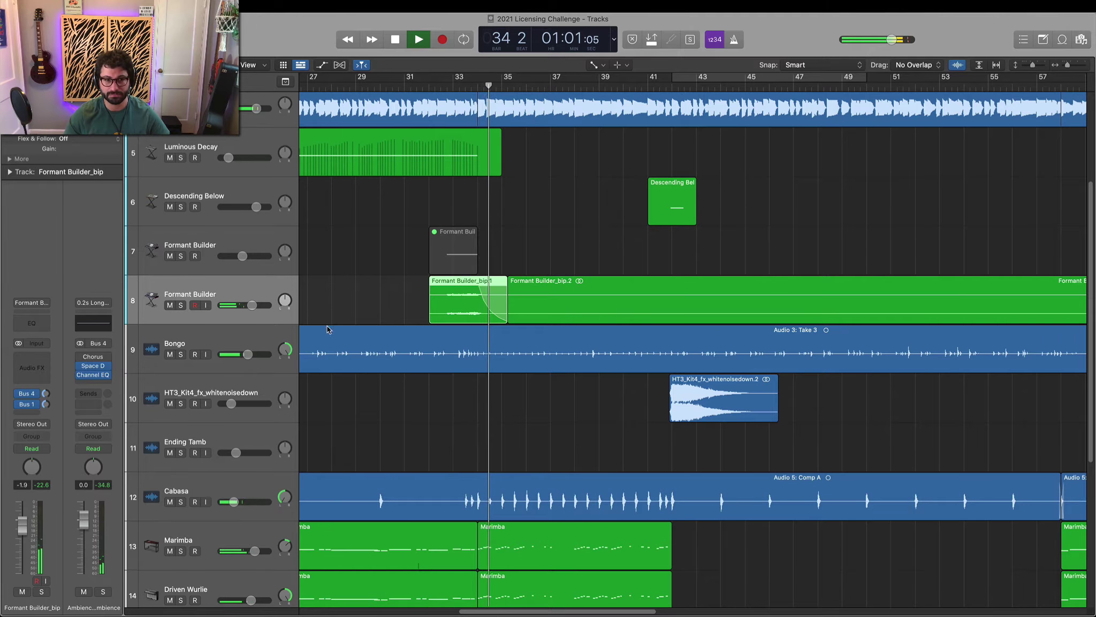
key(space)
scroll(857, 198, right, 10)
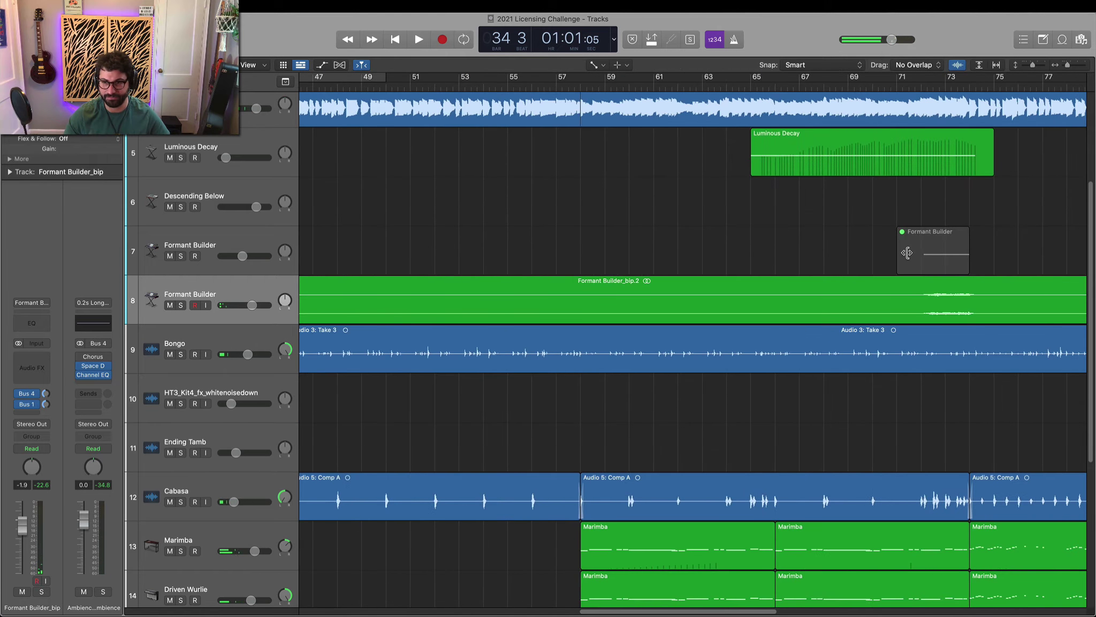
scroll(907, 252, right, 7)
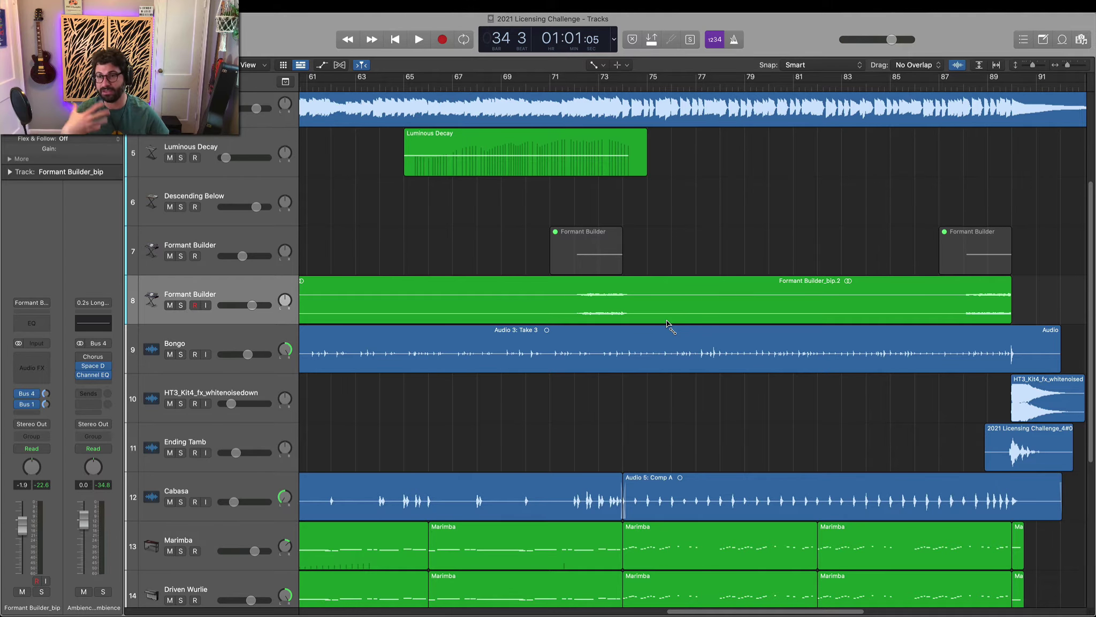
scroll(657, 308, left, 18)
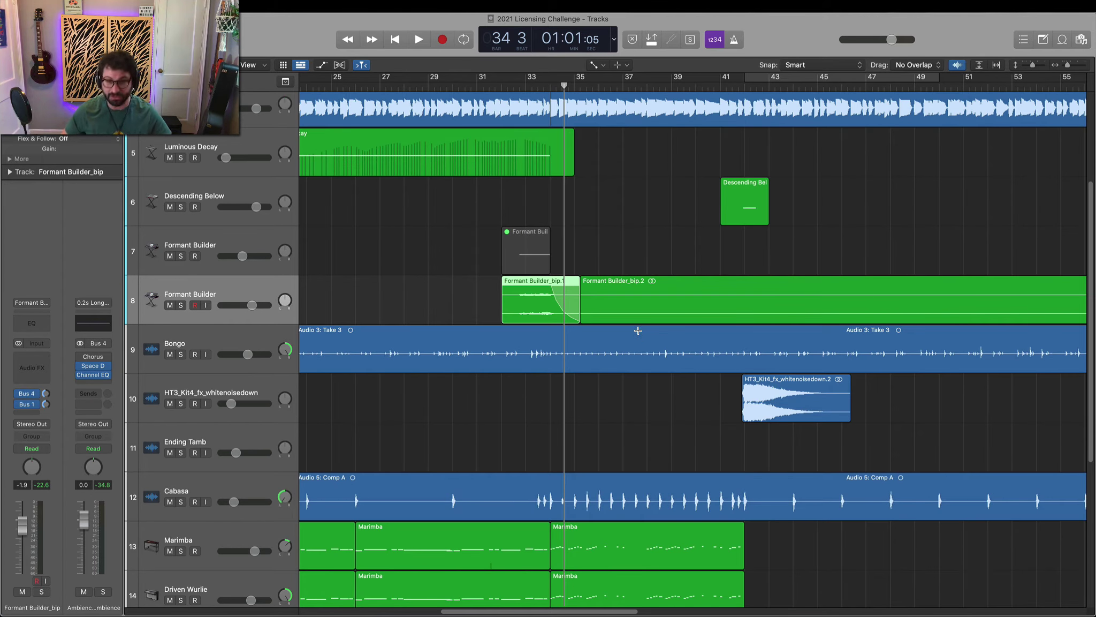
Delete the muted original Formant Builder regions and their instrument track, and switch back to the Pointer tool
scroll(639, 332, down, 8)
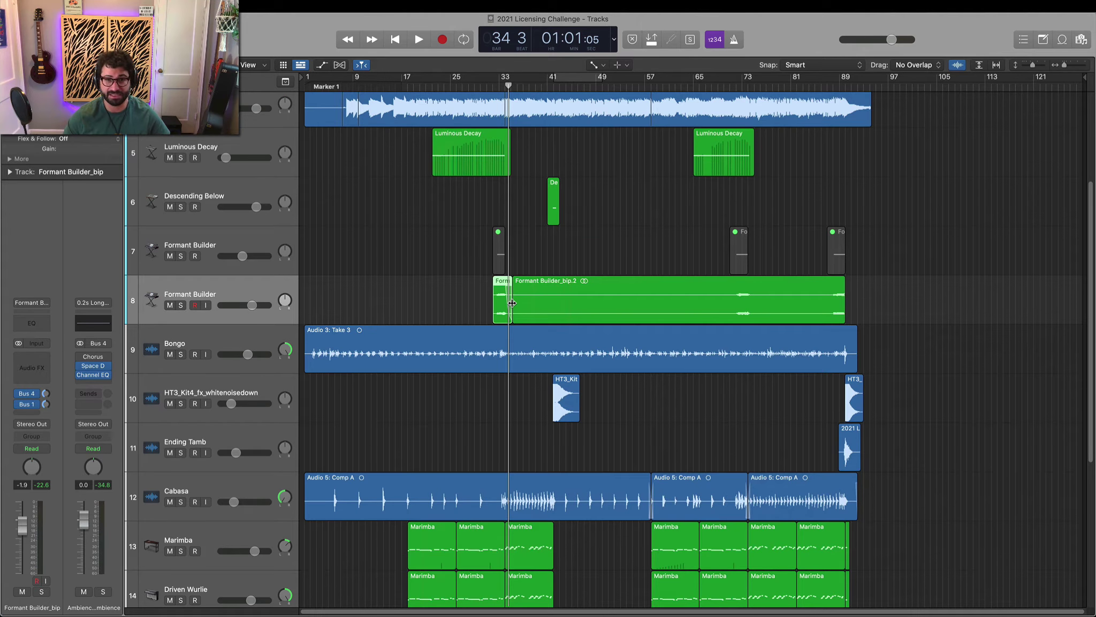
scroll(513, 303, up, 2)
click(298, 275)
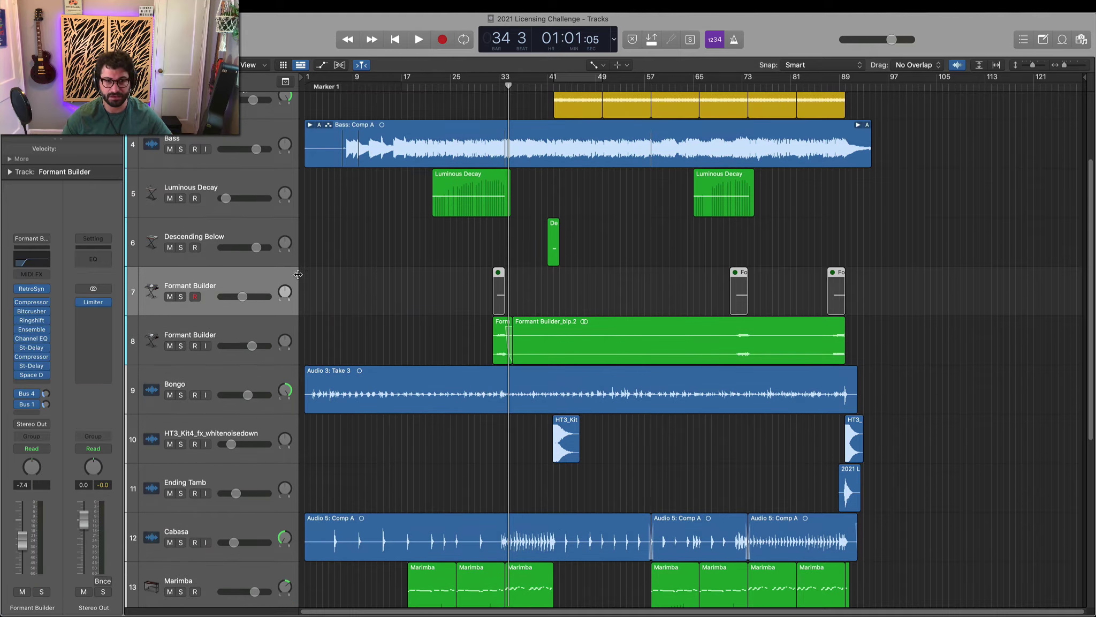
key(Delete)
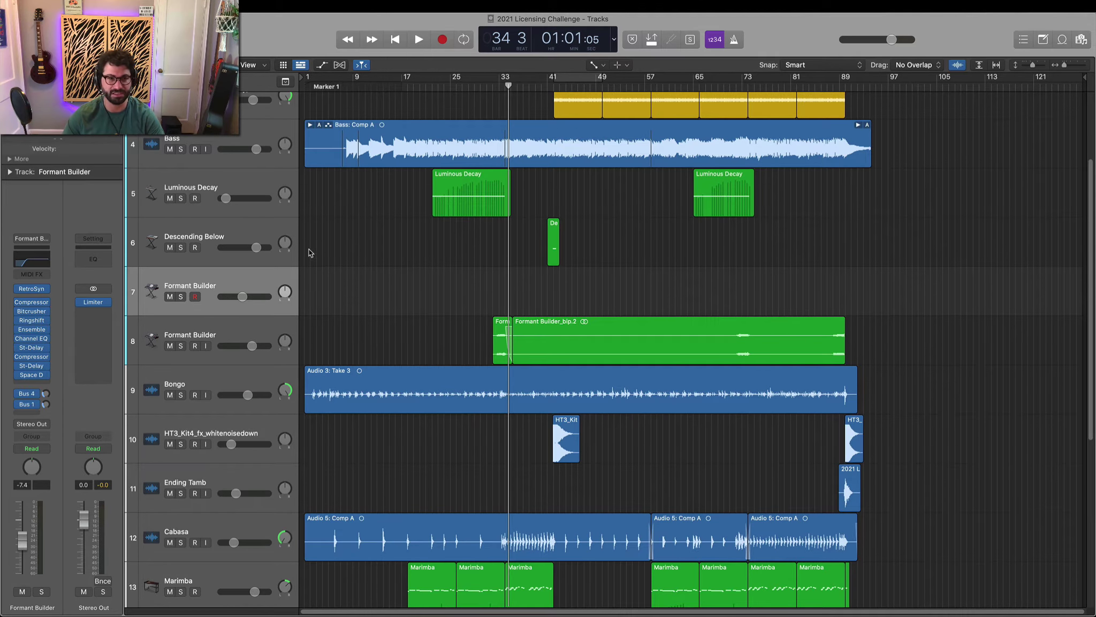
key(super+BackSpace)
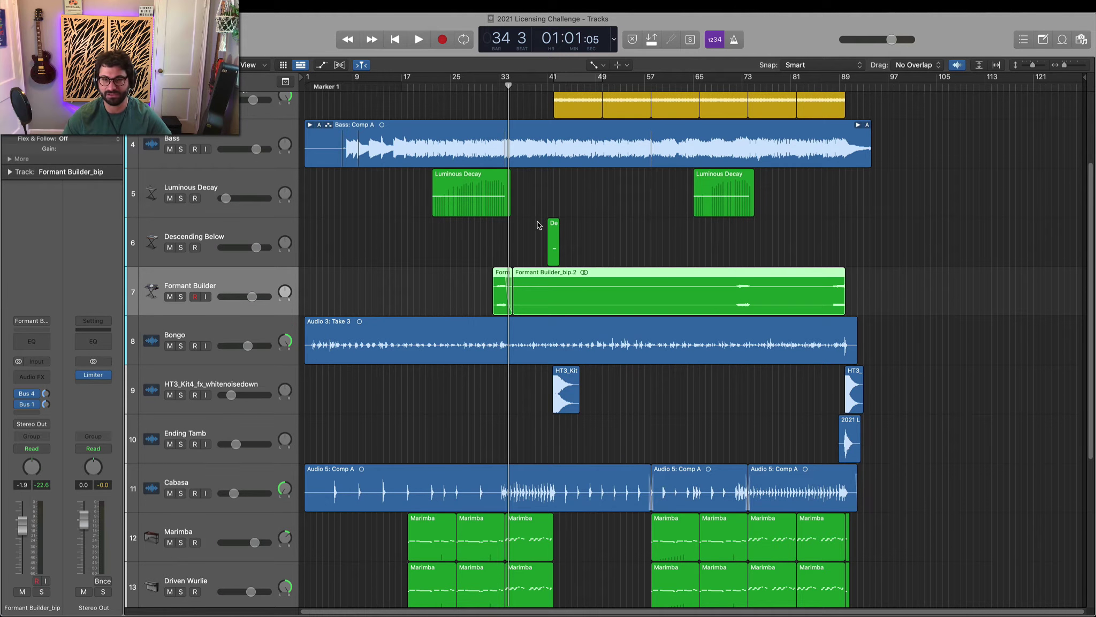
key(t)
key(t)
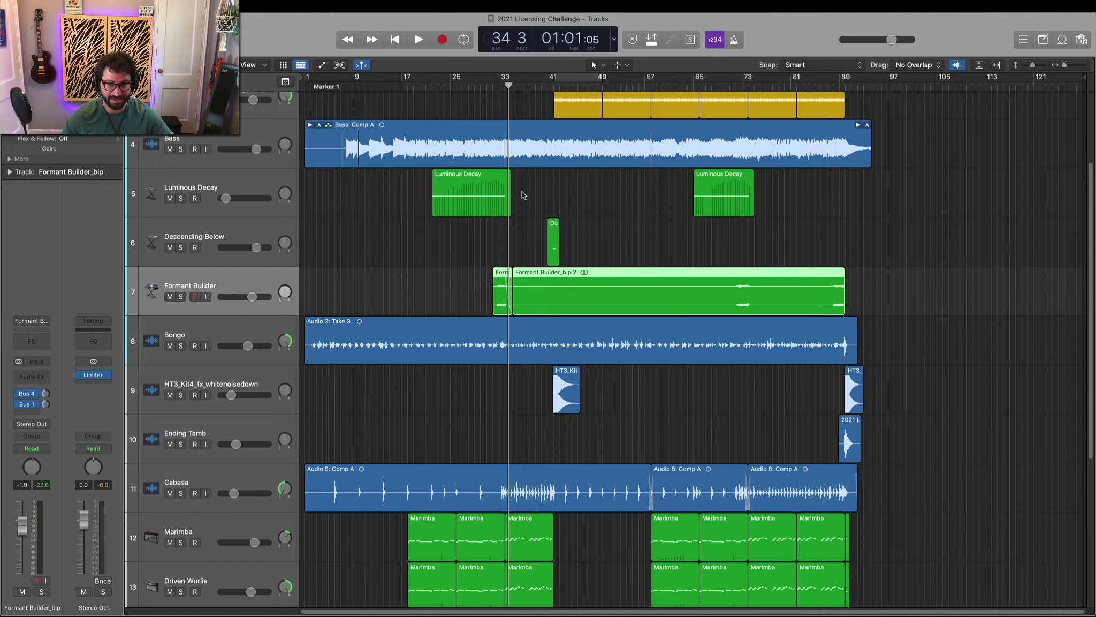
key(t)
key(t)
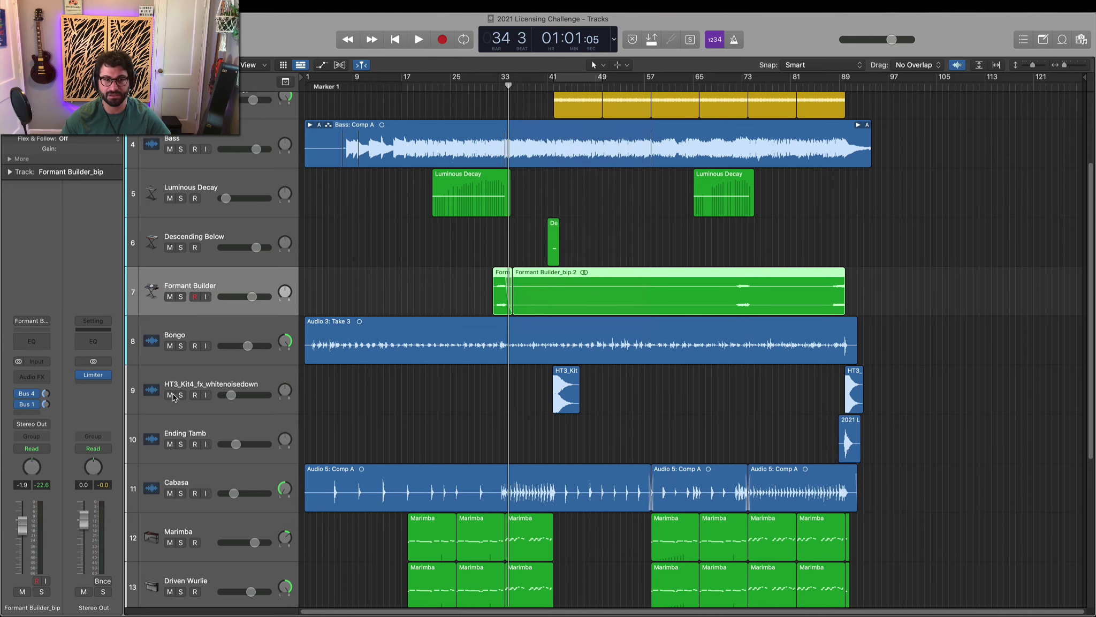
Mute the HT3_Kit4_fx_whitenoisedown track and audition the drop from bar 39 to bar 43
click(169, 394)
drag(530, 88, 534, 88)
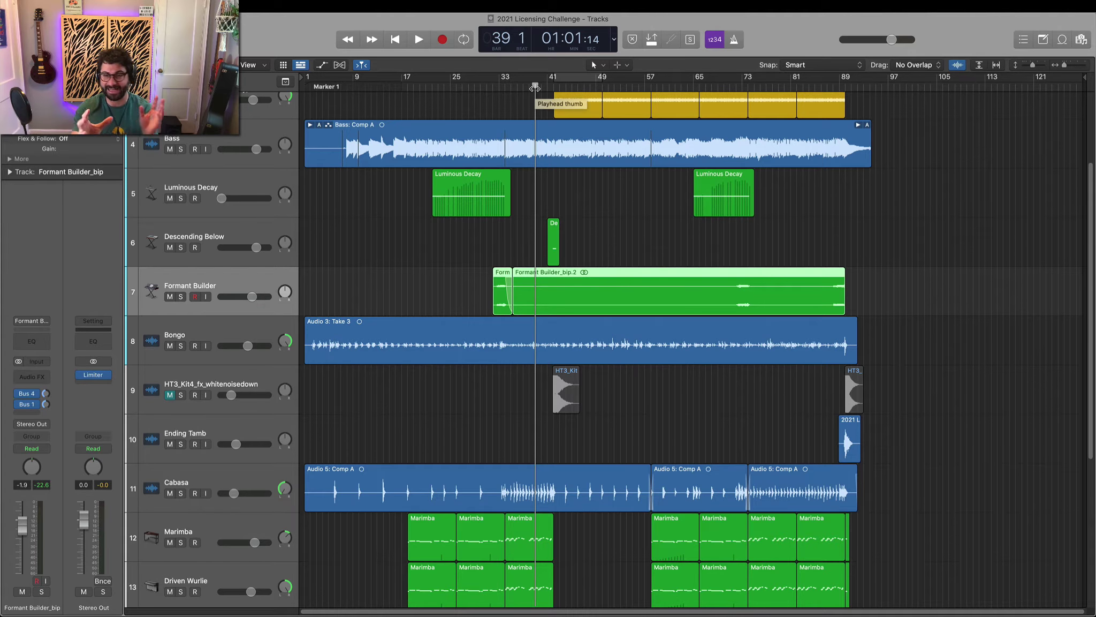
key(space)
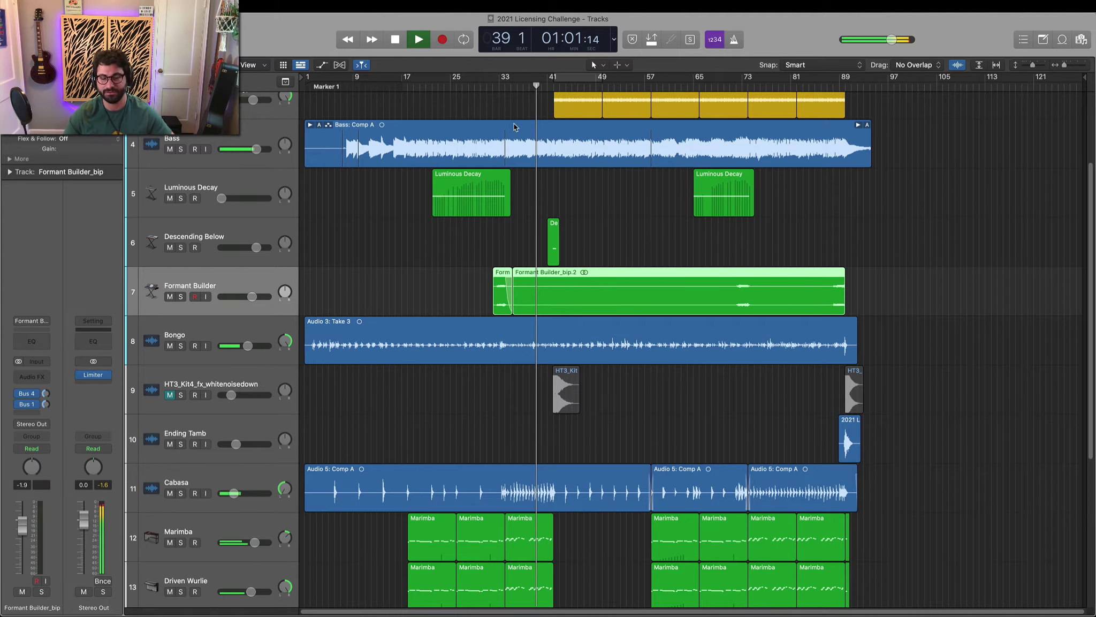
scroll(533, 192, up, 2)
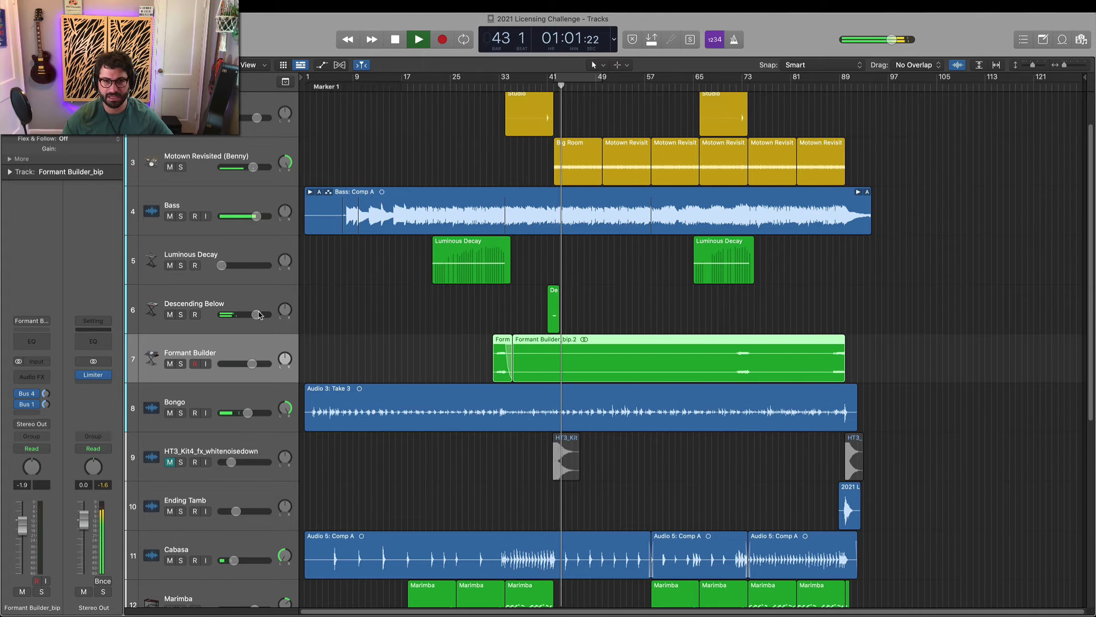
key(space)
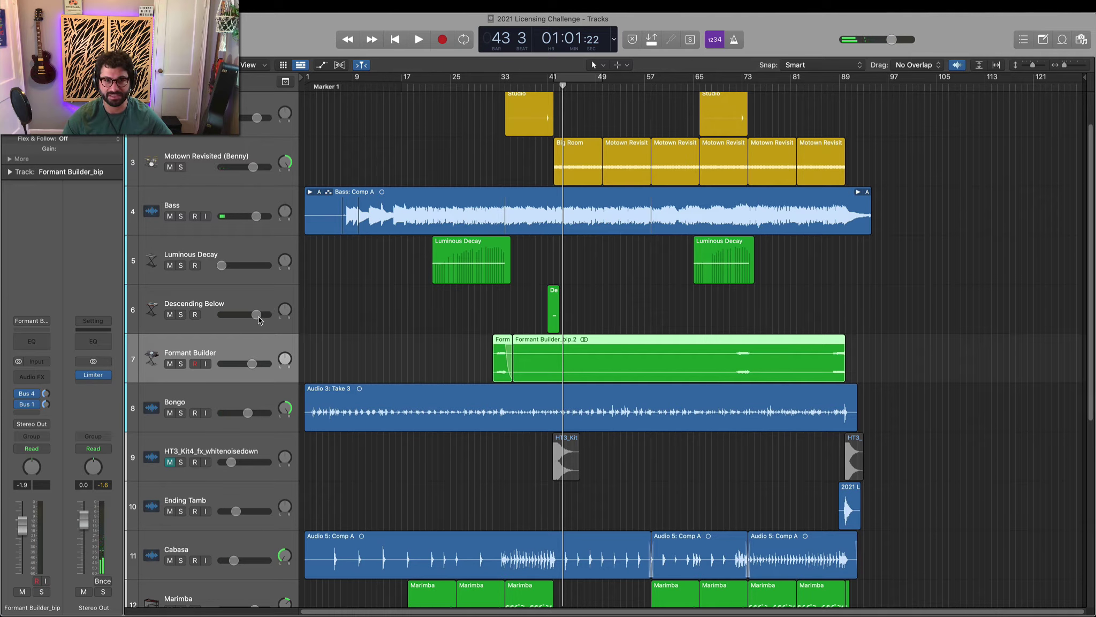
Audition the Descending Below effect on its own in solo through bar 43, and unsolo the track
click(181, 315)
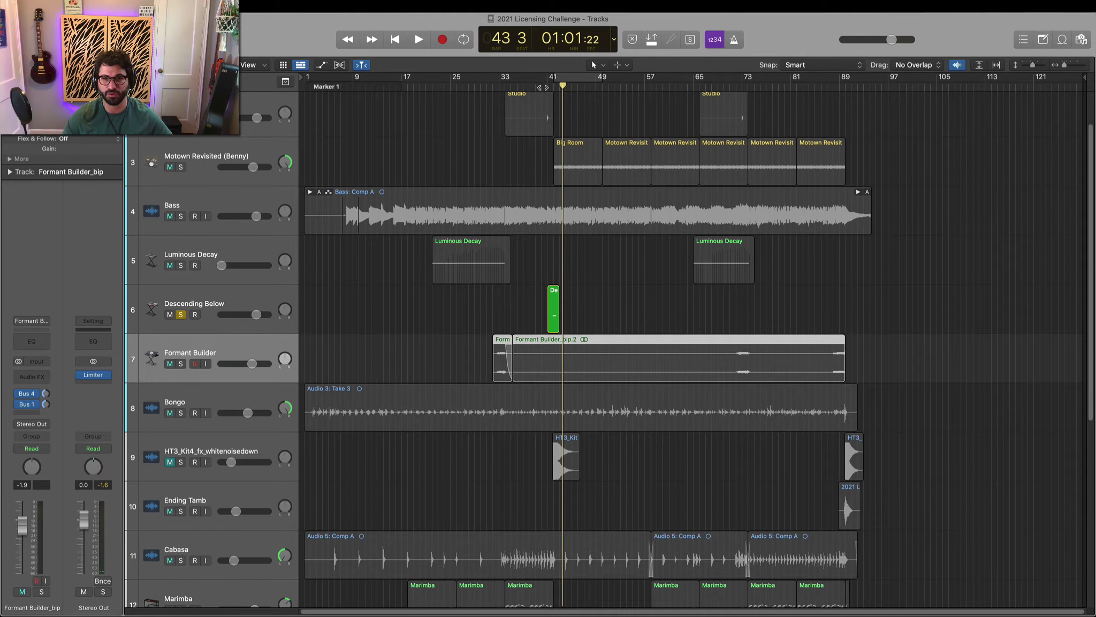
key(space)
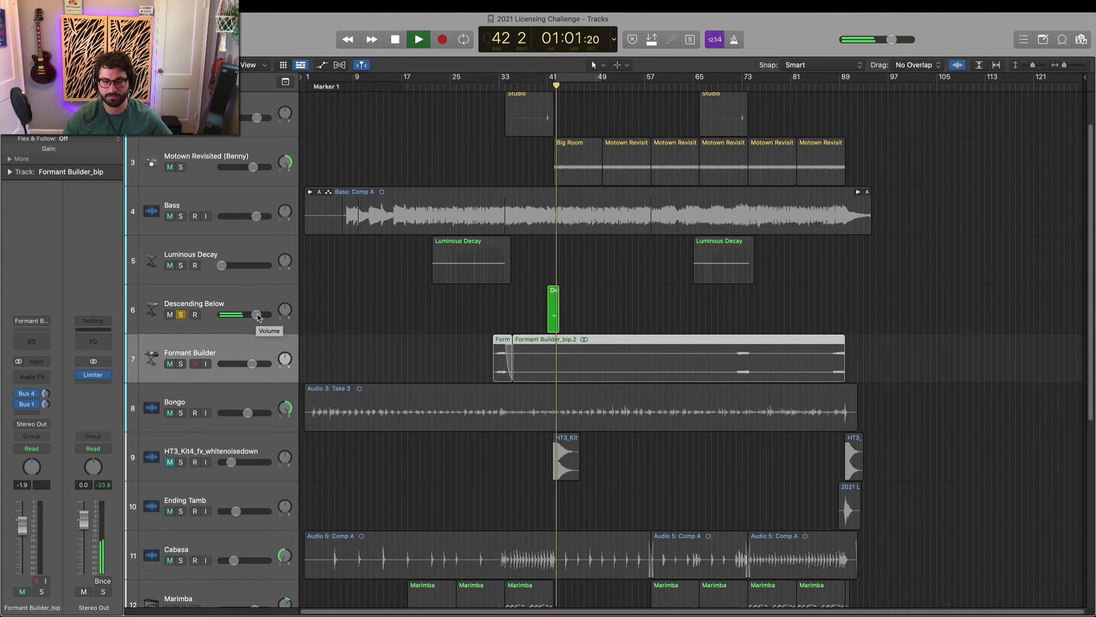
key(space)
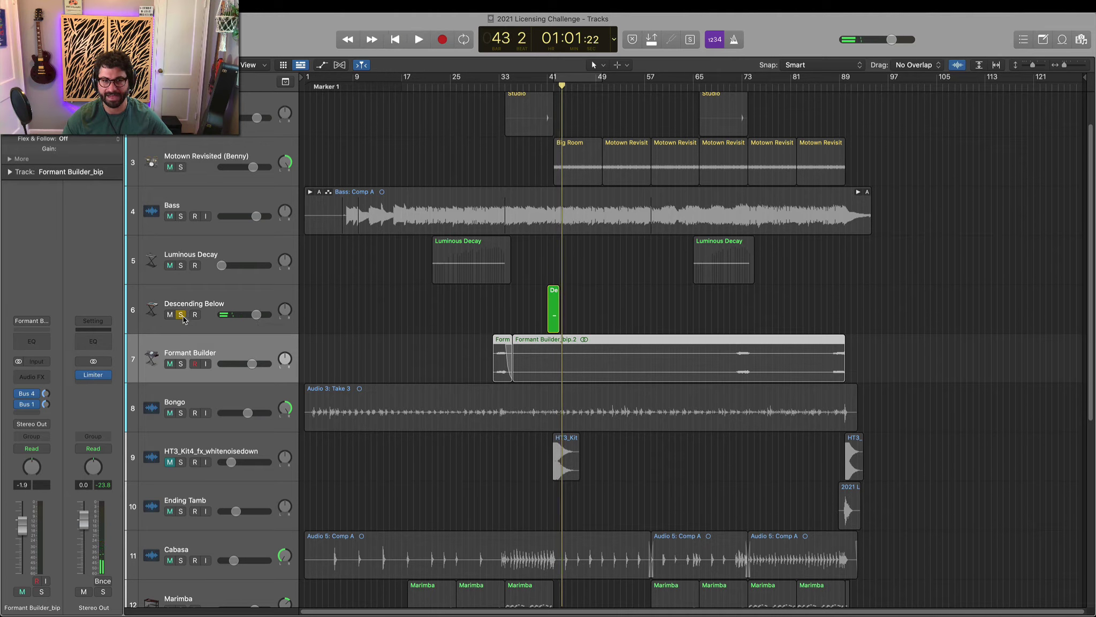
click(182, 314)
Audition Descending Below in the full mix through bar 43 and slightly lower its track volume
key(space)
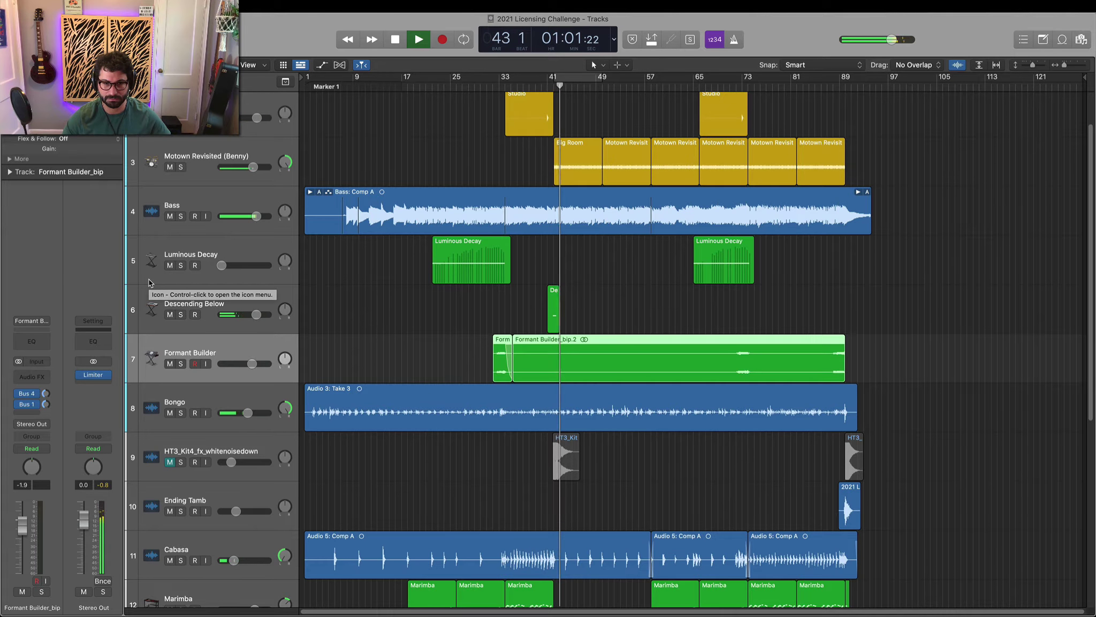
key(space)
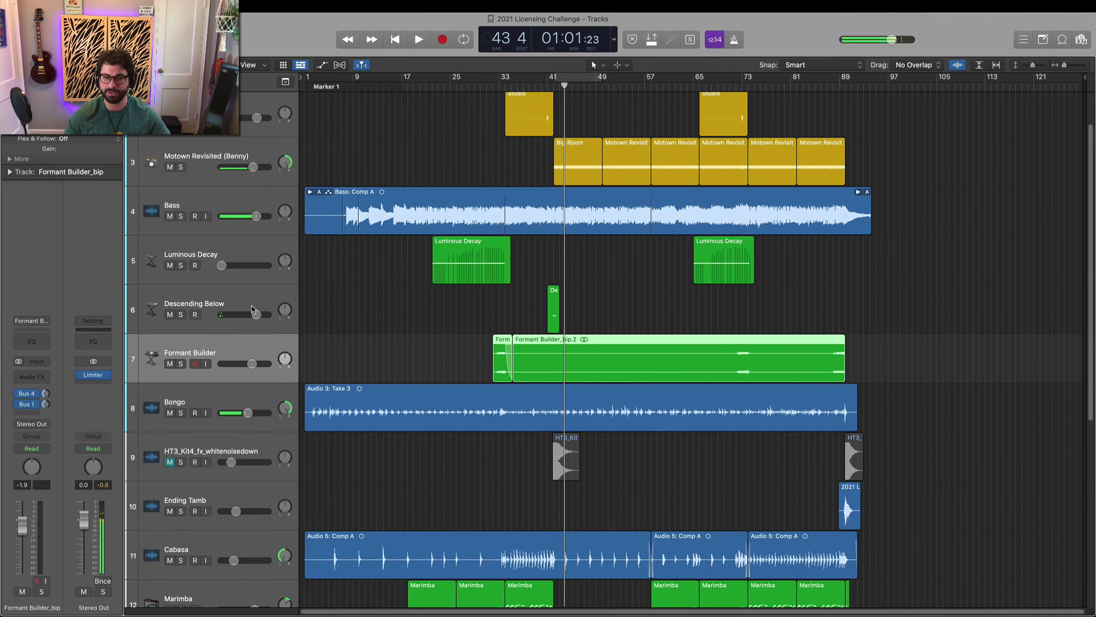
click(257, 317)
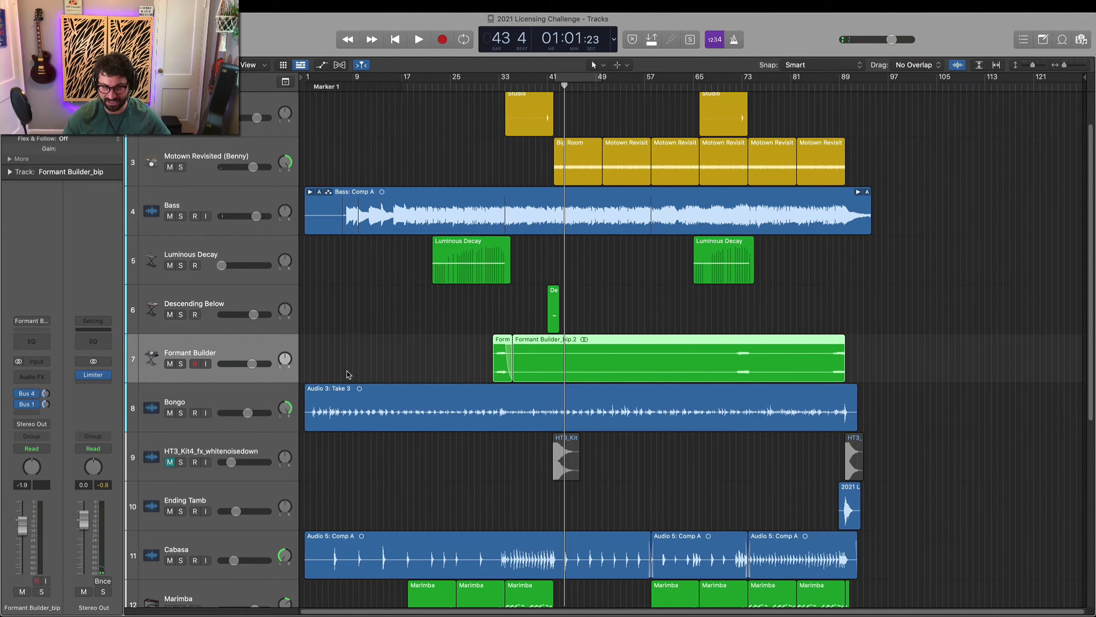
Unmute the HT3_Kit4_fx_whitenoisedown track and audition the drop from bar 39 with both descending effects
scroll(244, 394, down, 4)
click(170, 323)
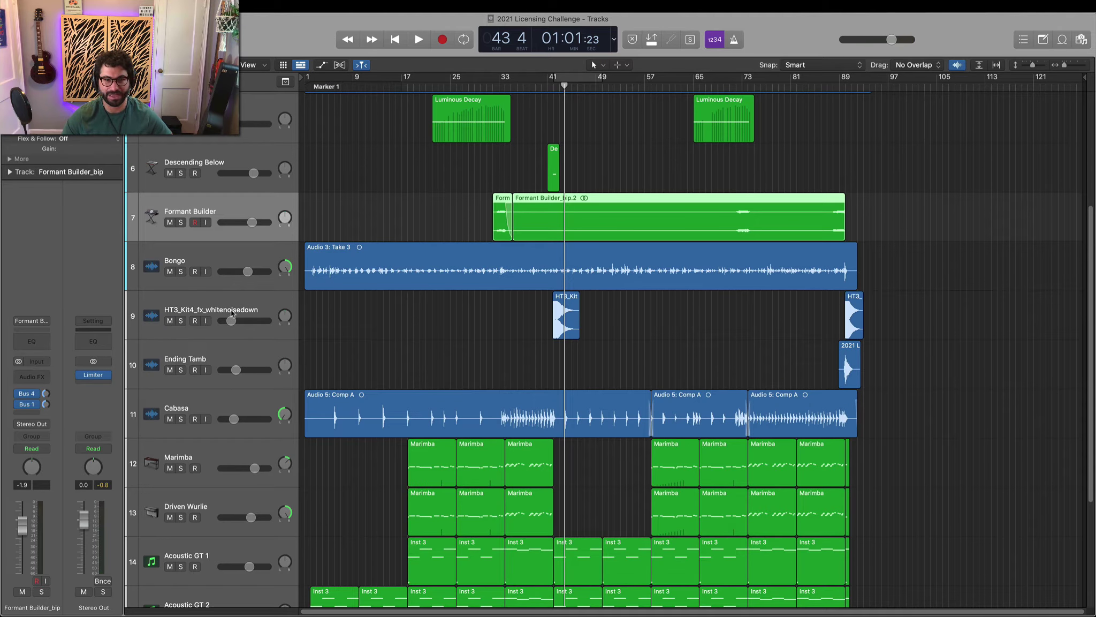
drag(554, 87, 538, 90)
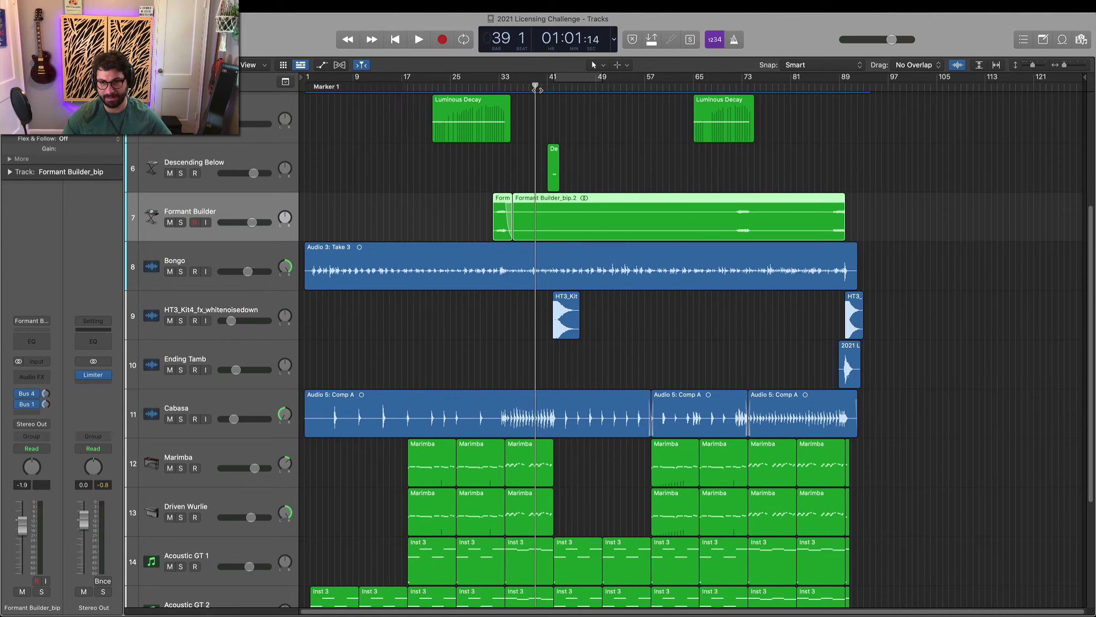
key(space)
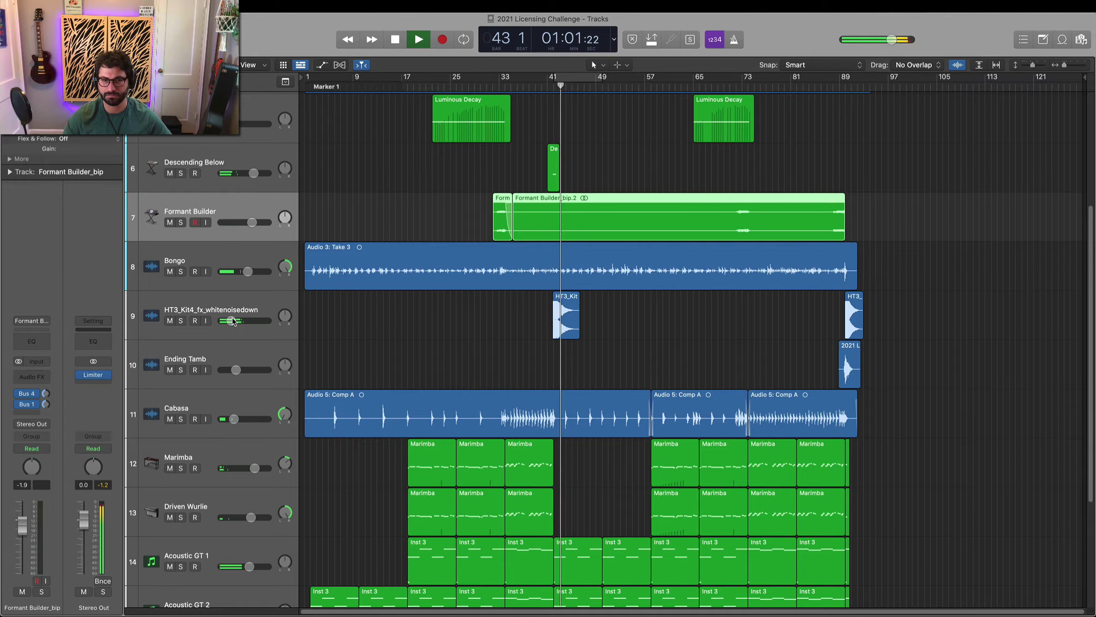
Audition the HT3_Kit4_fx_whitenoisedown track alone in solo around bar 42, and unsolo it
click(181, 321)
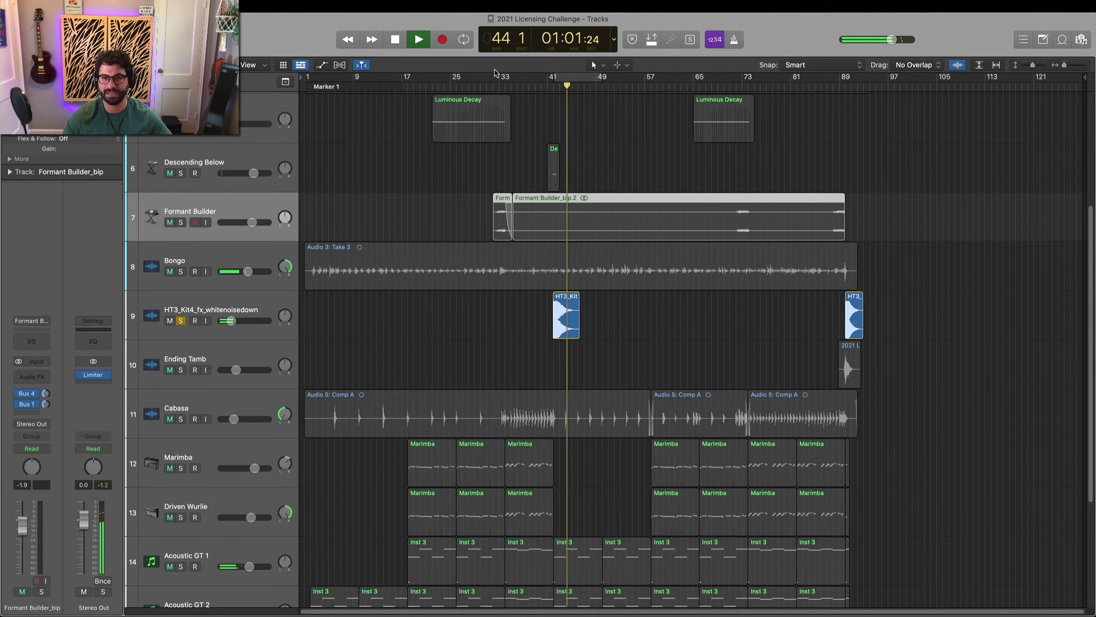
key(shift+space)
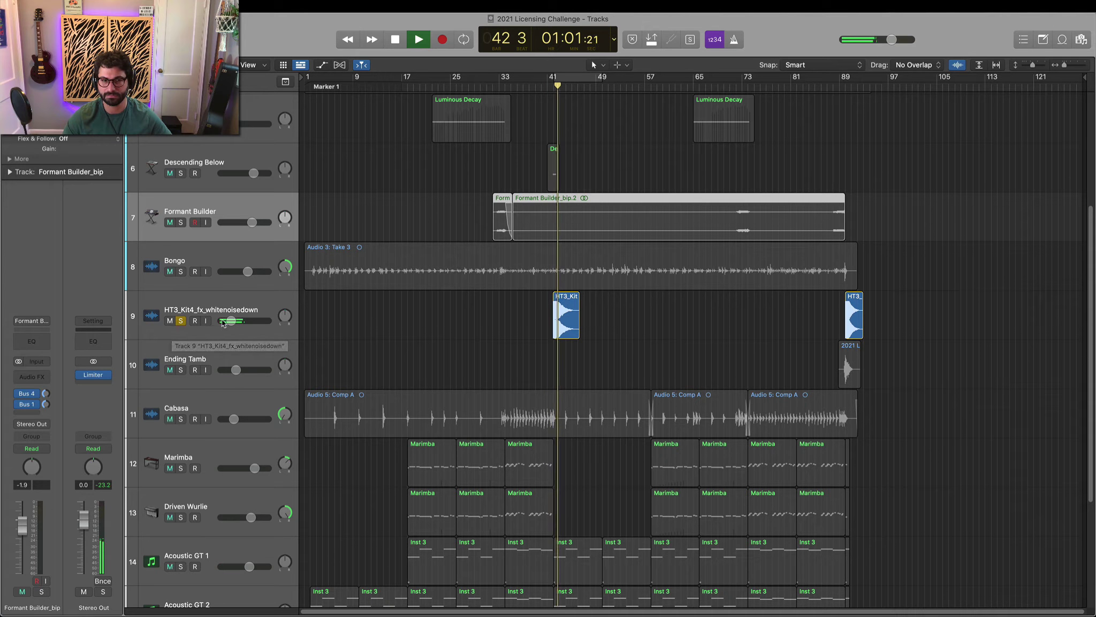
key(space)
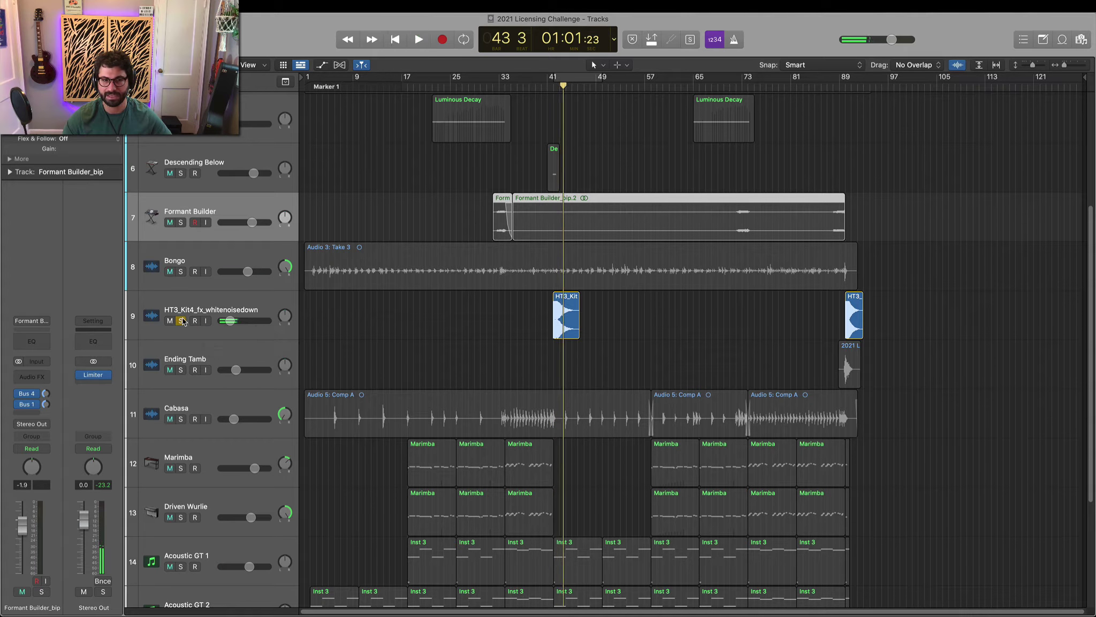
click(183, 320)
scroll(637, 278, up, 5)
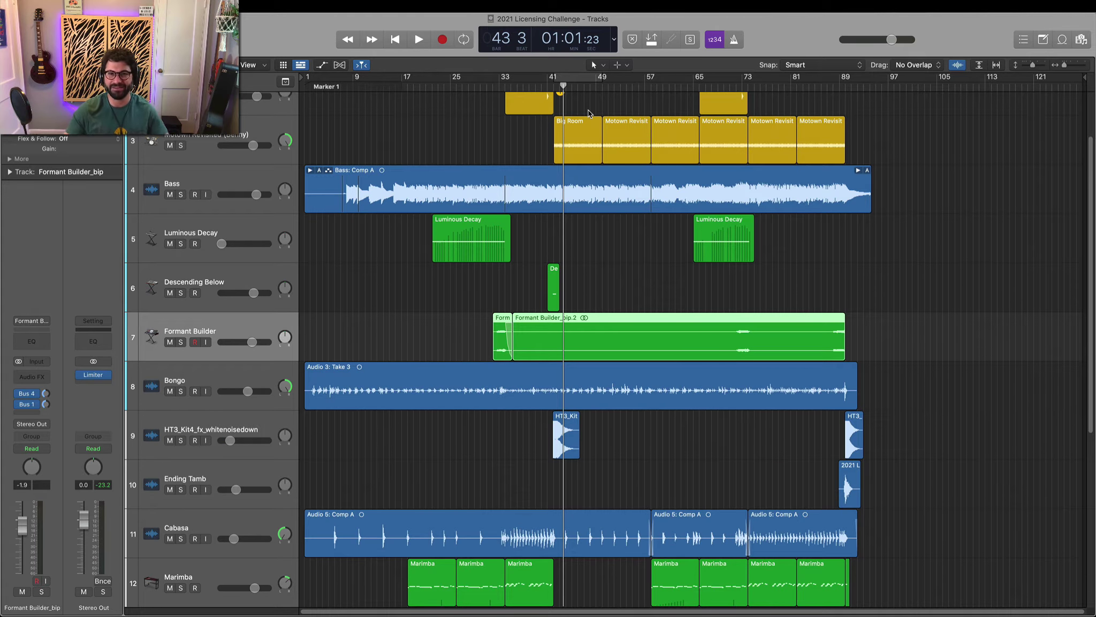
Audition the combined descending effects in the full mix from just before bar 42 to bar 44
click(554, 87)
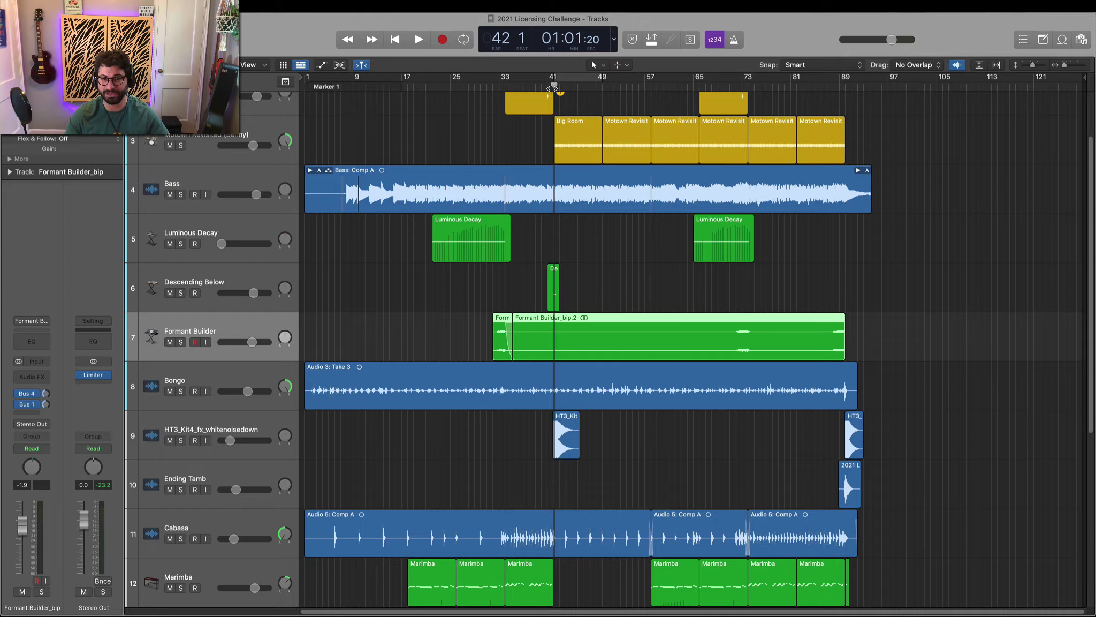
click(548, 88)
key(space)
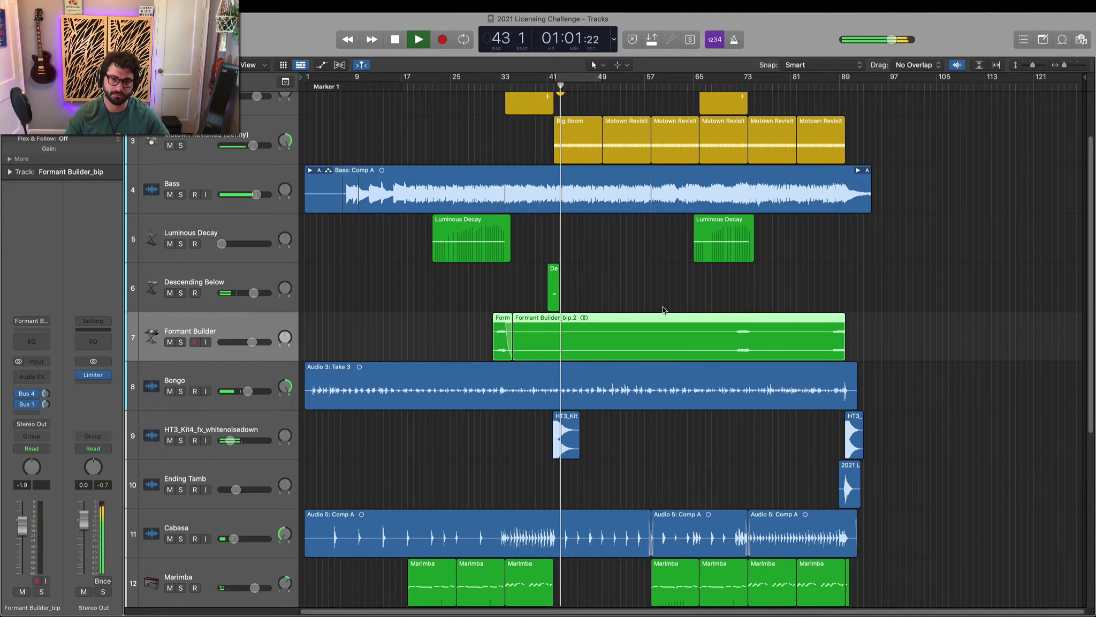
scroll(640, 266, down, 3)
key(space)
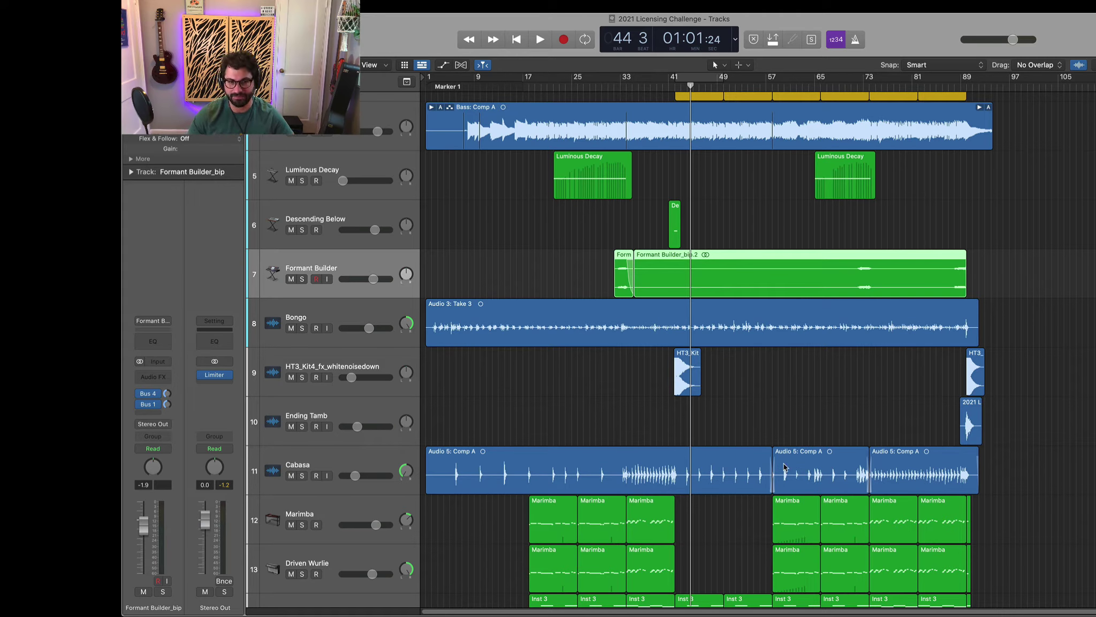
scroll(783, 386, right, 1)
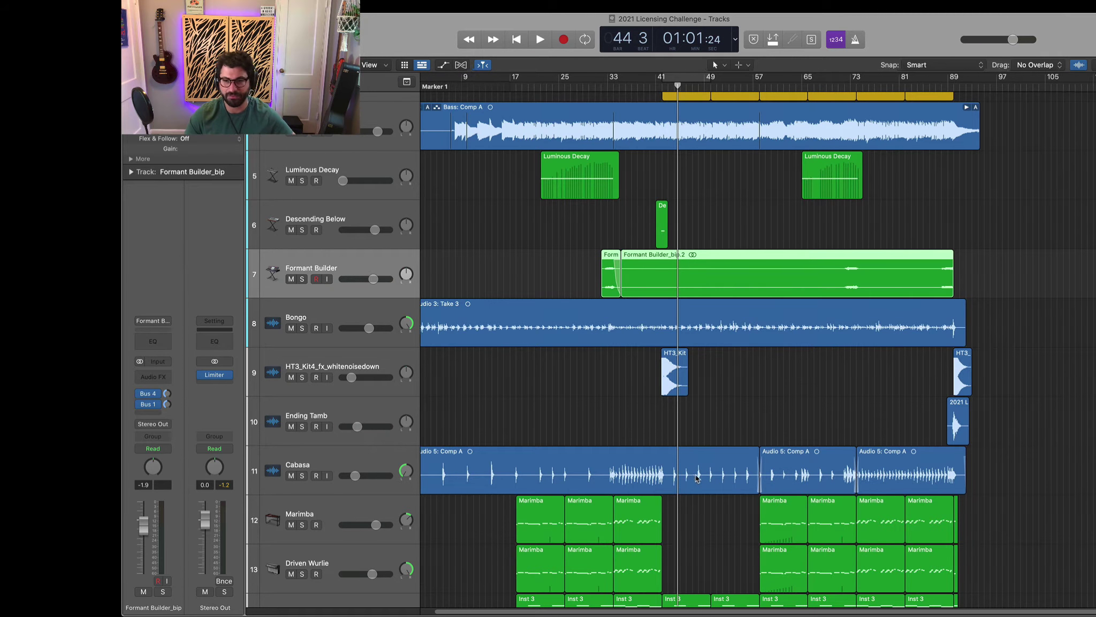
key(c)
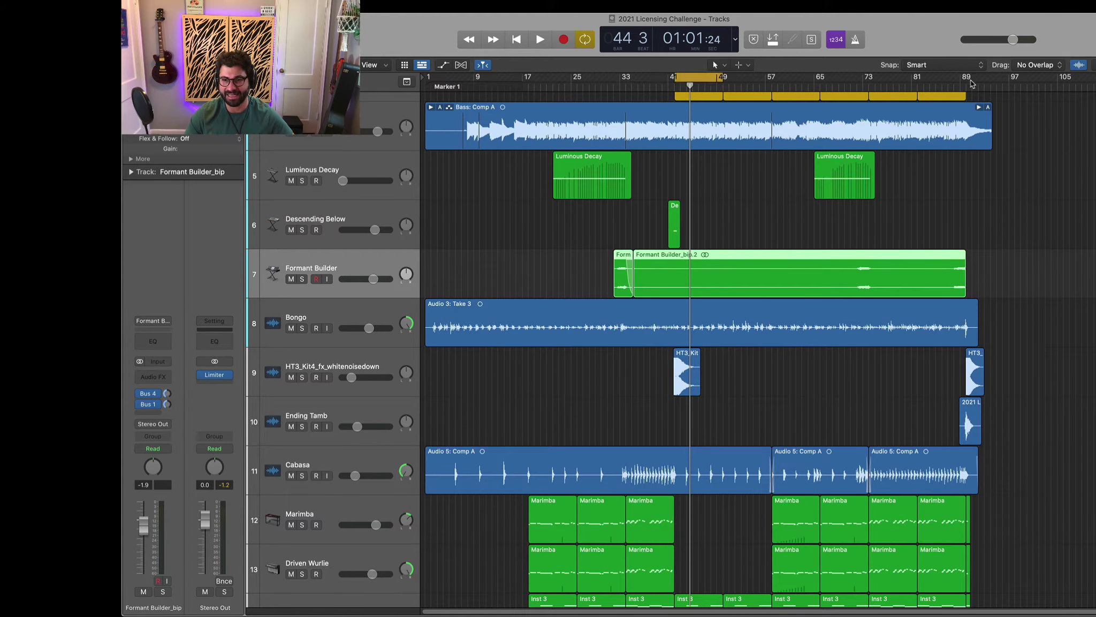
click(971, 83)
click(713, 79)
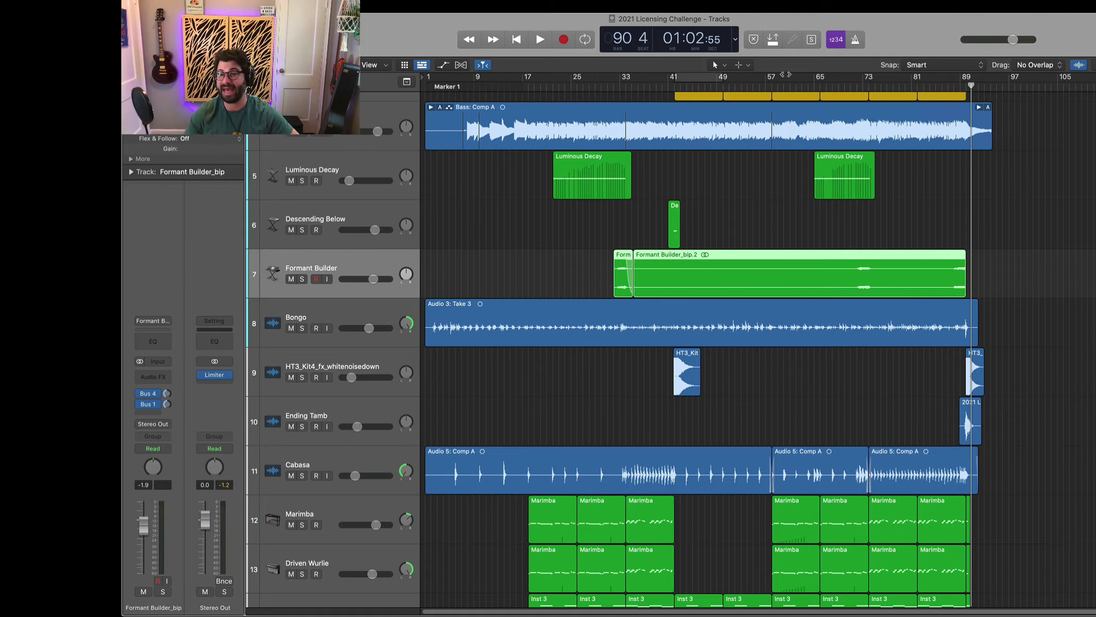
Select the Ending Tamb track and audition the song's ending from bar 89 in the full mix
click(960, 83)
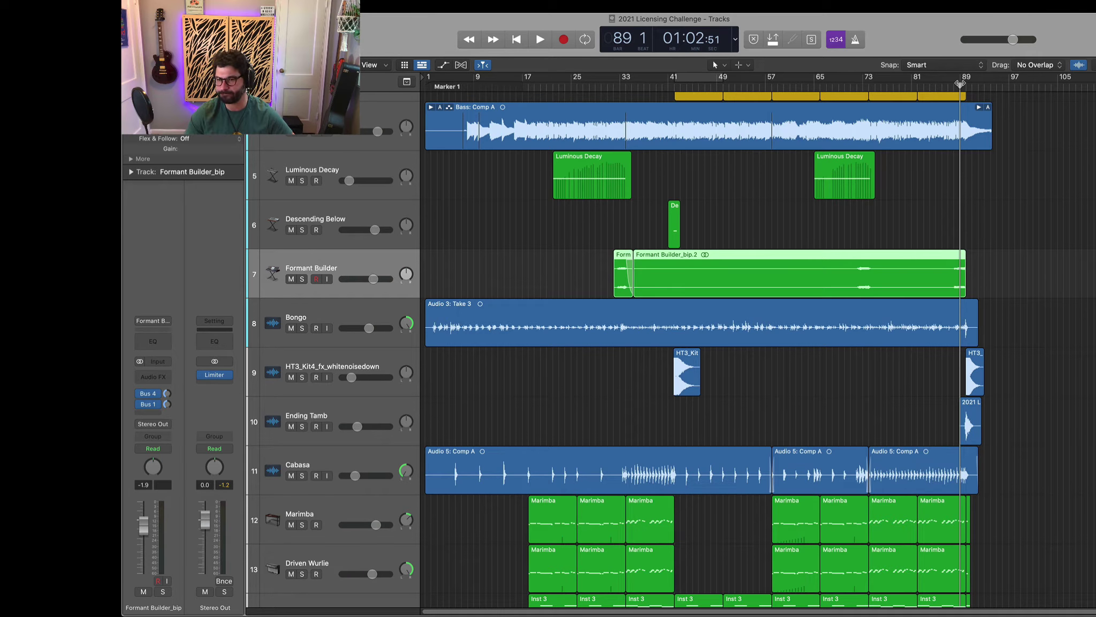
click(345, 416)
key(space)
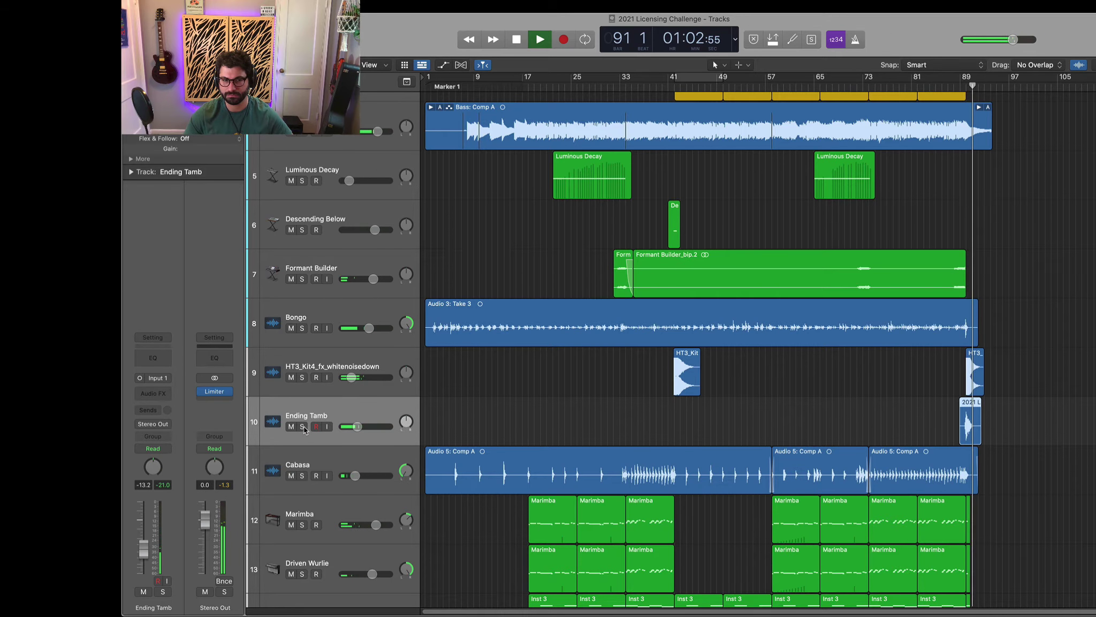
Solo the Ending Tamb track, replay its hit around bar 90, and unsolo it
key(s)
key(comma)
key(comma)
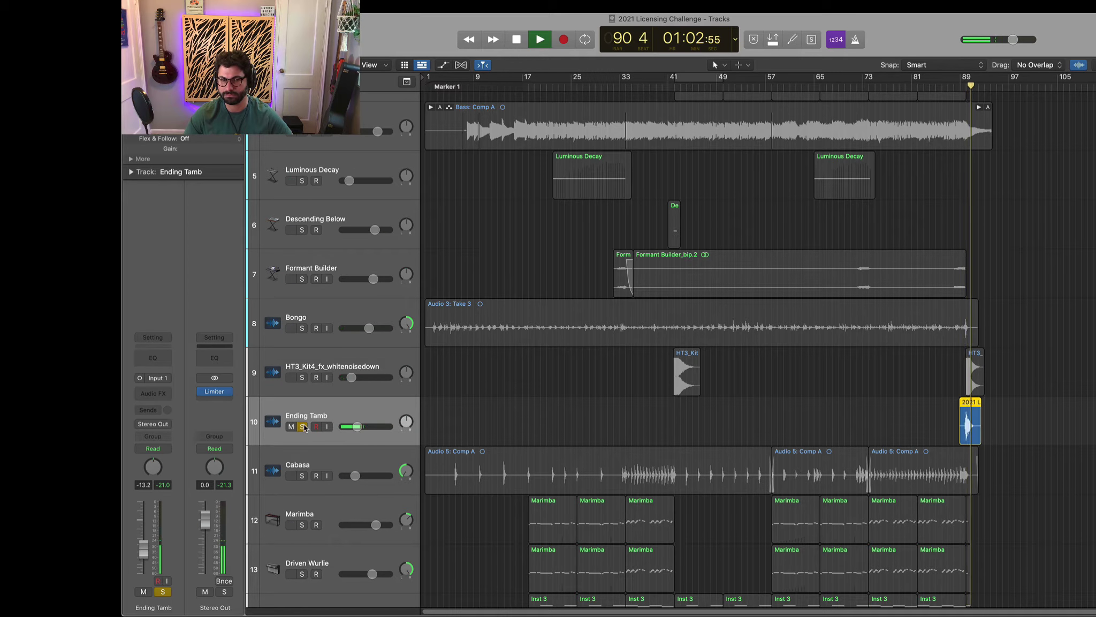
key(space)
key(s)
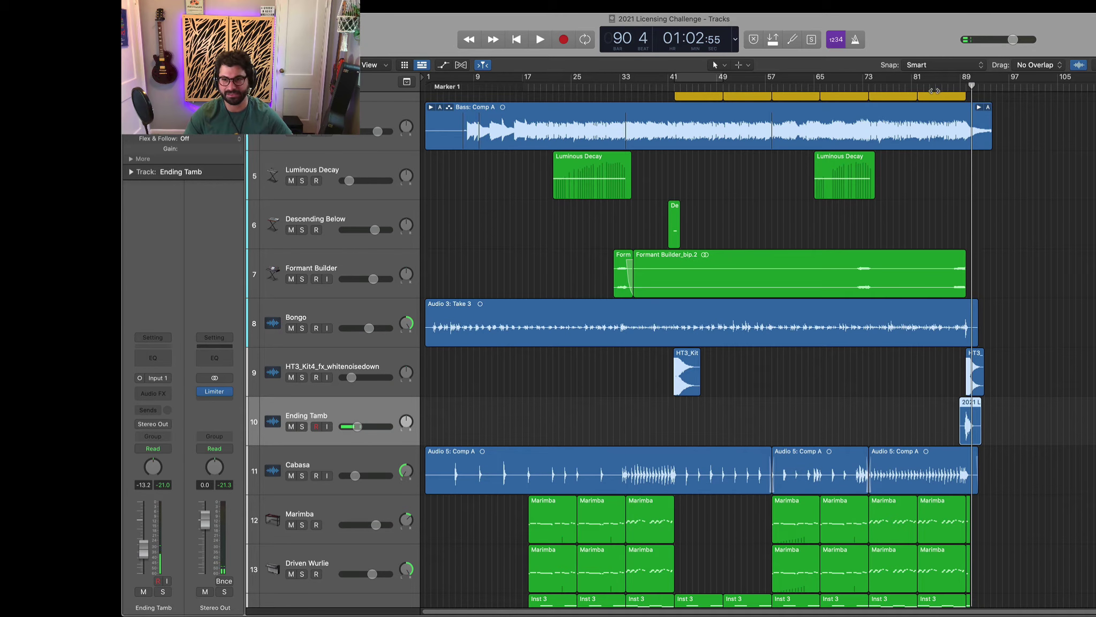
Audition the transition into bar 34 with the melodic instrument tracks from Marimba to Boesendorfer Grand Piano in view
scroll(930, 80, down, 3)
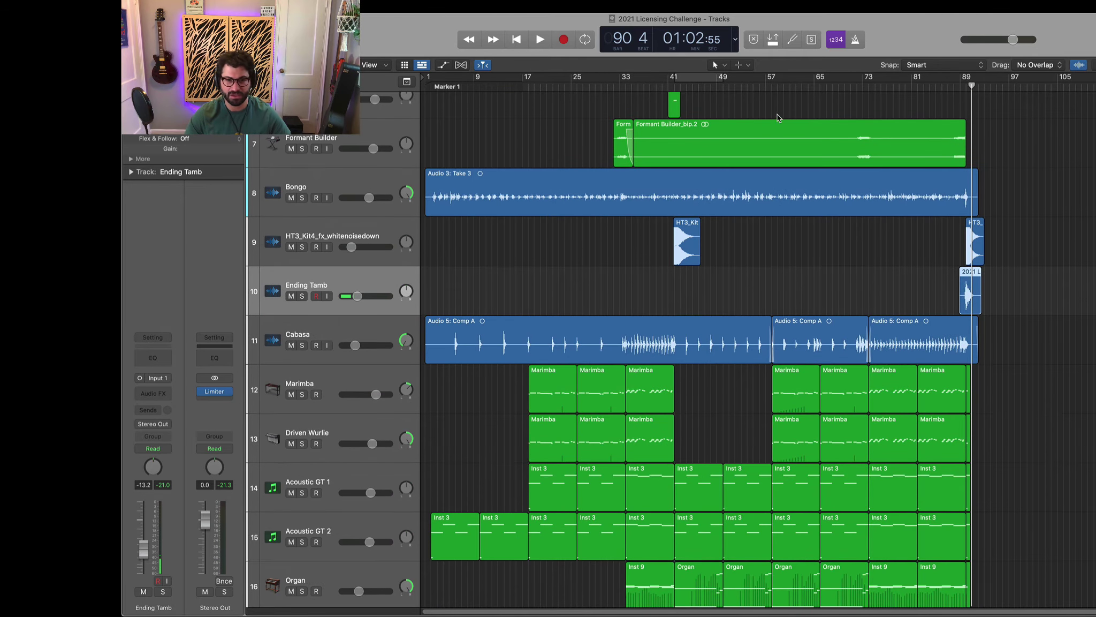
scroll(778, 118, down, 3)
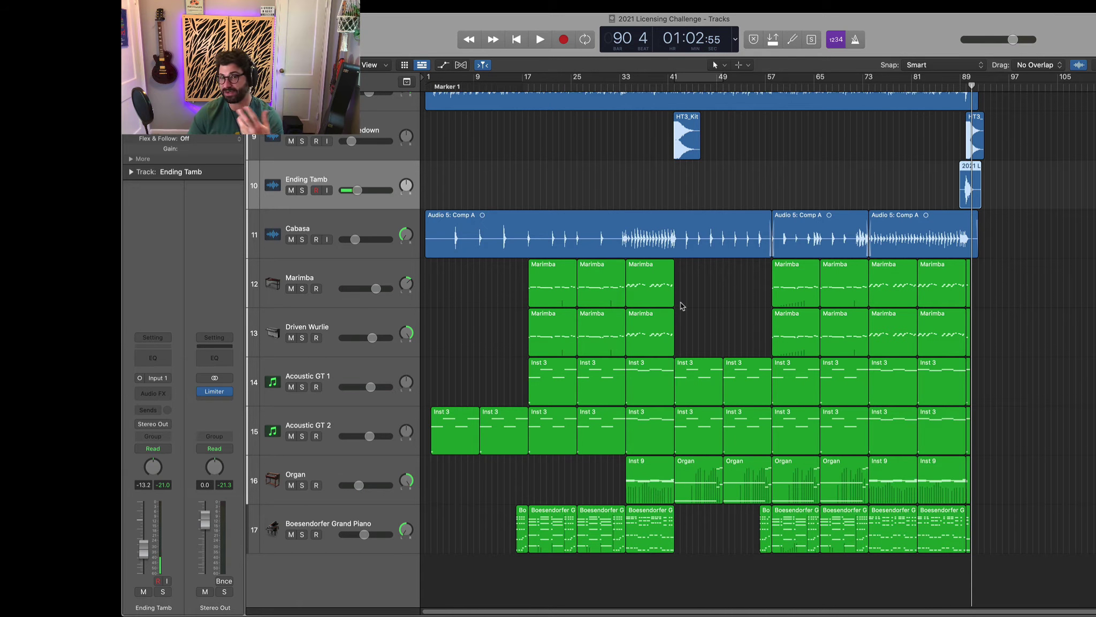
click(616, 87)
key(space)
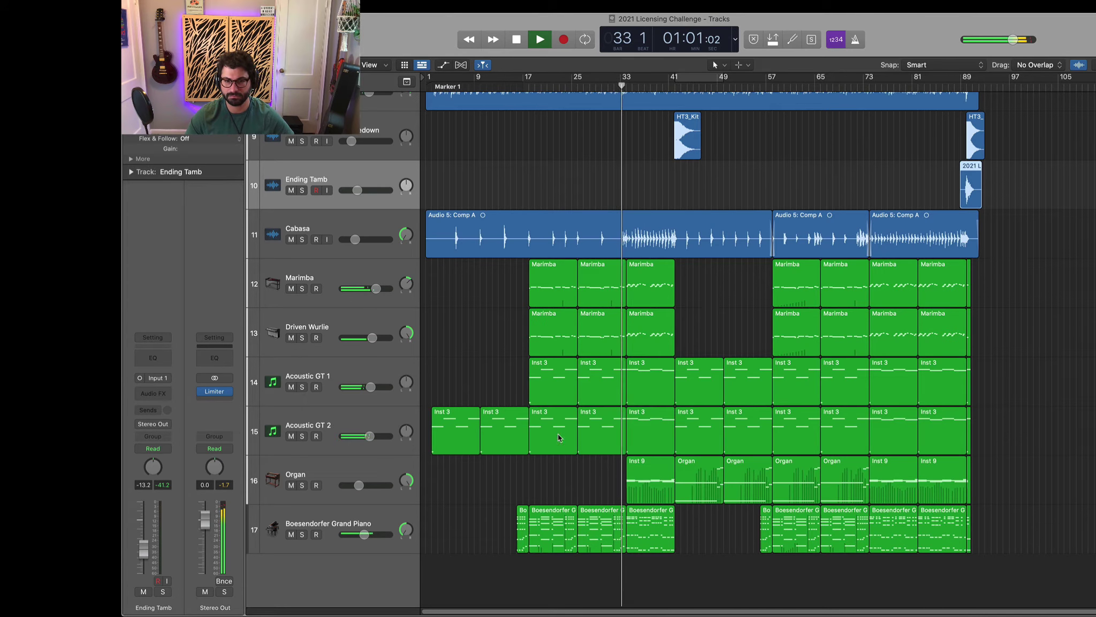
key(space)
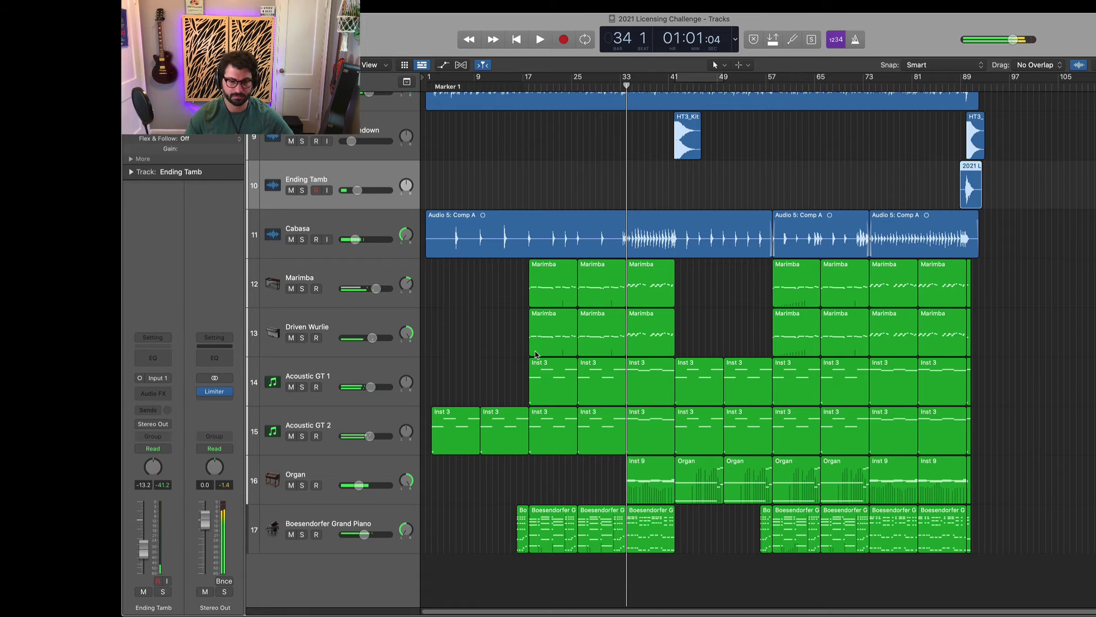
Open the Marimba region that ends at bar 34 in the Piano Roll and audition its last three notes individually
click(616, 288)
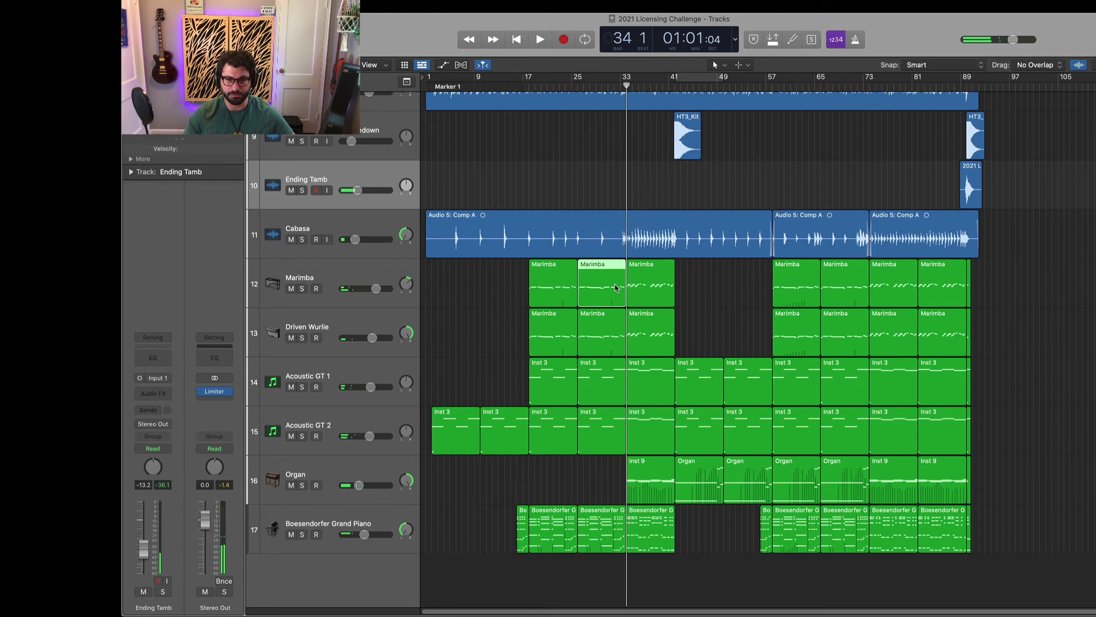
double_click(616, 285)
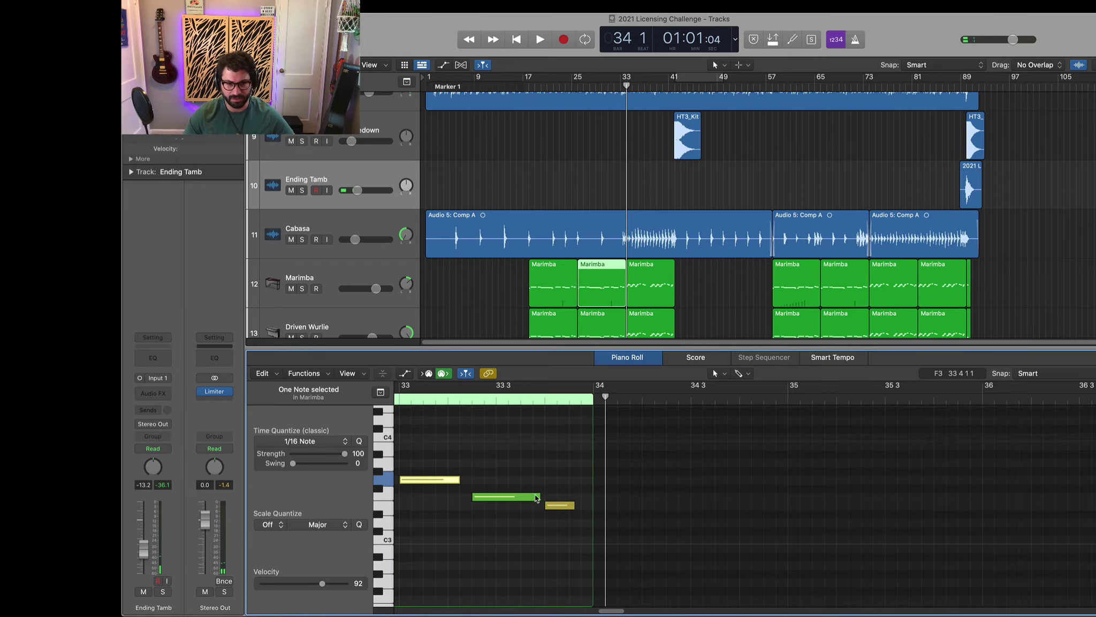
scroll(498, 477, left, 3)
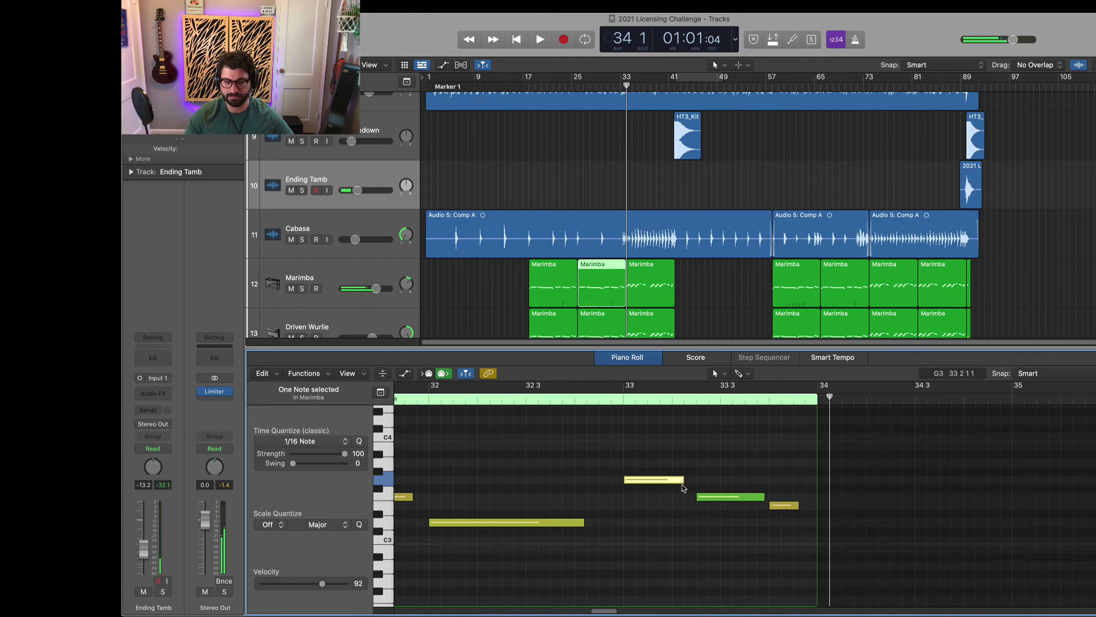
click(728, 497)
click(784, 505)
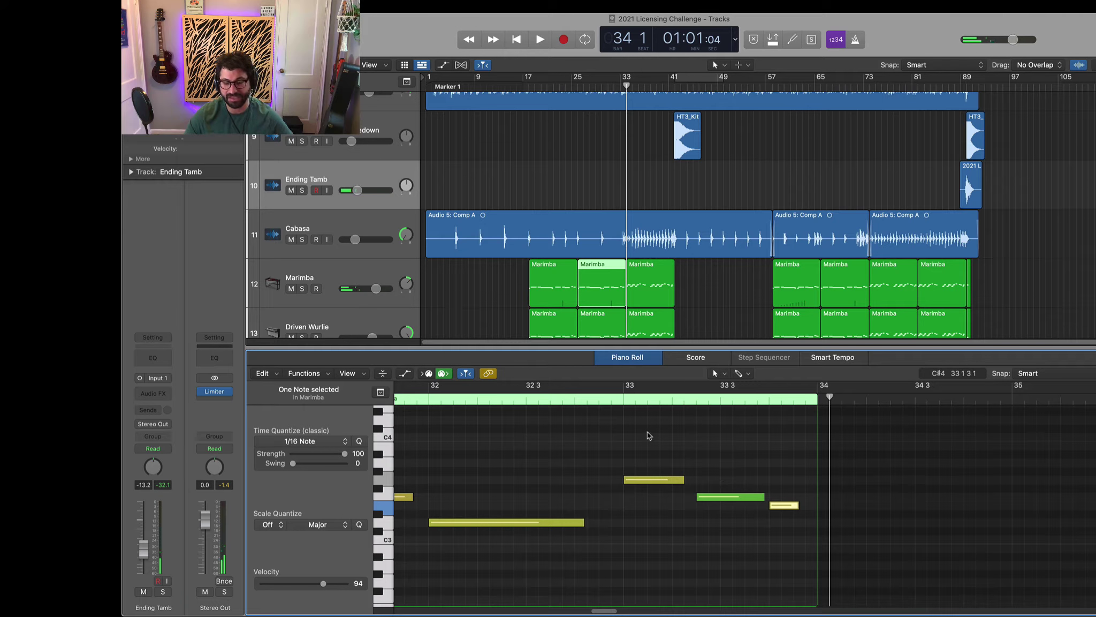
Try a five-note Marimba lead-in in bar 33 by shortening the three existing notes and adding A3 and G3 notes between them
click(683, 484)
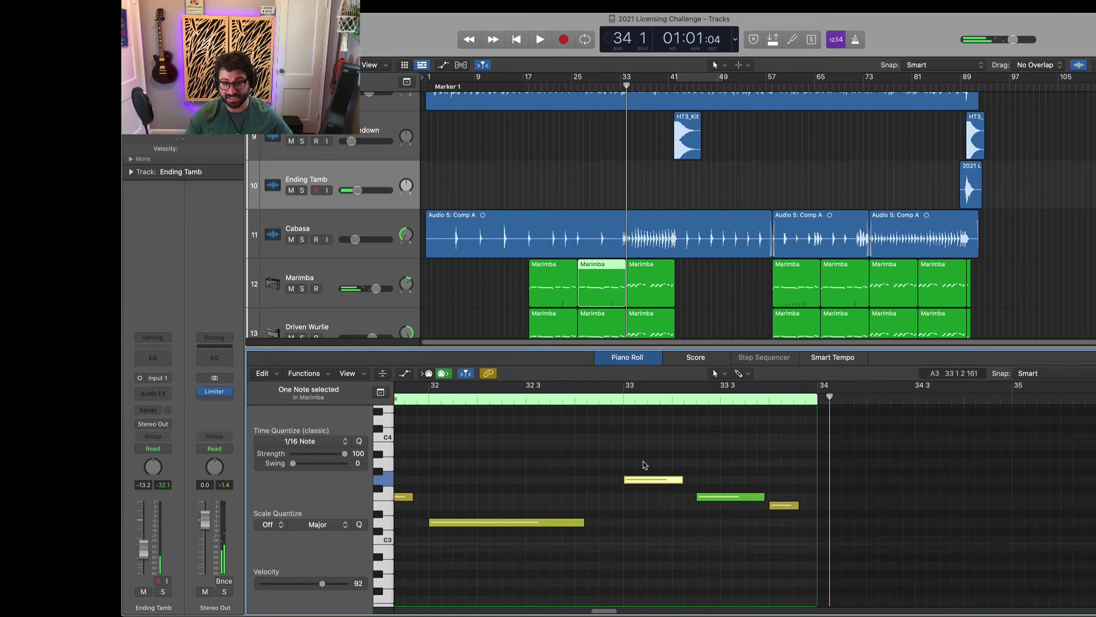
drag(635, 437, 792, 511)
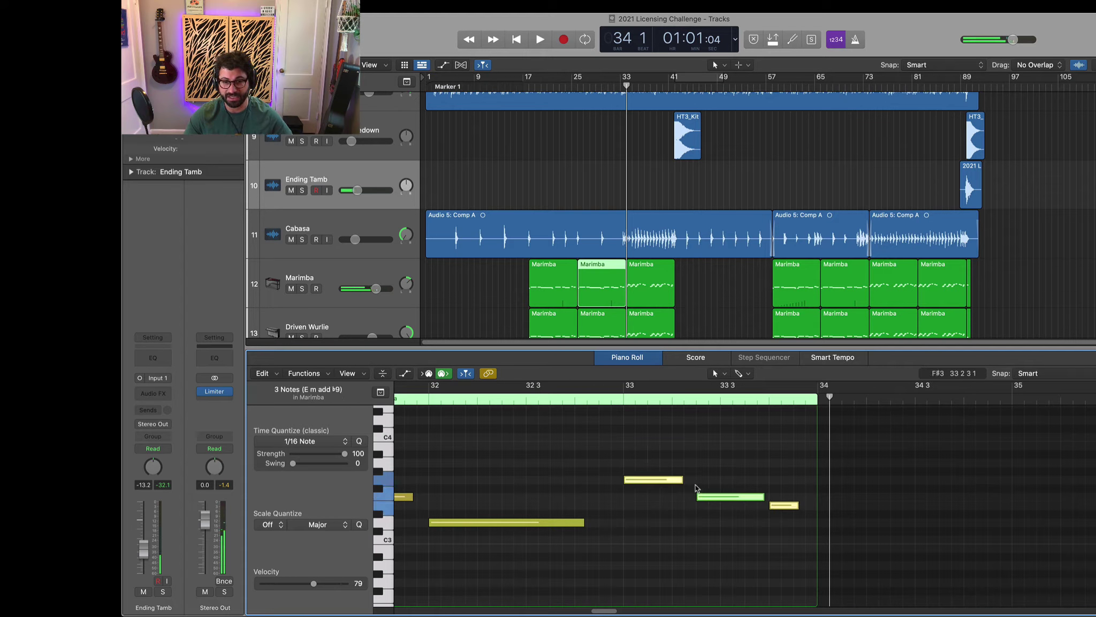
drag(683, 484, 645, 480)
click(693, 443)
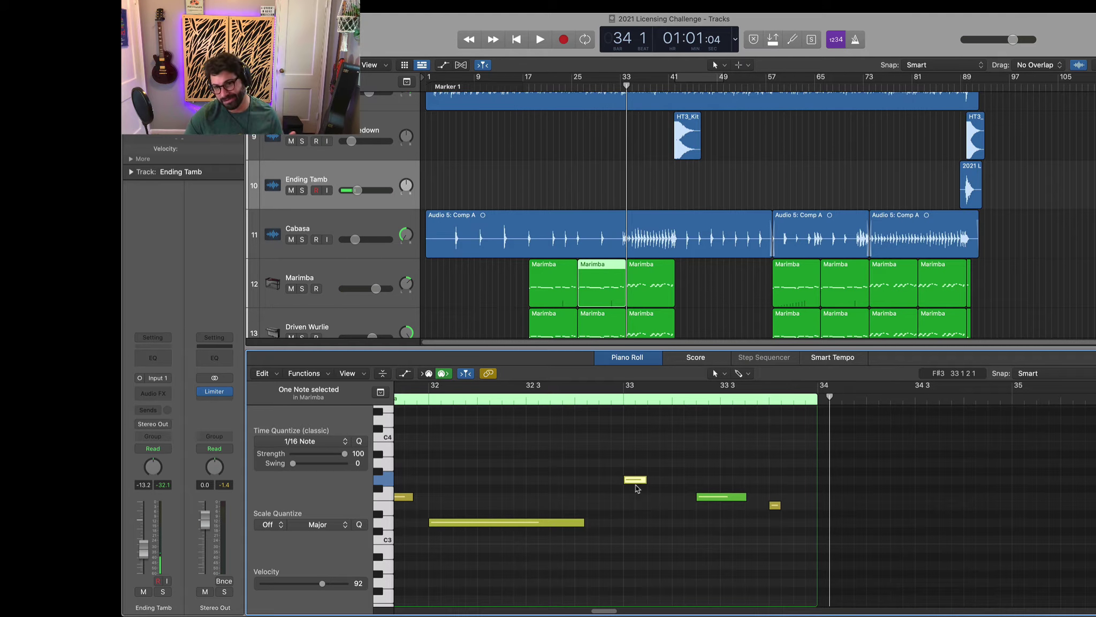
click(652, 462)
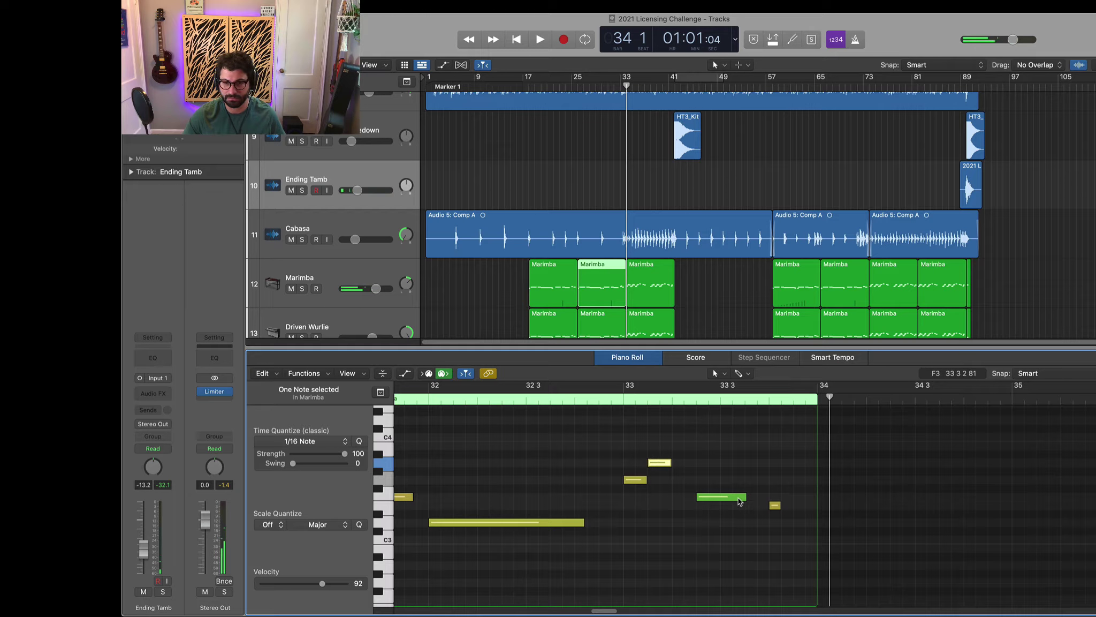
drag(744, 498, 718, 499)
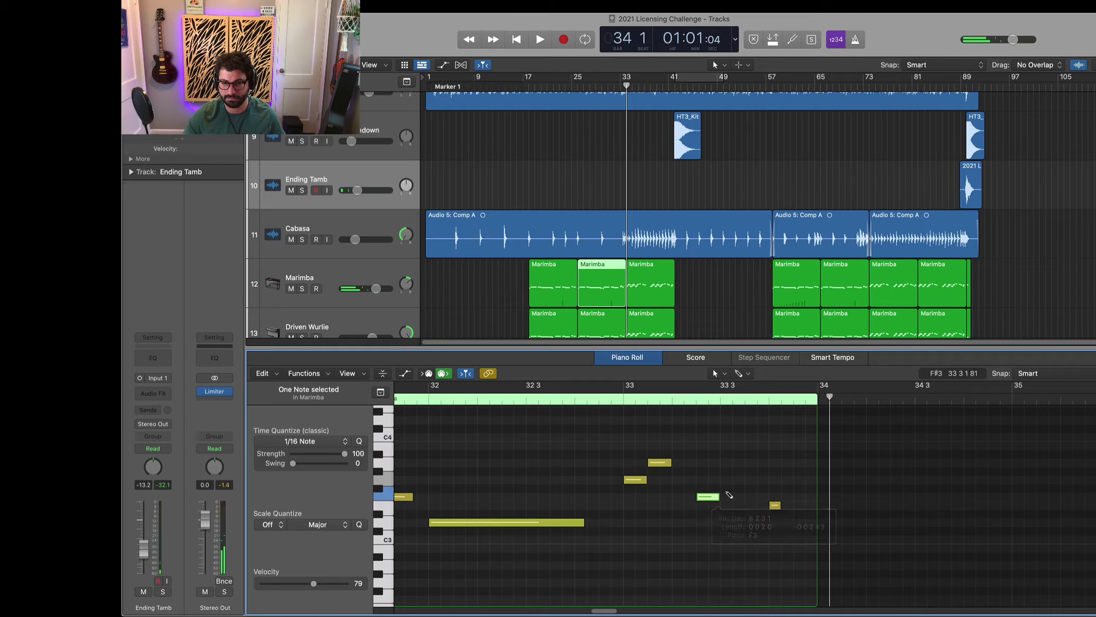
click(738, 479)
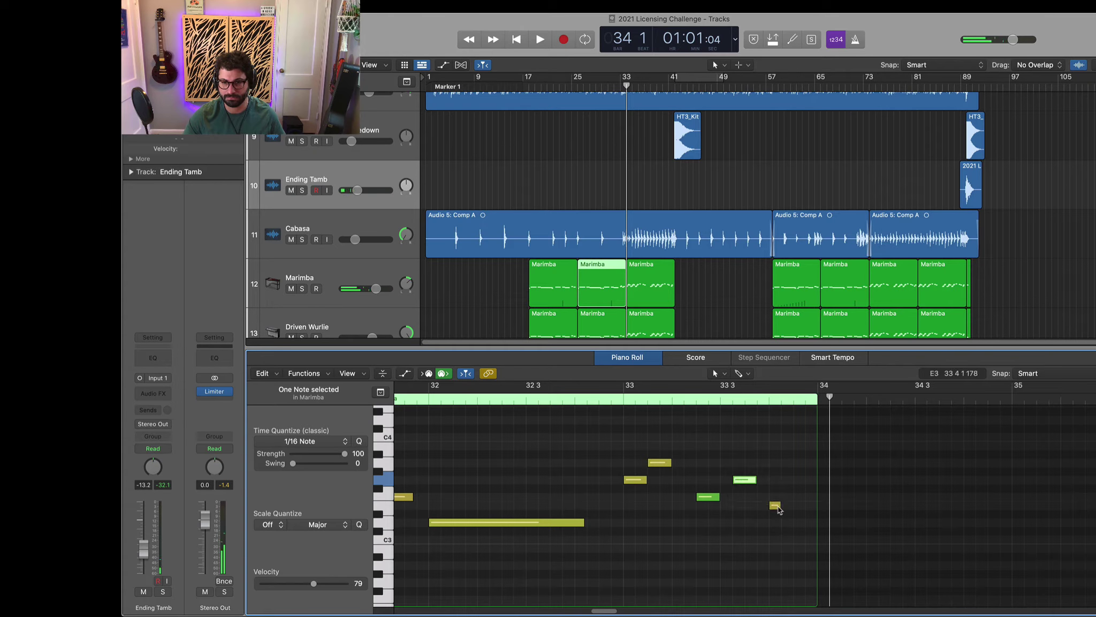
click(777, 506)
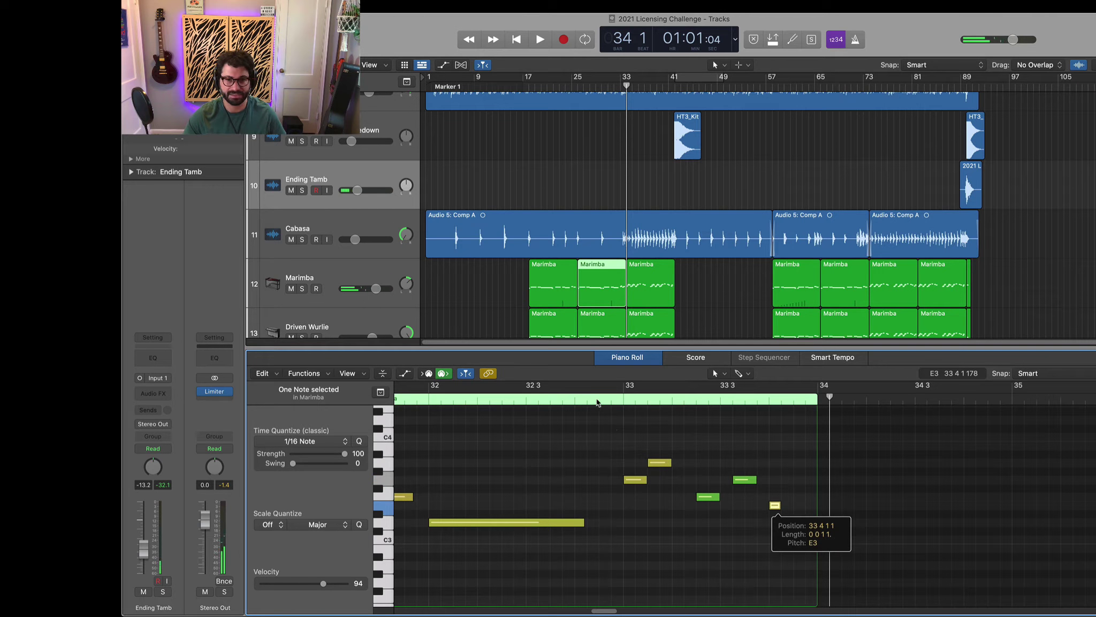
Mute the Driven Wurlie track and audition the Marimba lead-in across the transition into bar 34
click(294, 333)
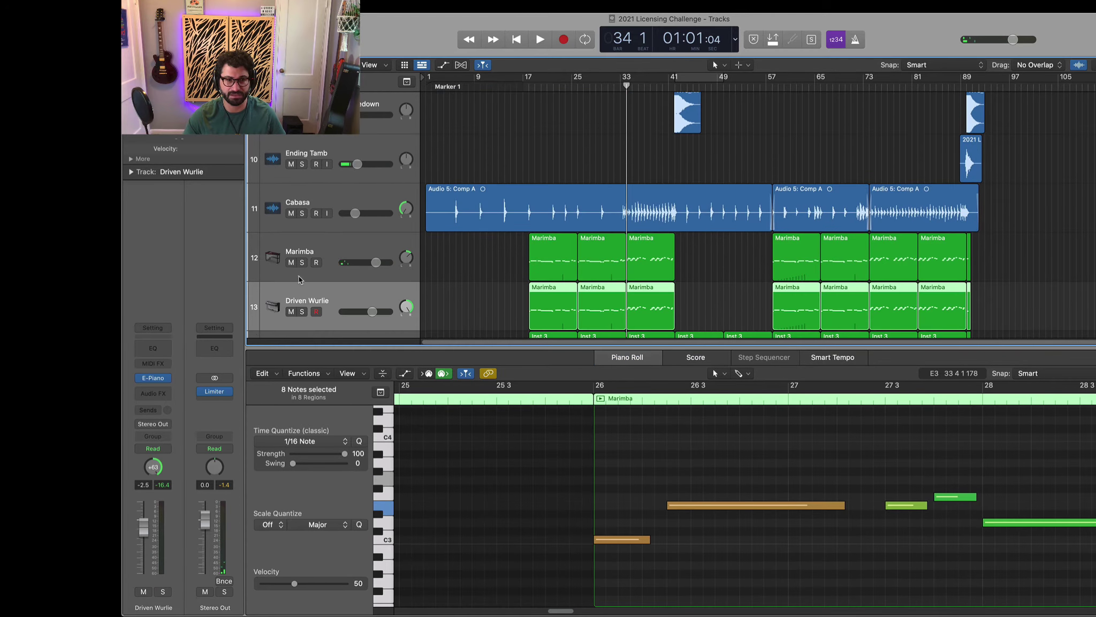
click(291, 312)
key(space)
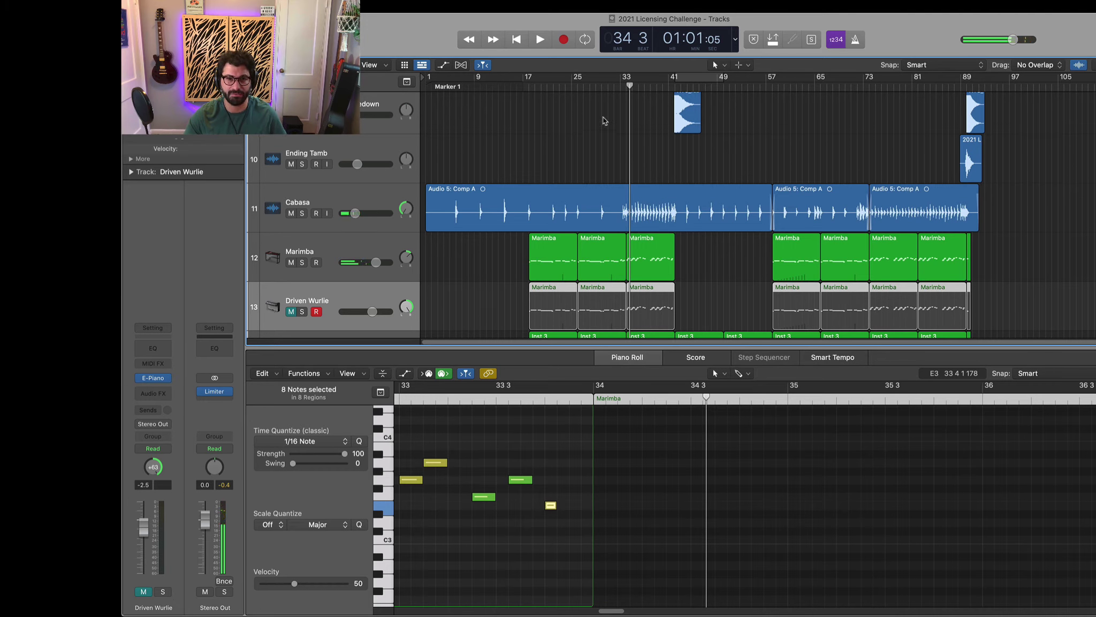
click(613, 81)
key(space)
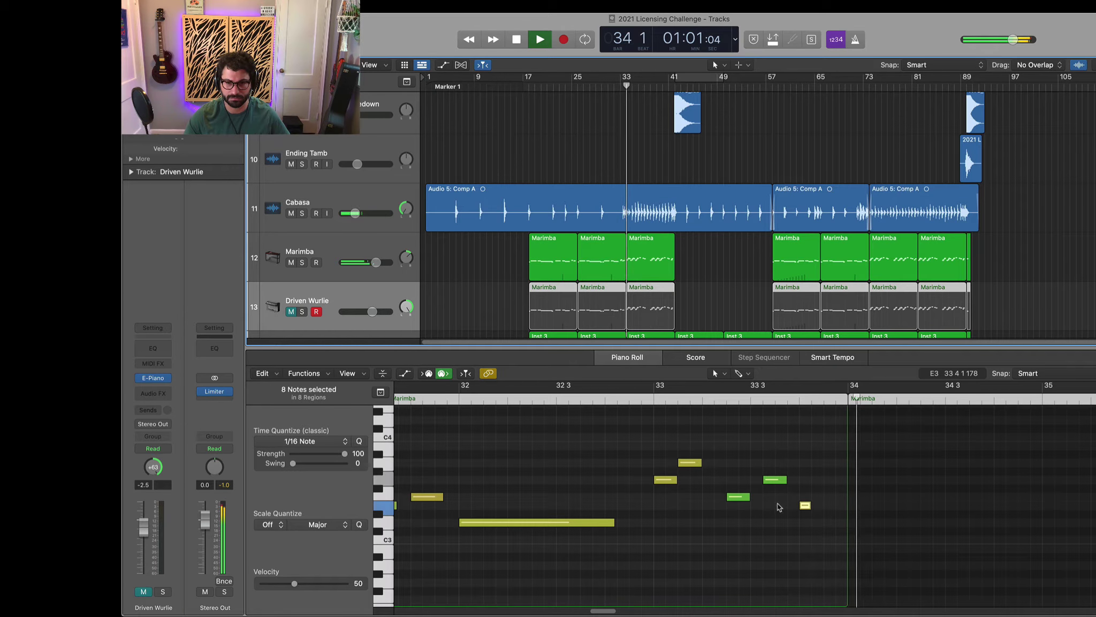
key(space)
Undo the recent edits to the Marimba lead-in notes in bar 33
click(777, 485)
key(super+z)
key(super+z)
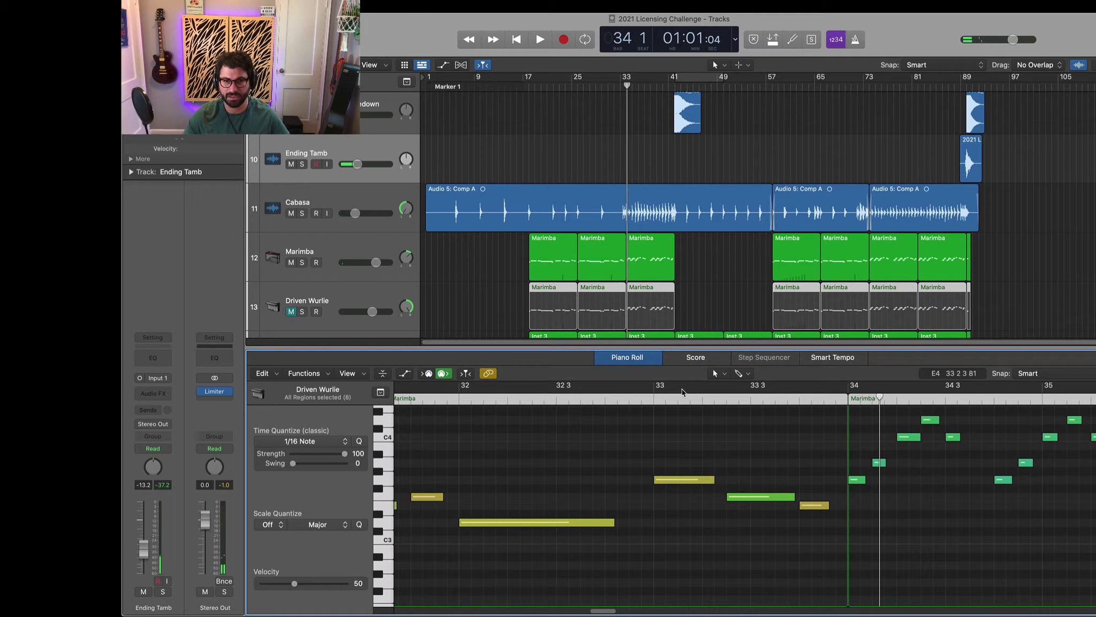
Reopen the Marimba region ending at bar 34 and arrange its shortened lead-in notes with A3 on beat 2 and C4 on beat 3 of bar 33
click(617, 262)
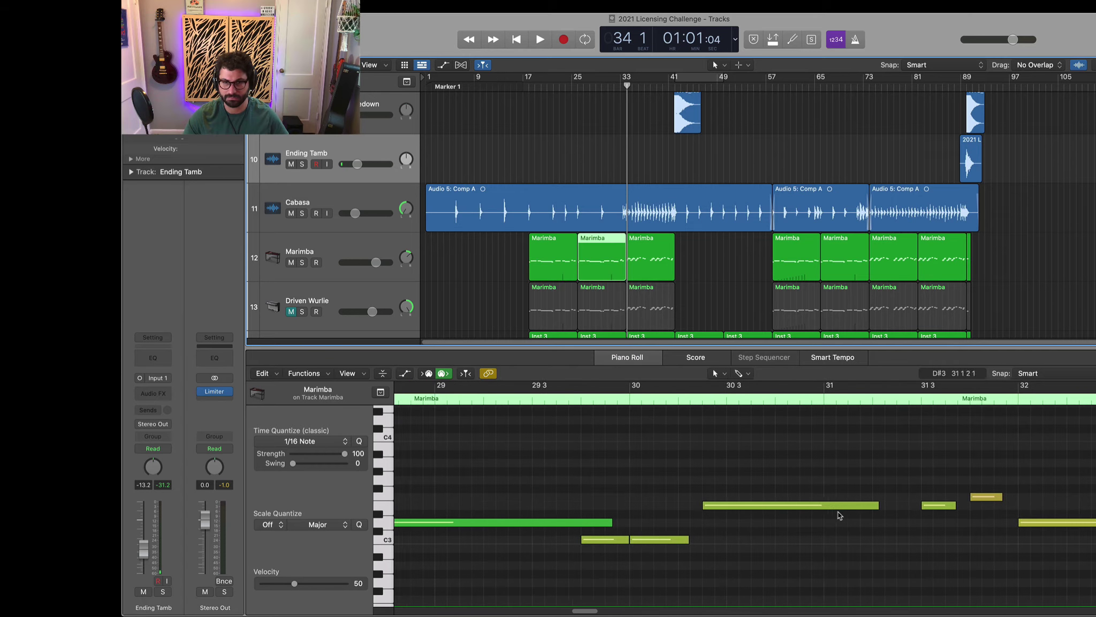
scroll(839, 516, left, 10)
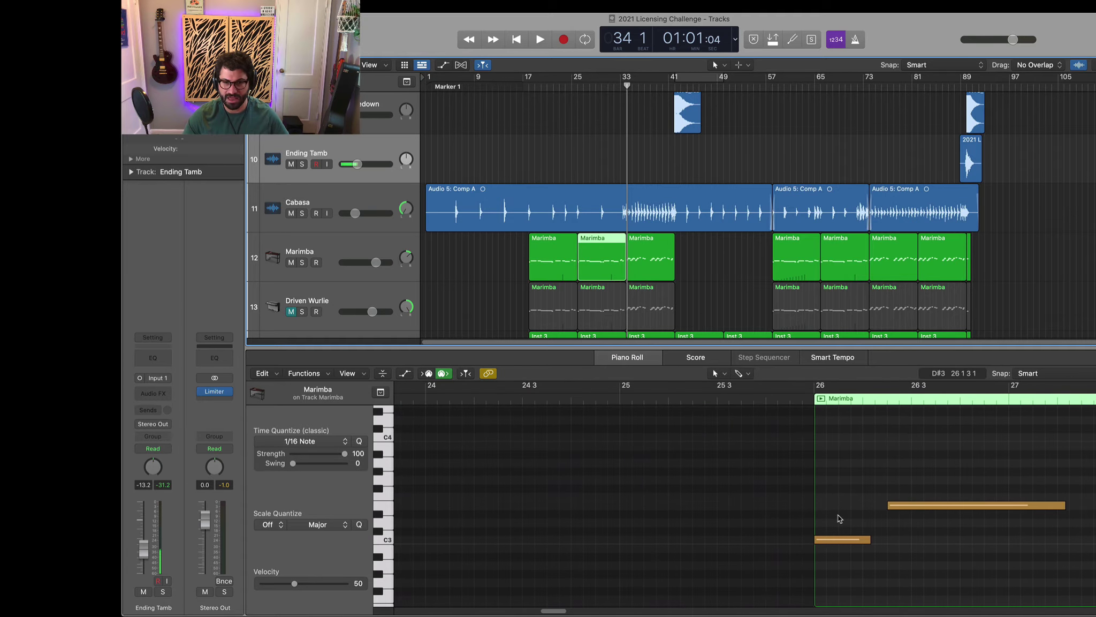
scroll(918, 470, right, 15)
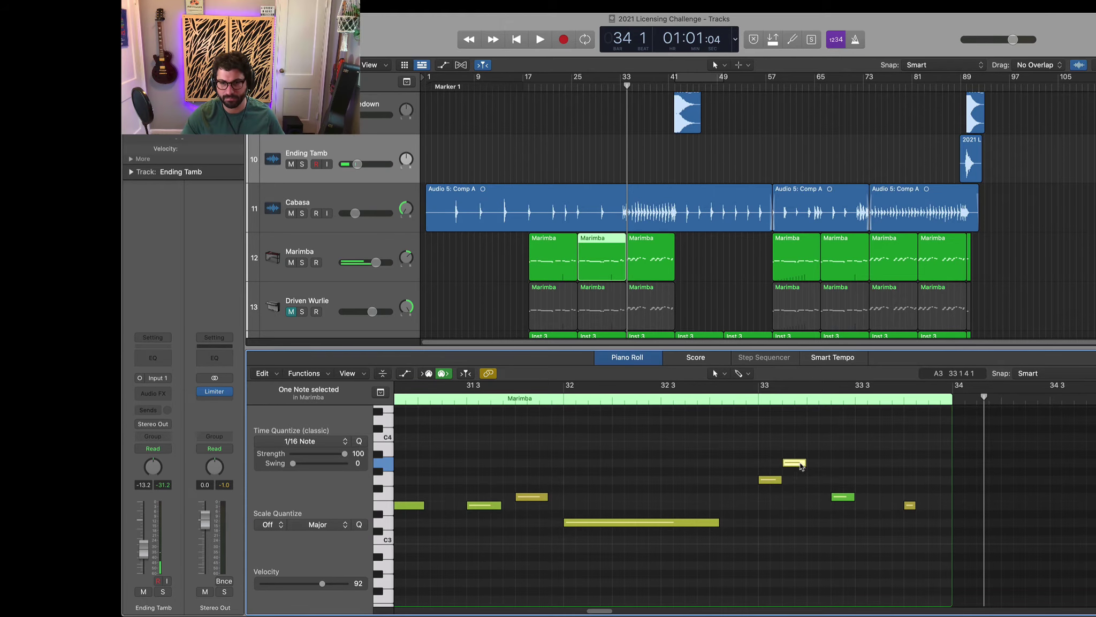
drag(794, 465, 819, 465)
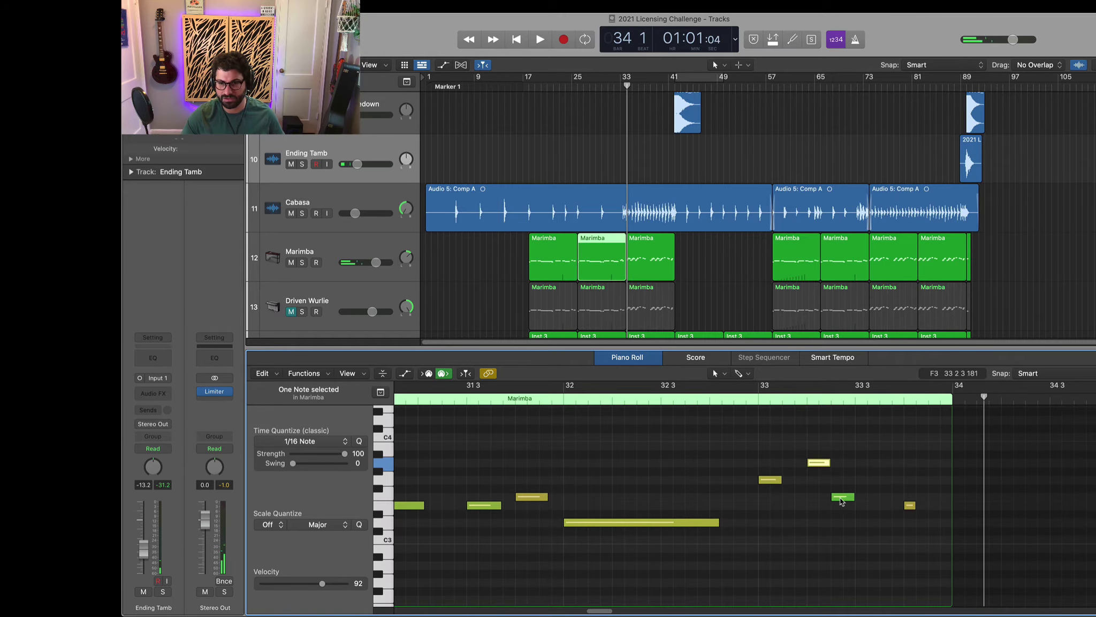
drag(842, 500, 867, 496)
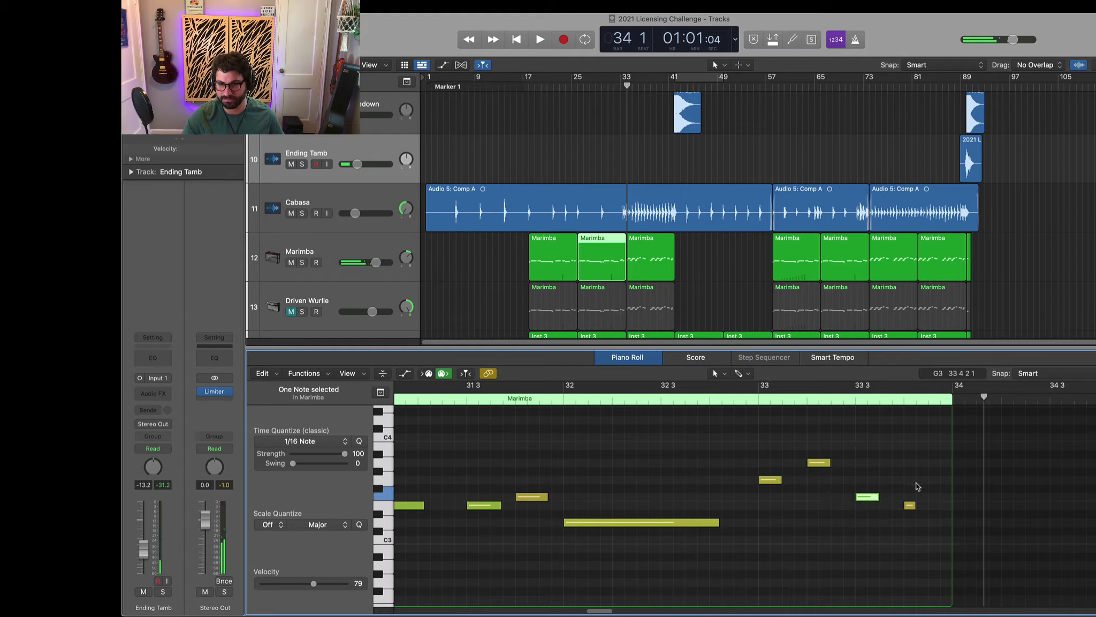
click(814, 465)
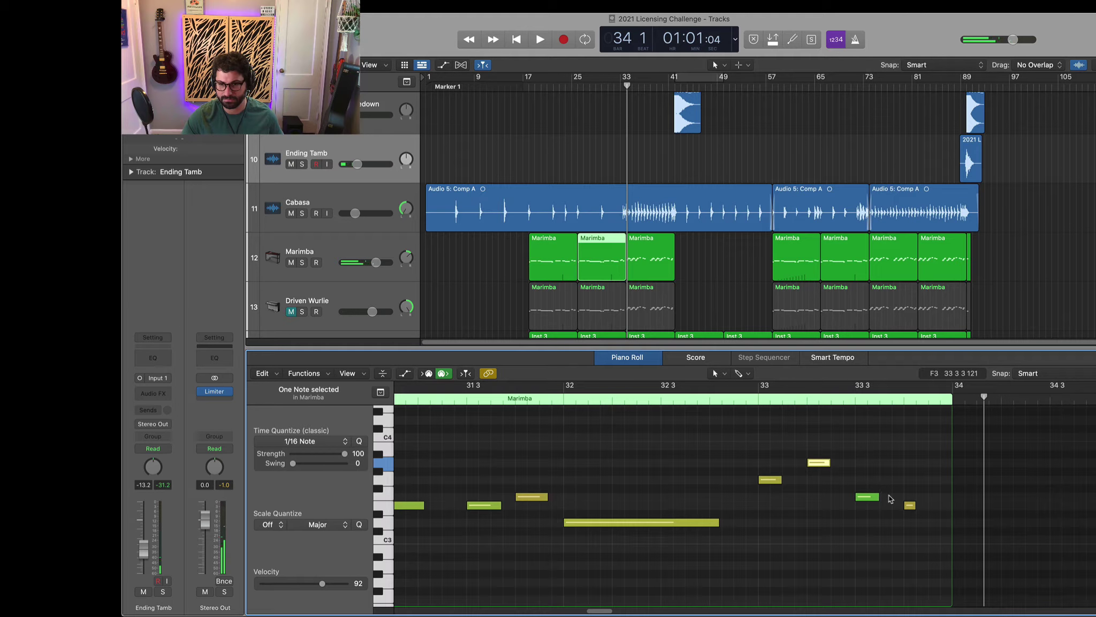
drag(867, 497, 866, 443)
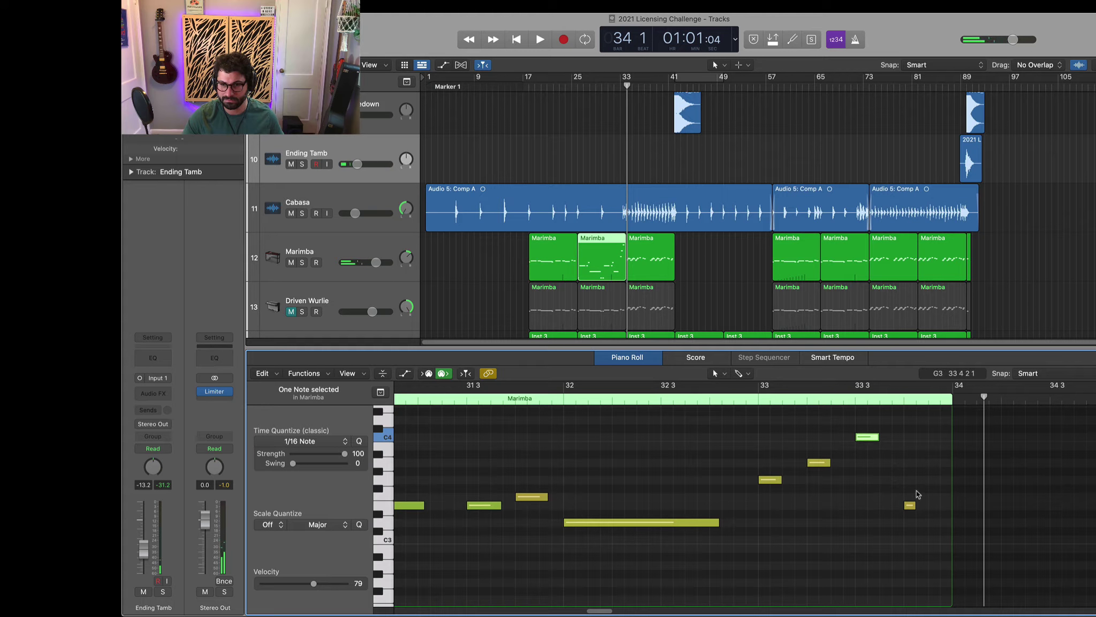
Try the last Marimba lead-in note at E4 and audition the phrase into bar 34
scroll(932, 557, up, 2)
drag(910, 546, 910, 445)
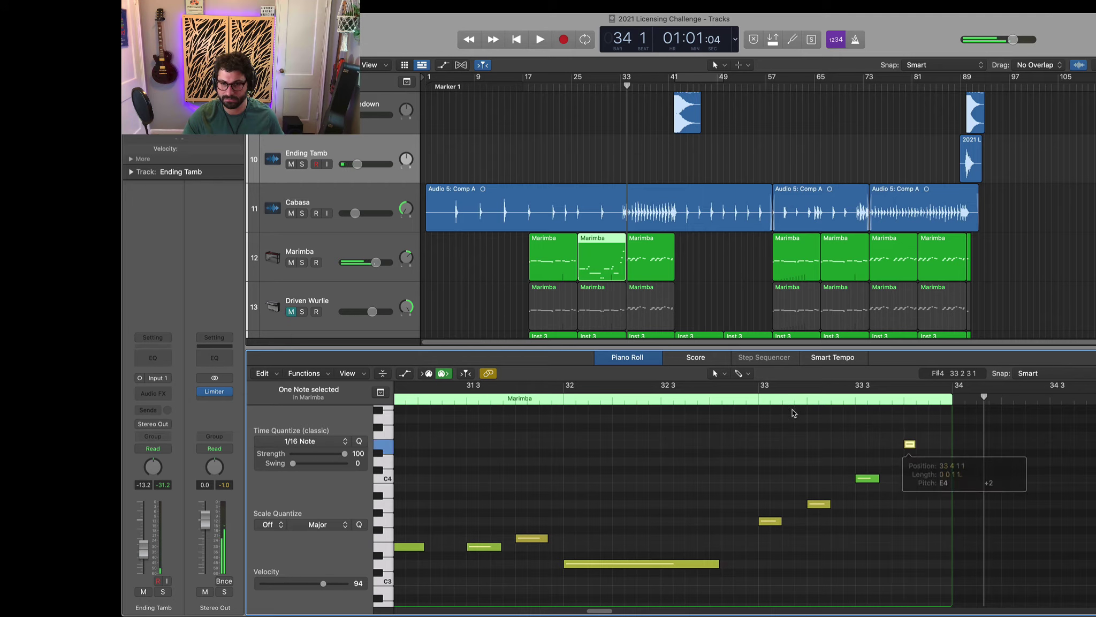
double_click(731, 401)
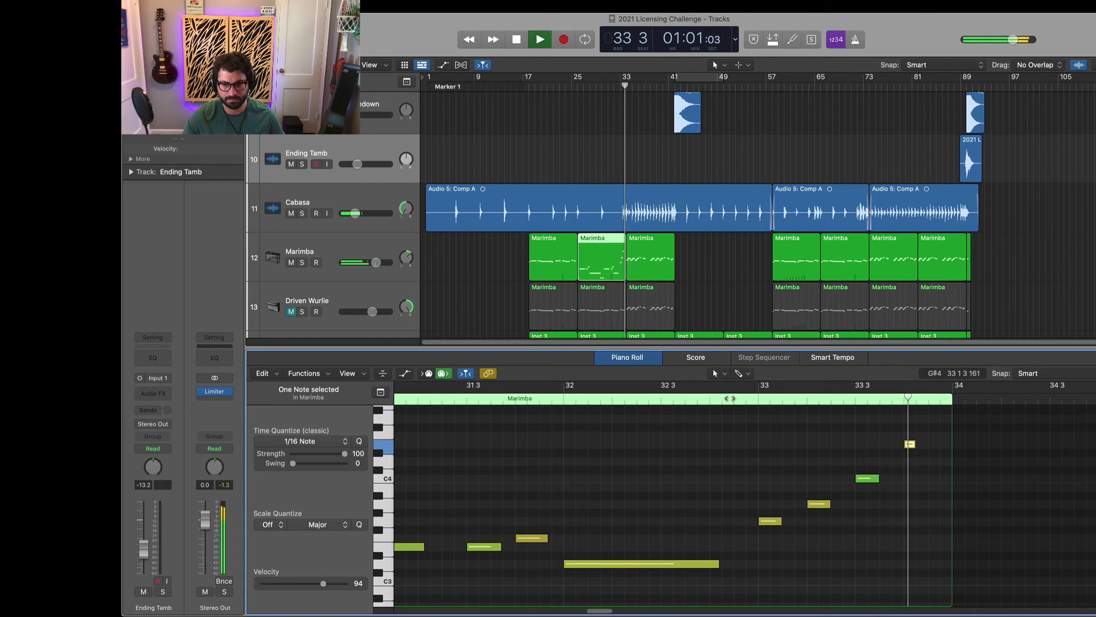
key(space)
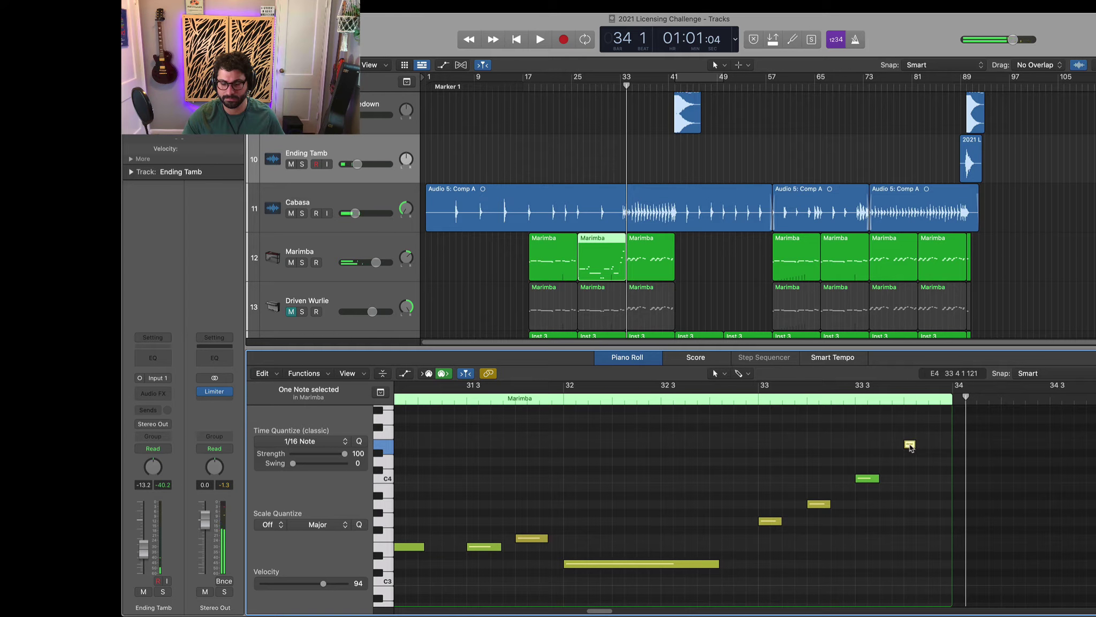
Set the last Marimba lead-in note to D4 and audition the rising phrase into bar 34
drag(910, 446, 910, 461)
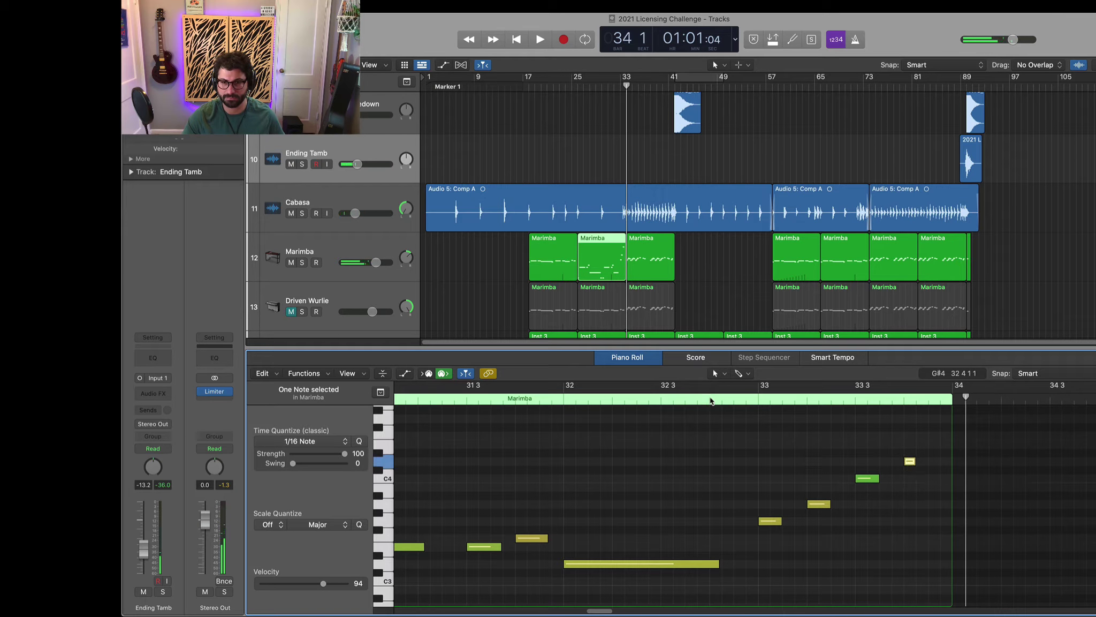
double_click(711, 401)
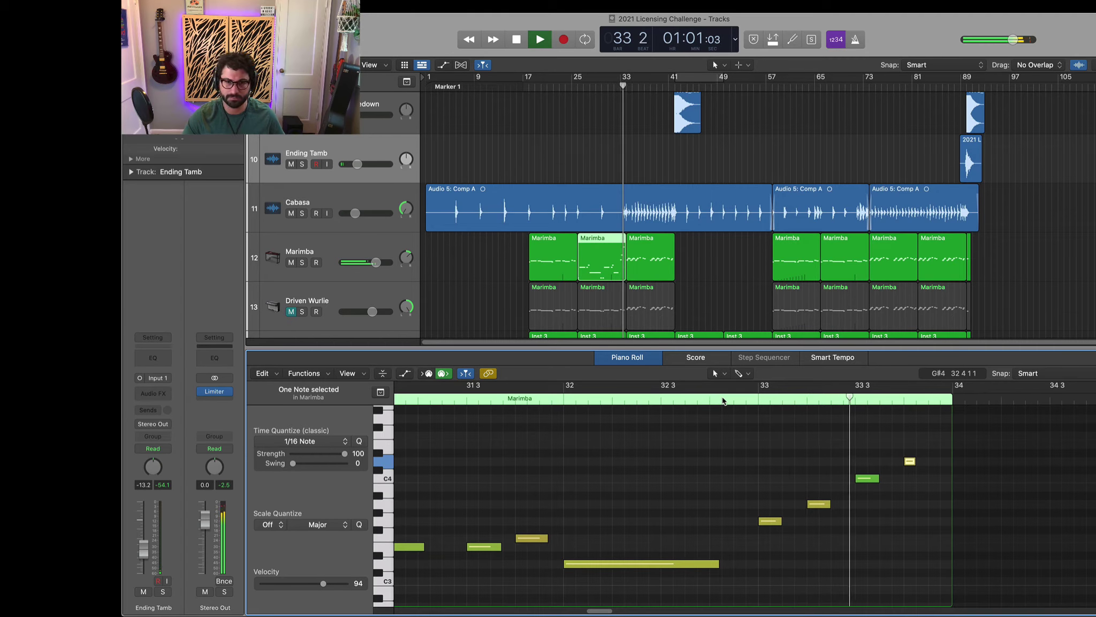
key(space)
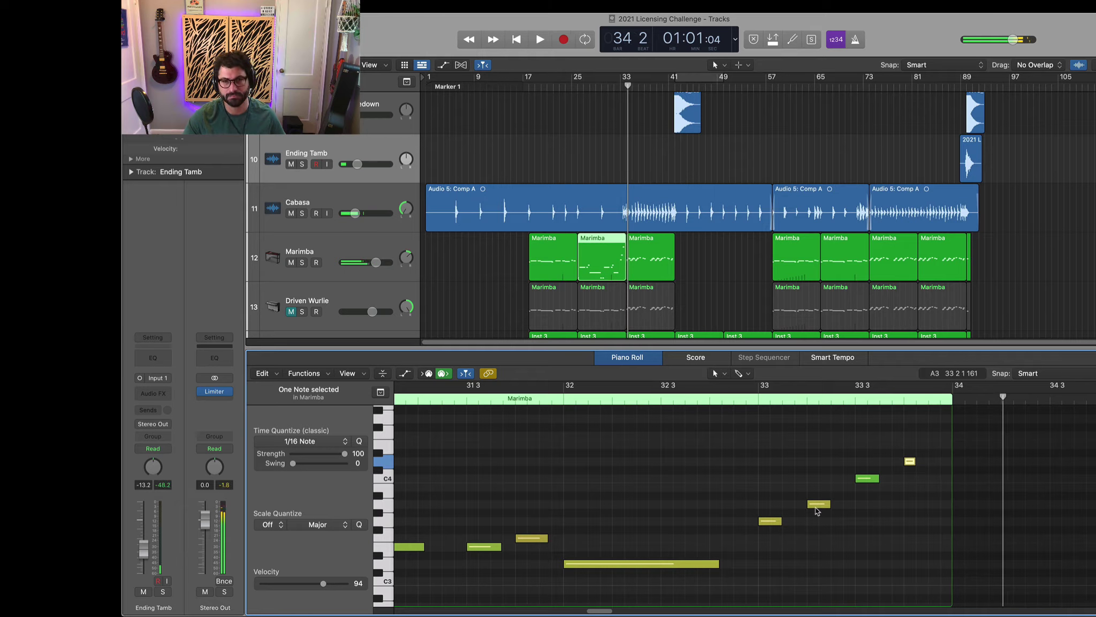
Lengthen the four lead-in notes G3, A3, C4 and D4 together so the first three each last about one beat
drag(760, 431, 927, 558)
mouse_move(913, 464)
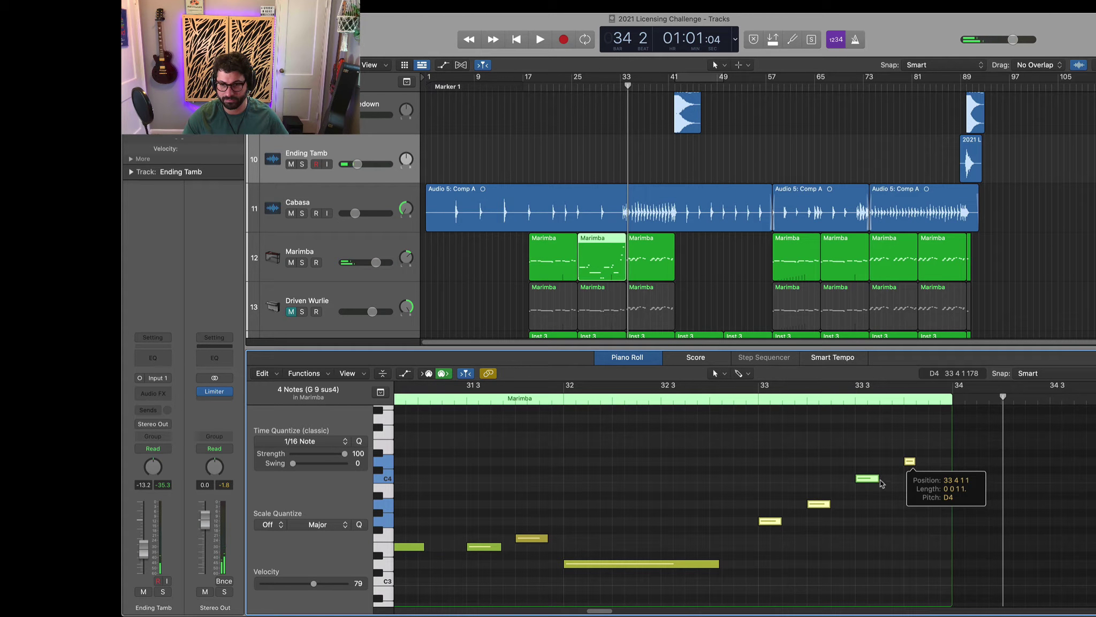
drag(926, 448, 805, 521)
click(904, 504)
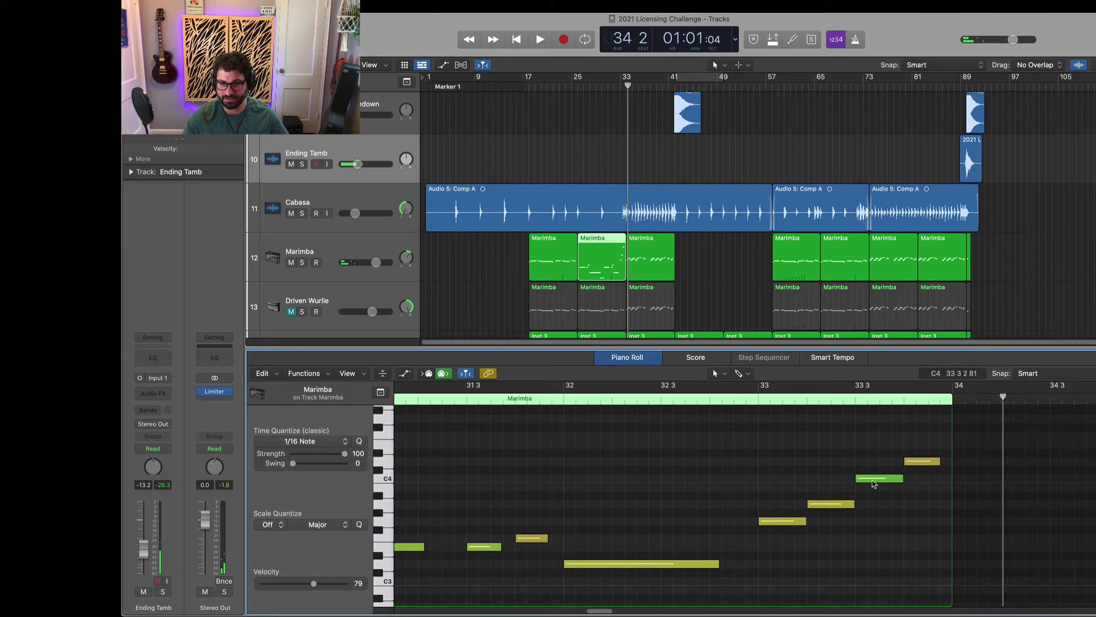
Set the velocity of the A3 lead-in note to 82 and the G3 note to 78, and audition the transition
click(831, 503)
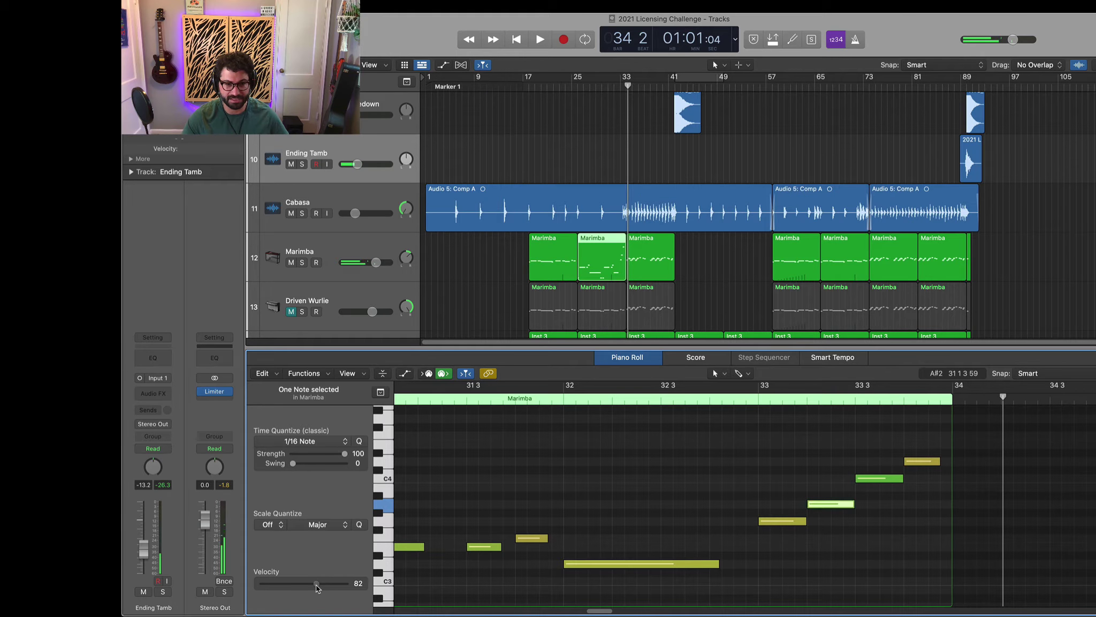
click(782, 520)
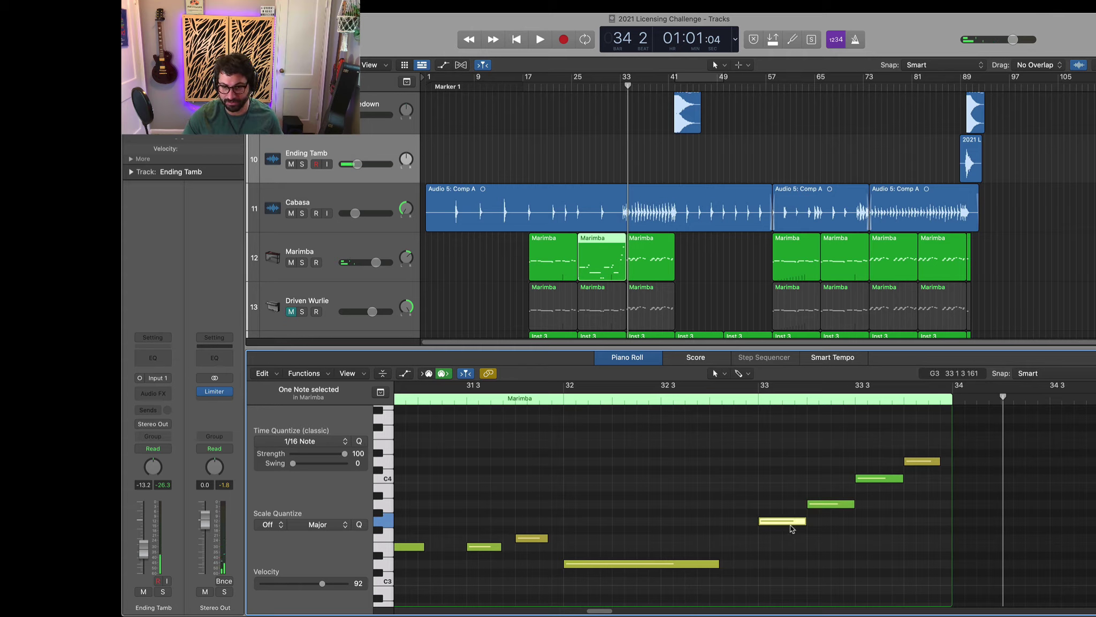
drag(322, 583, 314, 585)
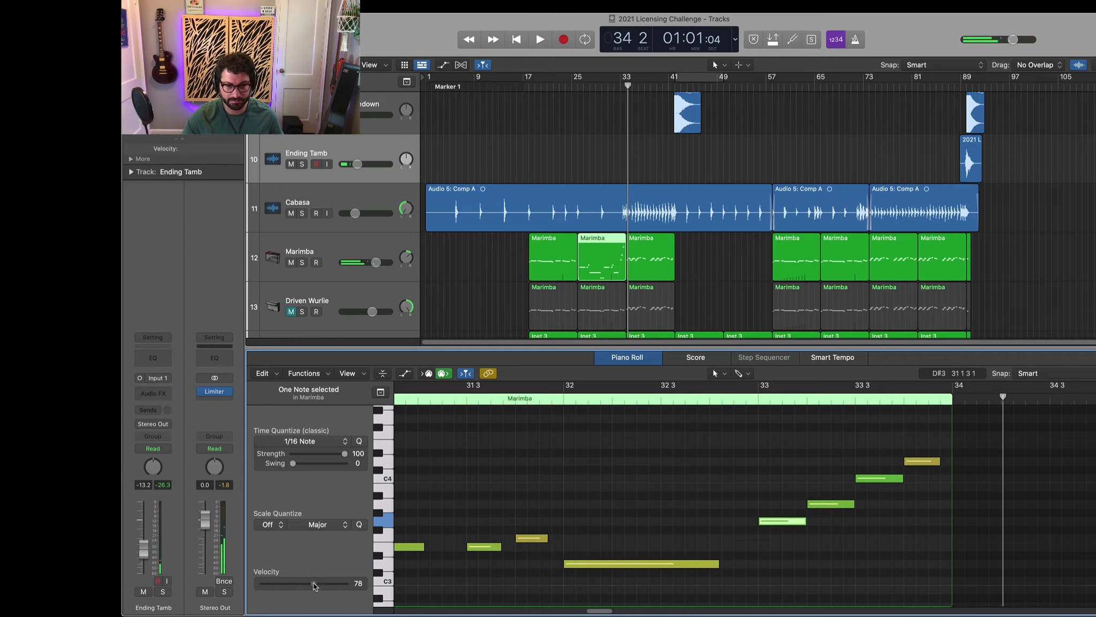
double_click(657, 402)
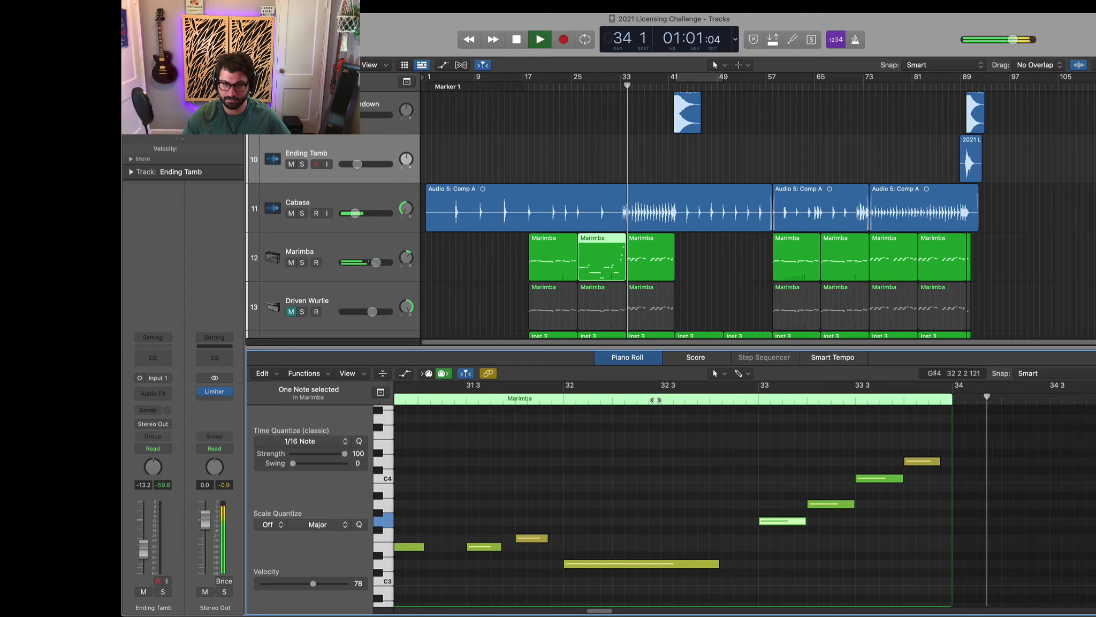
key(space)
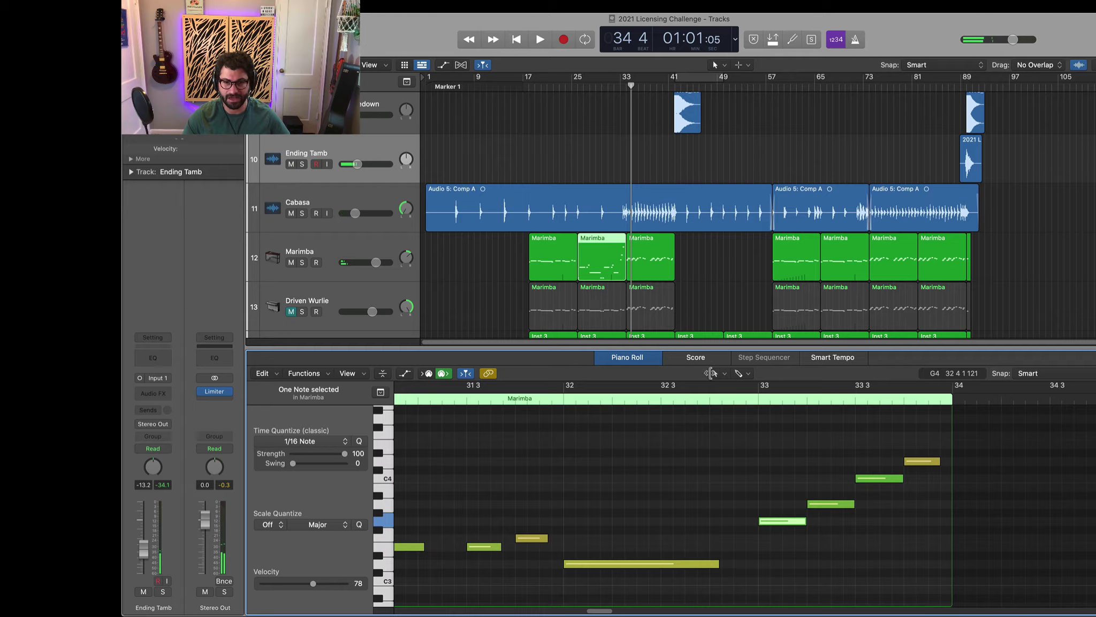
Select the four Marimba lead-in notes, unmute Driven Wurlie and delete the three lead-in notes from its bar 33
drag(774, 422, 935, 593)
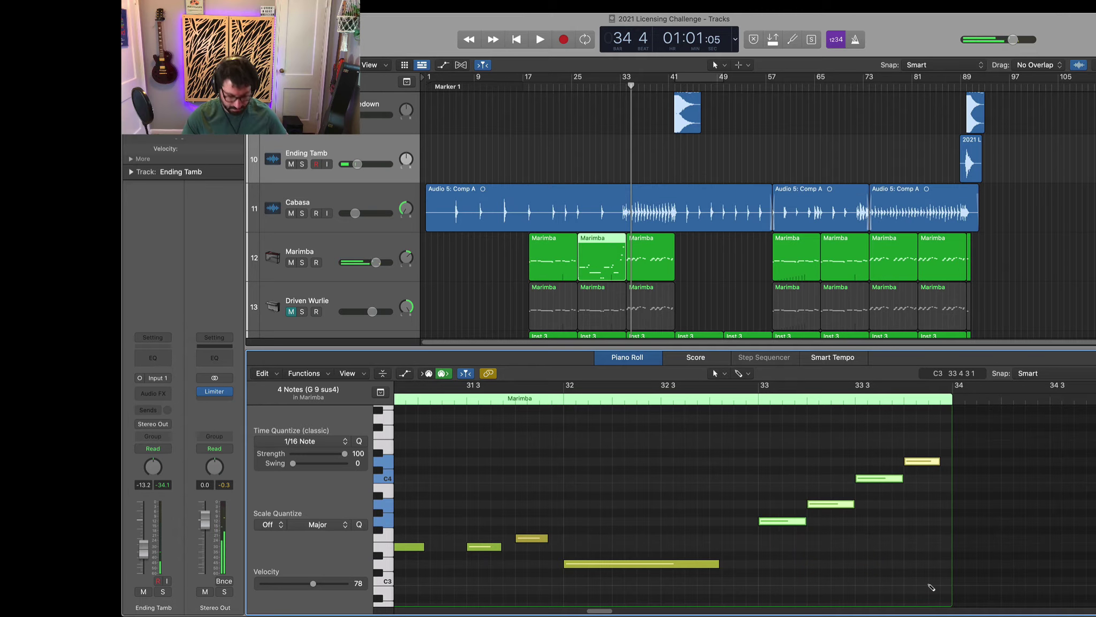
click(614, 310)
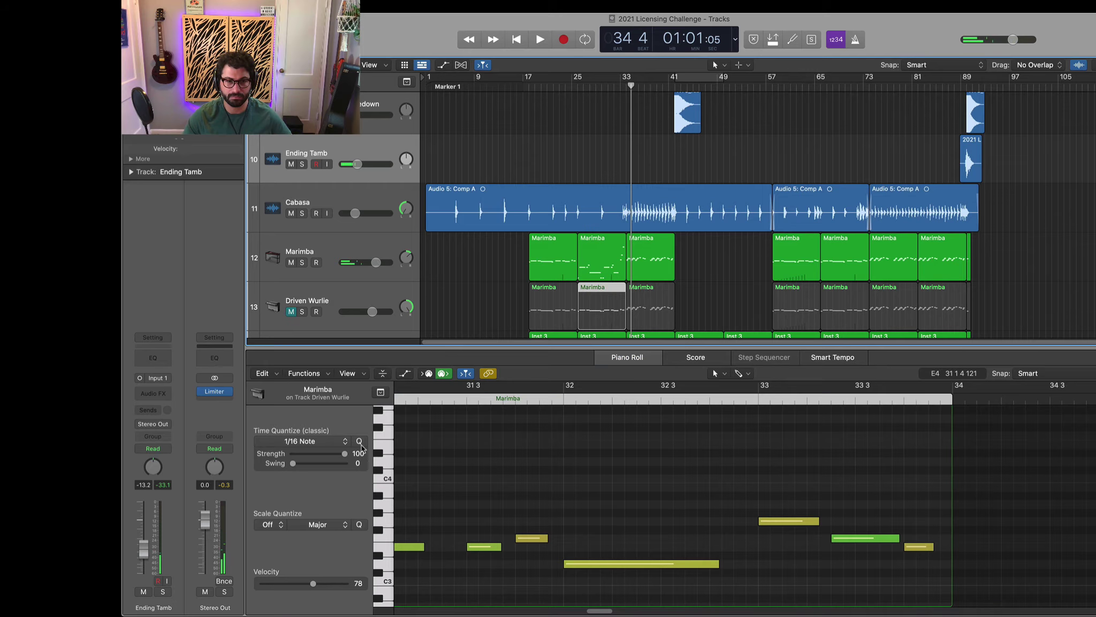
click(292, 311)
drag(781, 468, 934, 521)
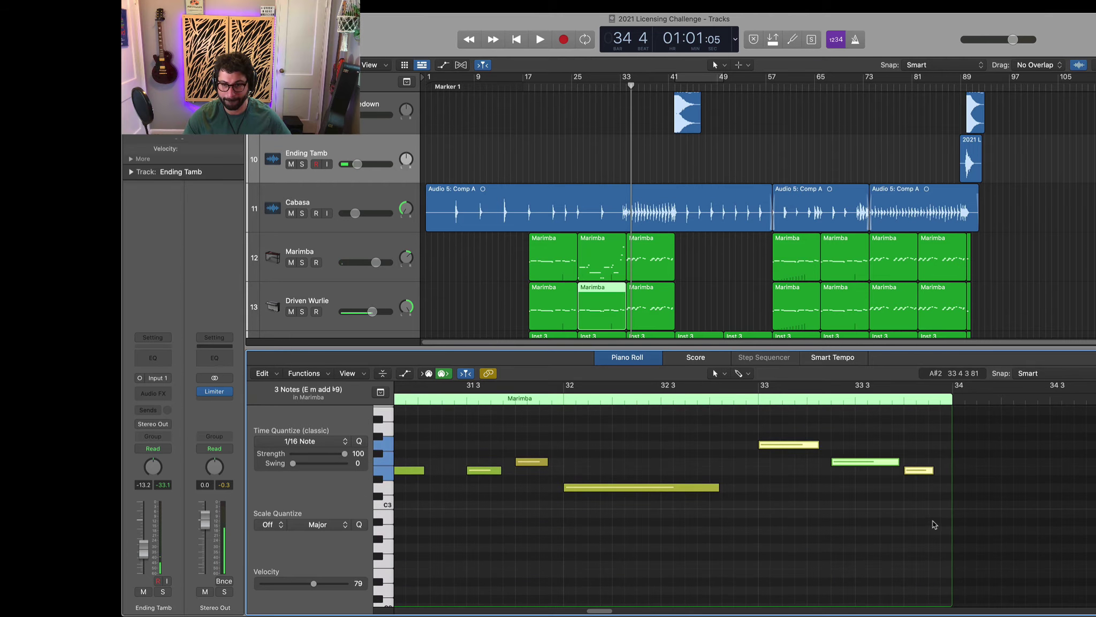
key(Delete)
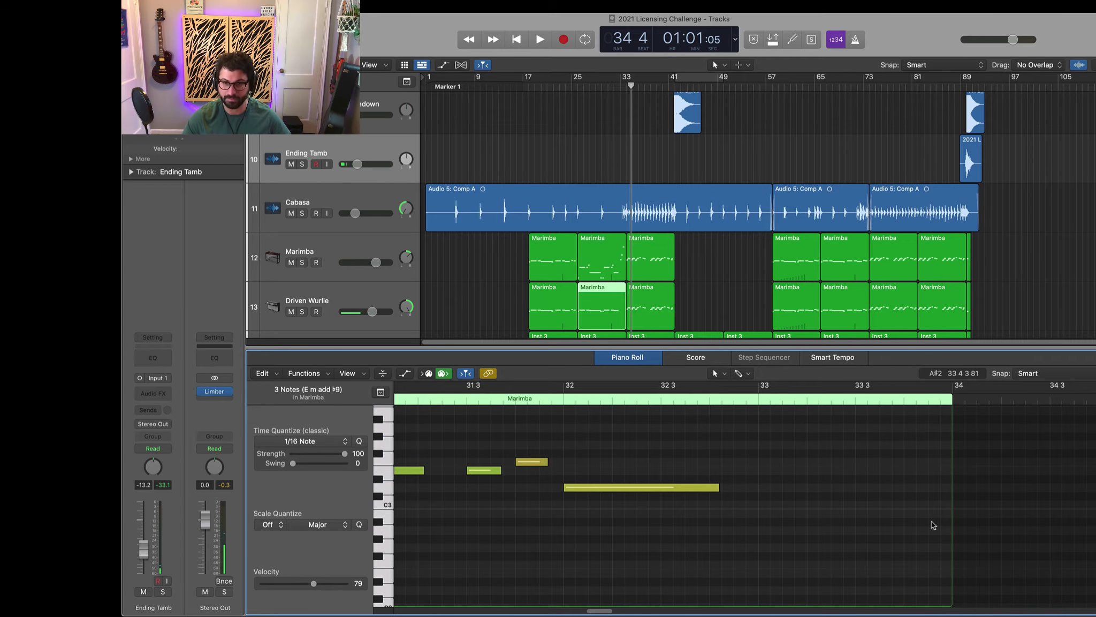
Paste the four copied lead-in notes at bar 33 of the Driven Wurlie region and audition the run into bar 34
double_click(760, 403)
key(super+z)
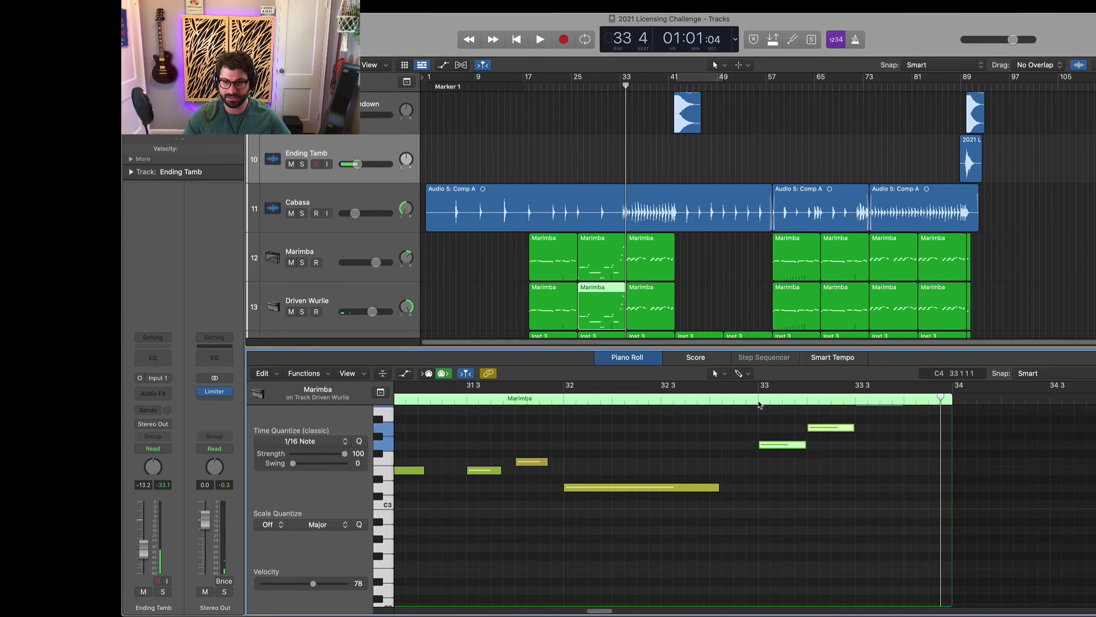
double_click(687, 403)
scroll(777, 491, up, 4)
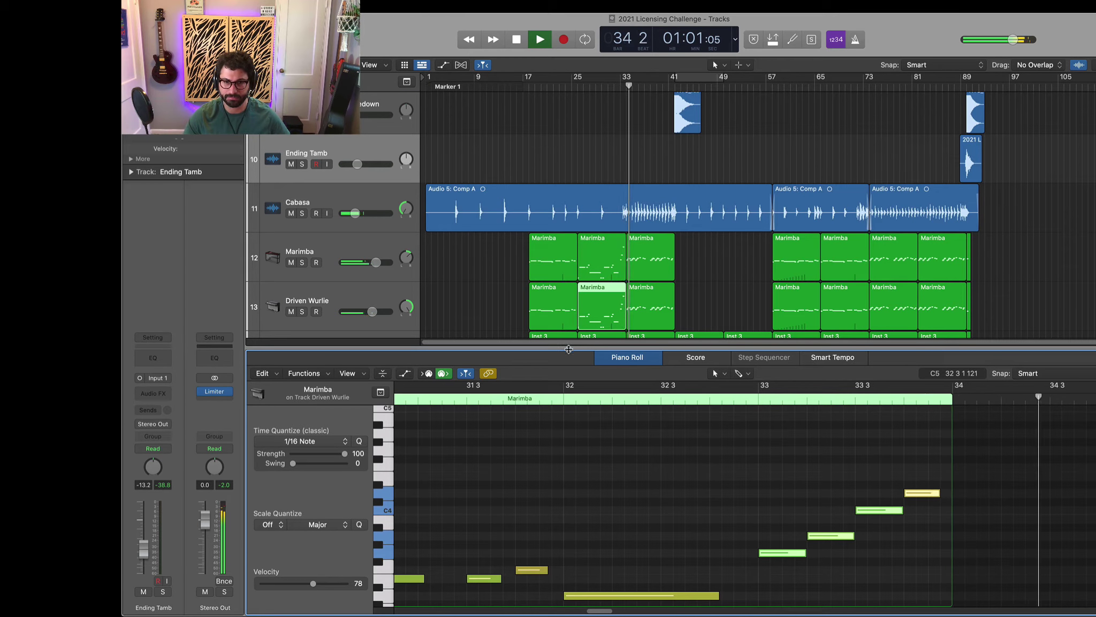
key(space)
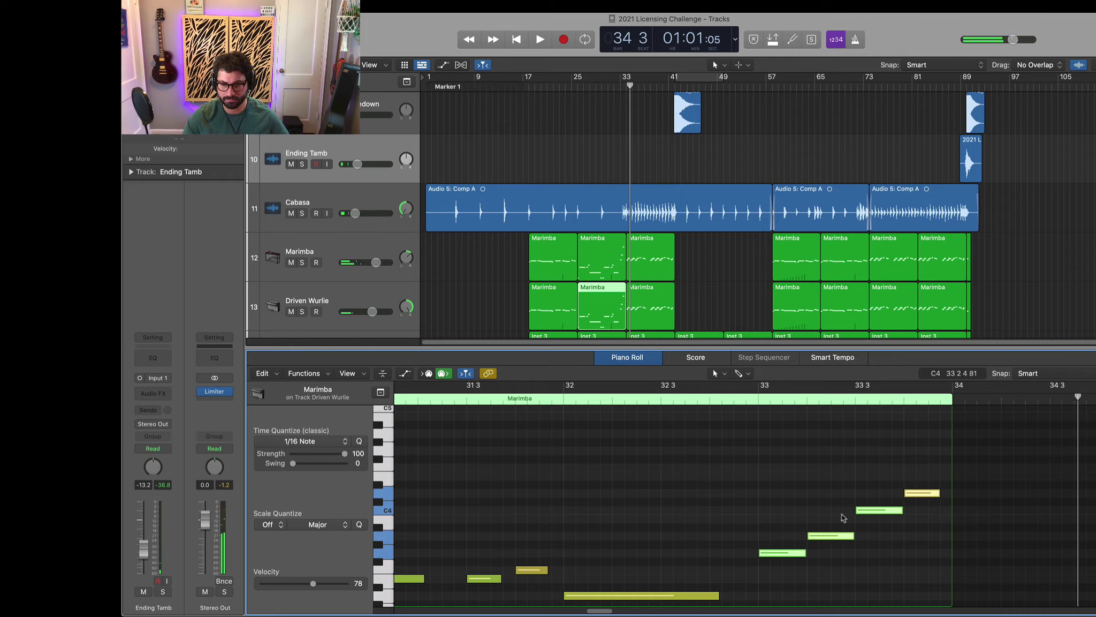
Check the opening note of the Driven Wurlie region at bar 34 against the pasted lead-in run
click(794, 553)
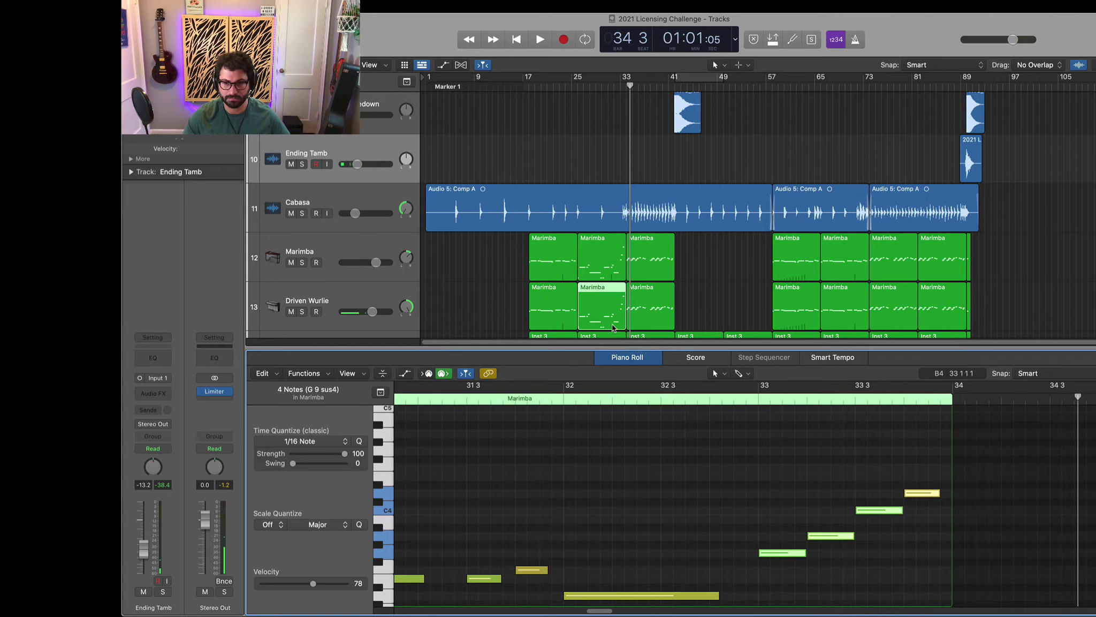
click(633, 304)
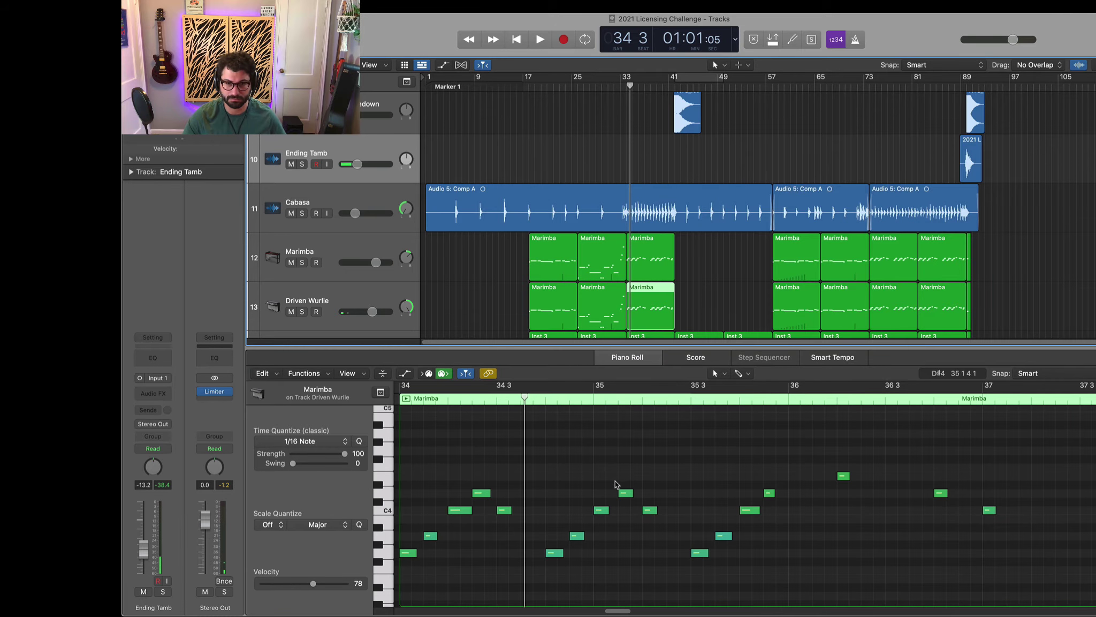
click(514, 553)
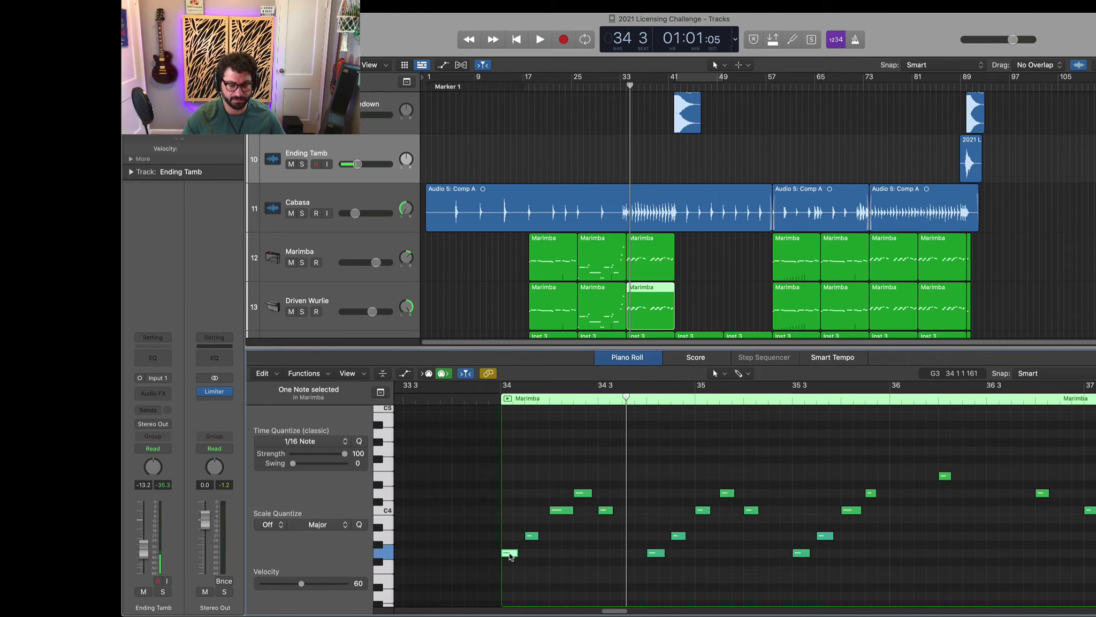
mouse_move(510, 557)
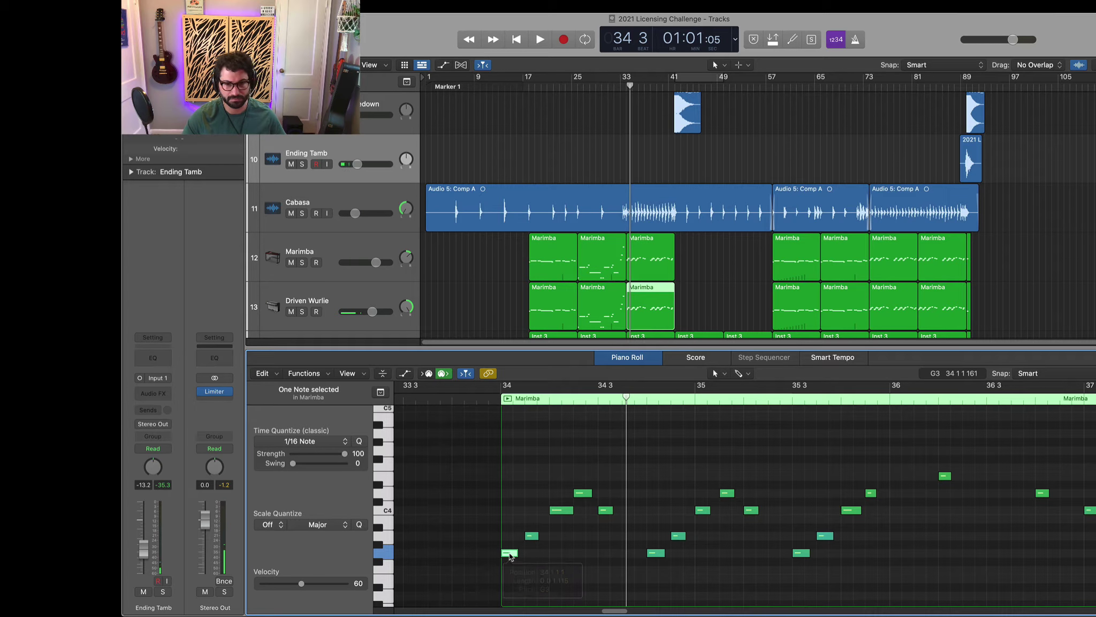
scroll(533, 514, down, 3)
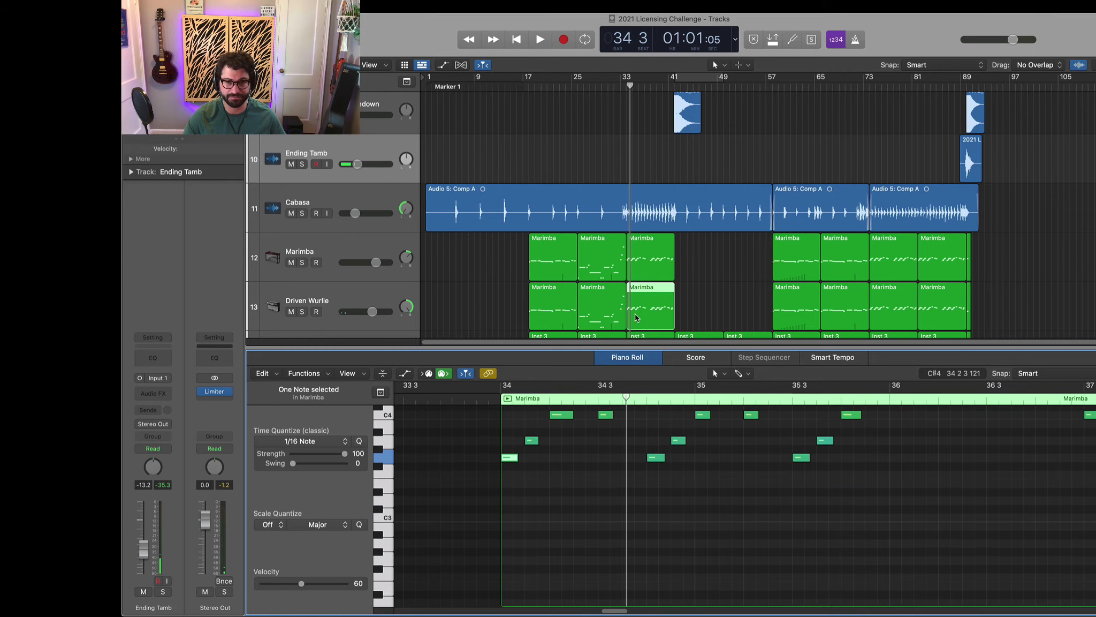
scroll(508, 480, up, 1)
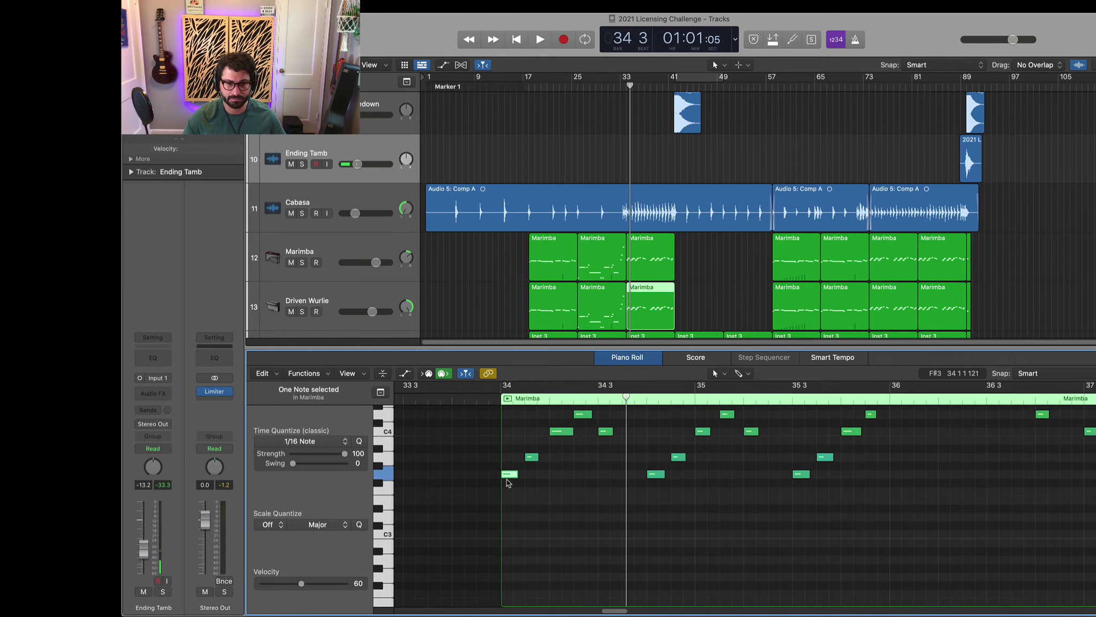
Transpose the four Driven Wurlie lead-in notes down an octave so the run starts at G2, and audition the transition
click(604, 323)
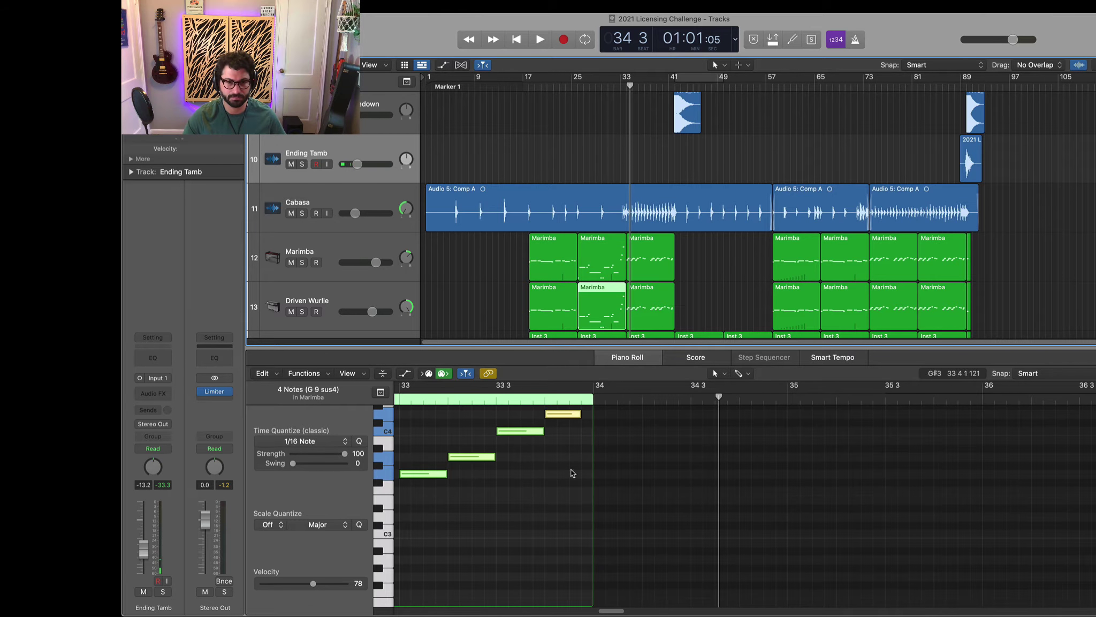
scroll(573, 473, left, 5)
scroll(759, 437, up, 3)
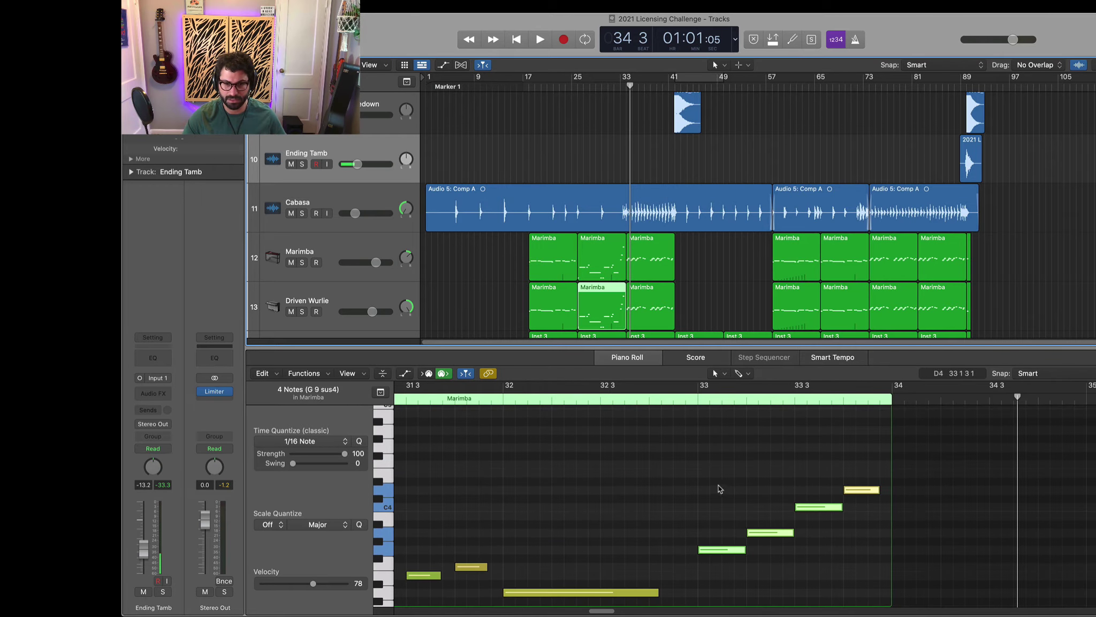
drag(708, 454, 881, 587)
scroll(735, 558, down, 2)
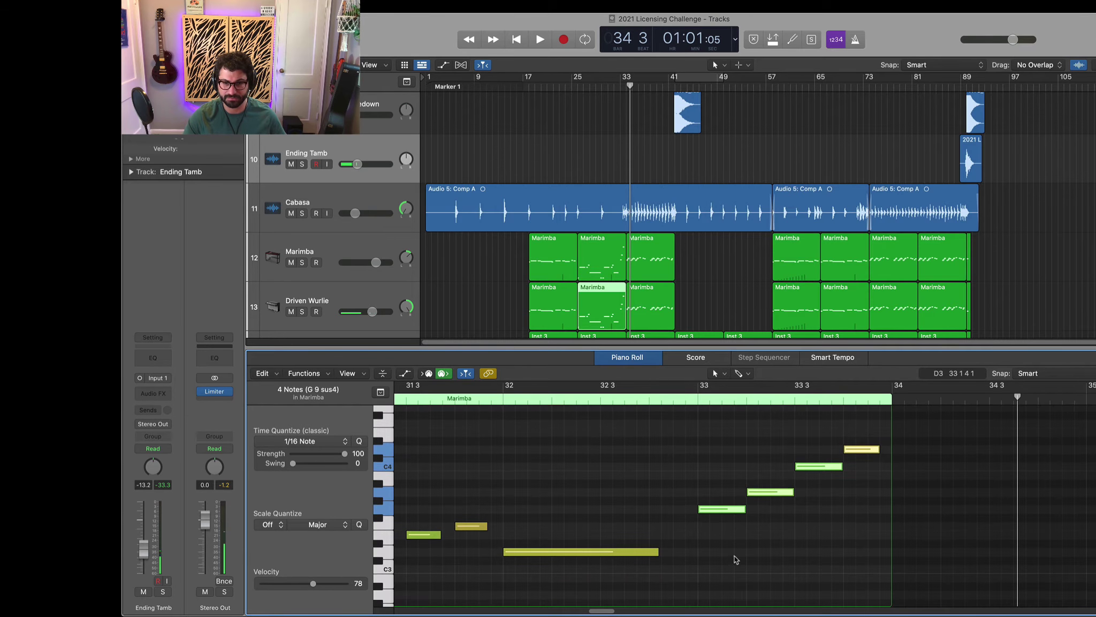
scroll(709, 508, down, 2)
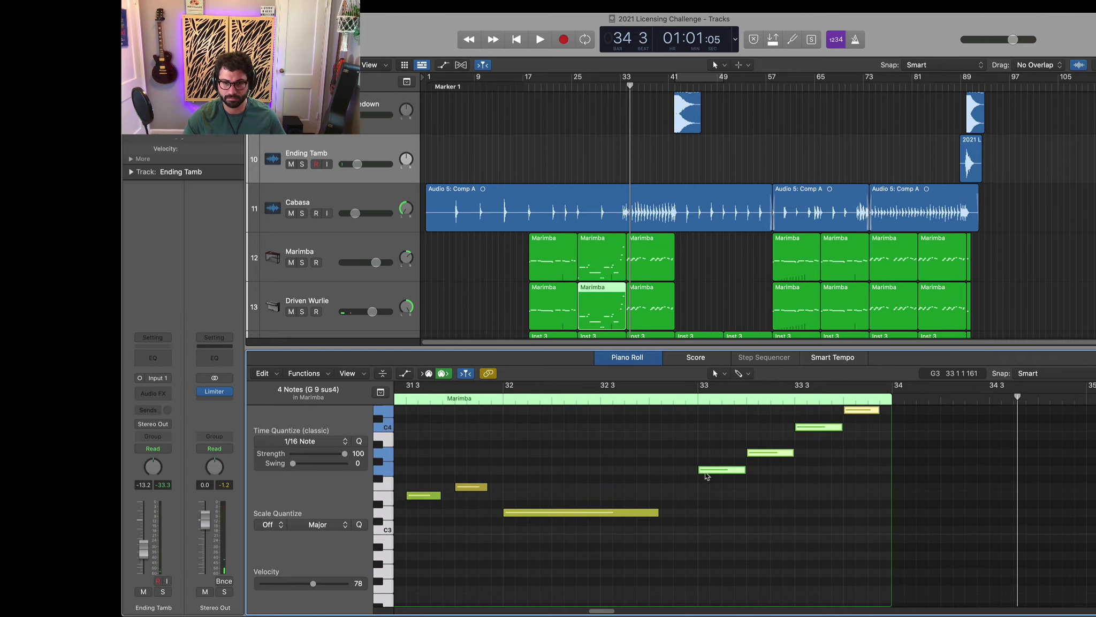
drag(707, 476, 706, 578)
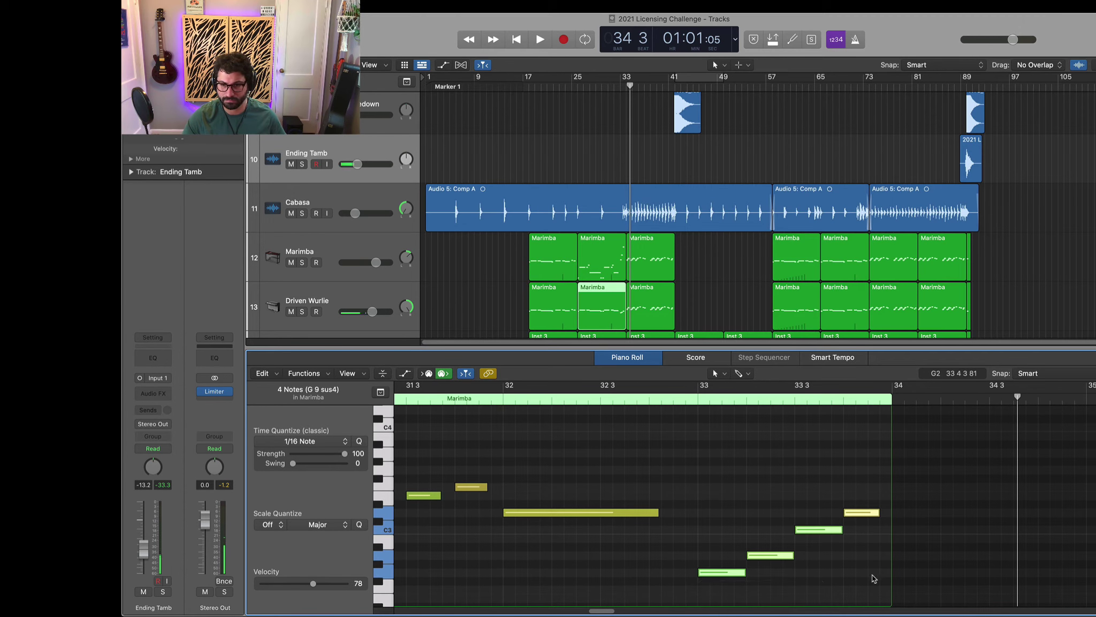
key(space)
click(692, 400)
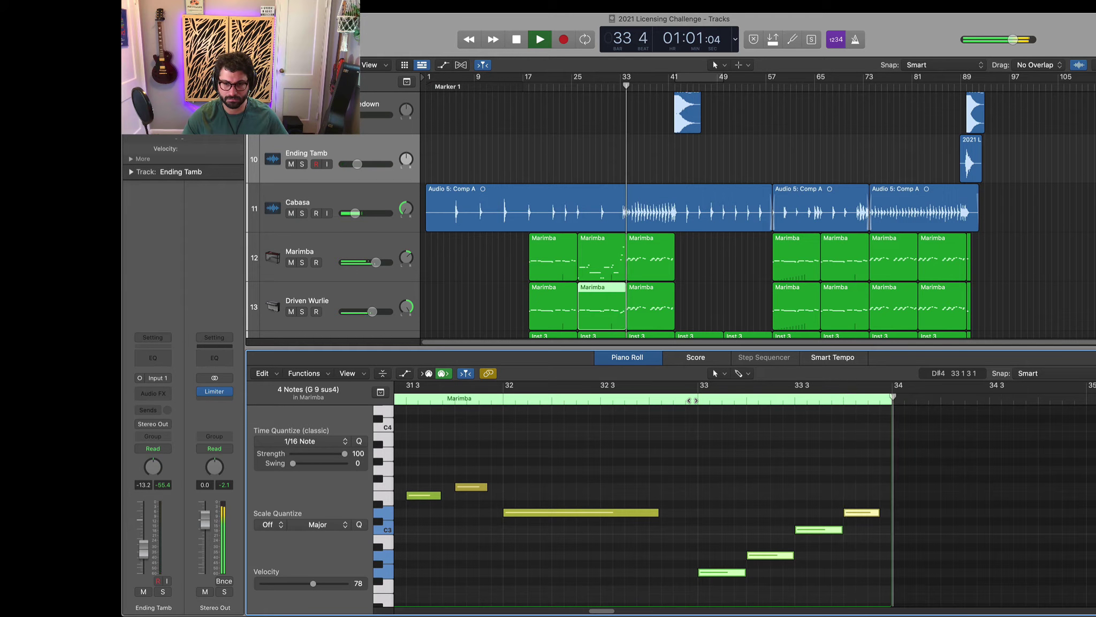
key(space)
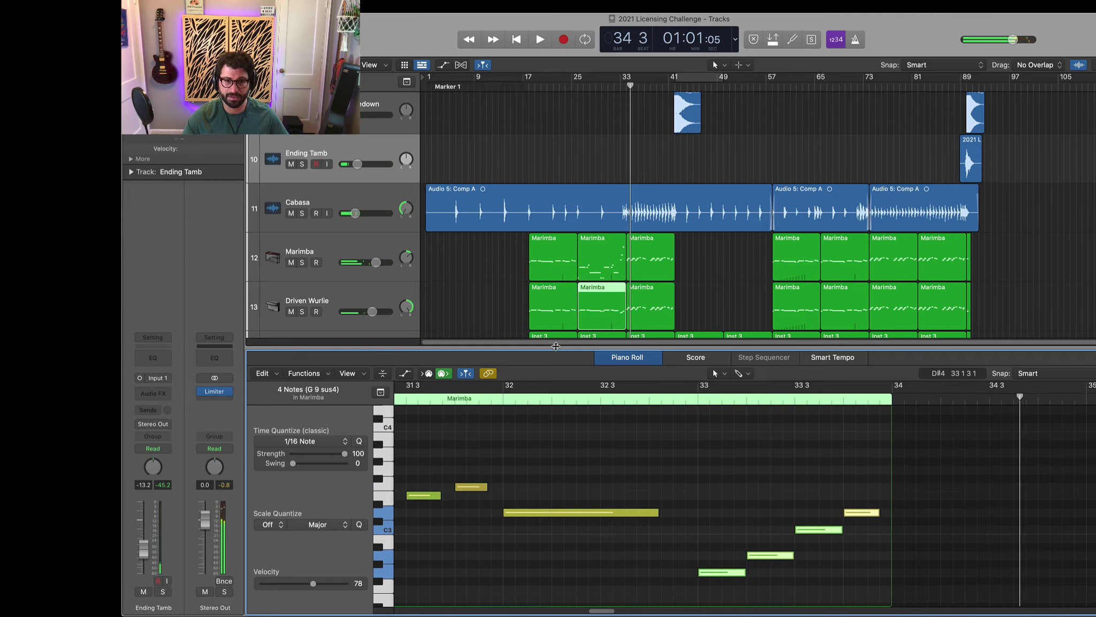
Open the Boesendorfer Grand Piano region before bar 34 and delete the chord notes above the bass line in bar 33
key(p)
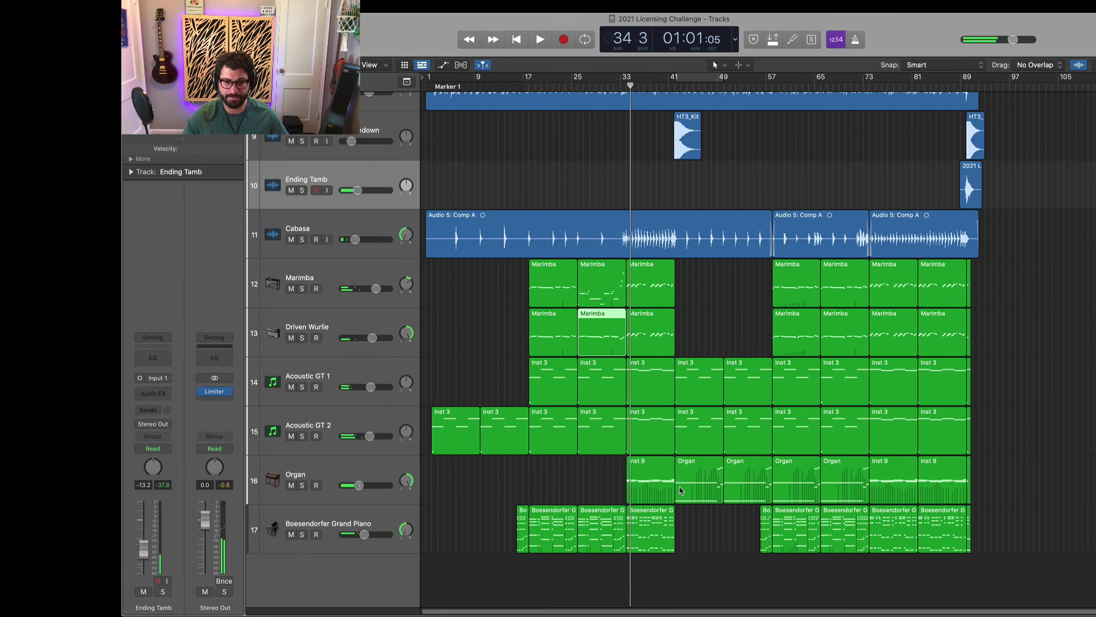
double_click(585, 533)
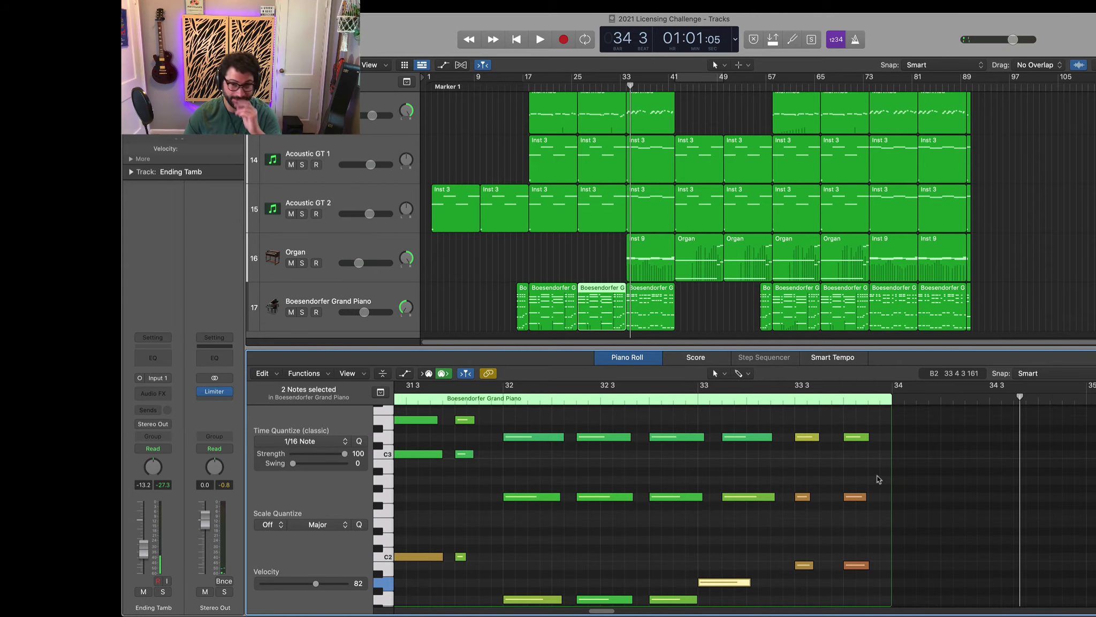
scroll(877, 480, up, 8)
drag(878, 470, 728, 529)
scroll(781, 541, down, 6)
scroll(784, 556, down, 3)
scroll(782, 528, up, 2)
key(Delete)
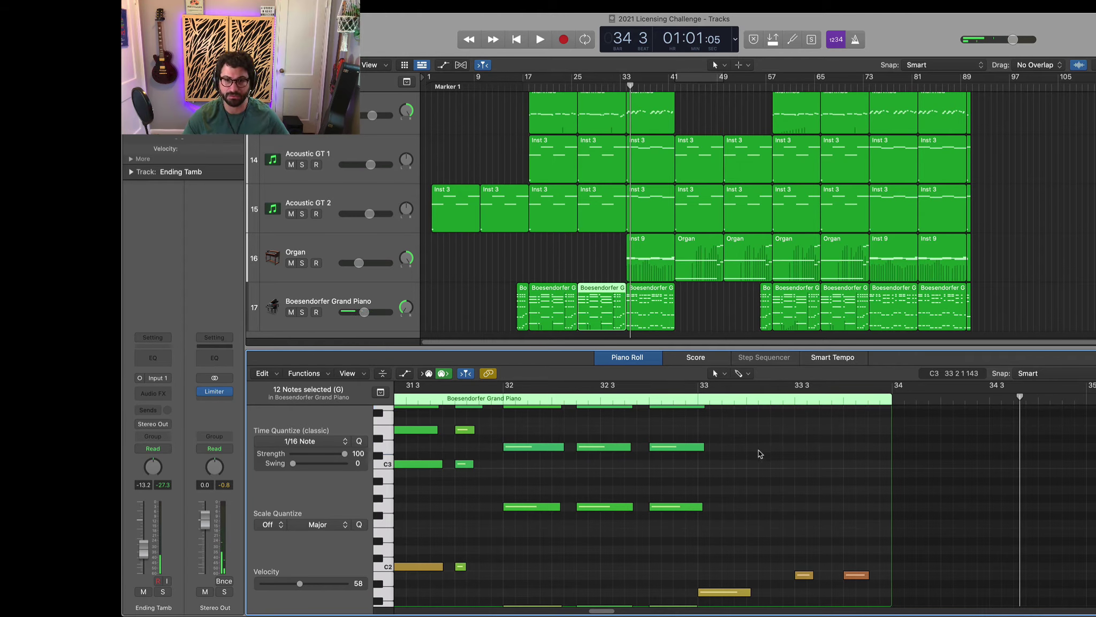
Paste the four-note rising run, G3, A3, C4 and D4, at bar 33 of the Boesendorfer Grand Piano region
click(697, 397)
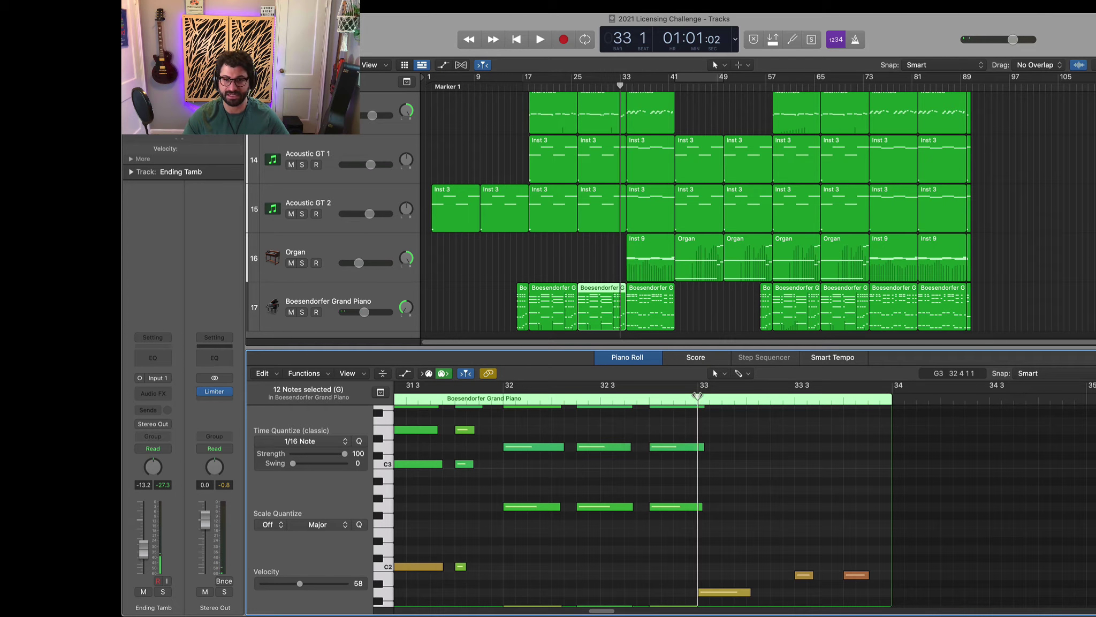
key(super+v)
scroll(765, 479, up, 5)
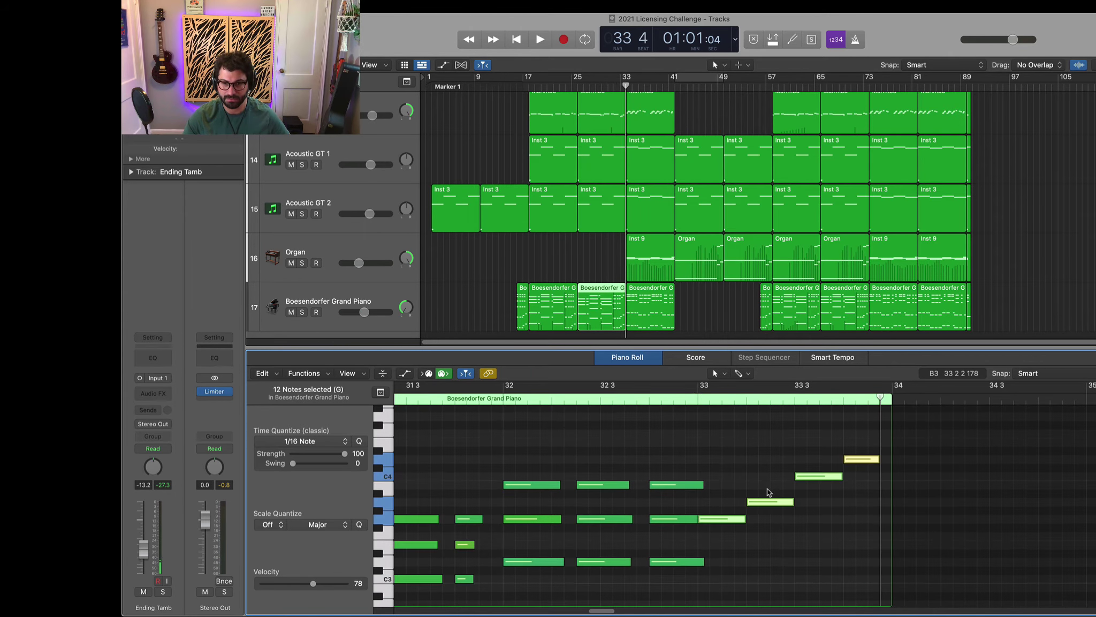
Audition the piano transition and trim the ends of the last bar 32 chord notes that overlap bar 33
click(637, 401)
key(space)
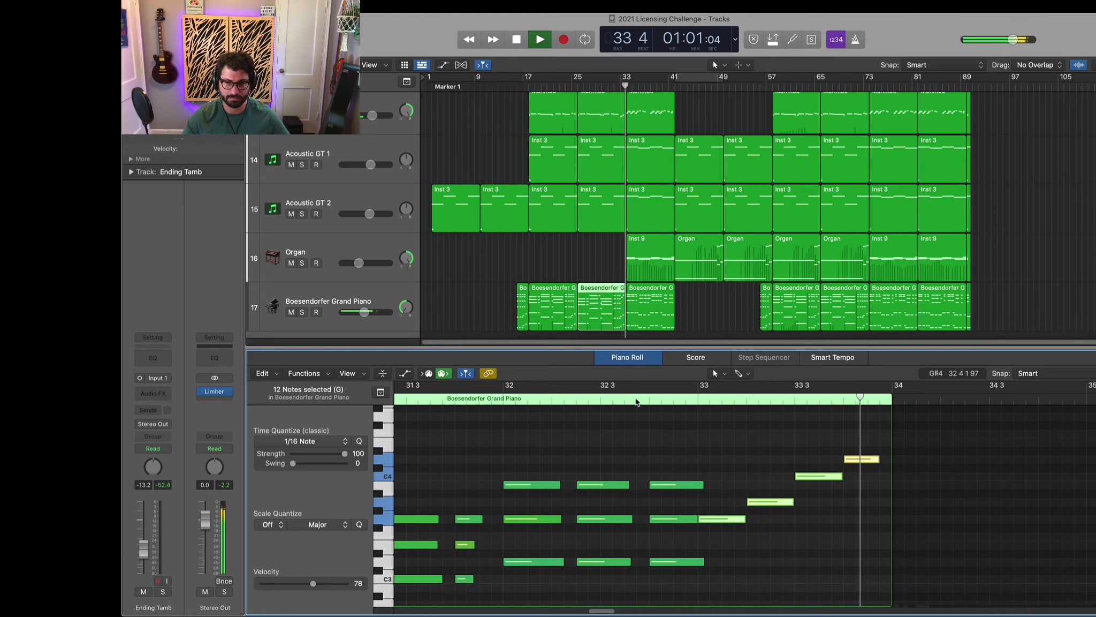
key(space)
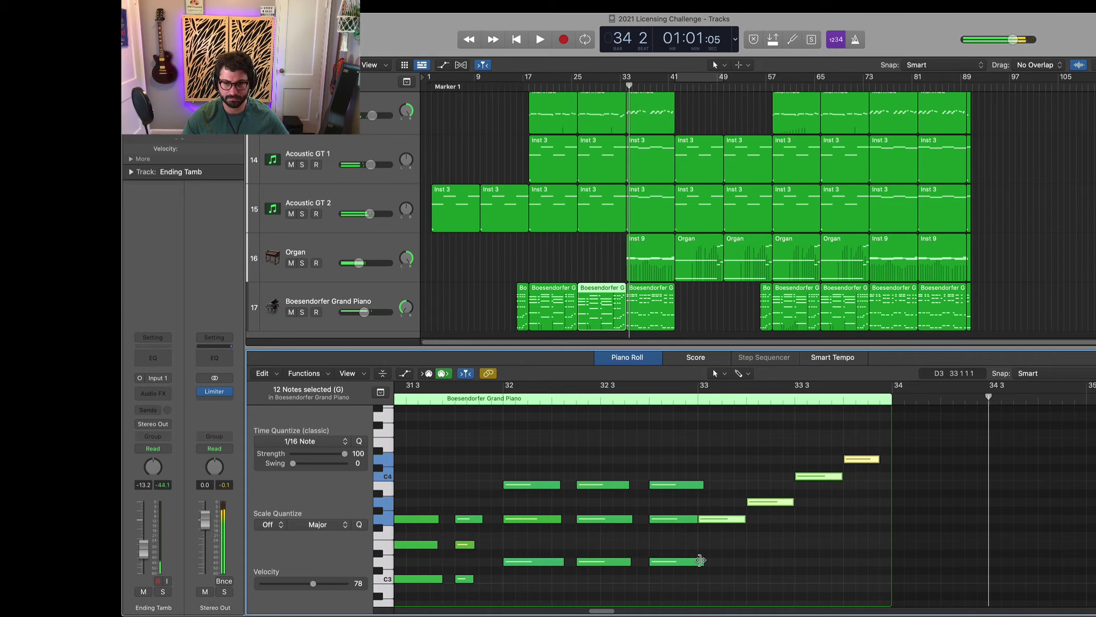
drag(700, 561, 702, 522)
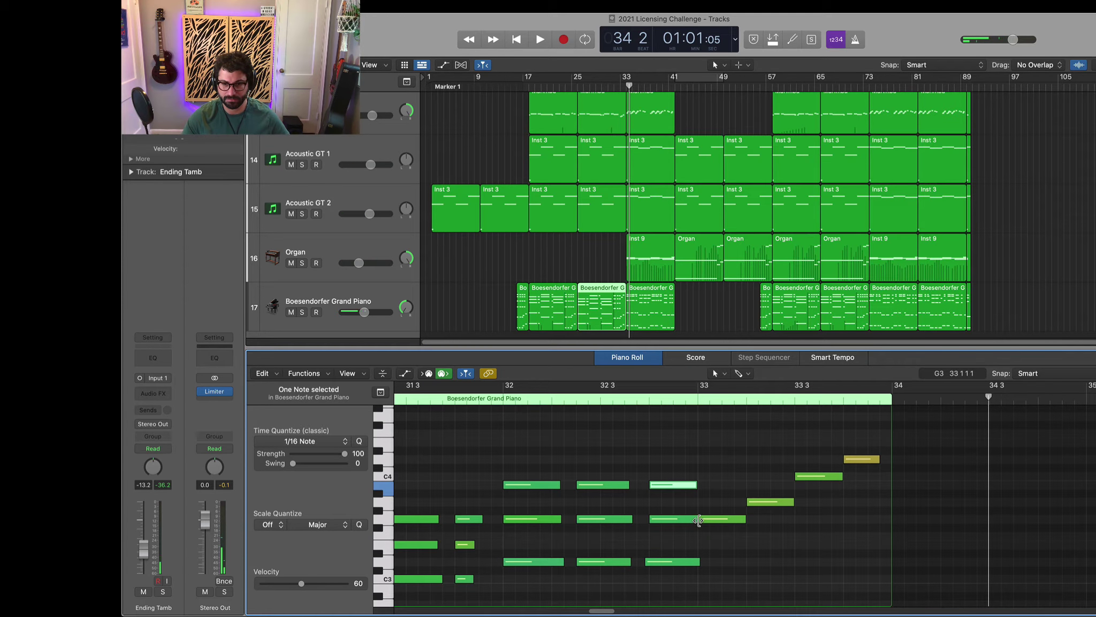
Try splitting each of the four piano lead-in notes into two shorter repeated notes, and audition the result
drag(709, 429, 874, 583)
scroll(774, 546, up, 1)
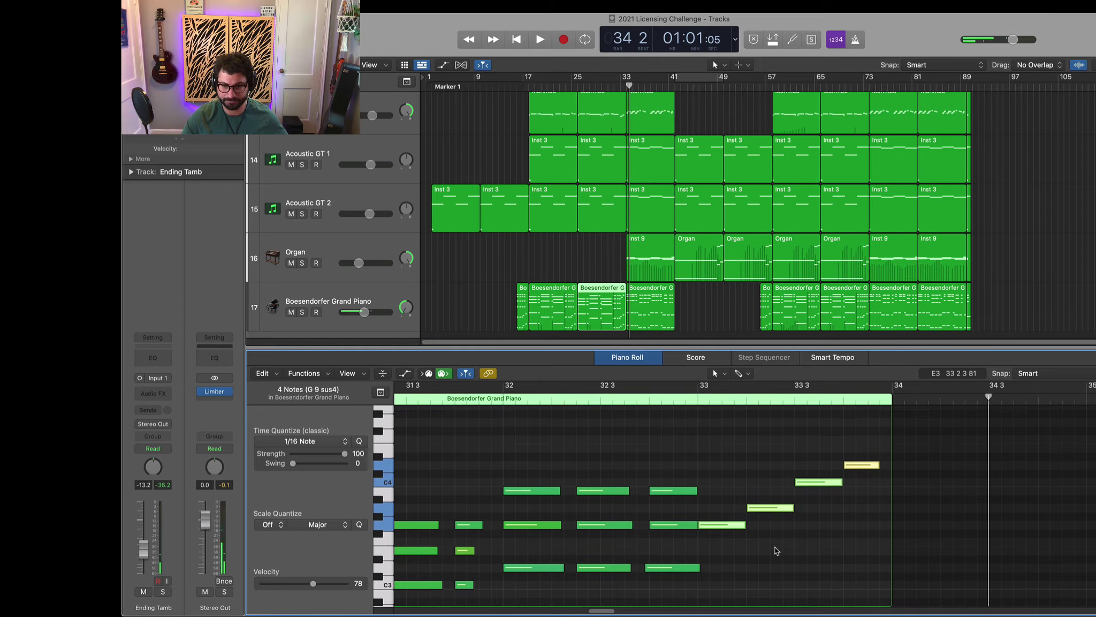
mouse_move(742, 525)
mouse_down()
mouse_move(718, 527)
mouse_move(739, 529)
mouse_up()
click(669, 398)
key(space)
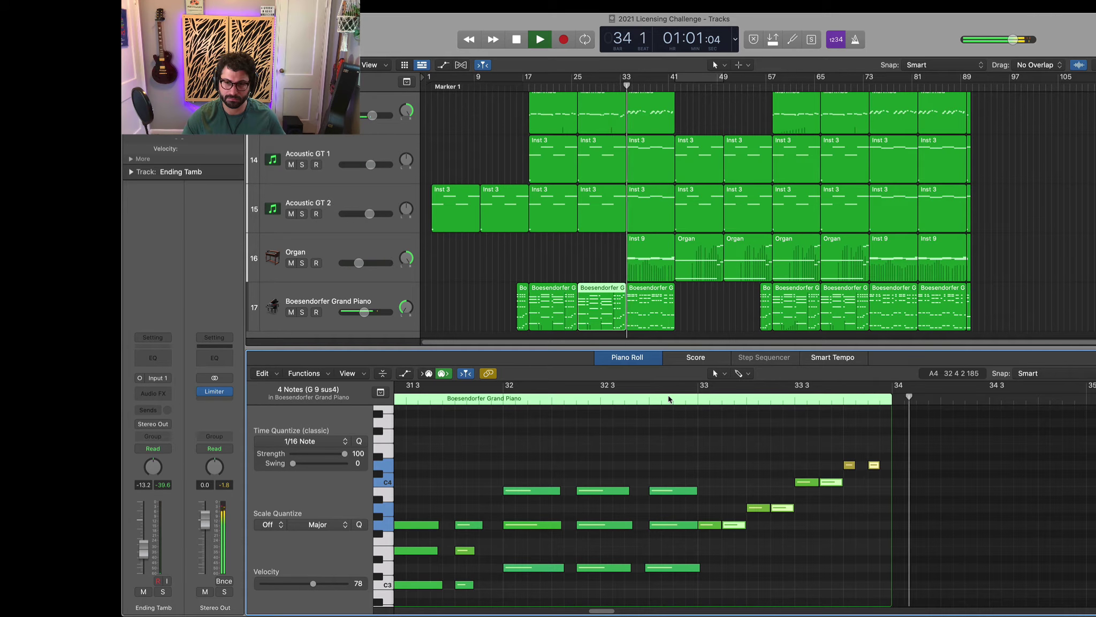
key(space)
Undo the repeated notes and lengthen the four piano lead-in notes so the first three last about one beat each
key(super+z)
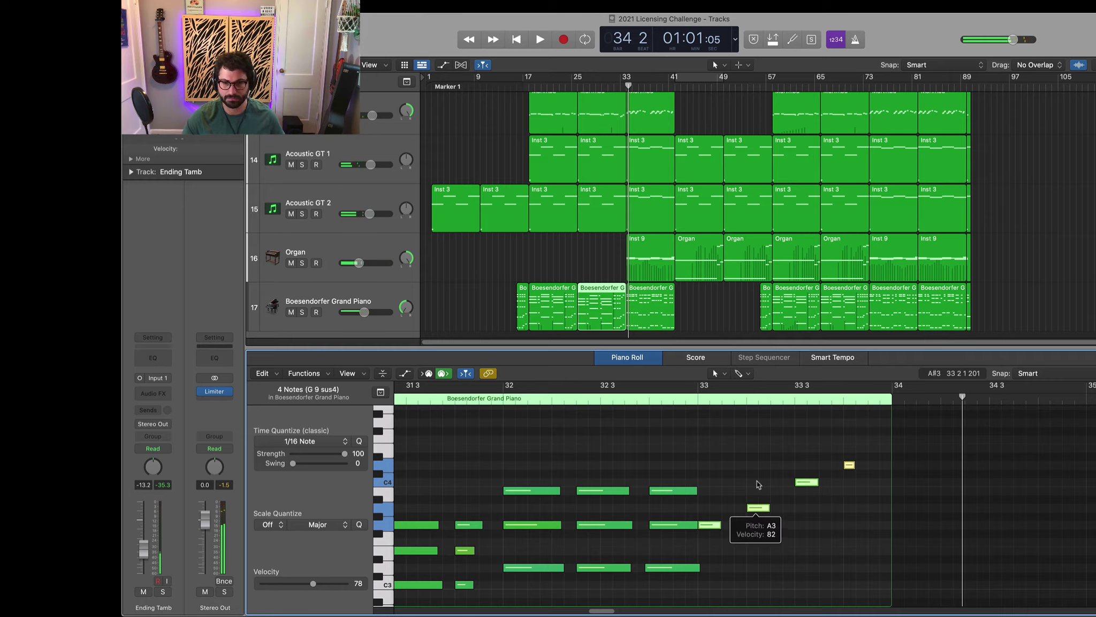
drag(717, 526, 744, 526)
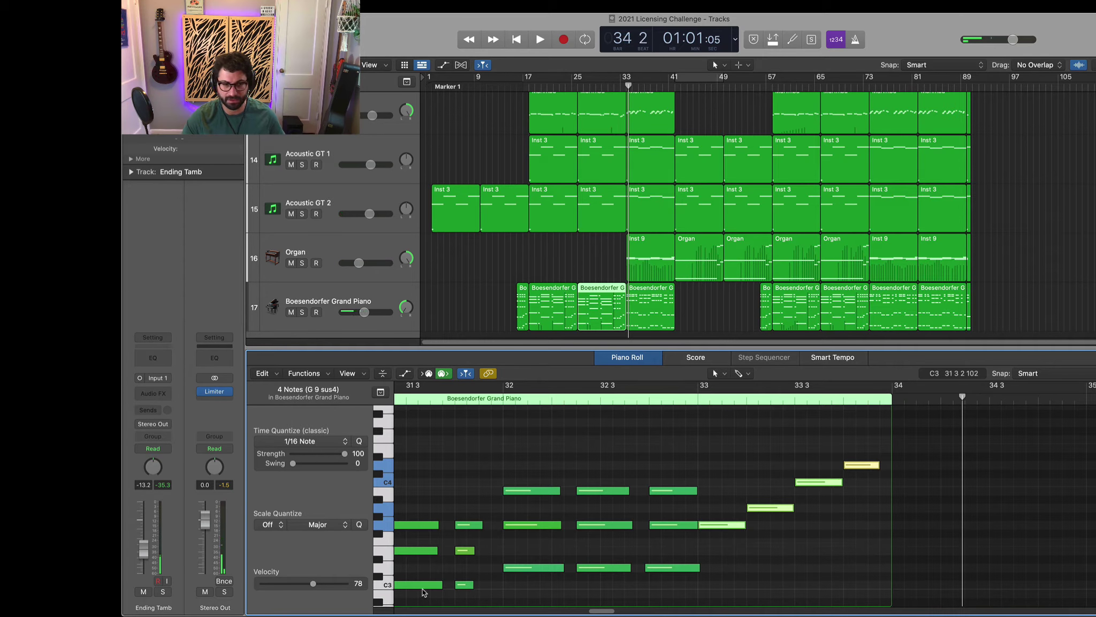
Raise the velocities of the four piano lead-in notes together, bringing the first to 92, and audition the transition
click(329, 587)
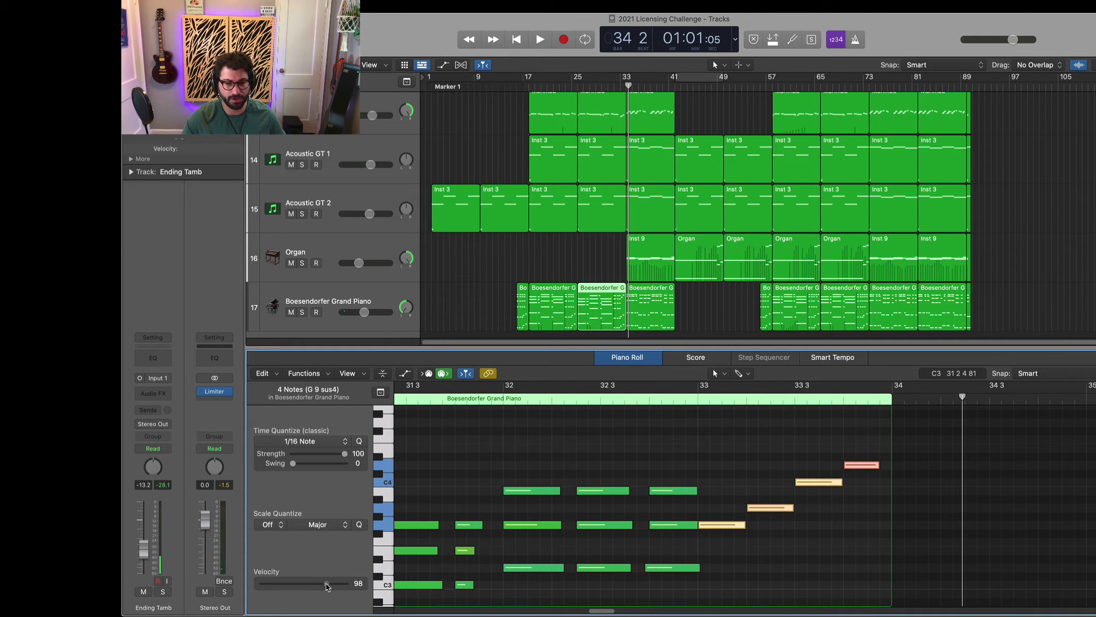
click(638, 401)
key(space)
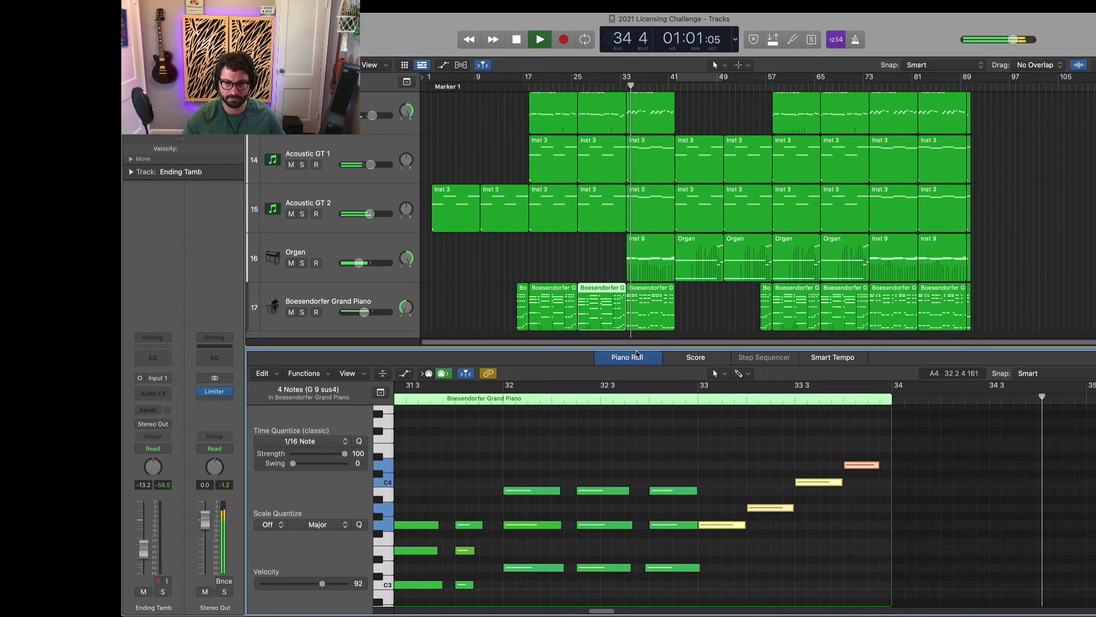
key(space)
Close the note editor and replace the Boesendorfer Grand Piano region at bar 66 with a copy of the edited region from bar 26
drag(637, 352, 686, 599)
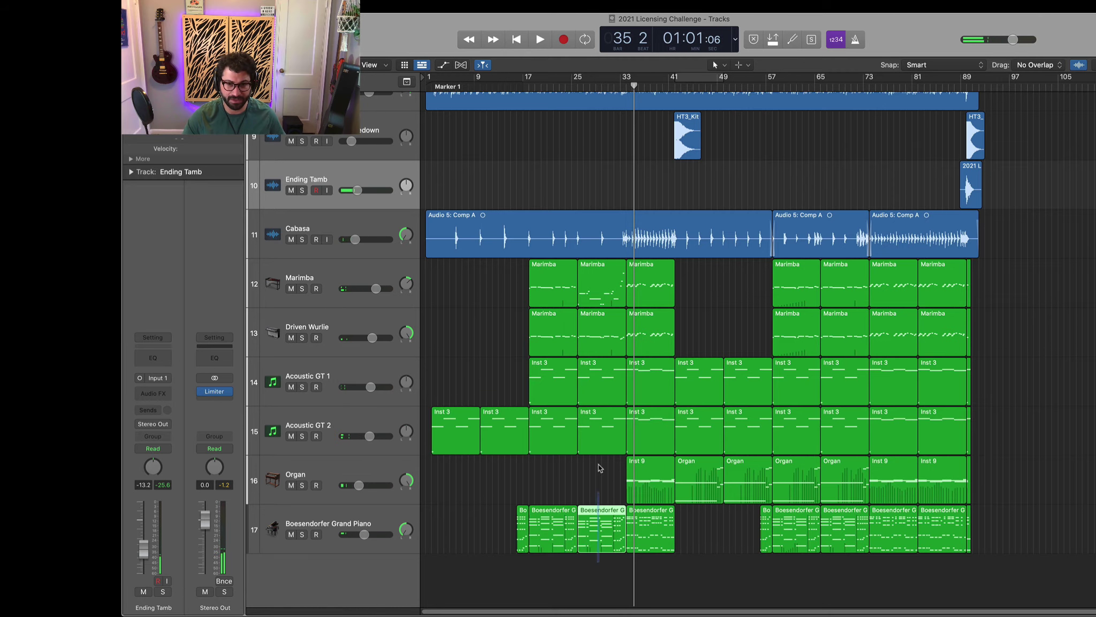
drag(600, 468, 601, 397)
click(590, 515)
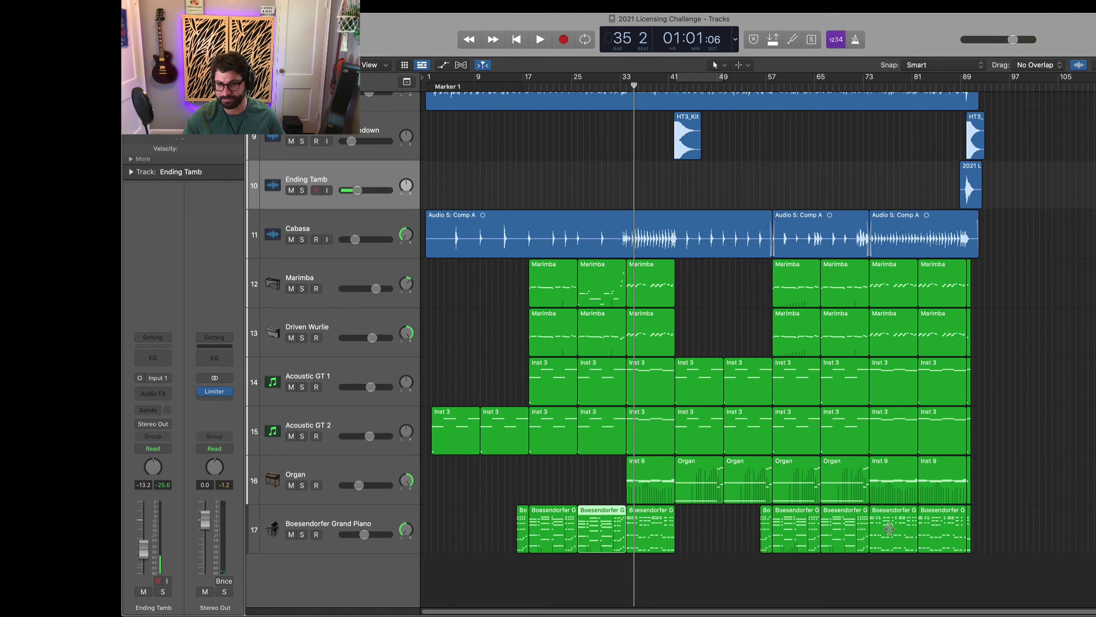
click(845, 529)
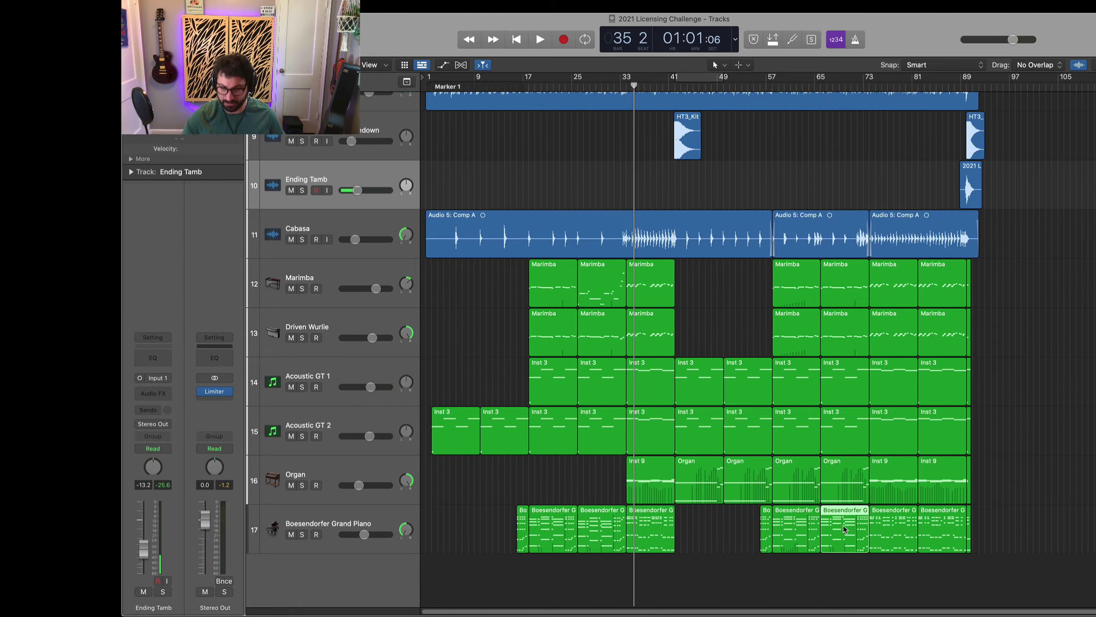
key(Delete)
click(614, 532)
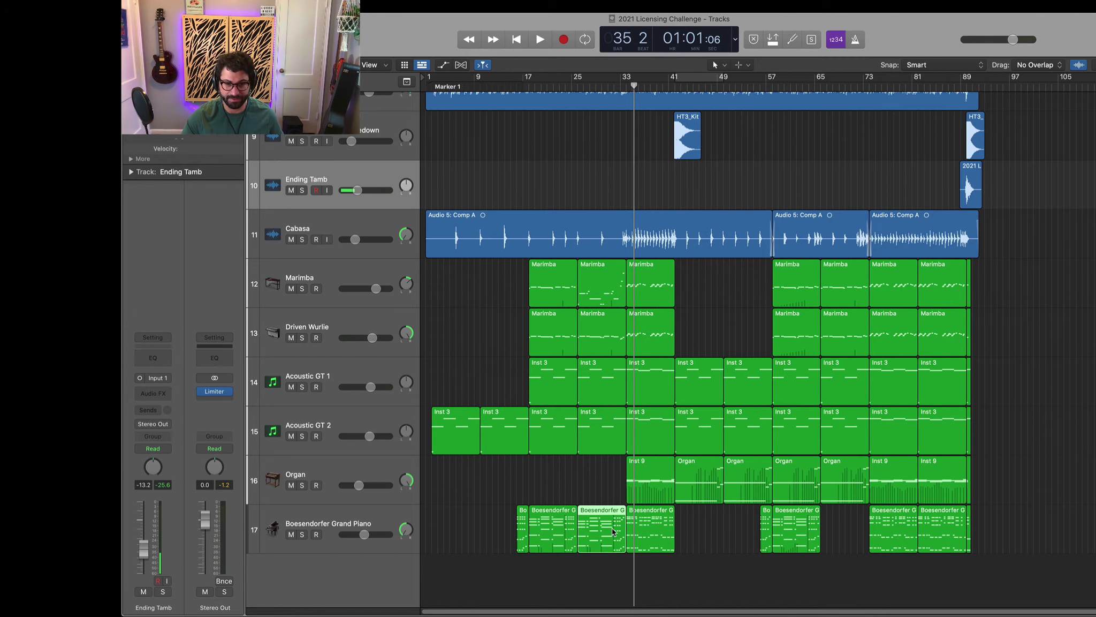
drag(614, 531, 857, 537)
Replace the Marimba and Driven Wurlie regions at bar 66 with copies of their regions from bar 26
click(842, 288)
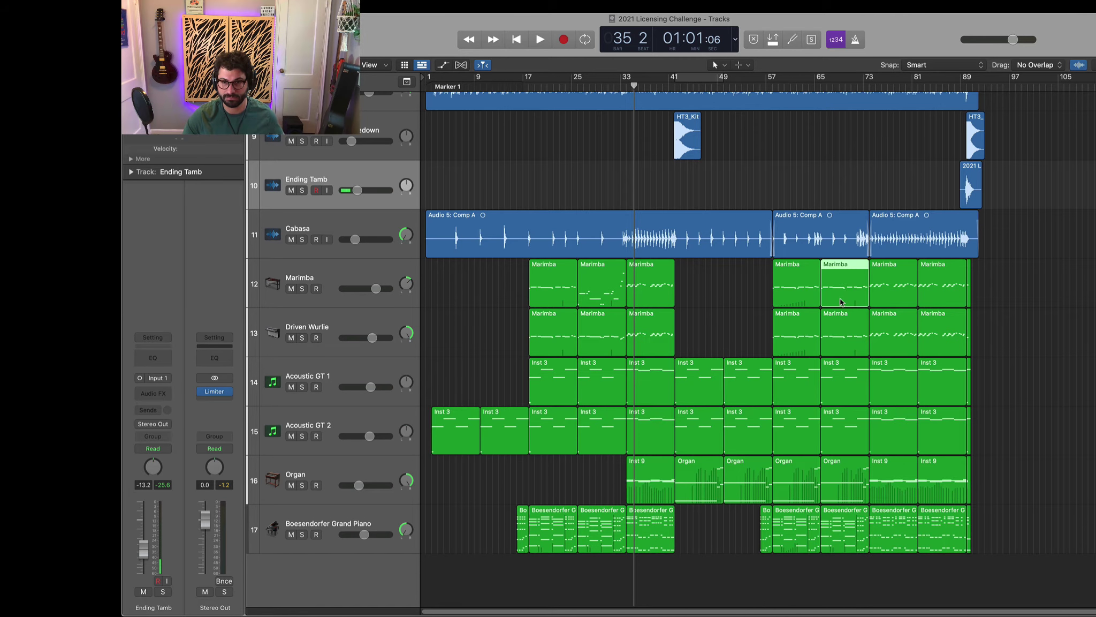
key(BackSpace)
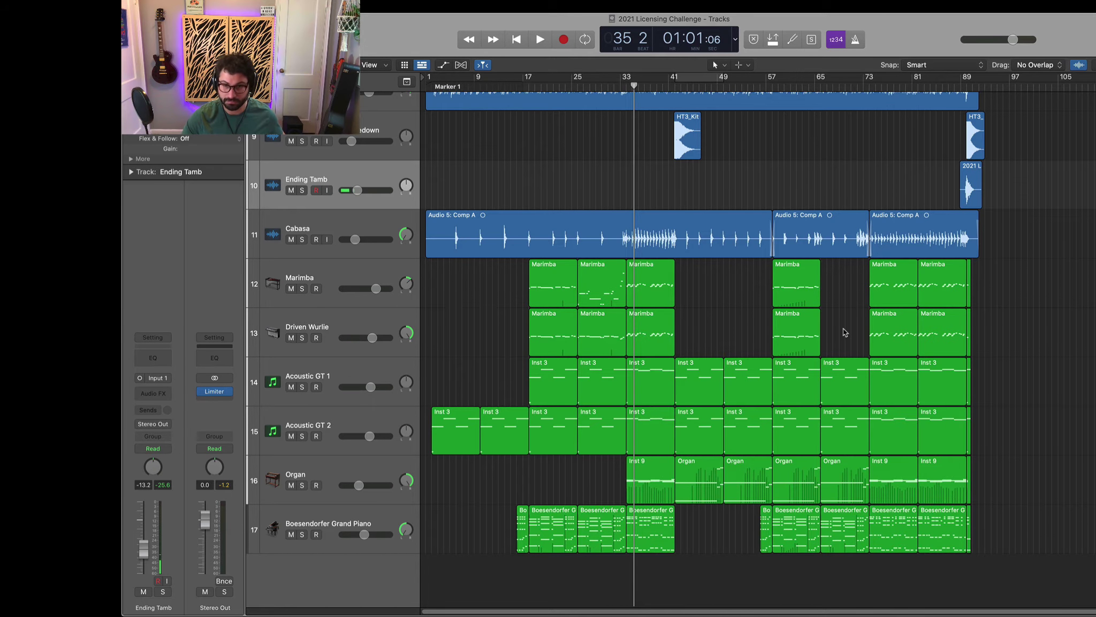
click(607, 279)
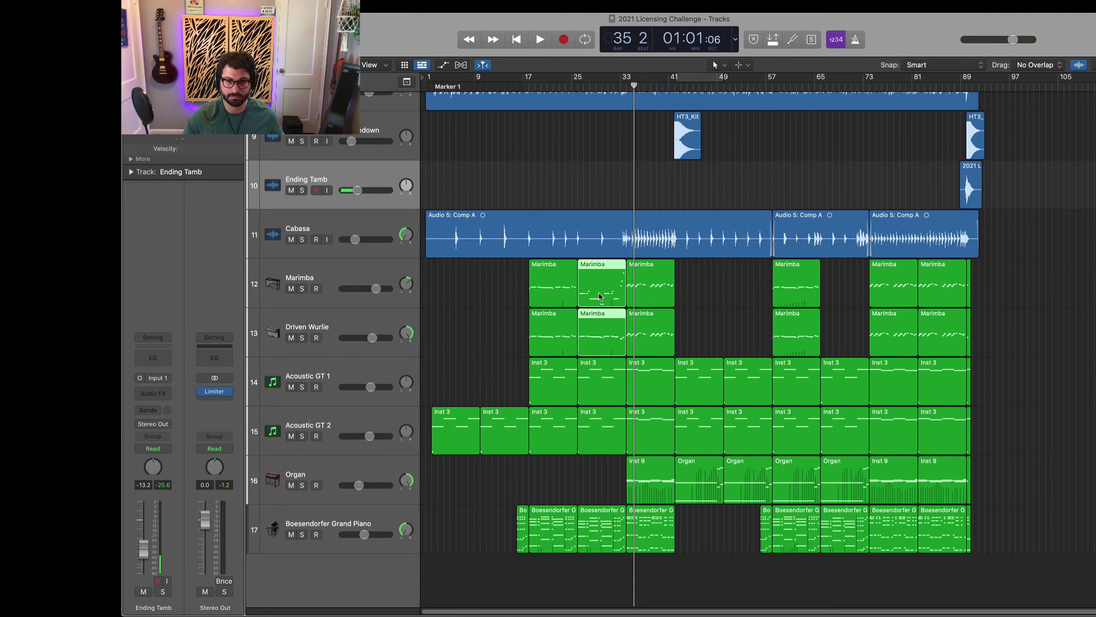
drag(599, 289, 842, 289)
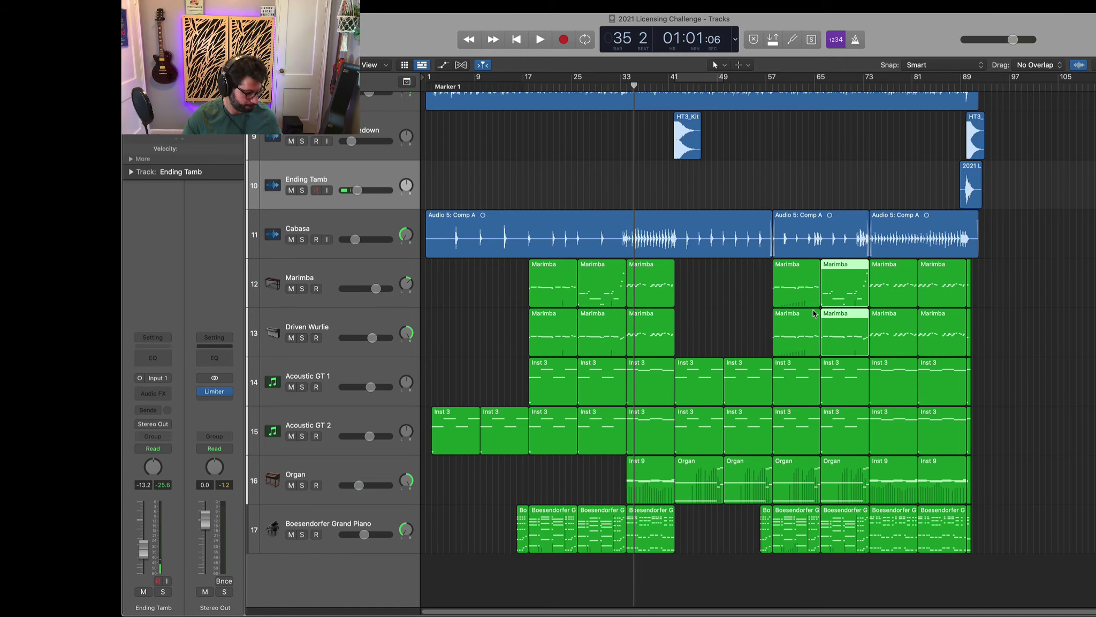
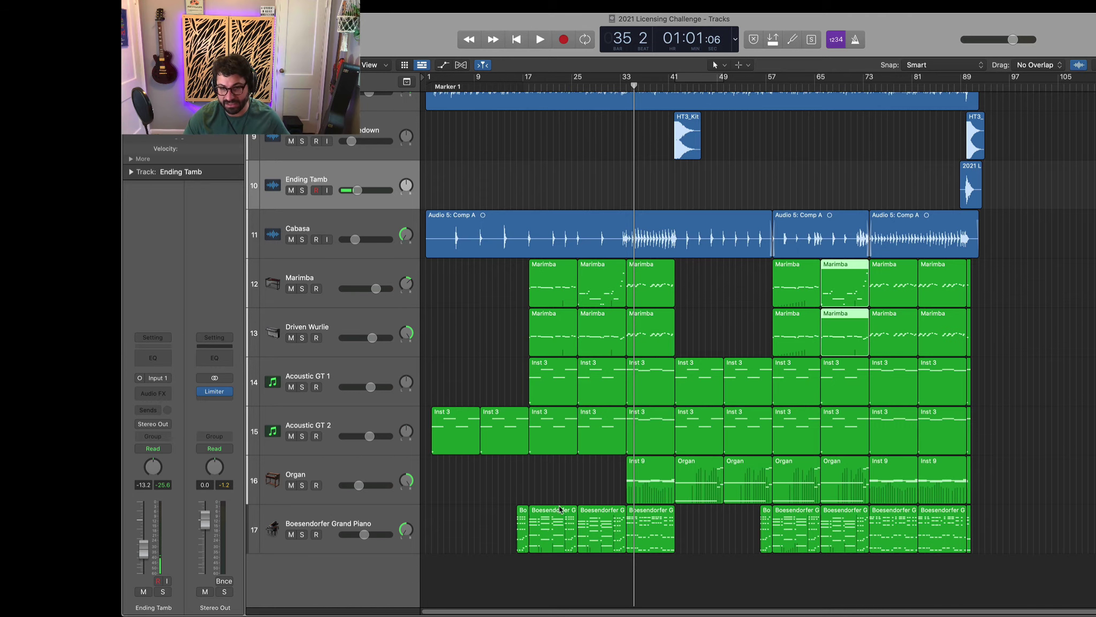
Open the Boesendorfer Grand Piano region at bar 18 in the note editor and audition its ending around bar 25
click(552, 539)
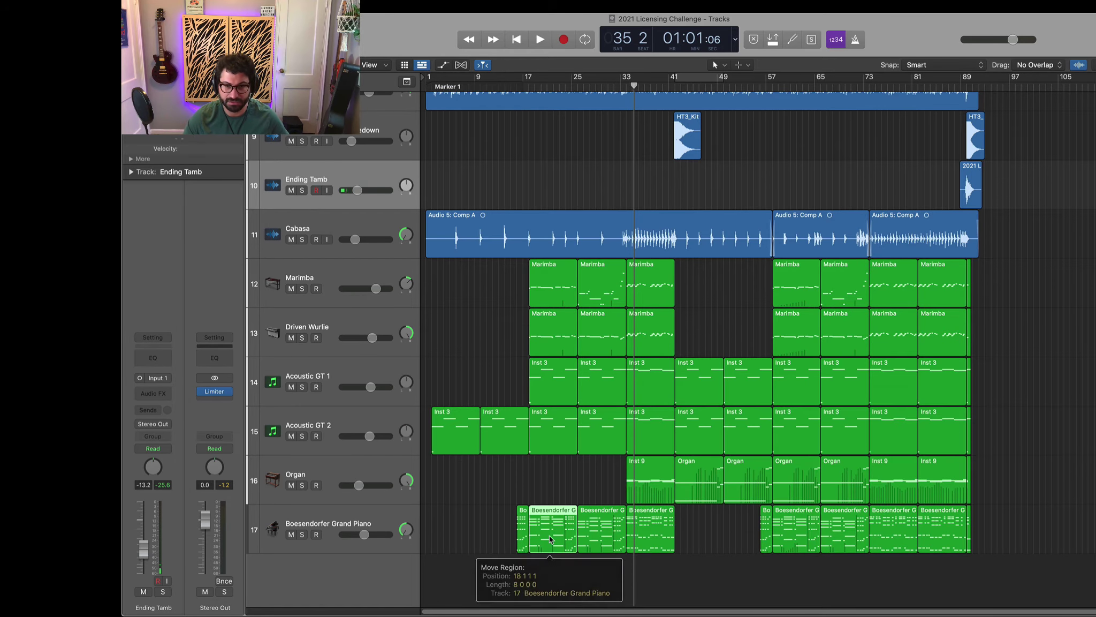
double_click(551, 539)
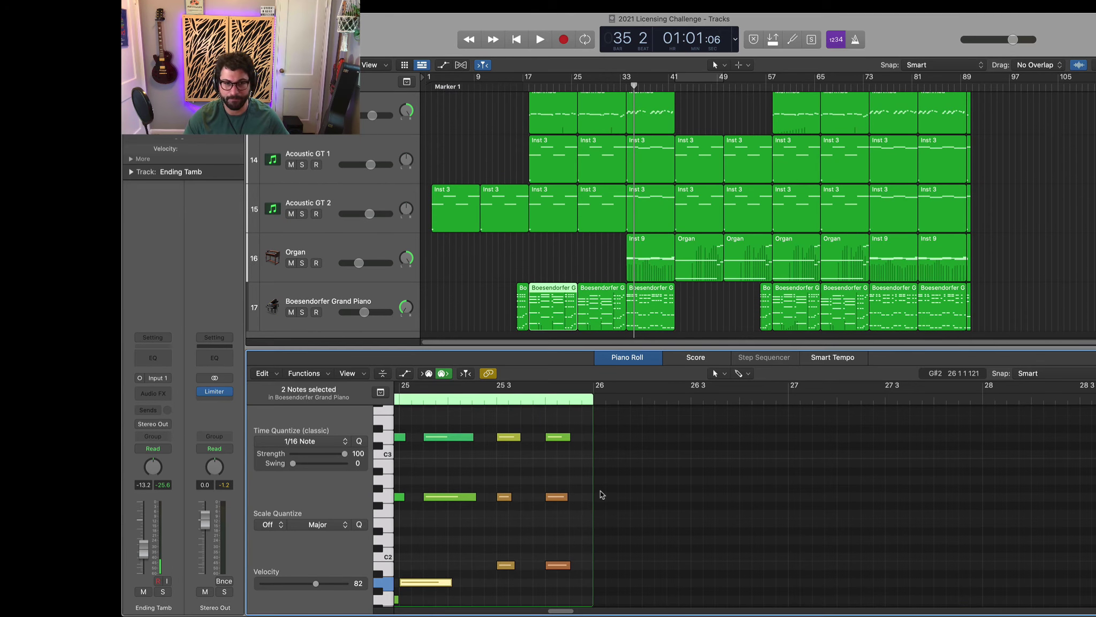
scroll(646, 464, right, 2)
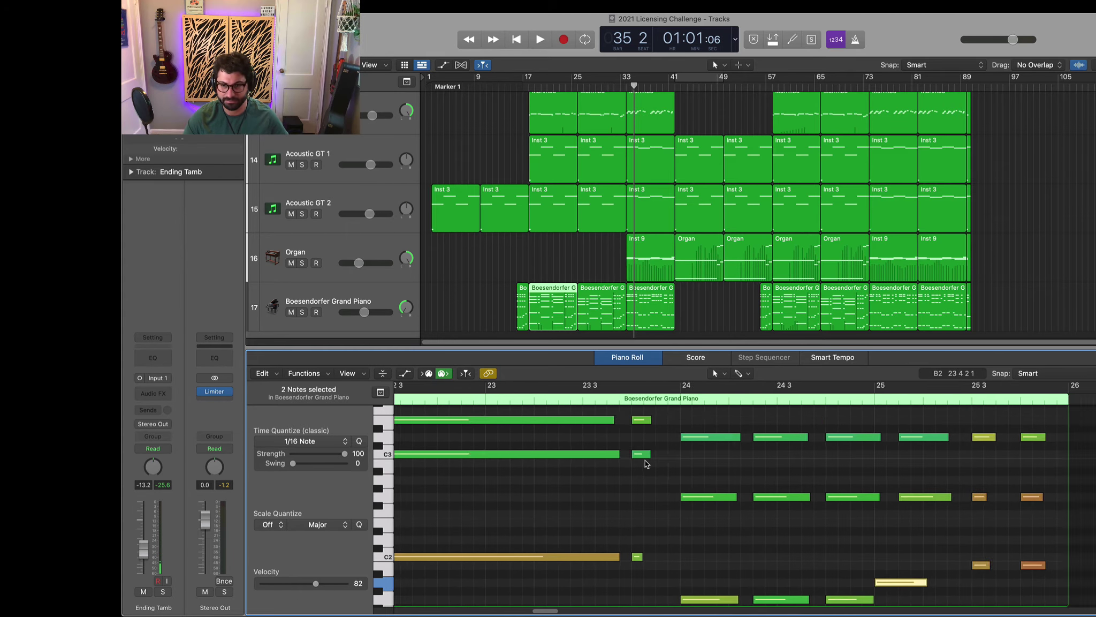
key(shift+space)
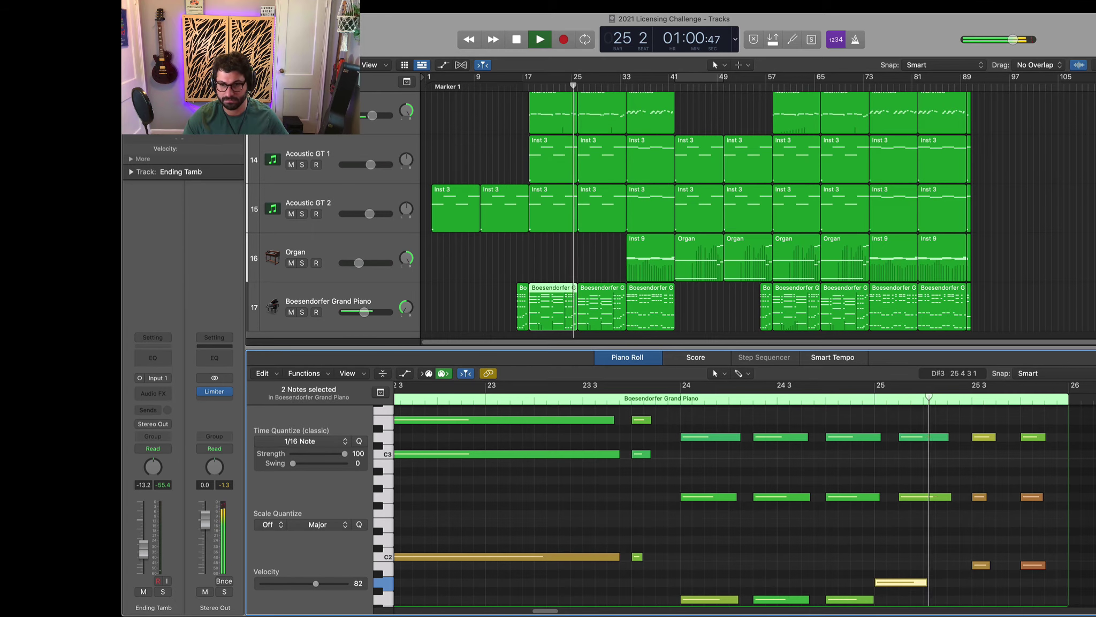
scroll(867, 481, down, 1)
key(space)
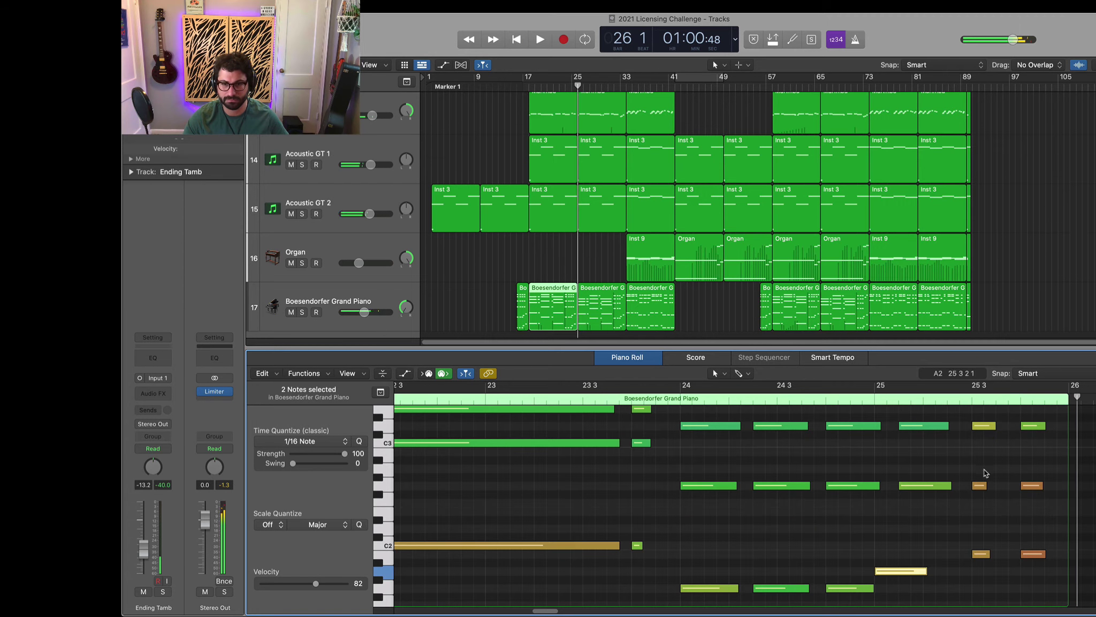
Delete the two short piano chords in the second half of bar 25 and audition the gap
scroll(984, 469, up, 10)
scroll(990, 447, down, 20)
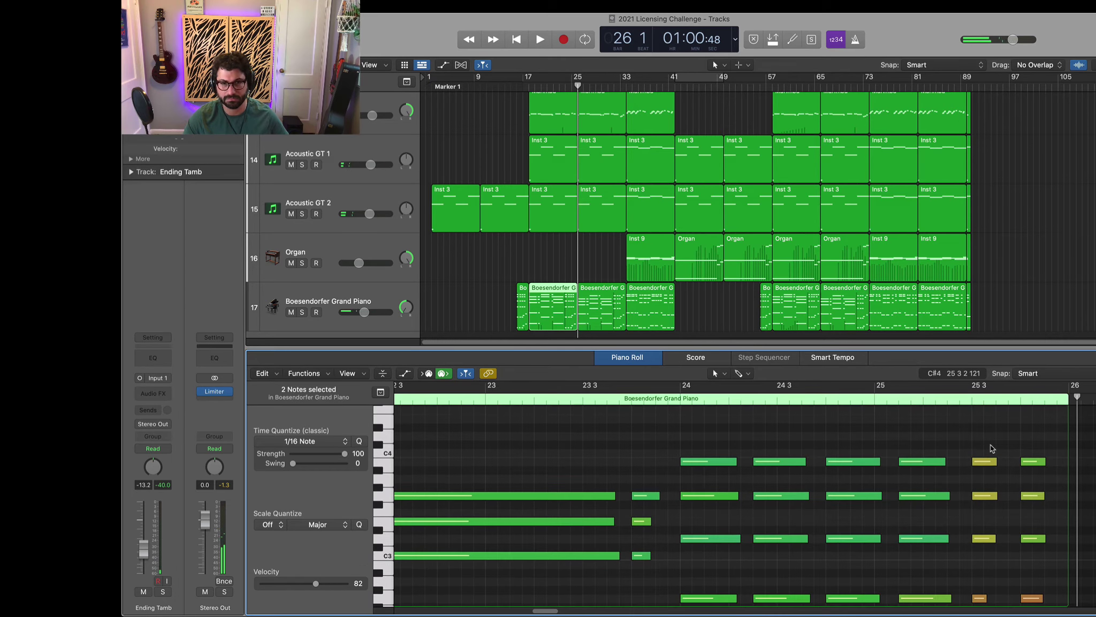
drag(963, 405, 1056, 558)
scroll(1033, 529, down, 13)
scroll(1031, 529, up, 20)
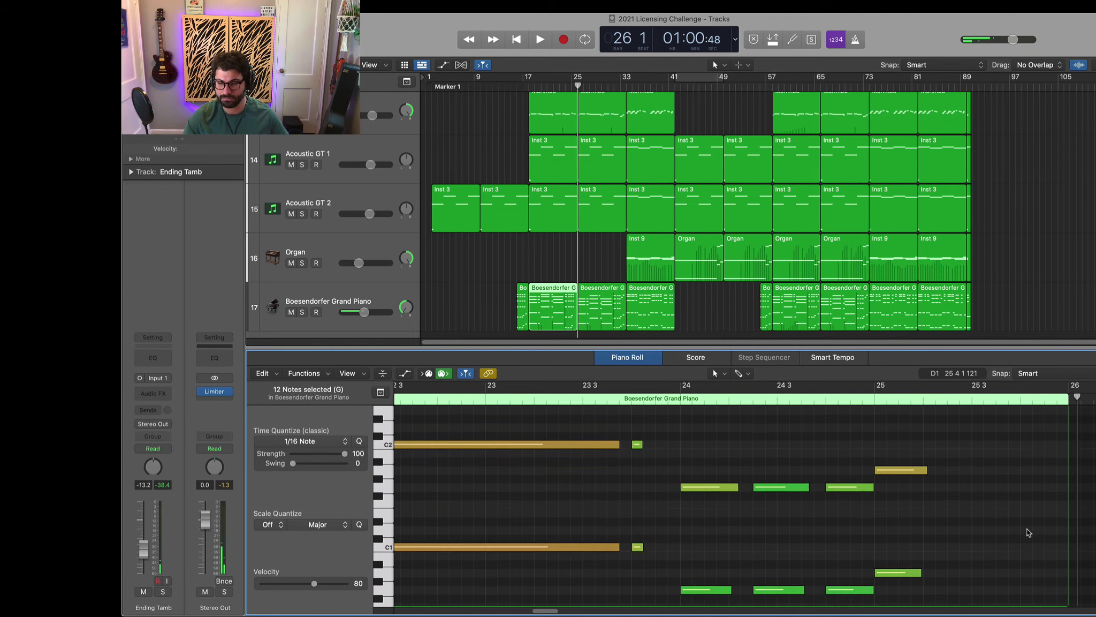
double_click(616, 400)
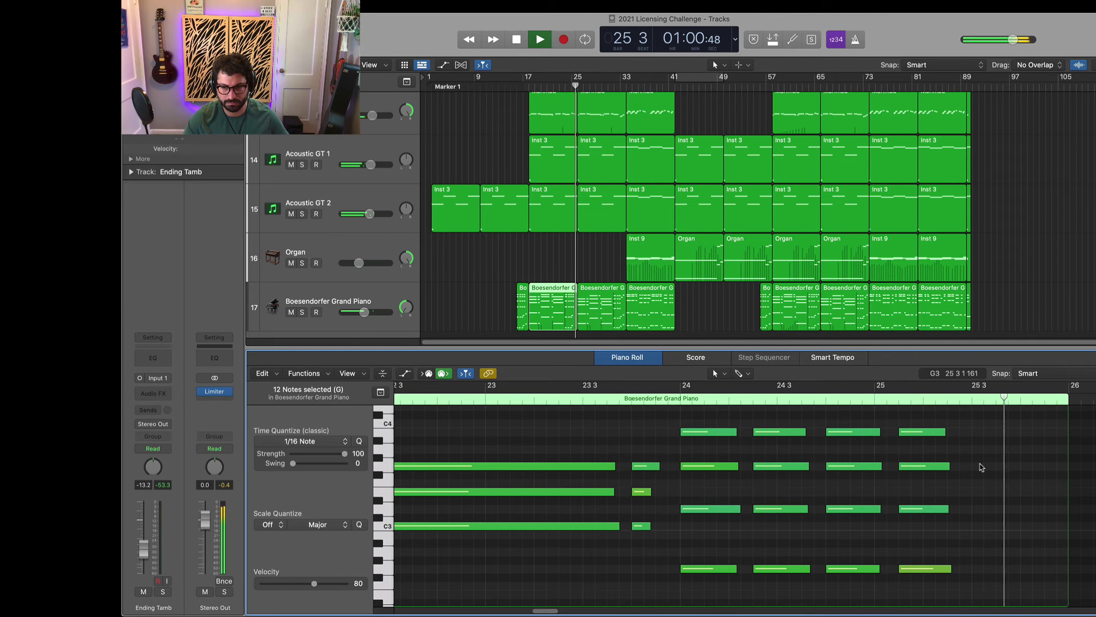
key(space)
Start the remaining bar 25 chord on beat 1, trim the preceding chord to meet it, and extend it to the region's end
scroll(950, 439, down, 3)
drag(963, 434, 900, 515)
scroll(911, 509, up, 1)
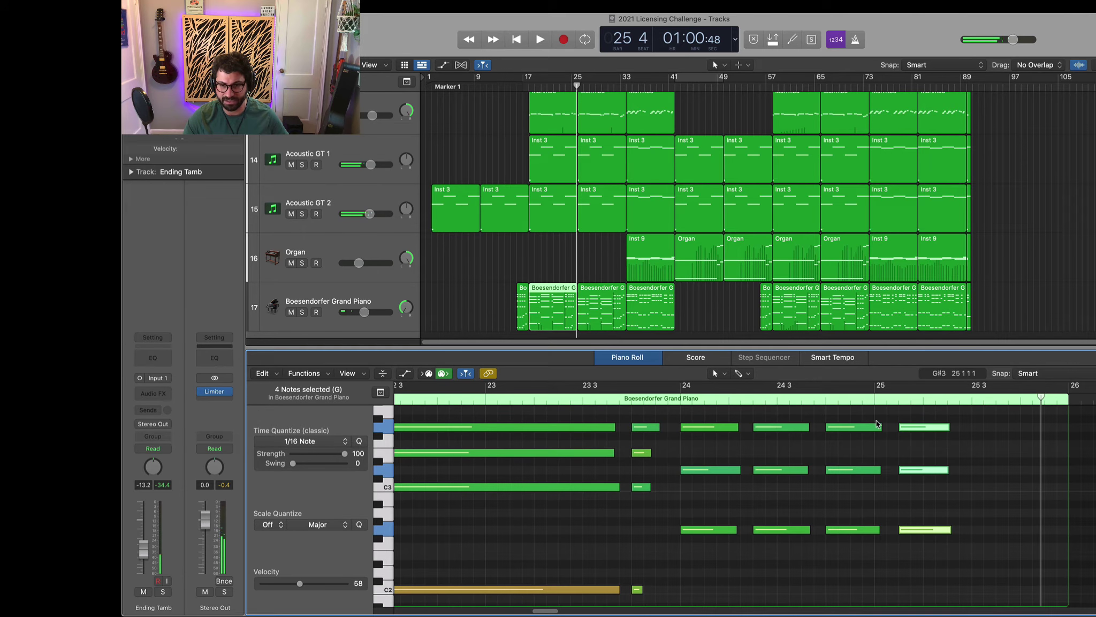
drag(825, 417, 872, 531)
scroll(969, 443, up, 1)
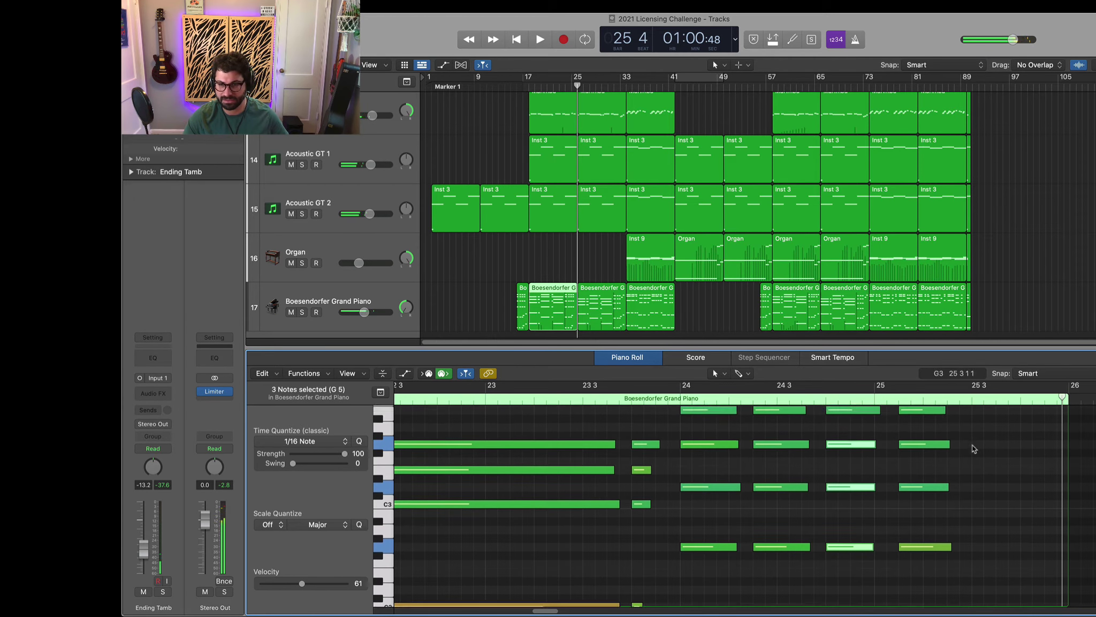
drag(880, 432, 1063, 551)
scroll(922, 454, down, 1)
scroll(914, 517, down, 3)
scroll(906, 447, up, 3)
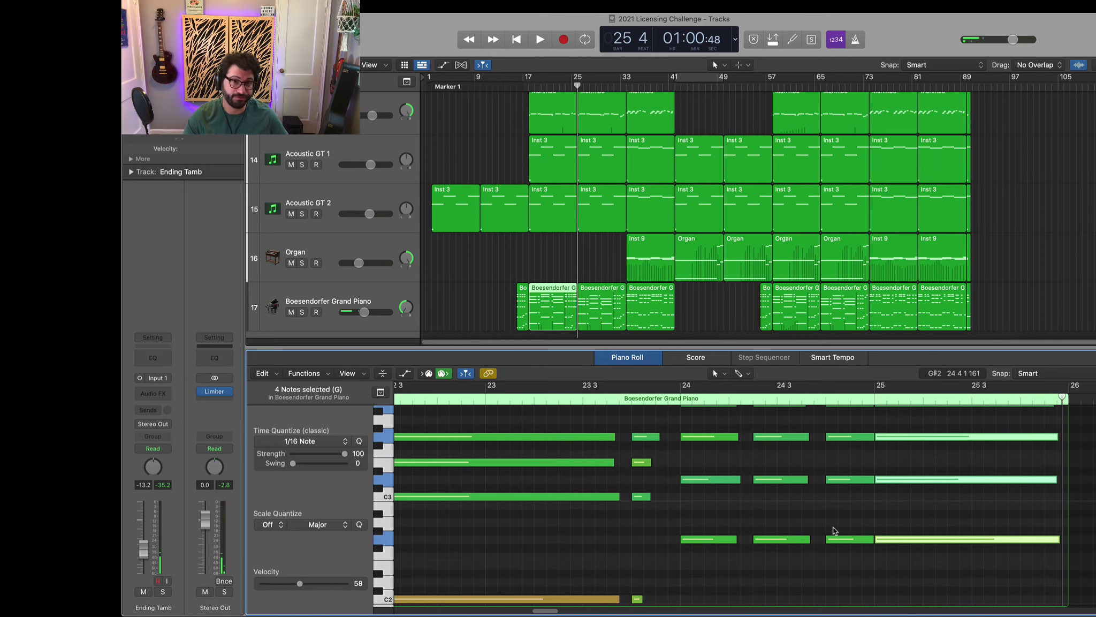
Extend the two low piano notes at bar 25 to the region's end, matching the held chord
scroll(819, 542, down, 3)
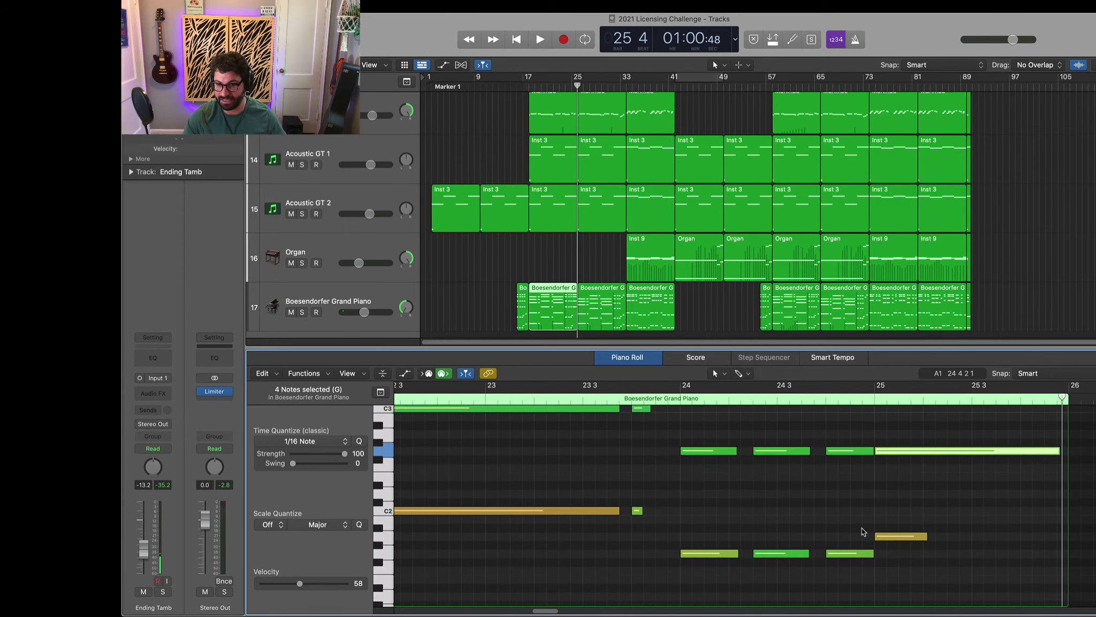
click(925, 538)
drag(925, 538, 1052, 538)
key(super+z)
key(super+z)
key(super+z)
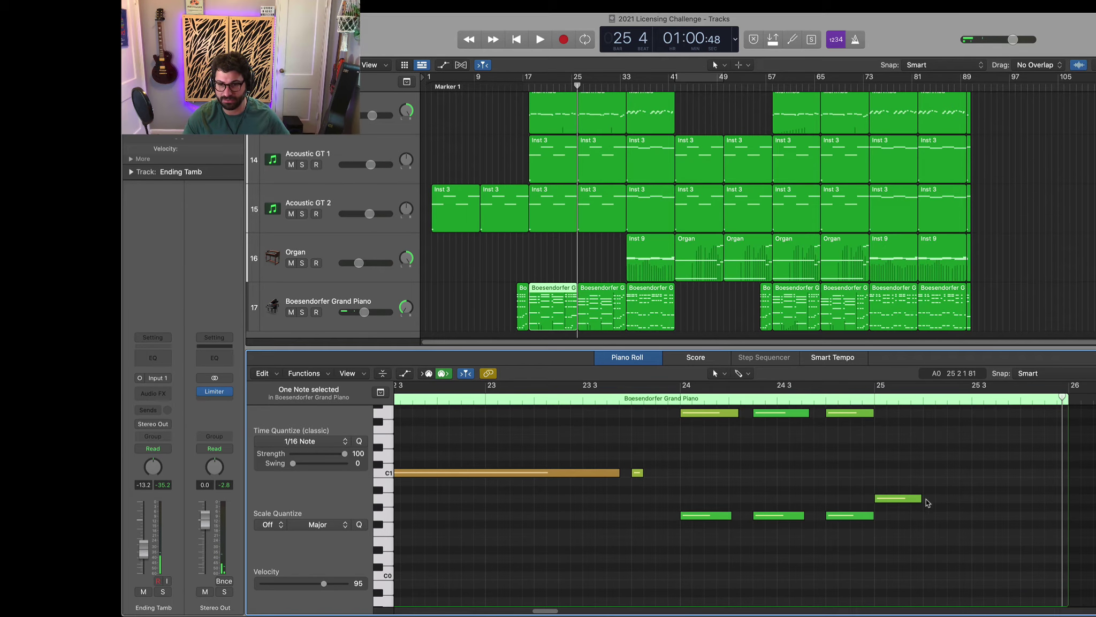
drag(926, 499, 1056, 499)
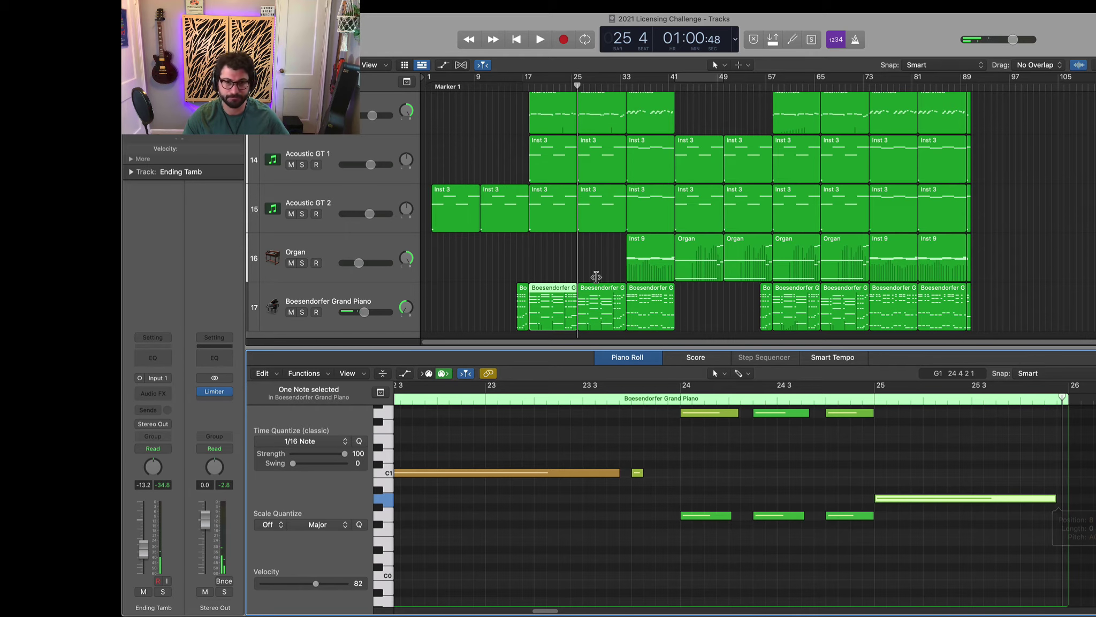
Audition the piano transition from bar 22 into bar 26
click(554, 85)
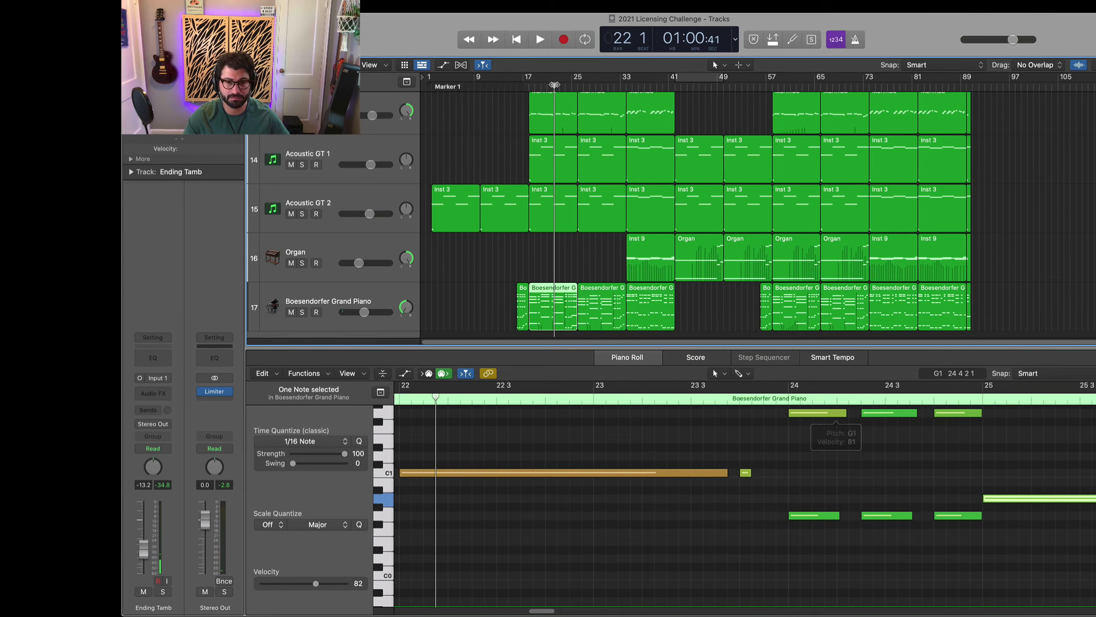
key(space)
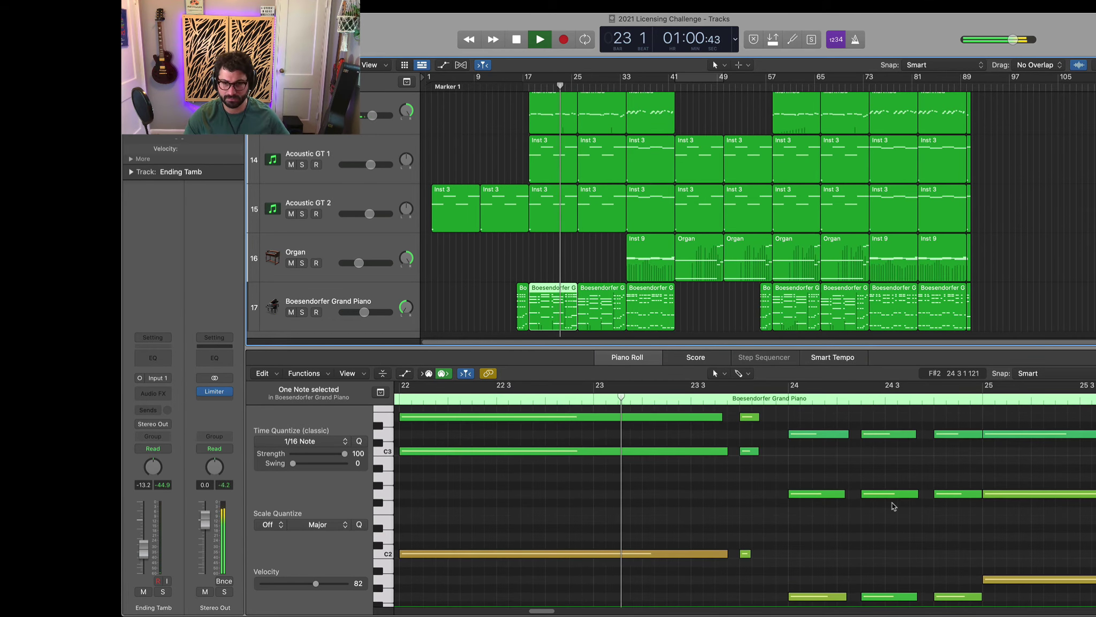
scroll(892, 506, up, 3)
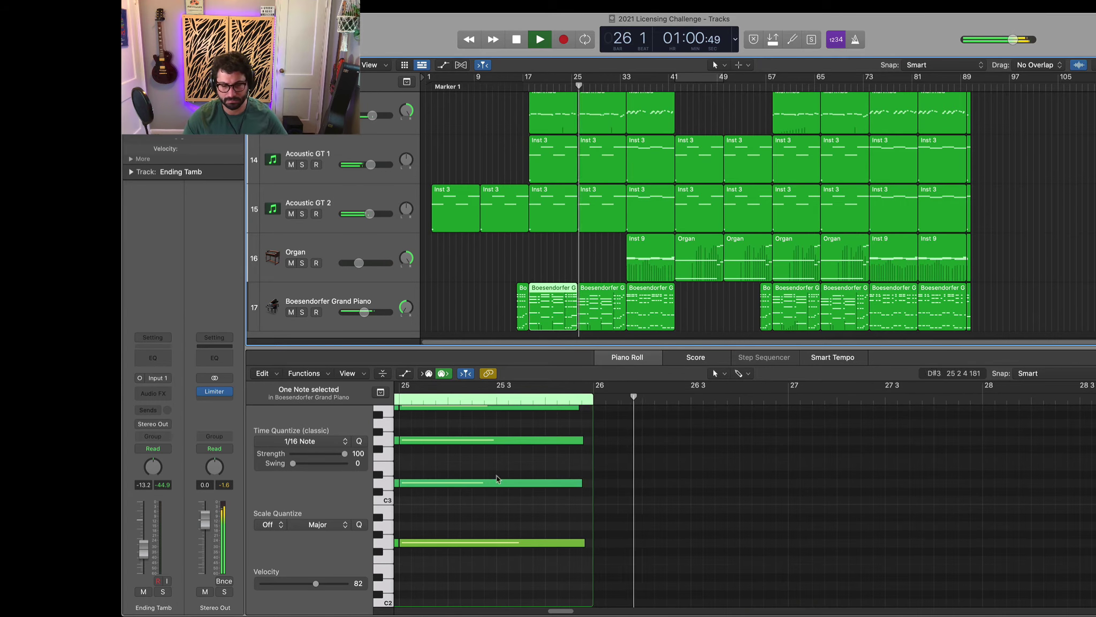
key(space)
Raise the velocities of five held piano notes in bar 25 together to a Velocity reading of 86, and audition the result
scroll(744, 489, left, 5)
scroll(749, 508, down, 3)
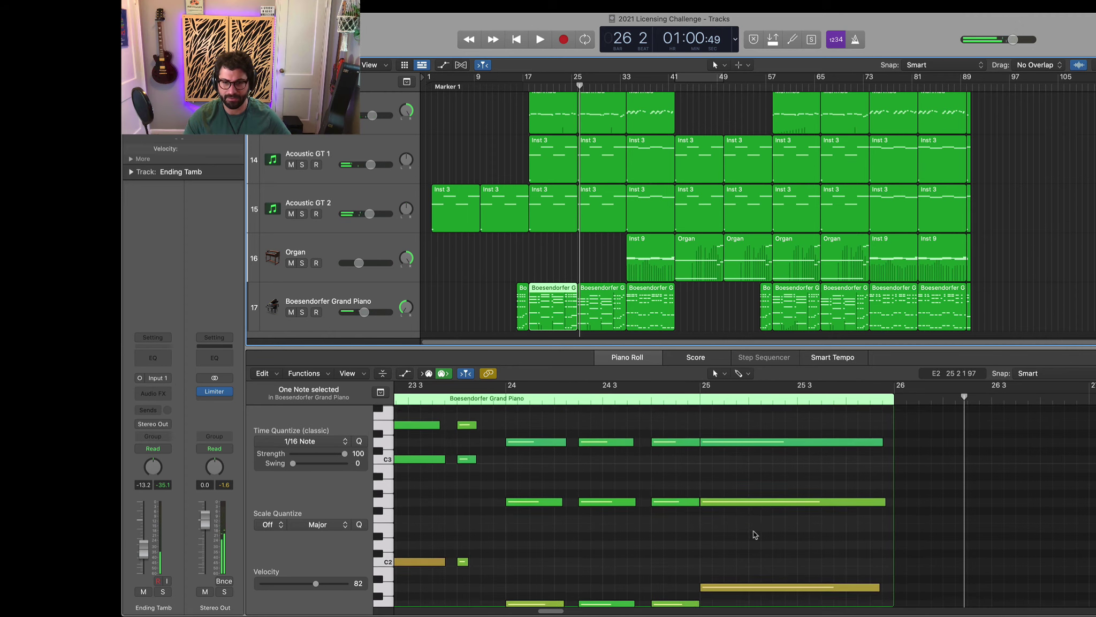
drag(781, 590, 793, 531)
scroll(756, 547, up, 5)
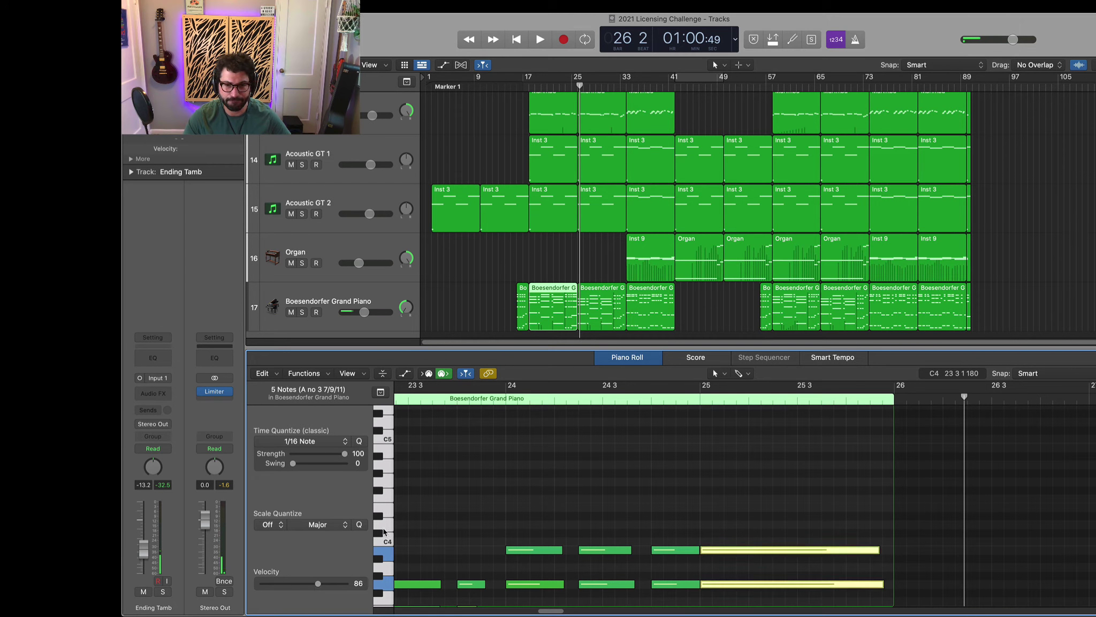
click(483, 387)
key(space)
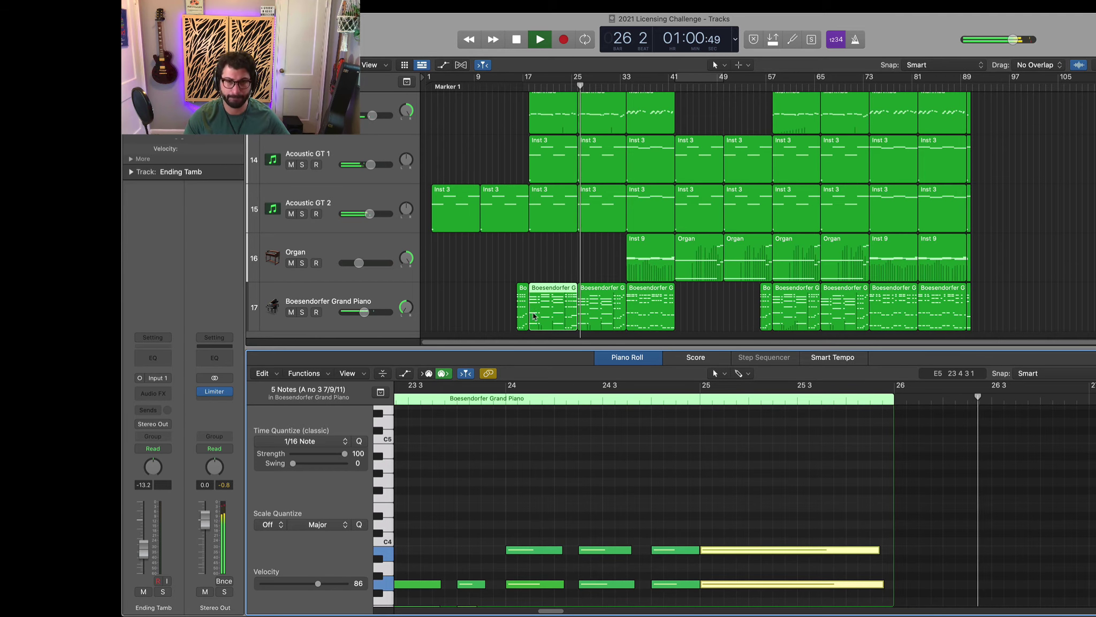
key(space)
scroll(506, 271, down, 2)
scroll(632, 506, down, 5)
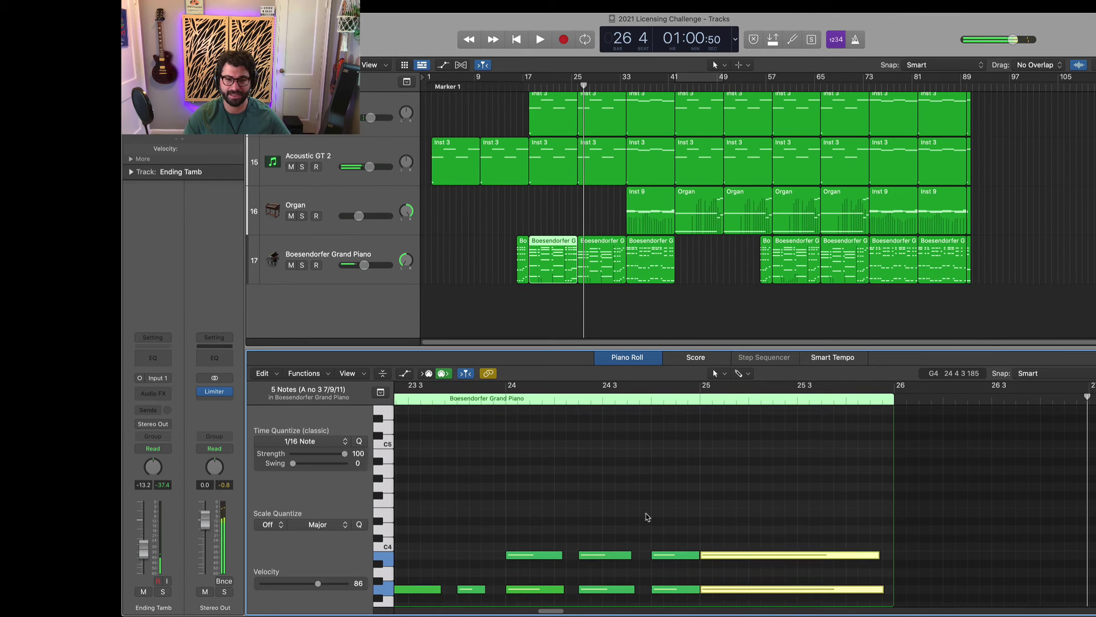
Raise the velocities of the three lower notes of bar 24's last piano chord together to a Velocity reading of 86, and audition them
scroll(607, 498, up, 5)
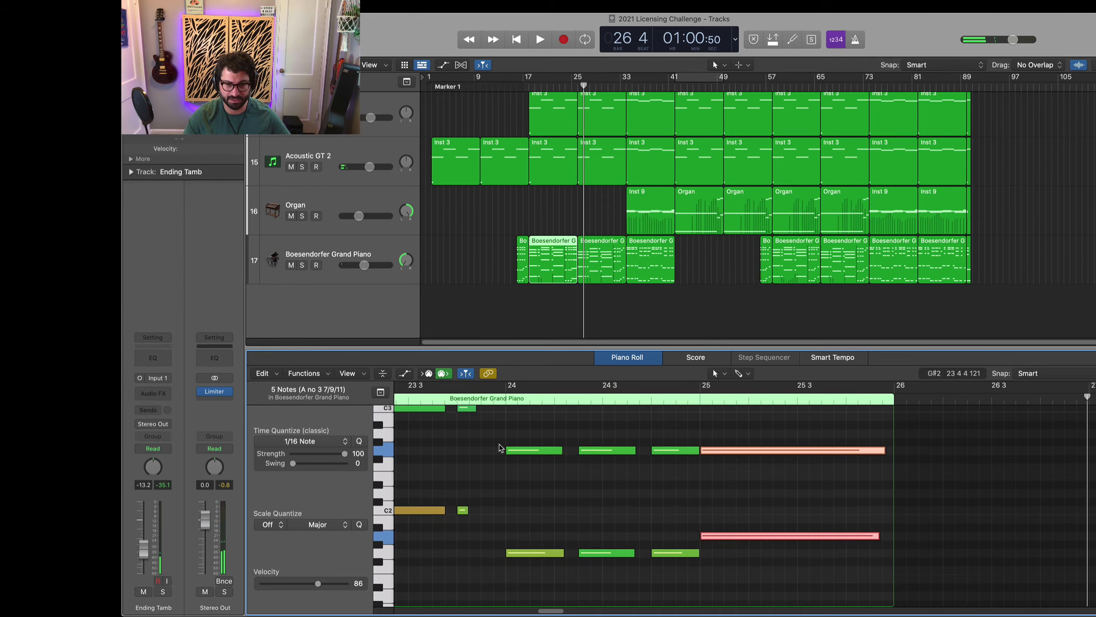
scroll(514, 427, down, 5)
drag(510, 407, 544, 574)
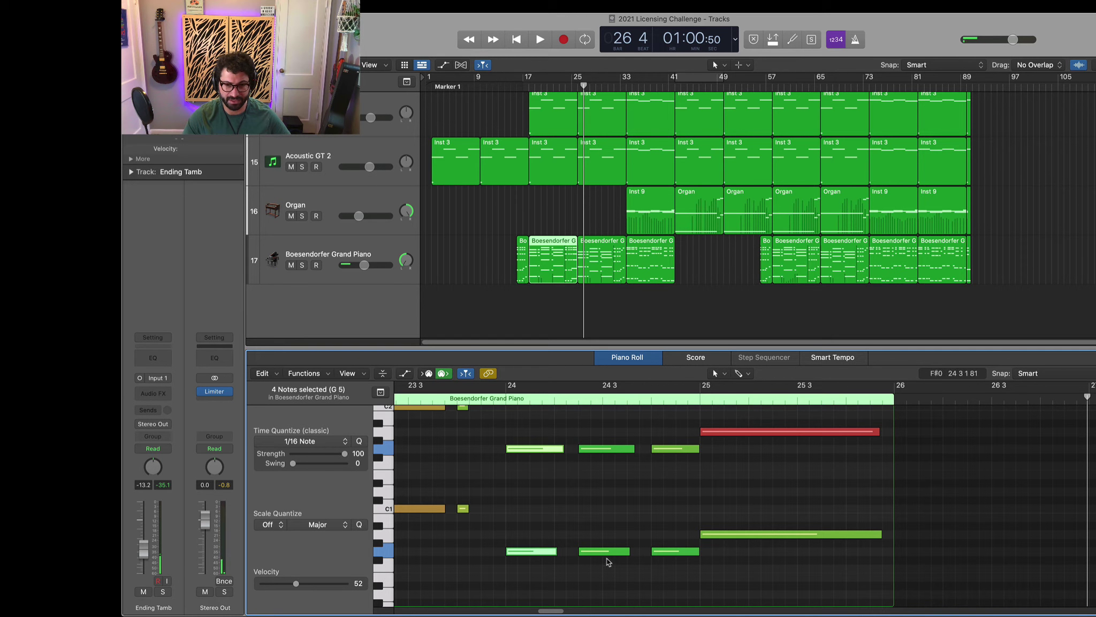
click(615, 569)
drag(651, 550, 663, 437)
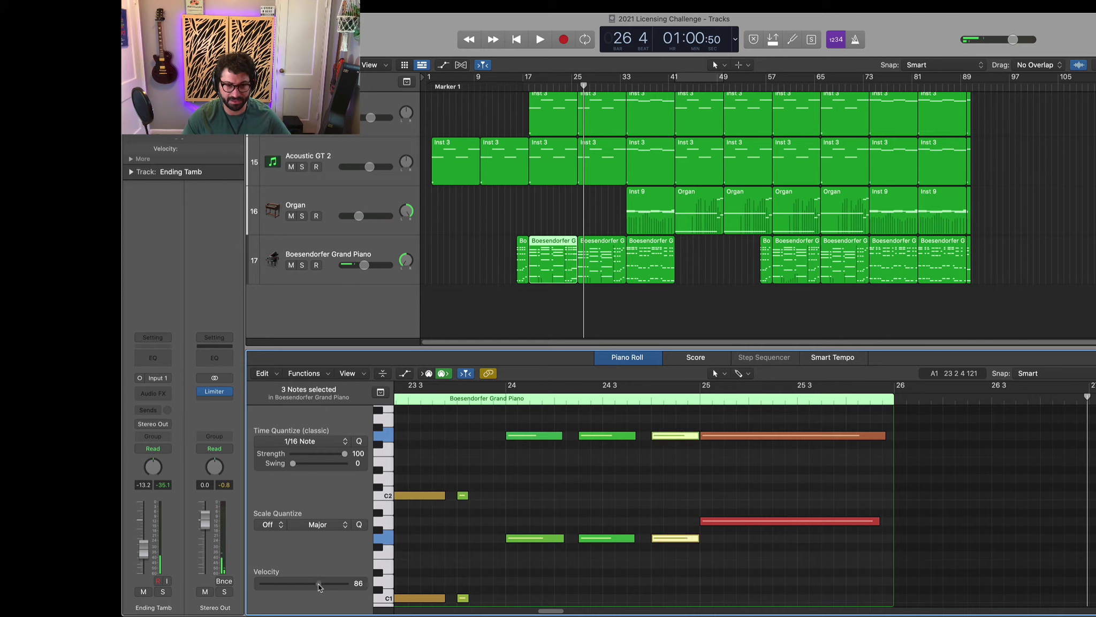
click(467, 396)
key(space)
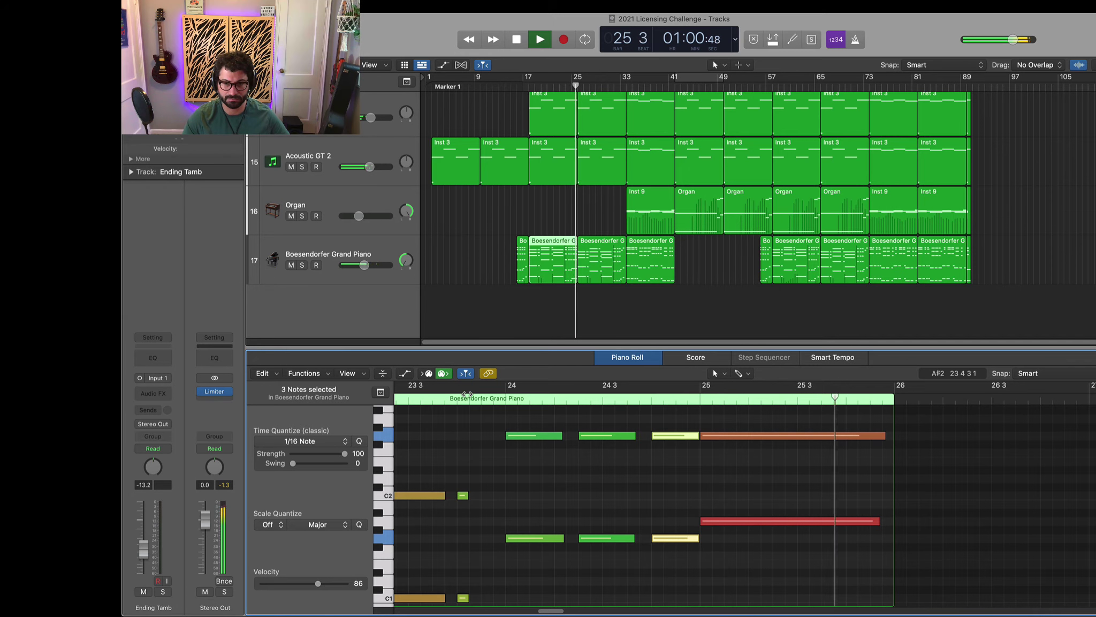
key(space)
Split the four upper notes of the held piano chord in bar 25 at beat 4 with the Scissors tool
scroll(779, 480, up, 8)
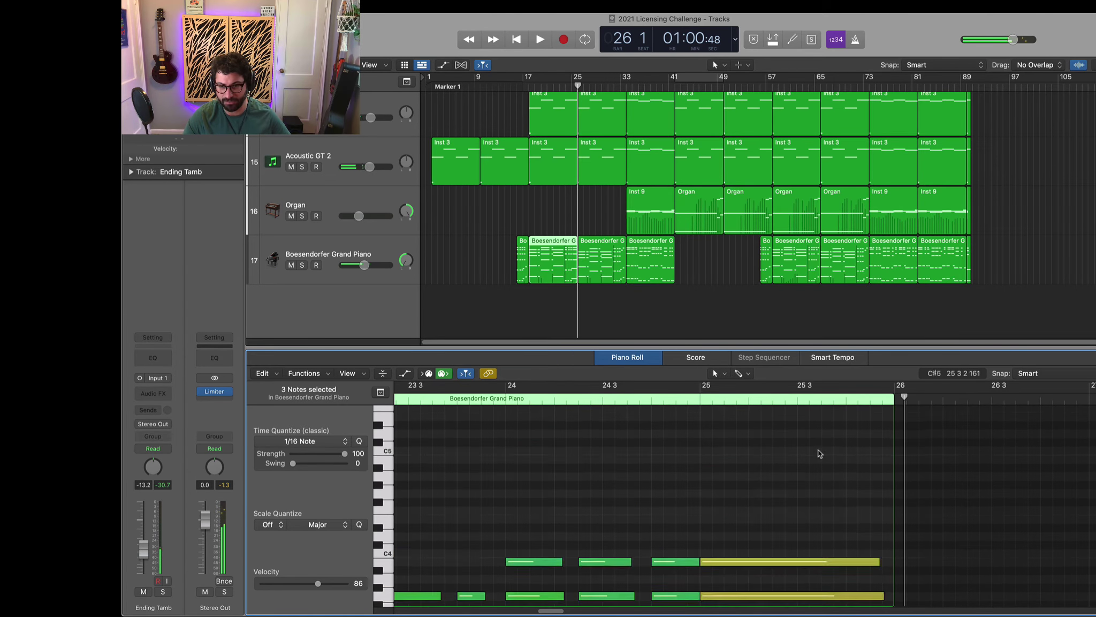
scroll(820, 454, down, 3)
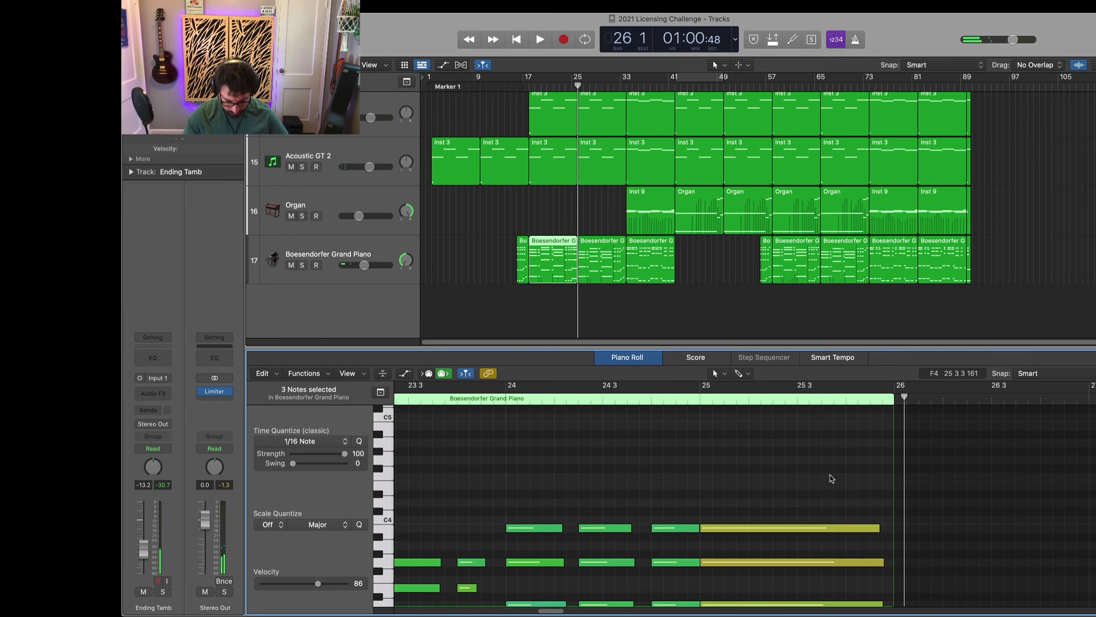
key(t)
key(i)
scroll(829, 484, down, 8)
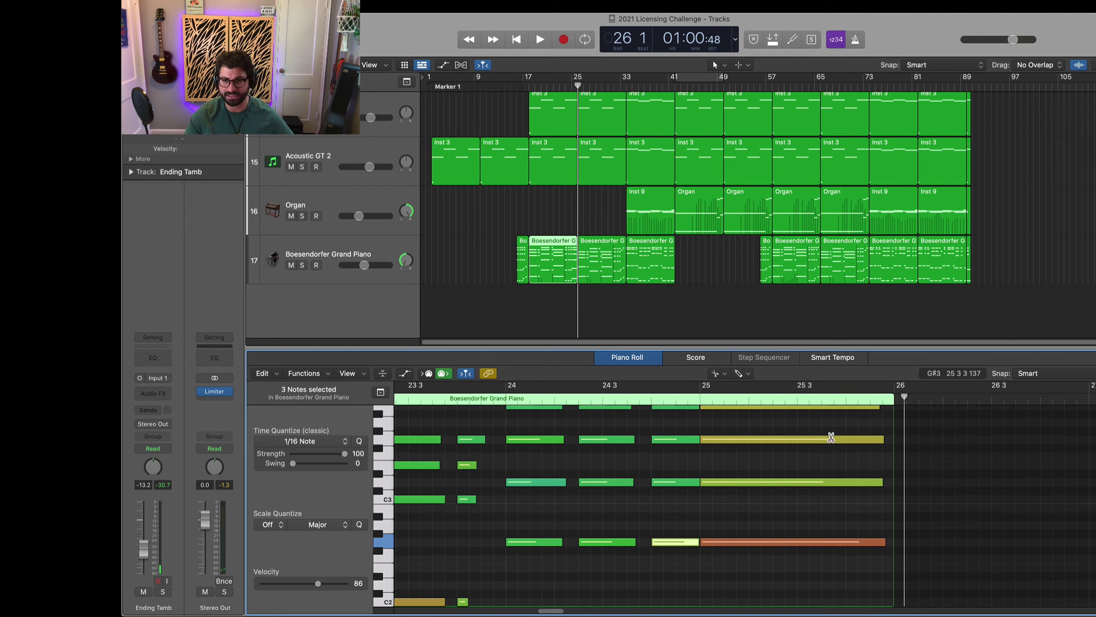
click(846, 419)
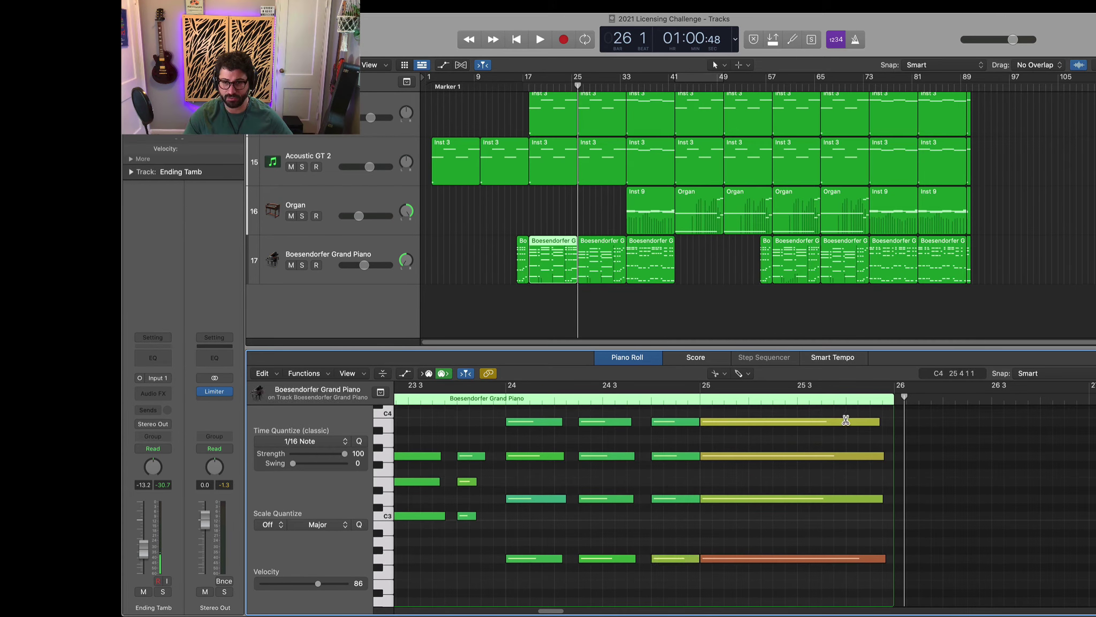
click(846, 421)
click(847, 455)
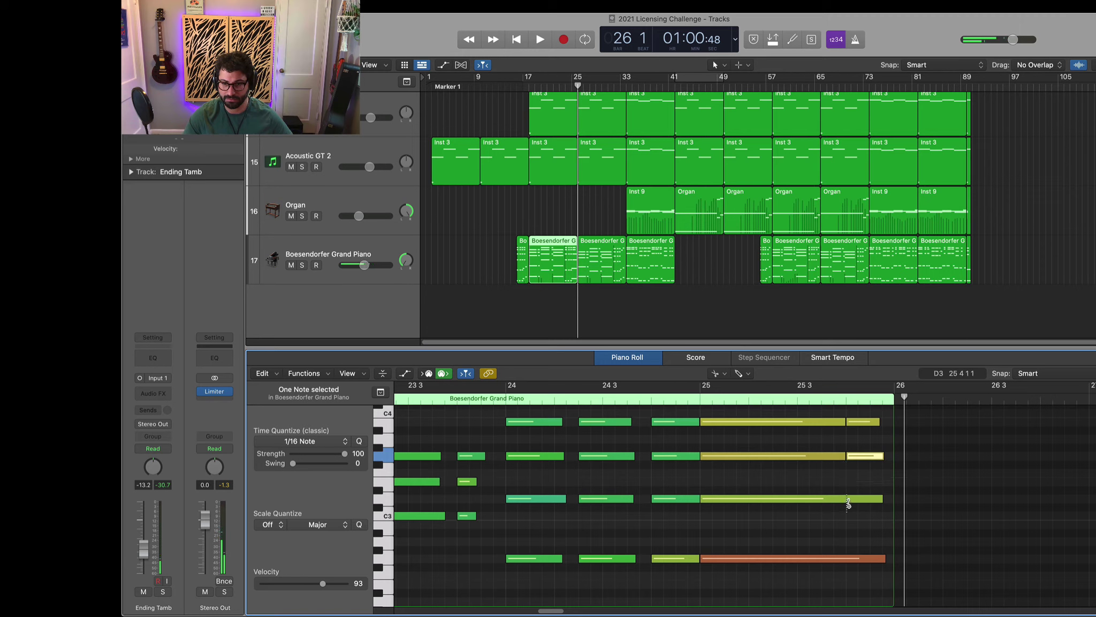
click(846, 498)
click(847, 558)
Split the lowest held piano note at bar 25 beat 4 as well, and return to the Pointer tool
scroll(849, 567, down, 5)
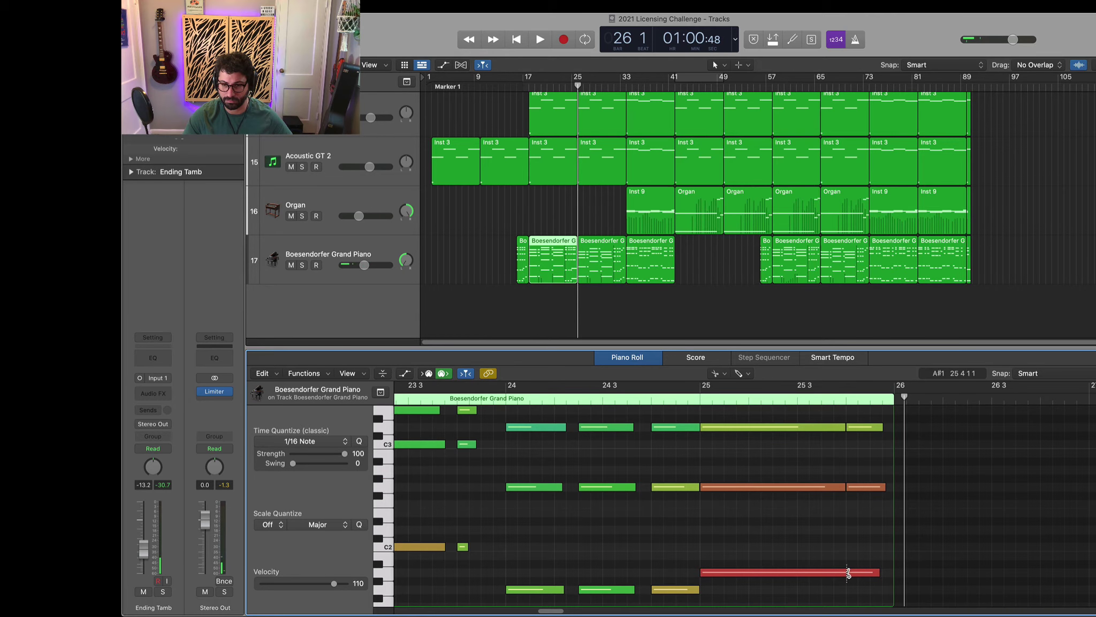
click(847, 573)
scroll(849, 541, up, 10)
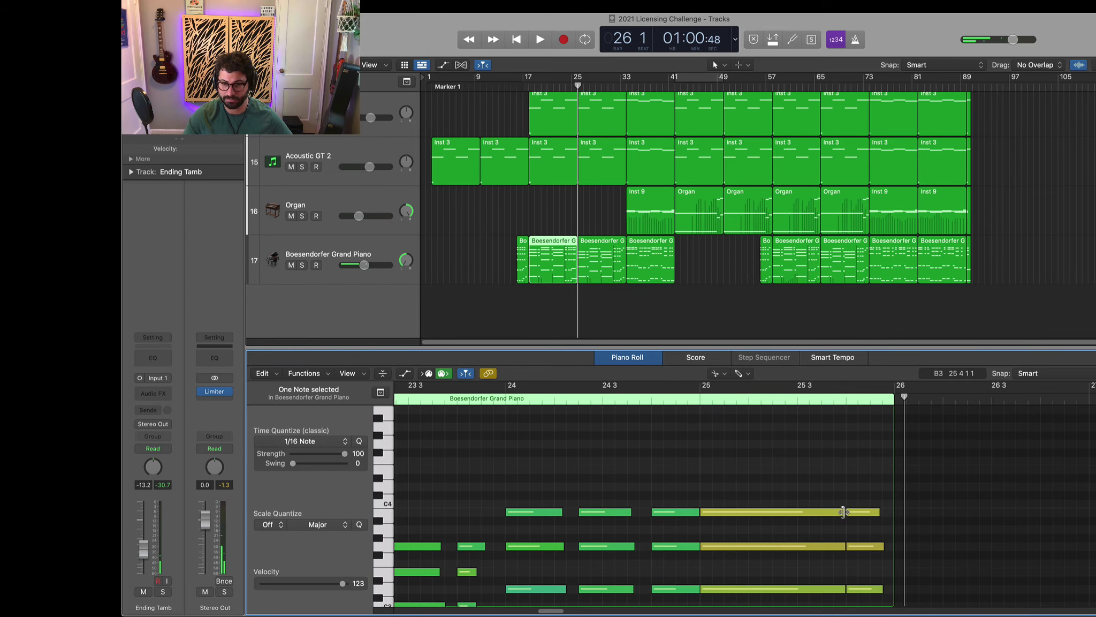
key(Escape)
key(Escape)
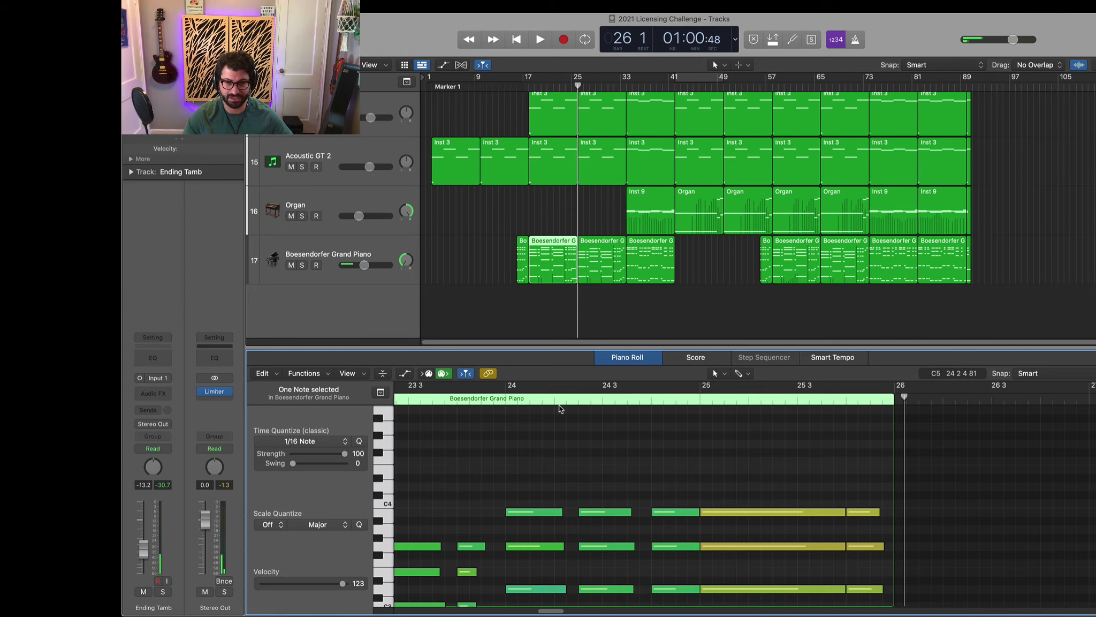
Audition the split piano chord from bar 24 into bar 26, and close the Piano Roll
click(499, 395)
key(space)
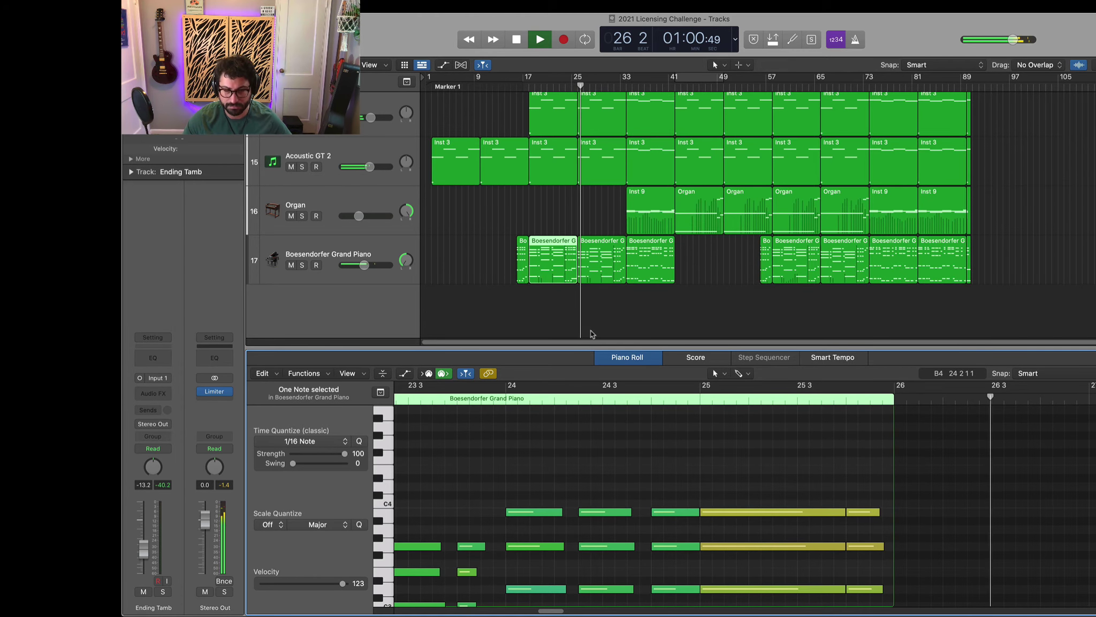
key(space)
drag(852, 477, 863, 532)
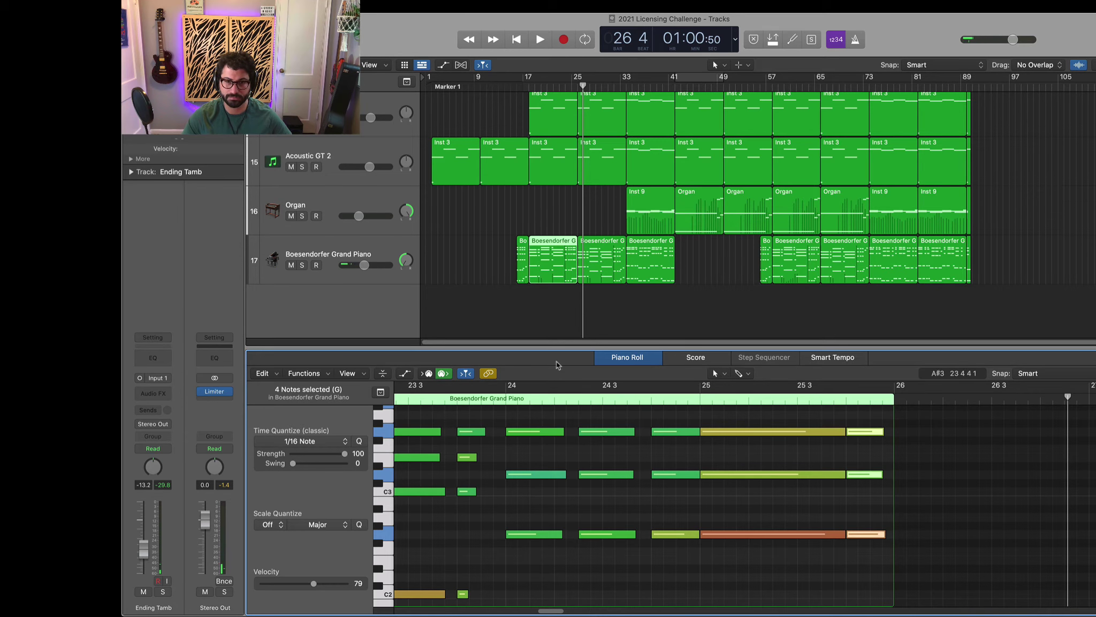
key(p)
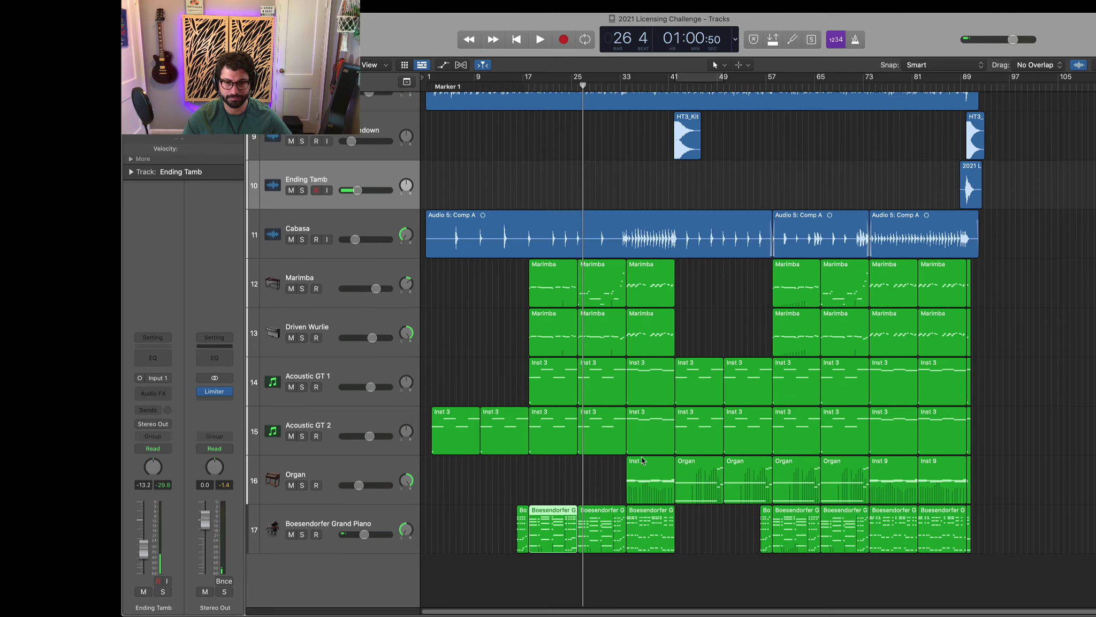
key(space)
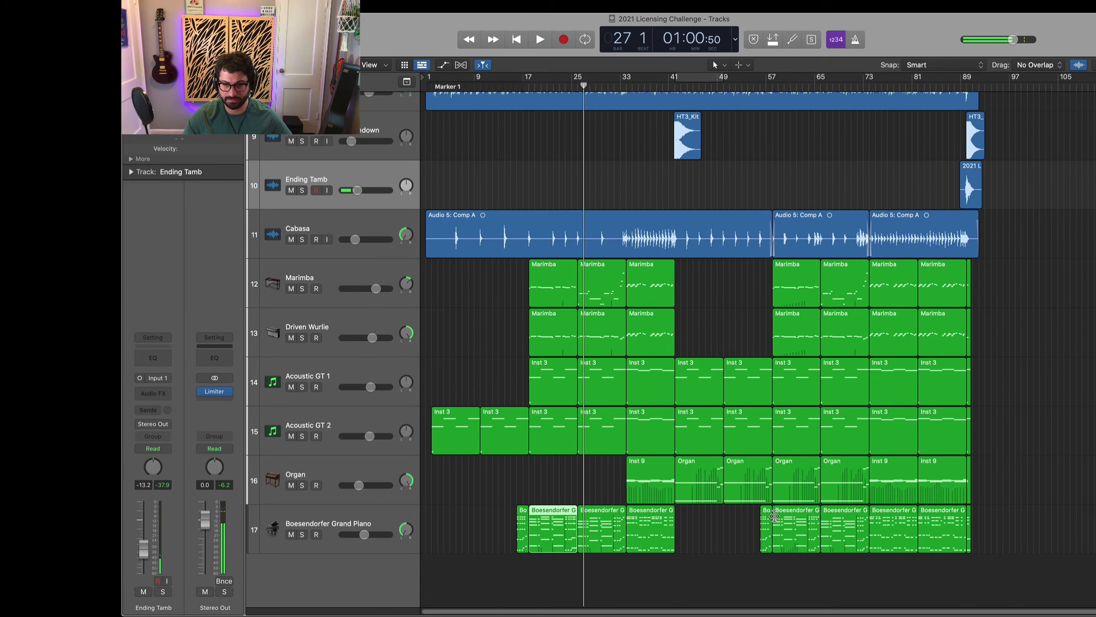
Replace the Boesendorfer Grand Piano region at bar 58 with a copy of the edited region from bar 18
click(776, 517)
key(Delete)
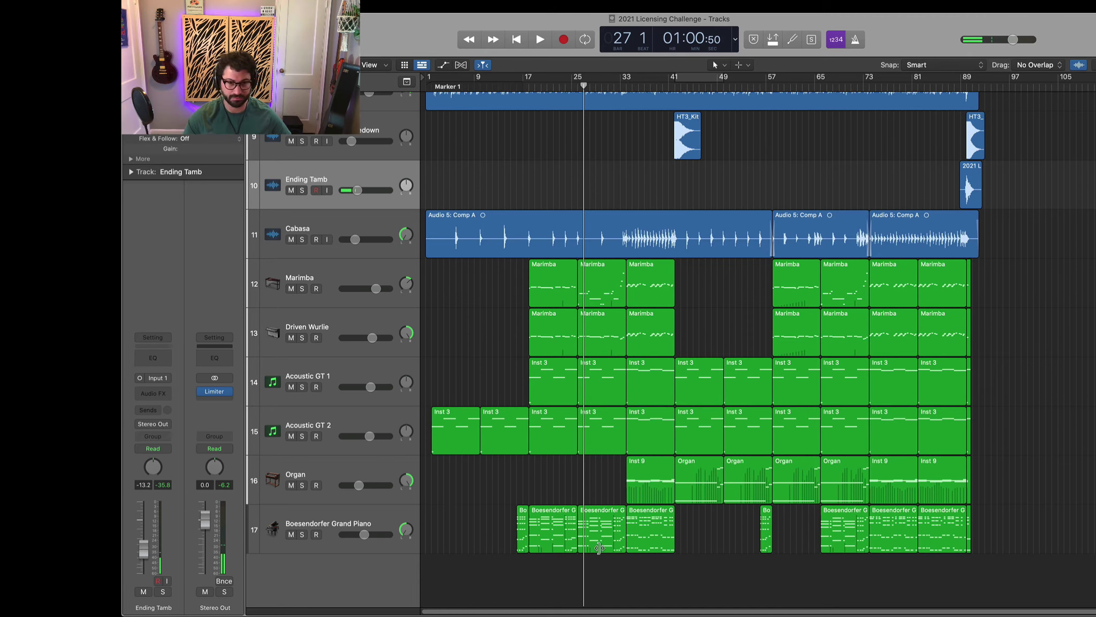
click(565, 531)
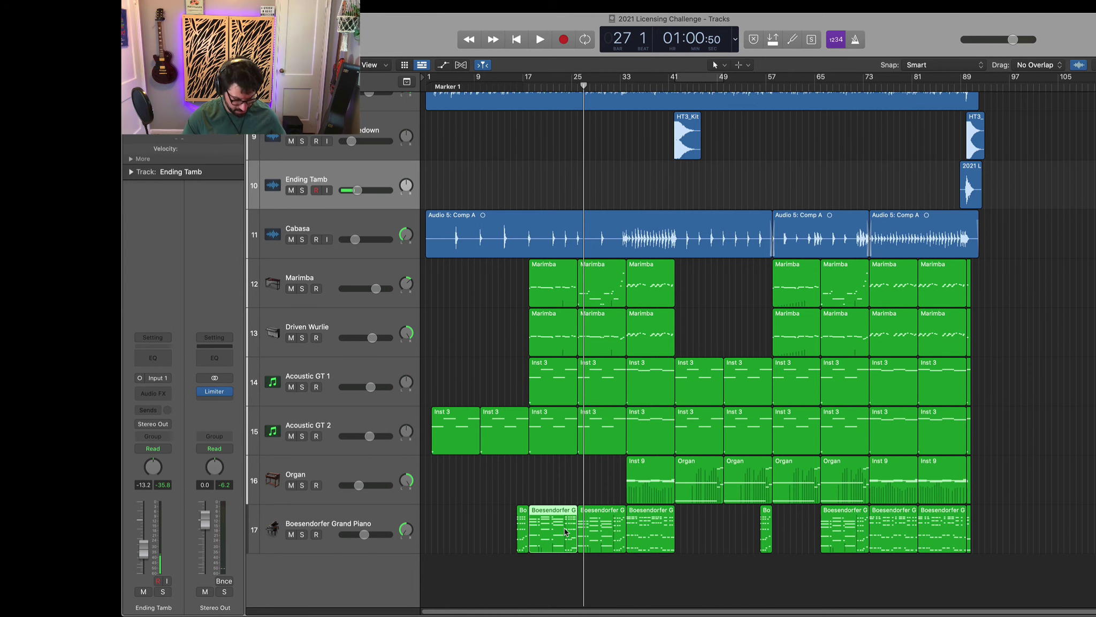
drag(565, 531, 810, 535)
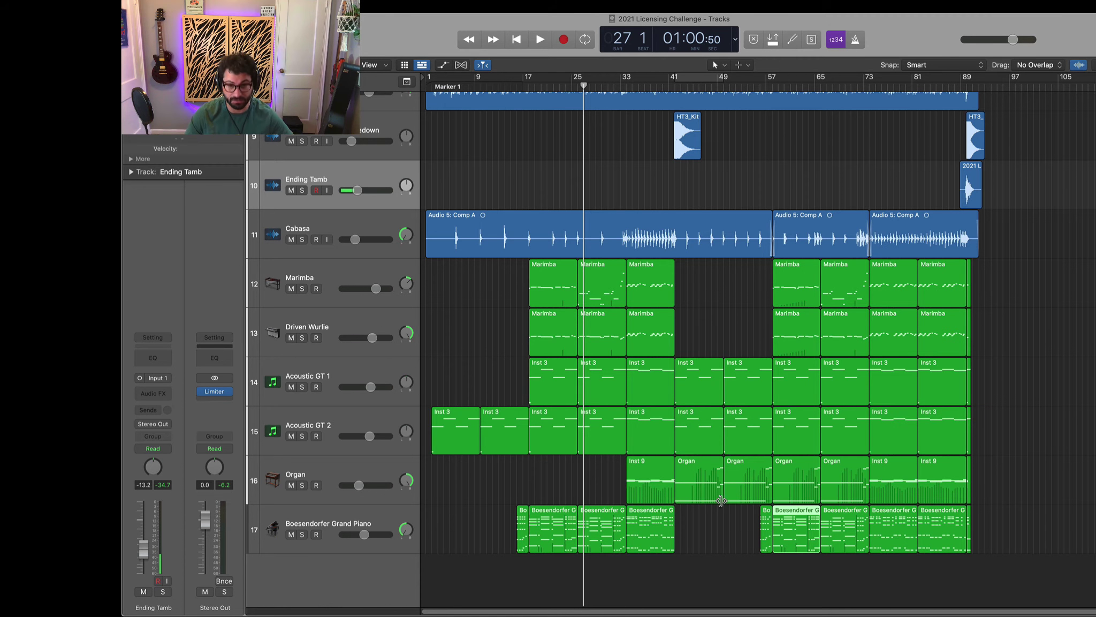
Play the song from bar 41 to listen to the section where the piano drops out
click(670, 86)
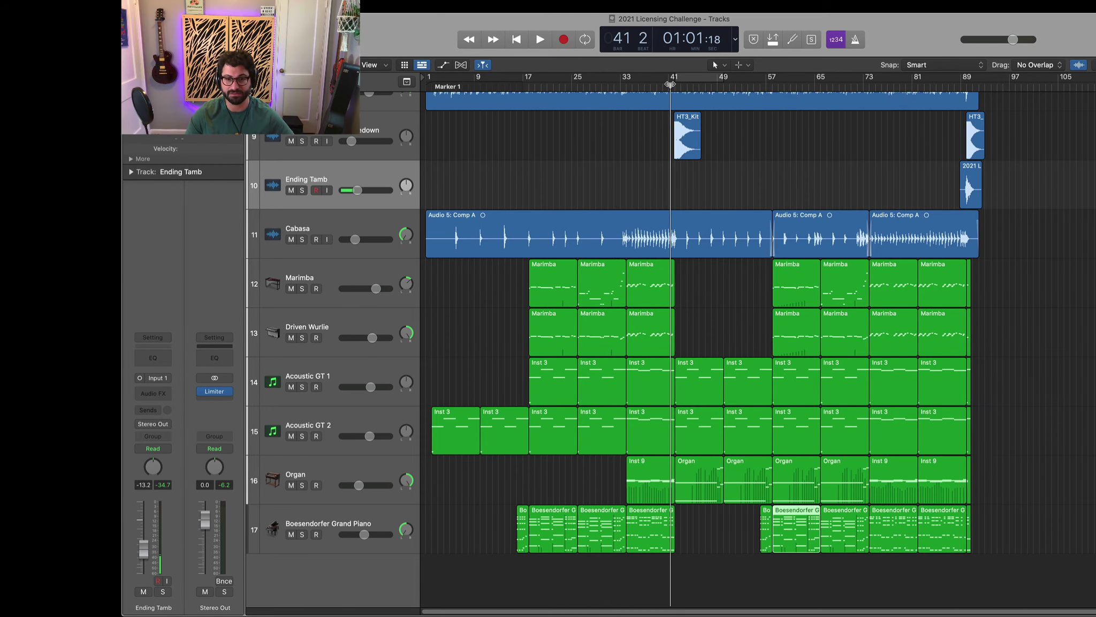
key(space)
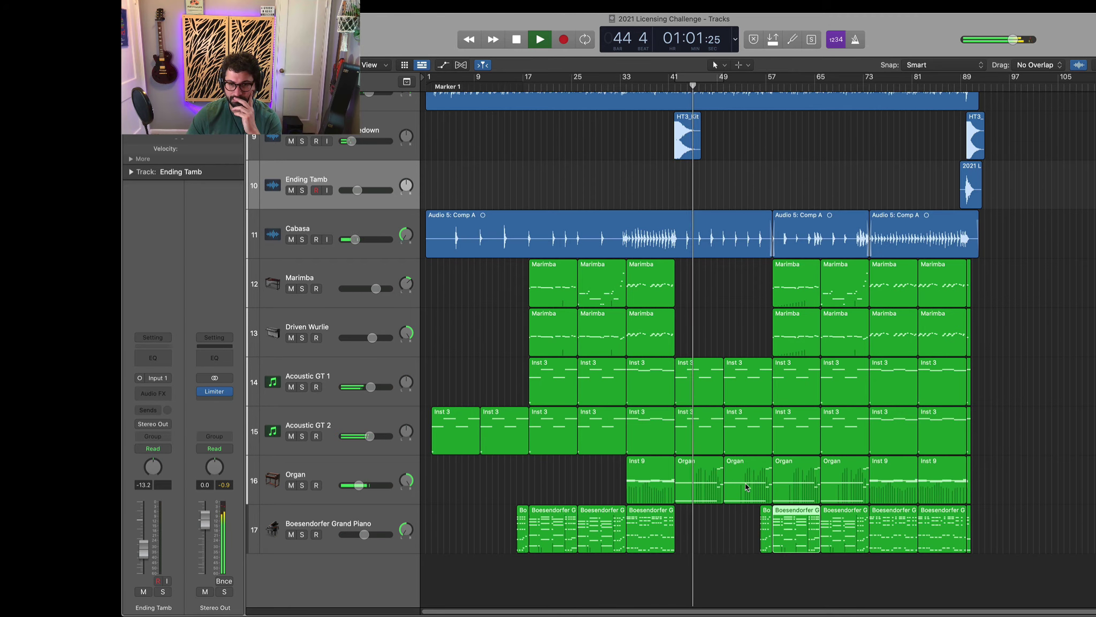
scroll(746, 468, up, 3)
scroll(733, 487, down, 2)
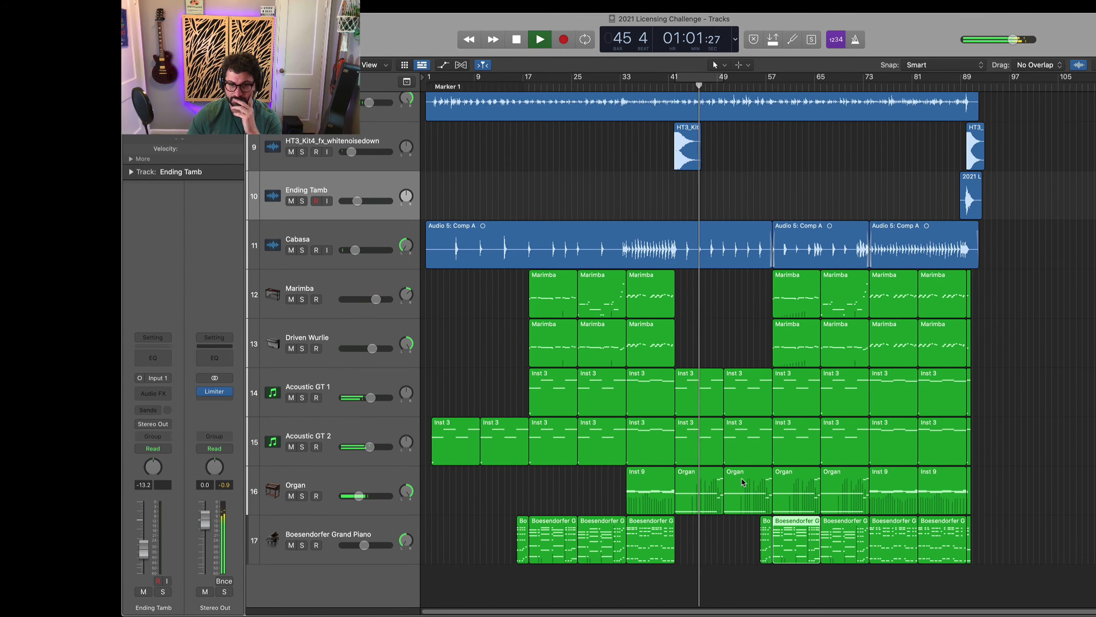
In the Organ region starting at bar 50, raise the octave note pair at bar 57 beat 1 to D4 and D5
double_click(731, 491)
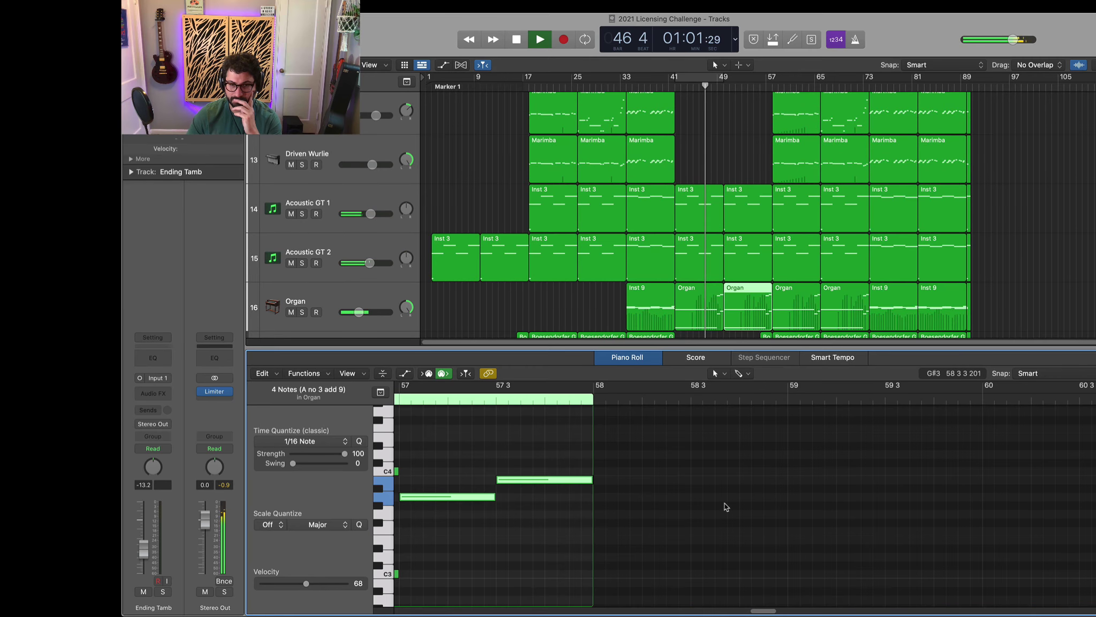
click(683, 492)
scroll(692, 495, left, 5)
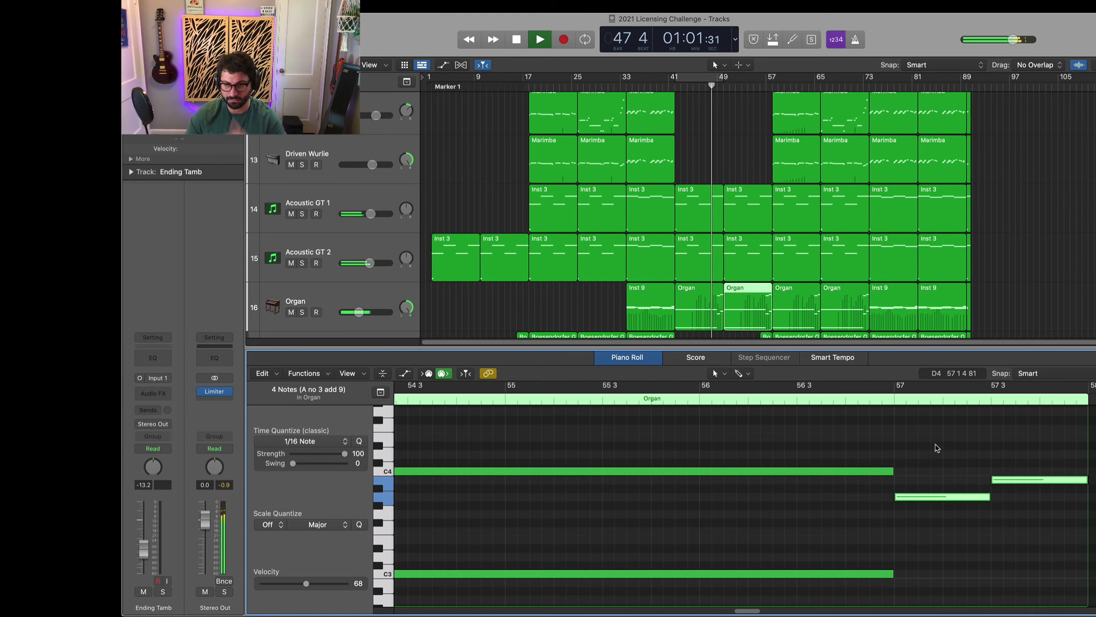
drag(931, 438, 986, 502)
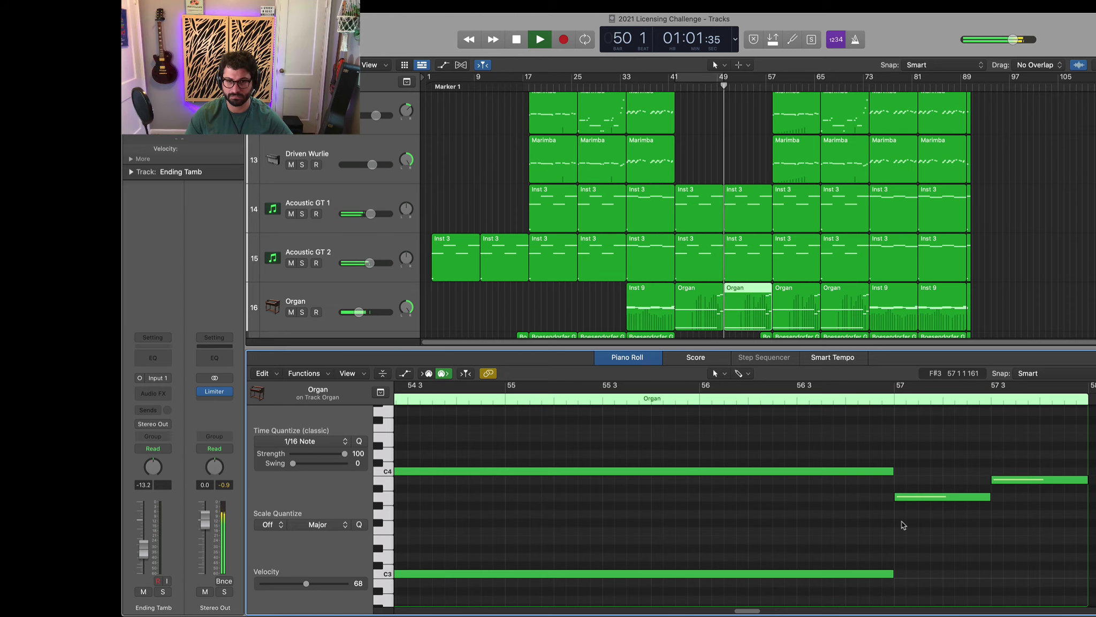
key(space)
drag(1024, 532, 917, 452)
scroll(966, 504, up, 3)
drag(1003, 562, 974, 519)
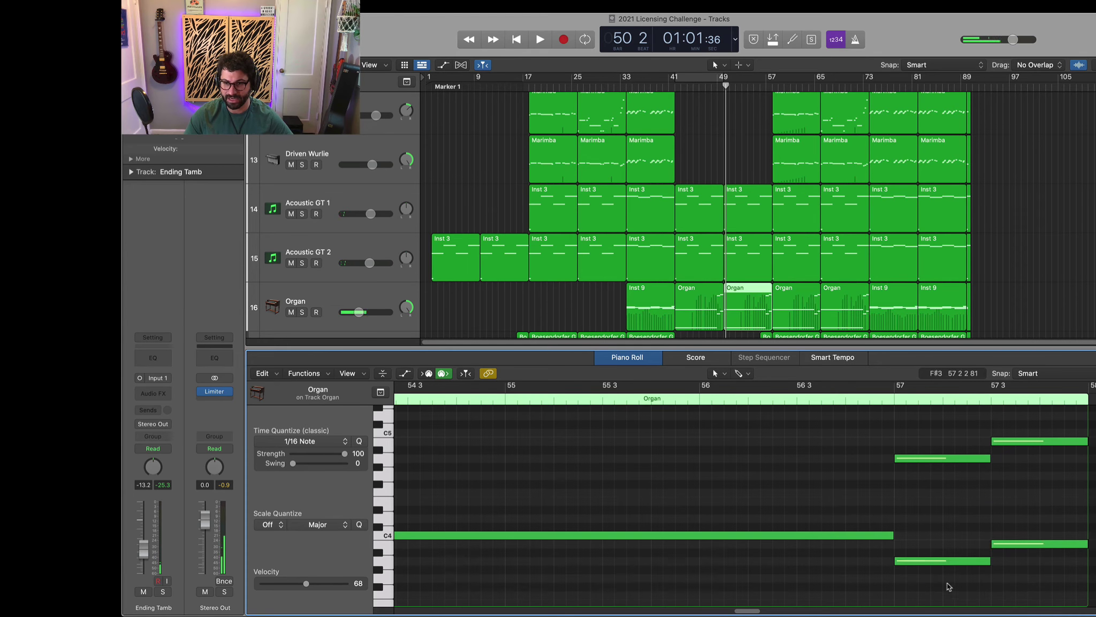
drag(939, 582, 914, 475)
scroll(932, 520, up, 4)
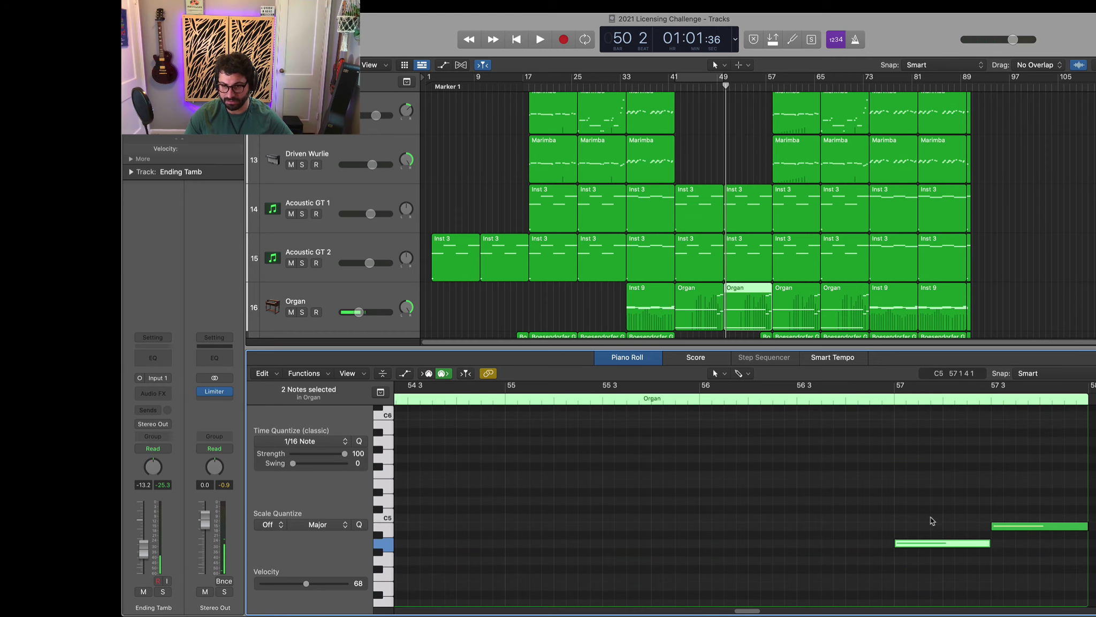
drag(928, 548, 925, 504)
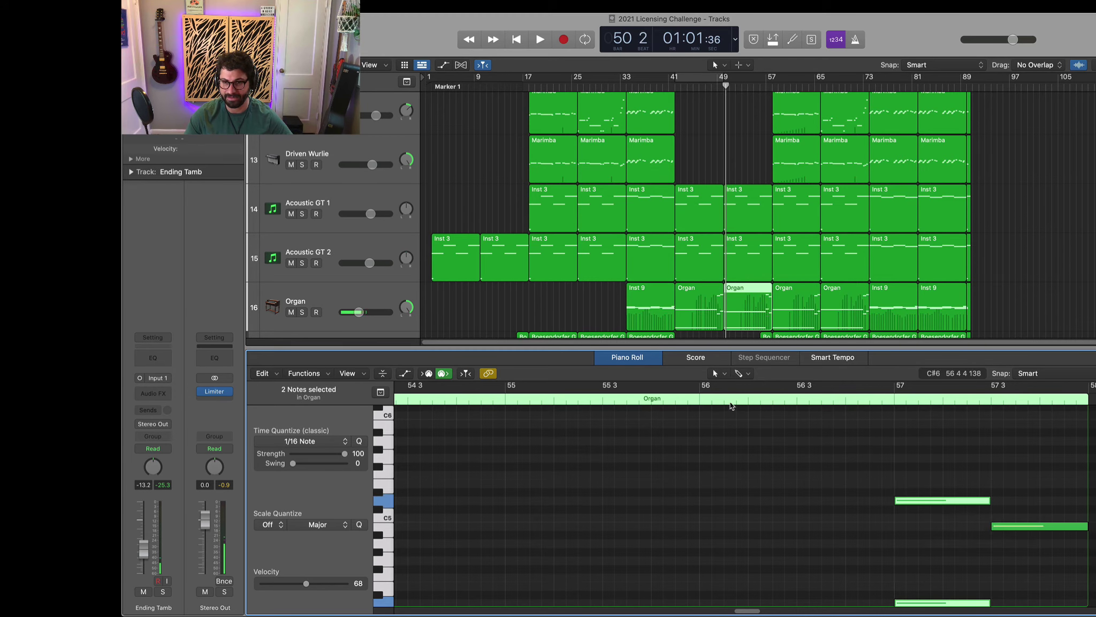
Audition the organ transition from bar 56 beat 3 into bar 58
click(797, 402)
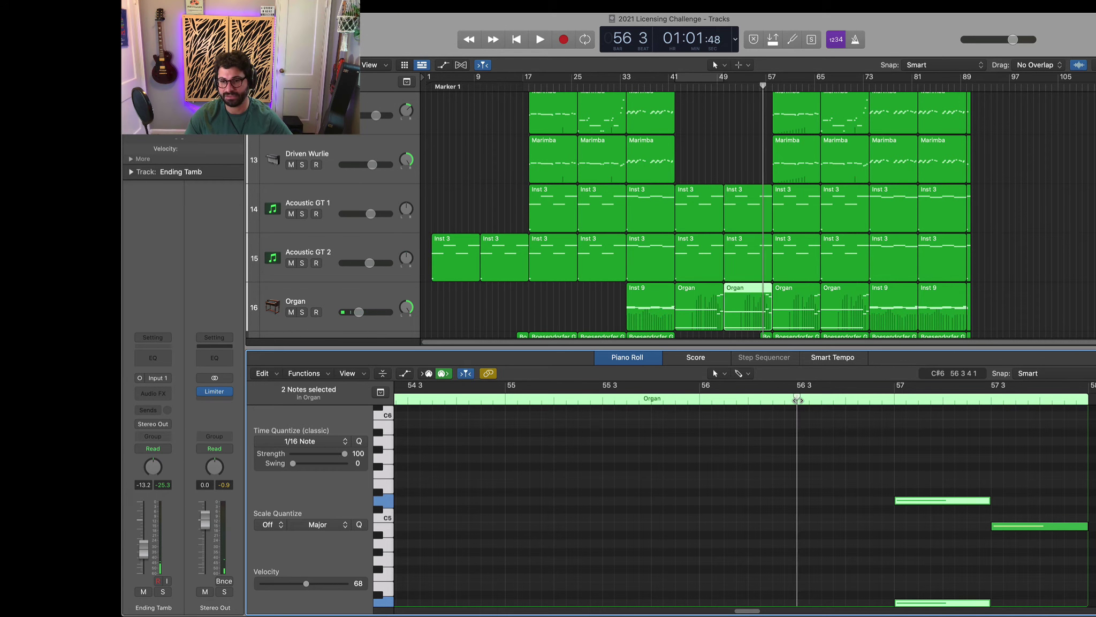
key(space)
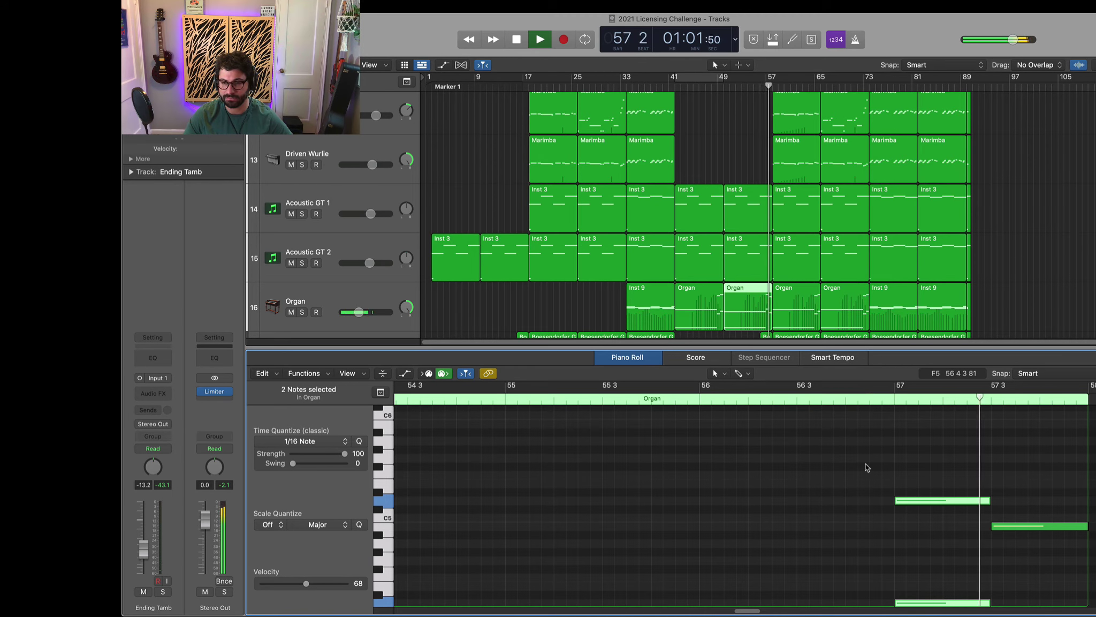
scroll(864, 464, down, 4)
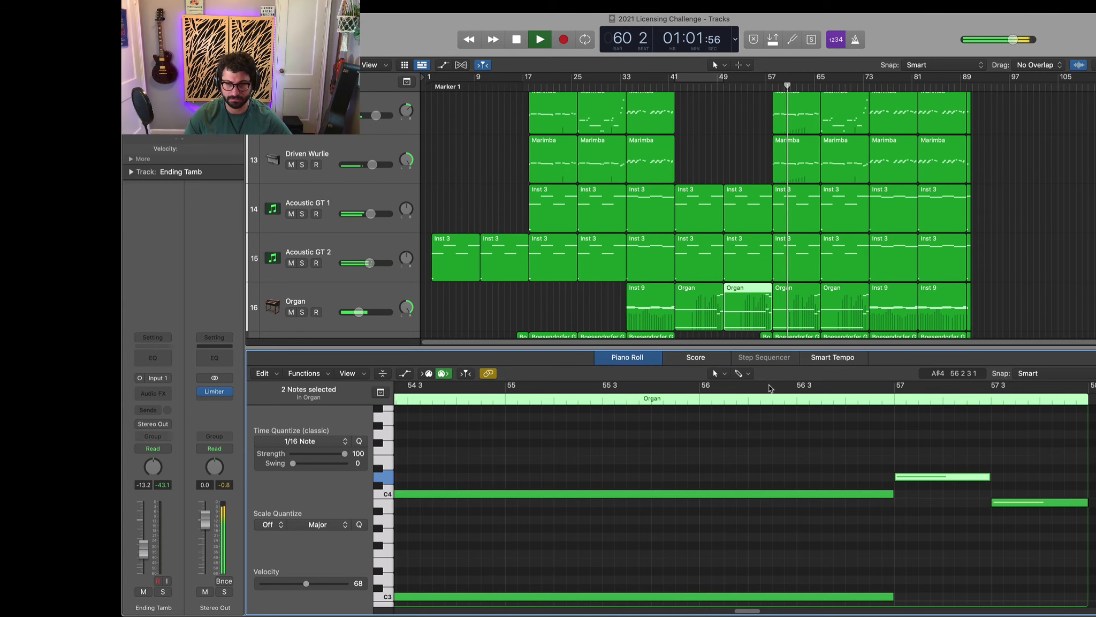
key(space)
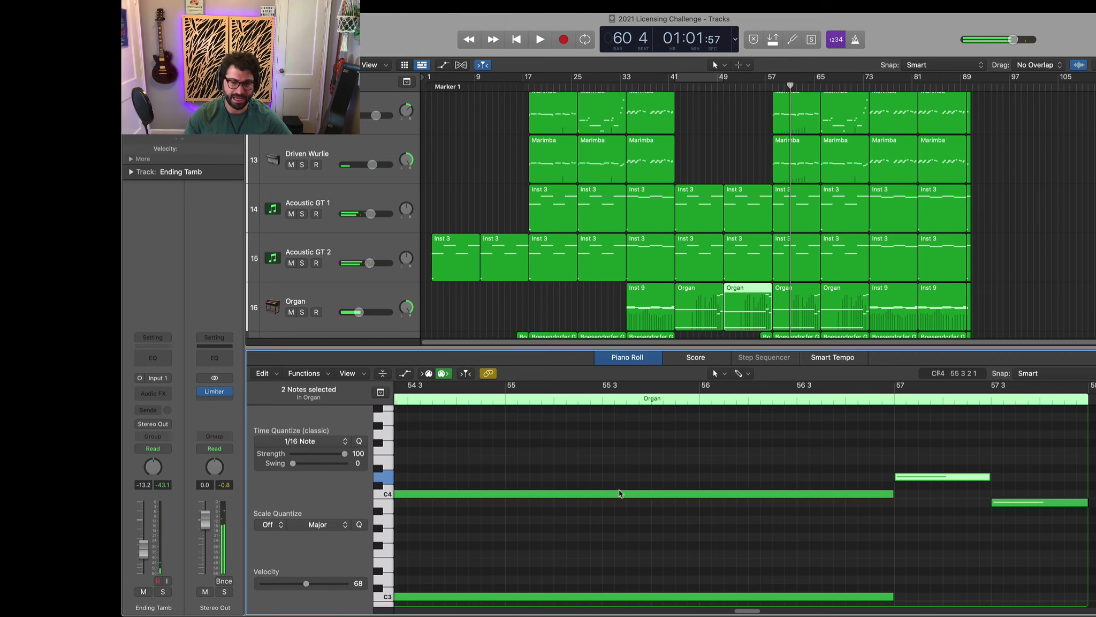
Raise the selected organ note pair at bar 57 further to E4 and E5, and audition the result
scroll(620, 493, right, 5)
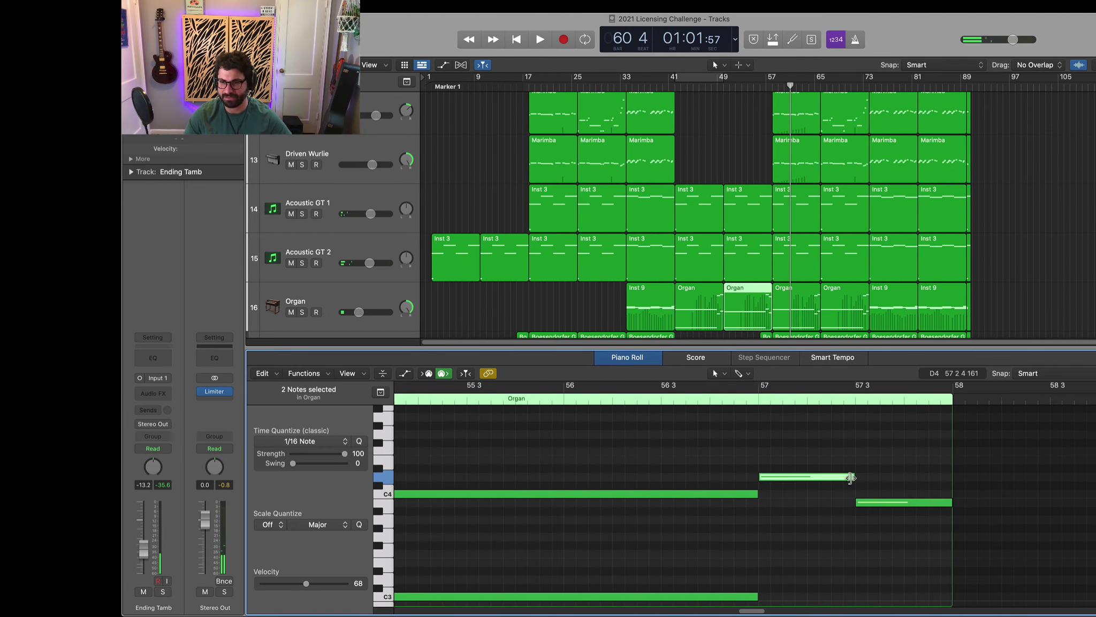
scroll(782, 490, right, 3)
scroll(782, 492, up, 5)
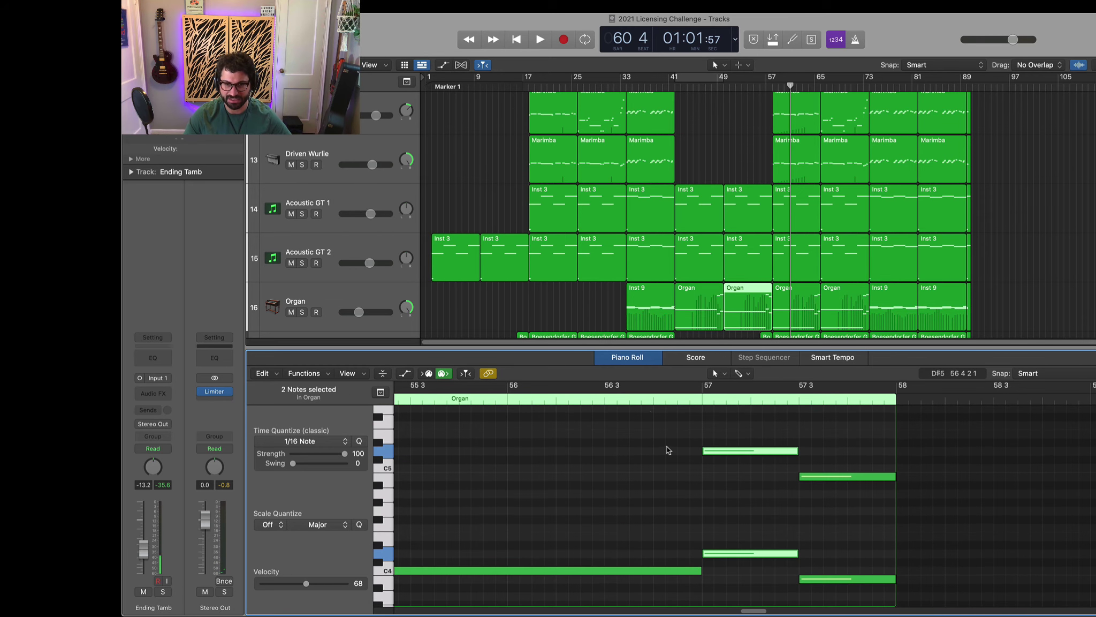
scroll(581, 447, left, 2)
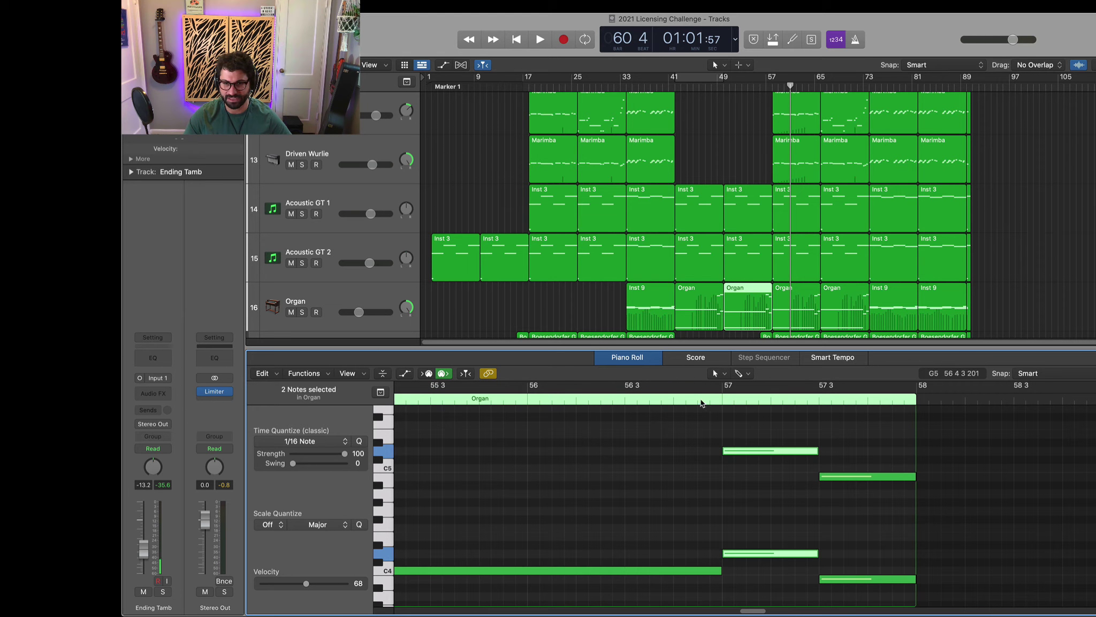
drag(735, 432, 756, 449)
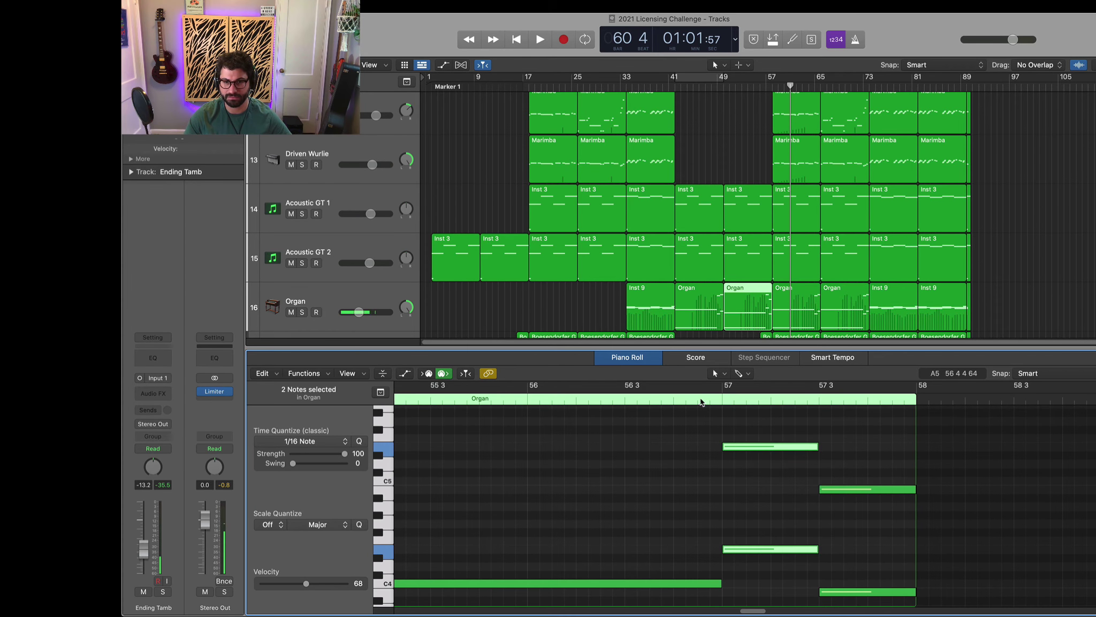
key(space)
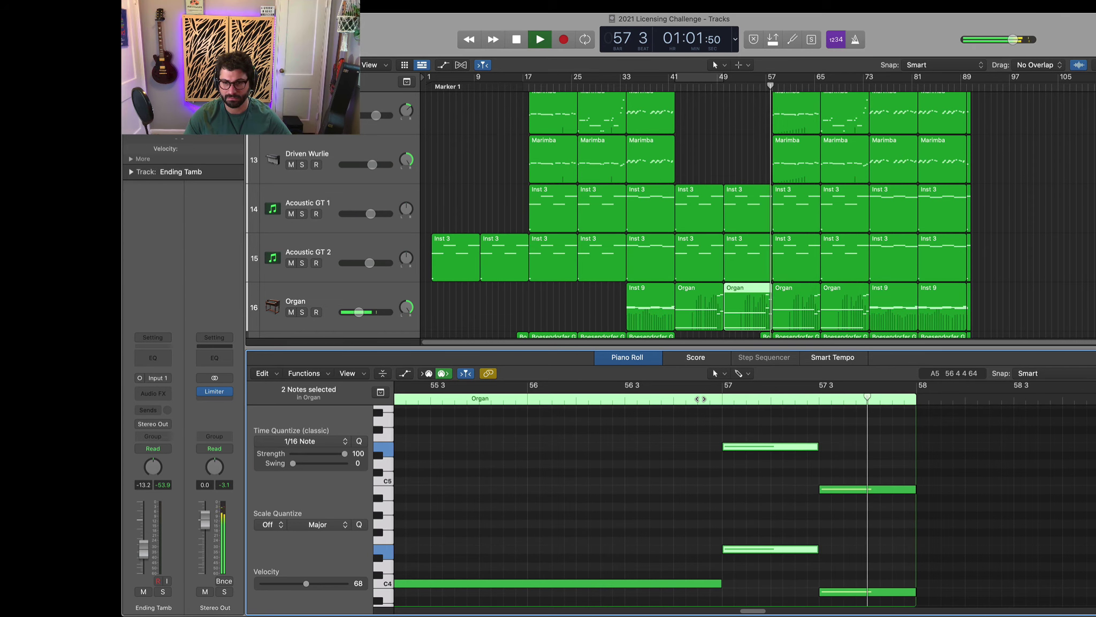
Lower the velocity of the two selected organ notes to 50, and audition the transition again from bar 56
key(space)
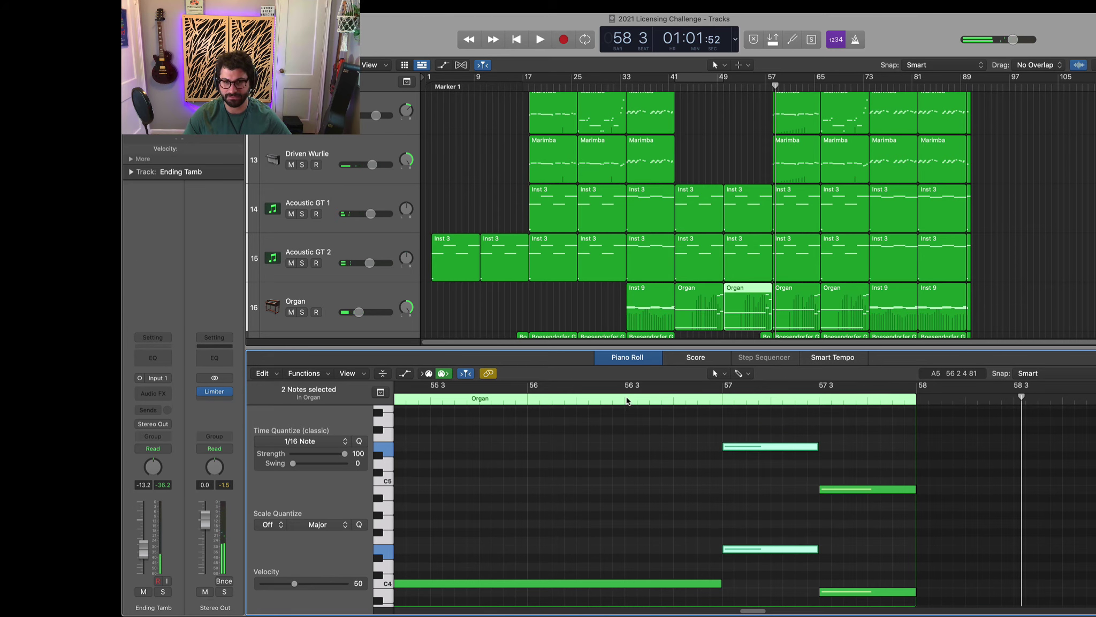
click(628, 400)
key(space)
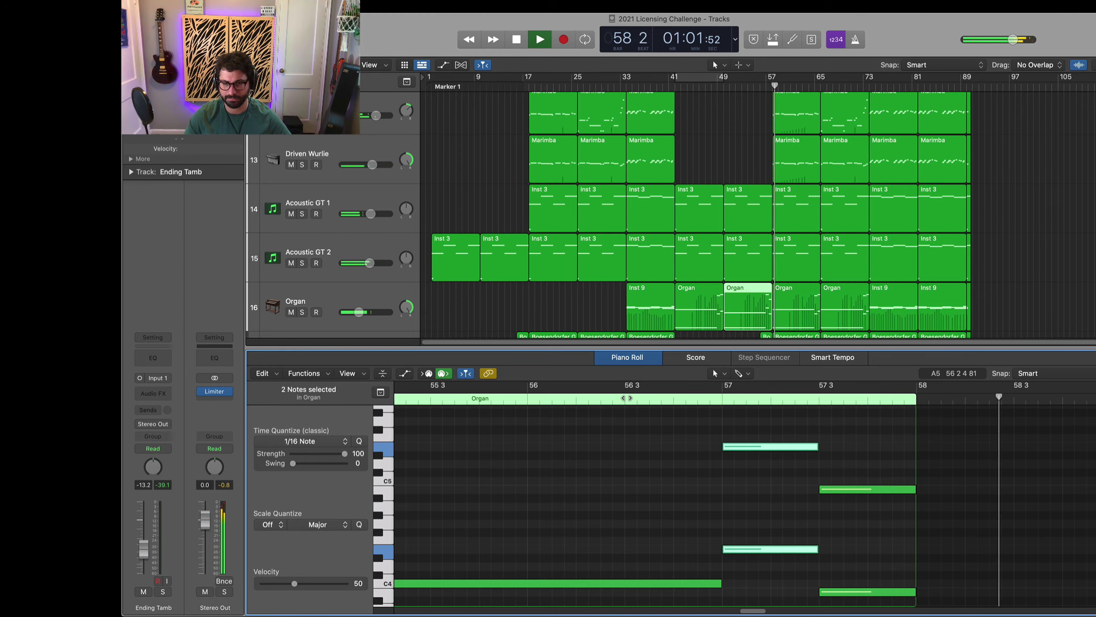
Stop playback, open the Organ region starting at bar 66, and delete its lead-in notes at bar 73
key(e)
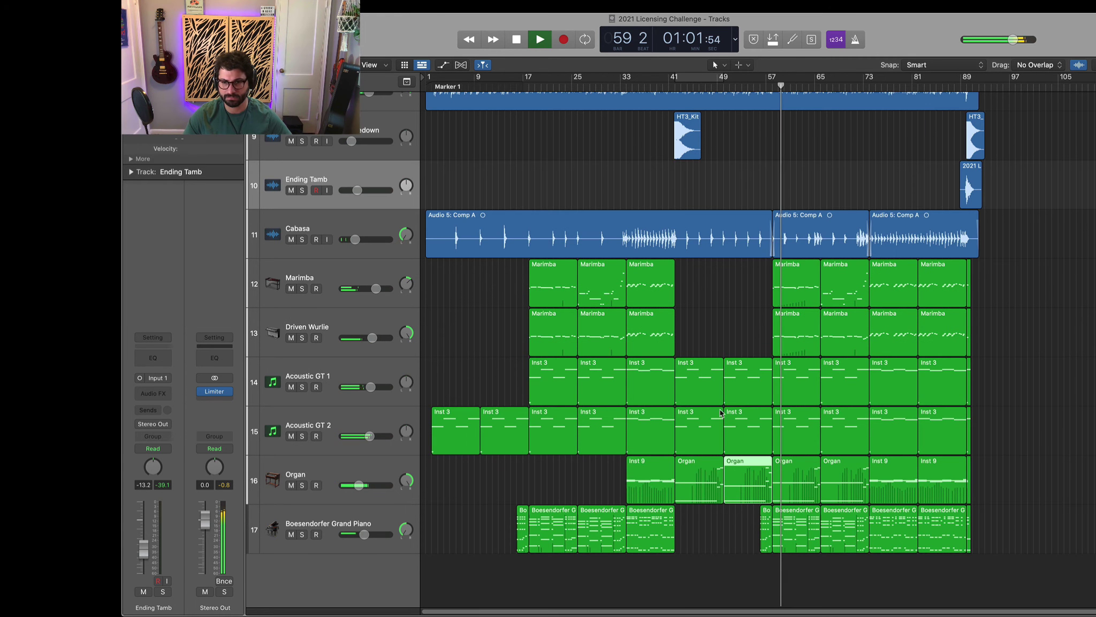
key(space)
click(846, 474)
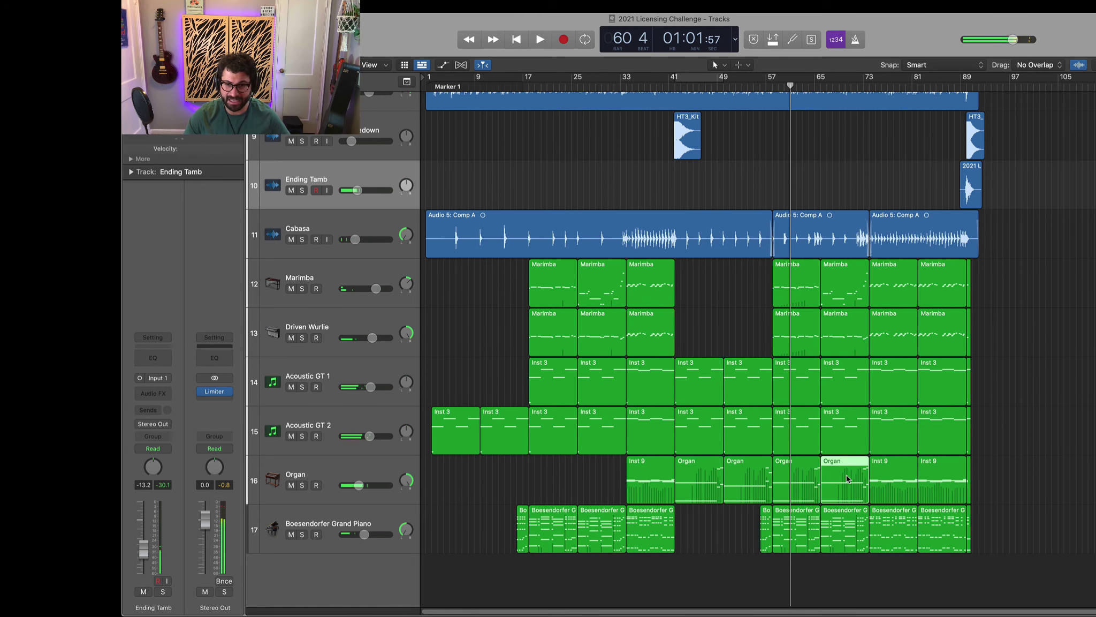
key(e)
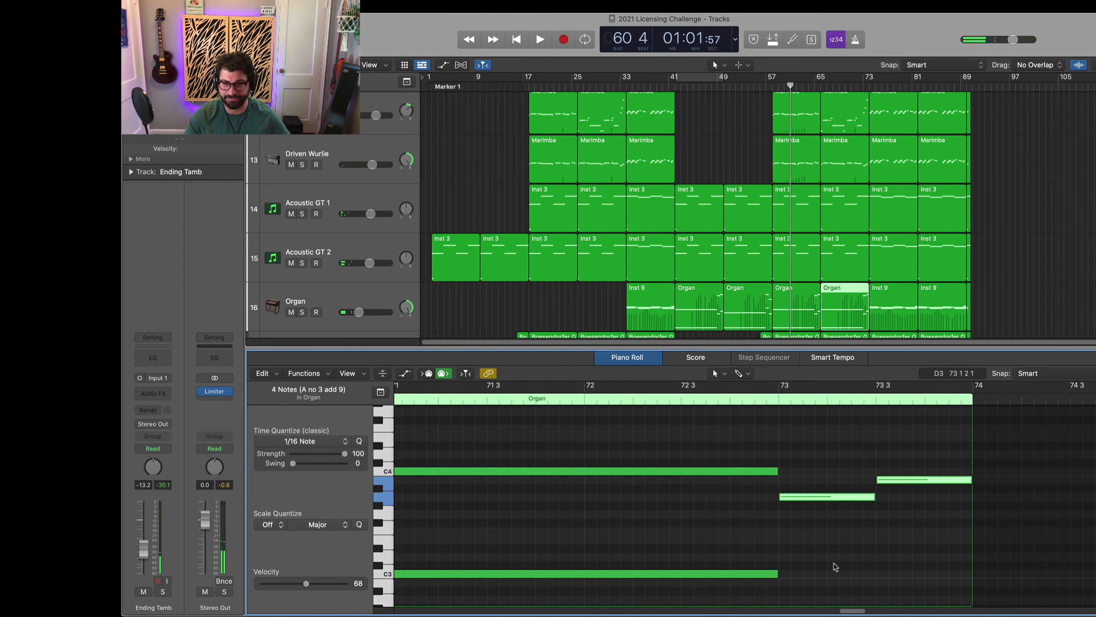
drag(908, 523, 827, 523)
scroll(910, 524, up, 5)
key(Delete)
scroll(828, 527, down, 3)
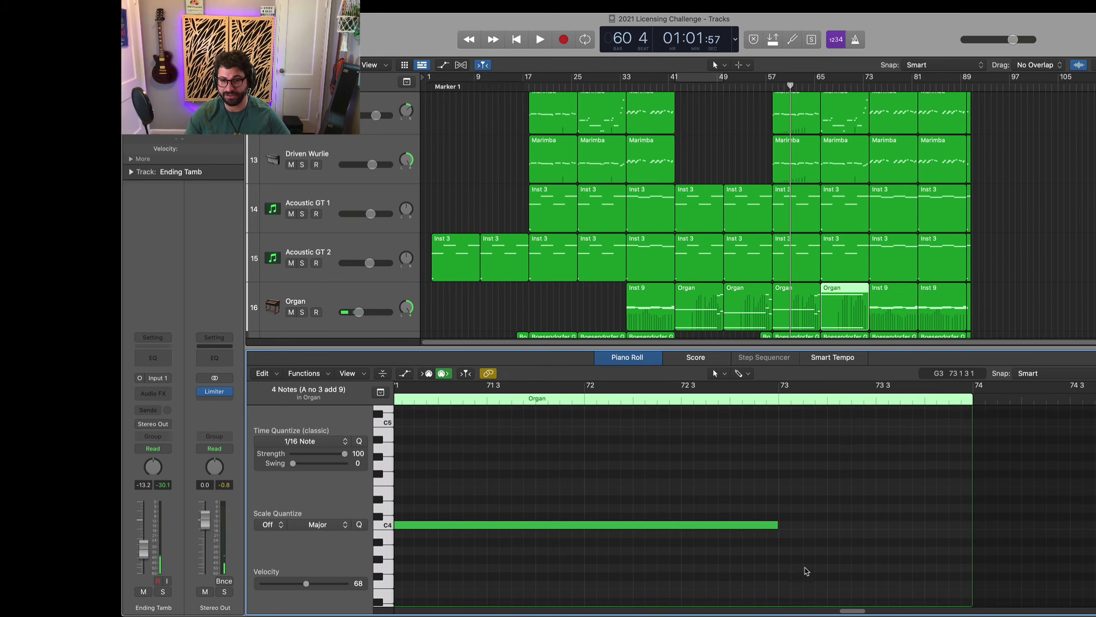
scroll(804, 567, up, 2)
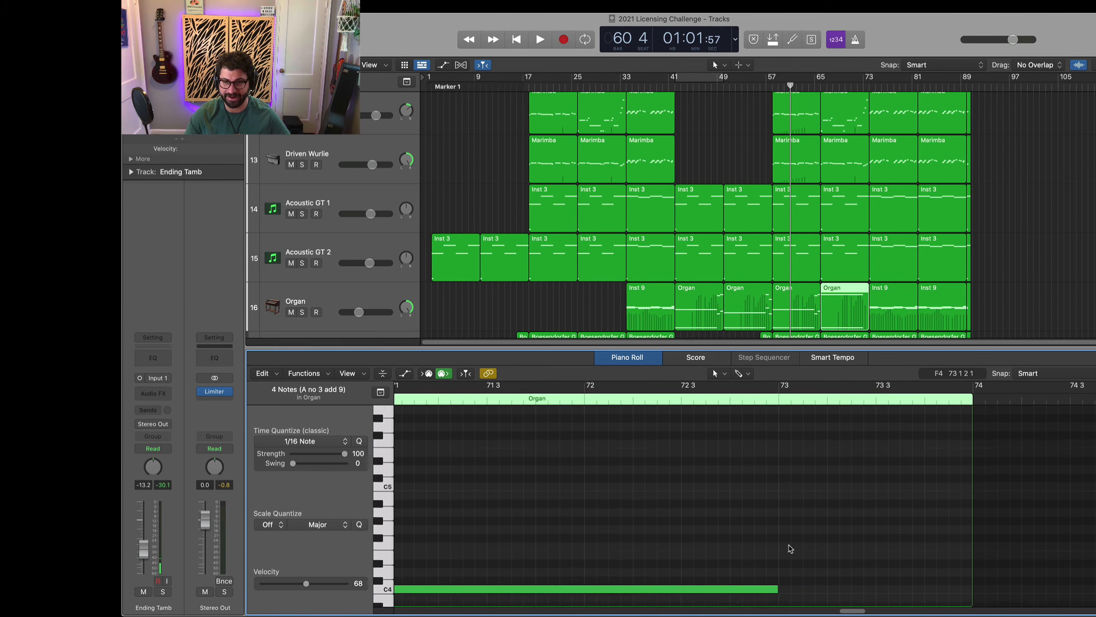
Extend the sustained C3 and C4 organ notes to the region's end at bar 74
drag(774, 589, 925, 496)
scroll(710, 489, down, 5)
scroll(864, 482, left, 5)
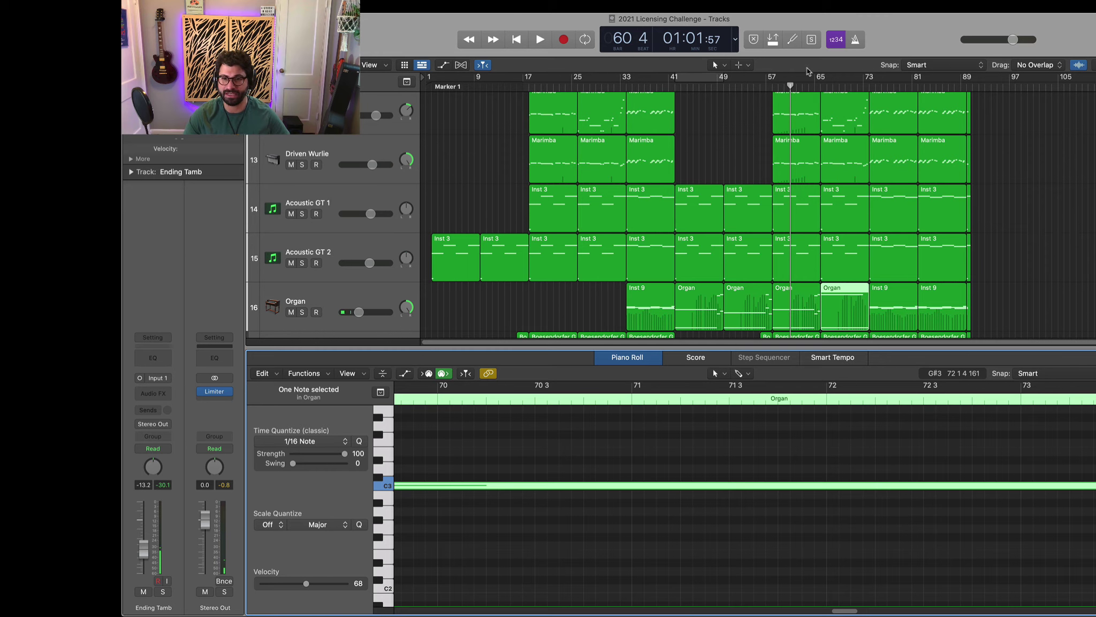
scroll(1082, 428, up, 8)
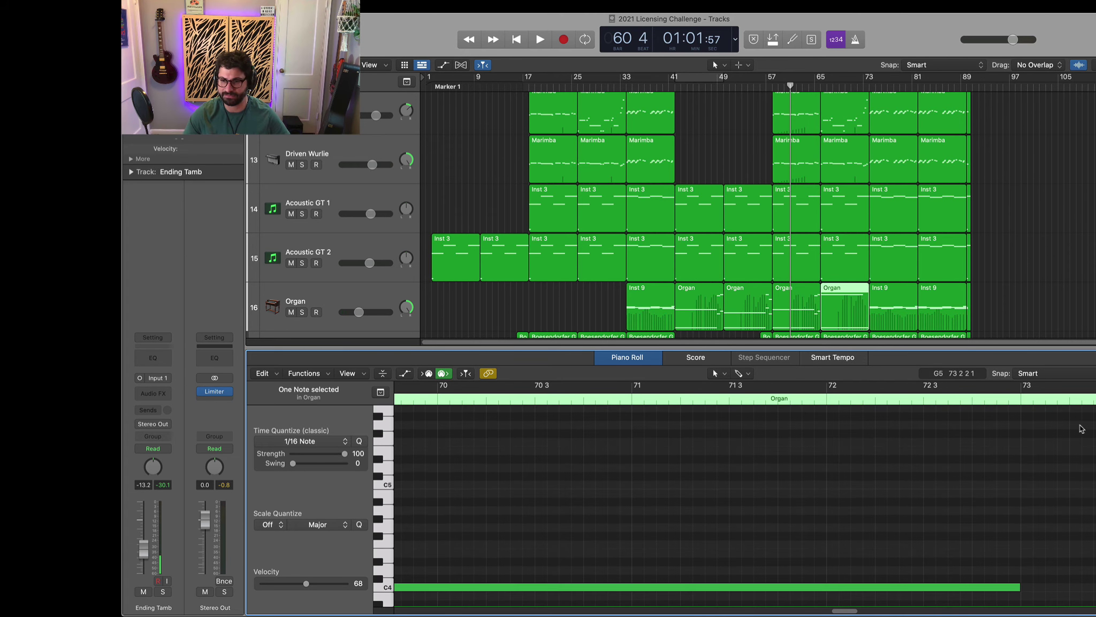
scroll(1076, 523, down, 2)
key(super+Left)
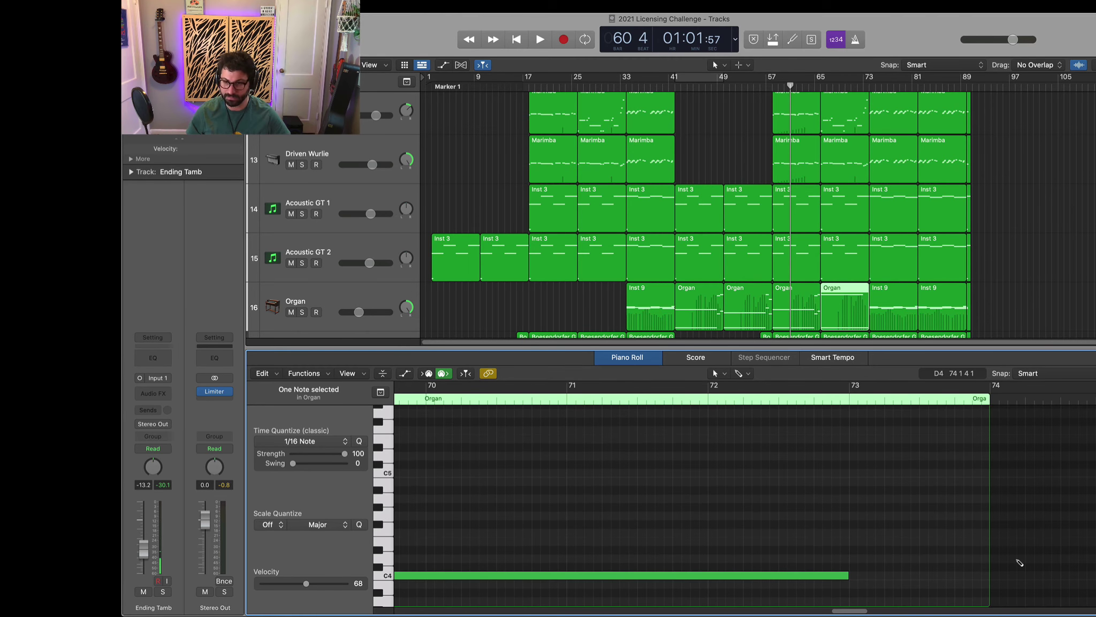
click(823, 575)
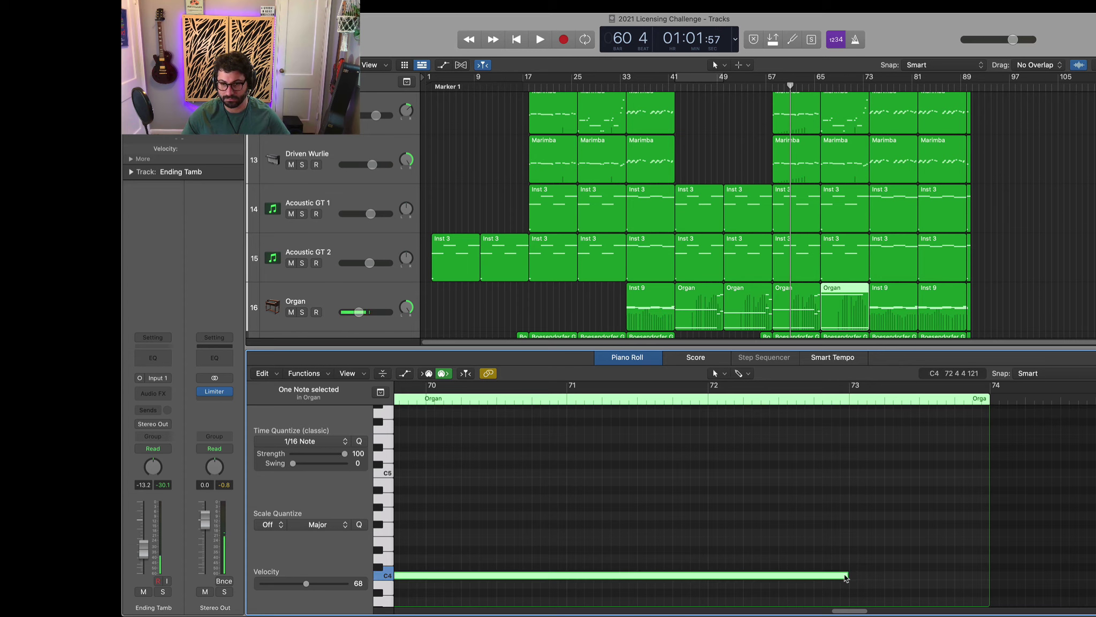
drag(846, 576, 988, 575)
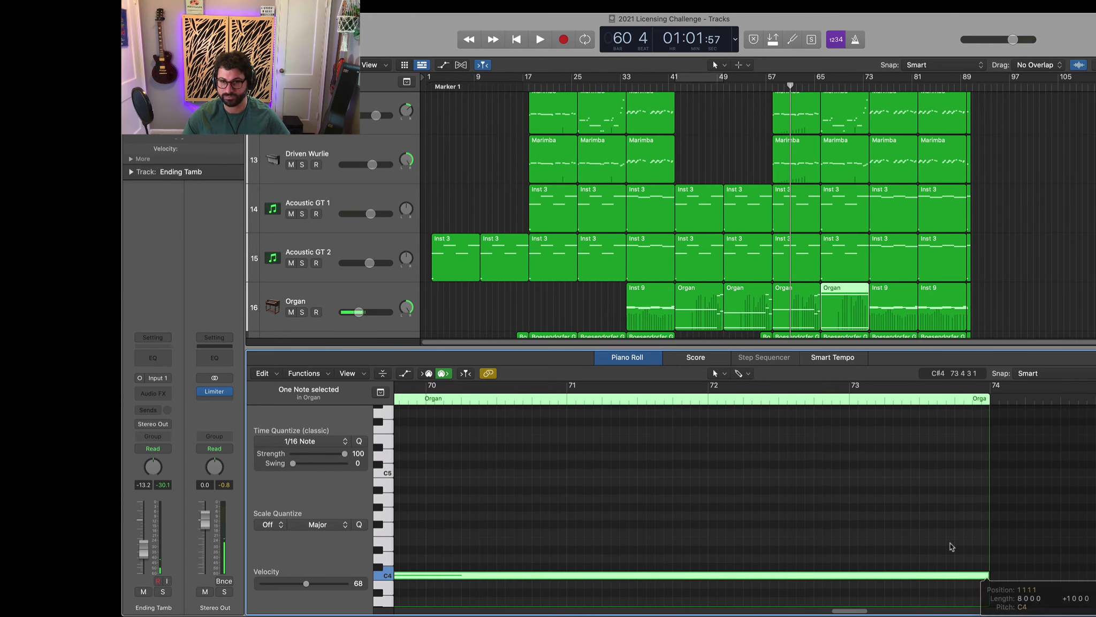
Audition the song from about bar 65 through the transition at bar 74, stopping at bar 76
click(814, 87)
key(space)
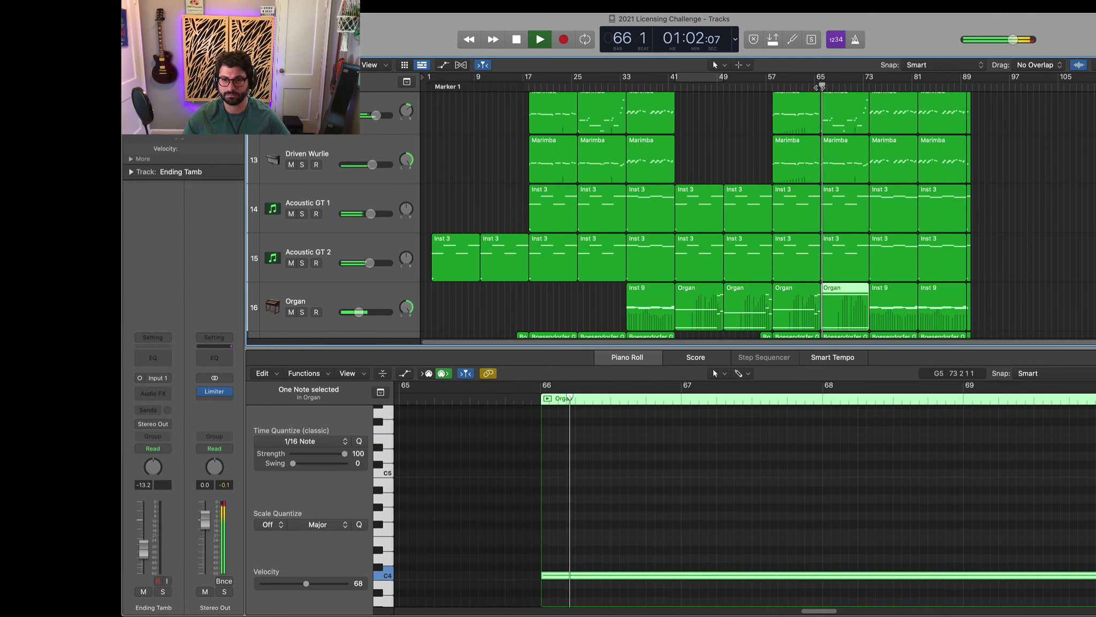
scroll(1092, 191, down, 3)
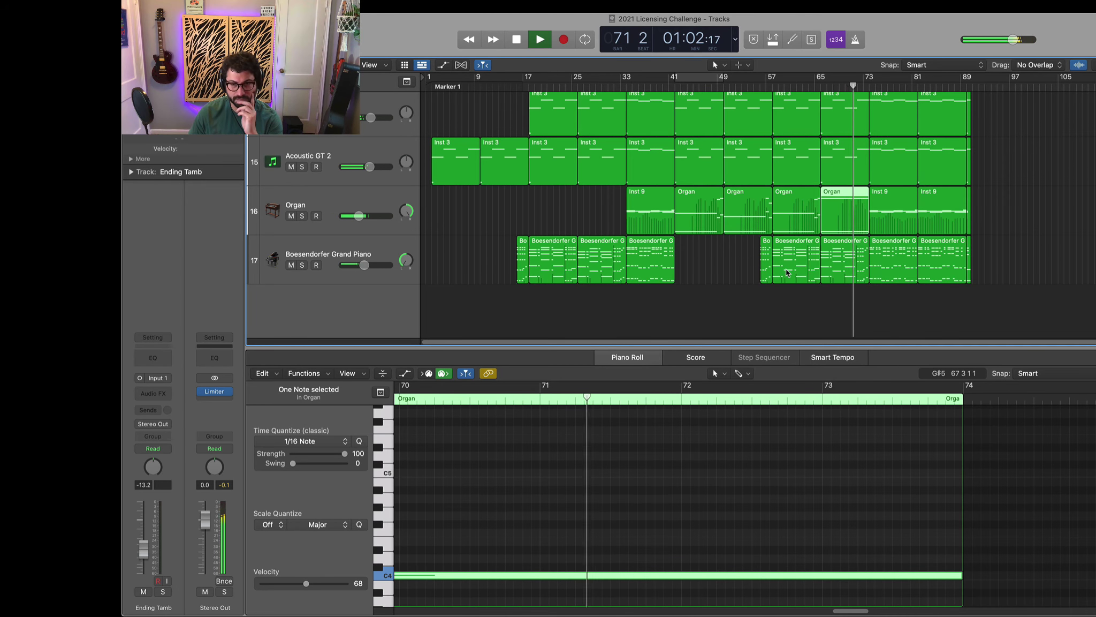
scroll(983, 228, up, 3)
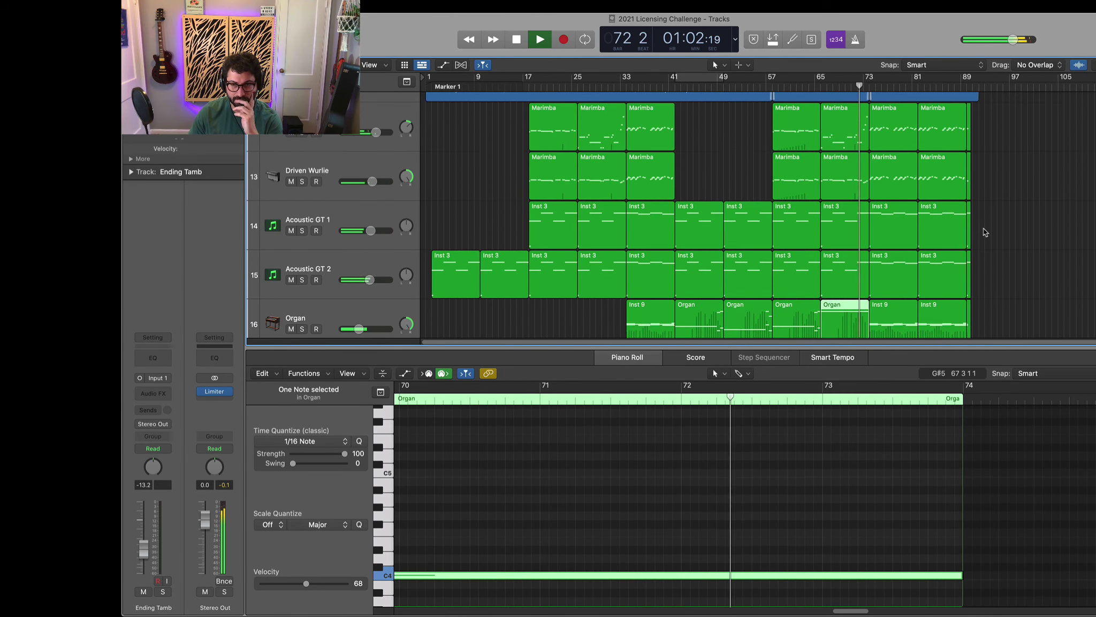
scroll(983, 228, up, 6)
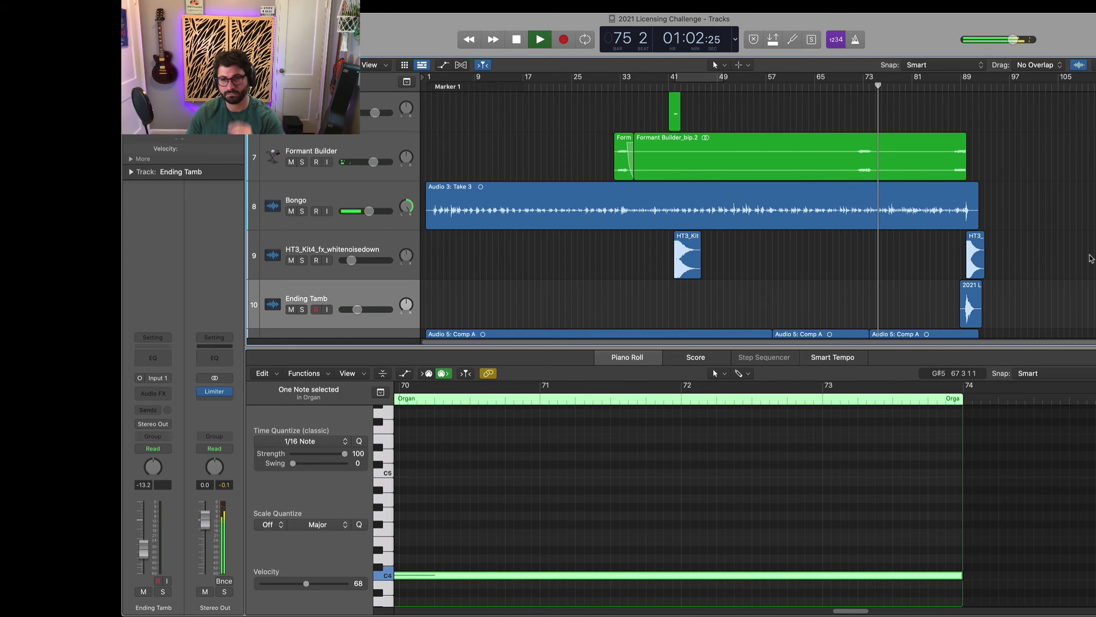
key(space)
In the Marimba region starting at bar 82, set the velocity of the final three notes at bar 89 to 78
scroll(1089, 258, down, 7)
scroll(1088, 258, down, 1)
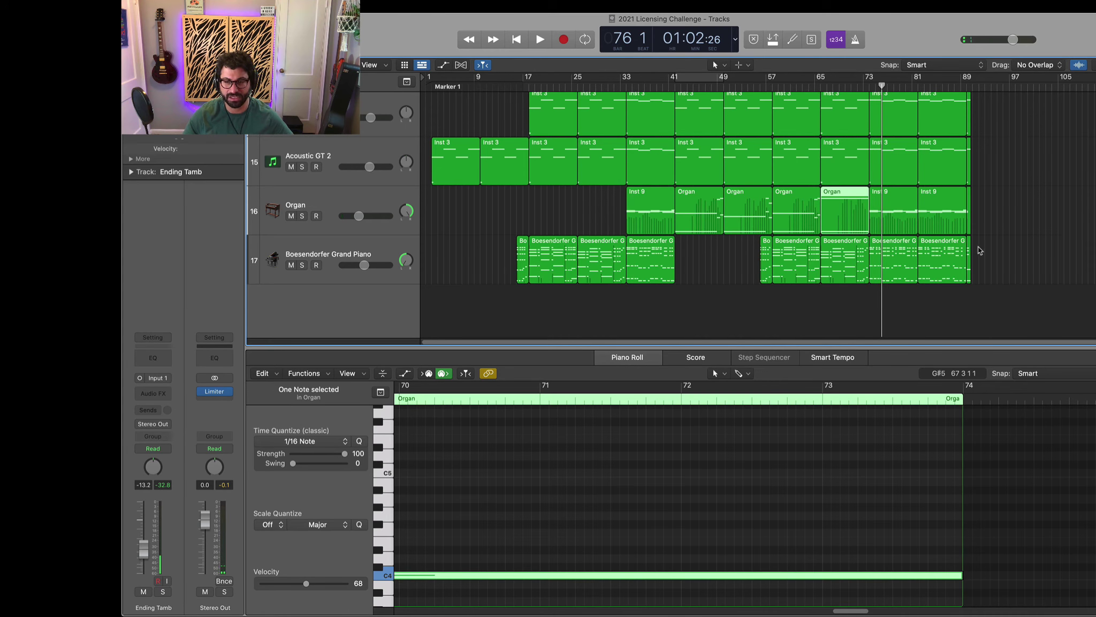
scroll(920, 257, right, 1)
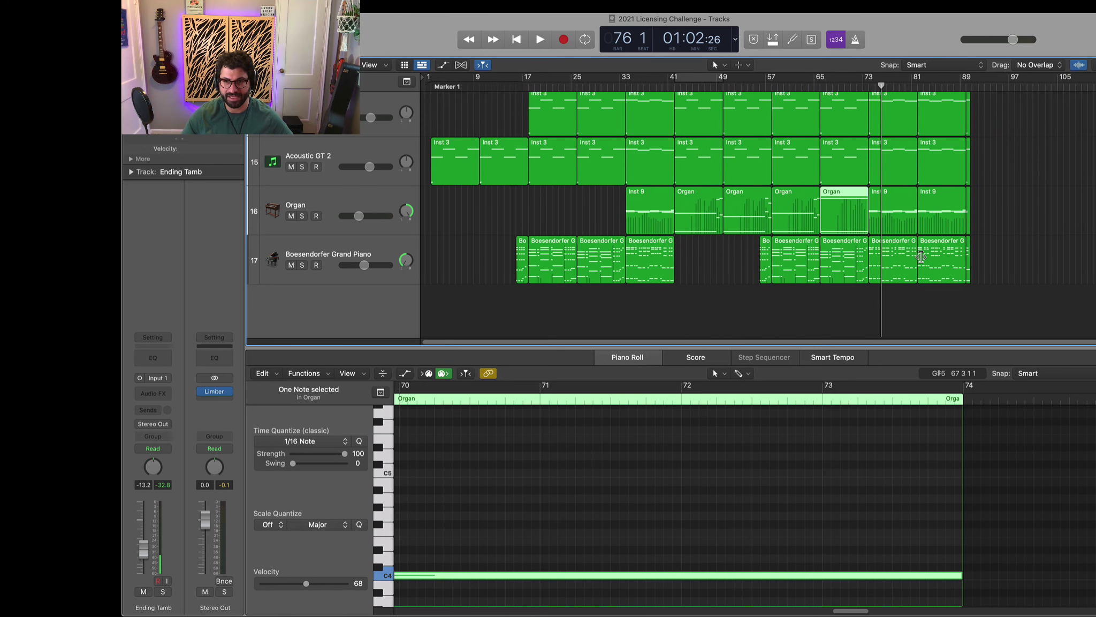
scroll(960, 272, up, 3)
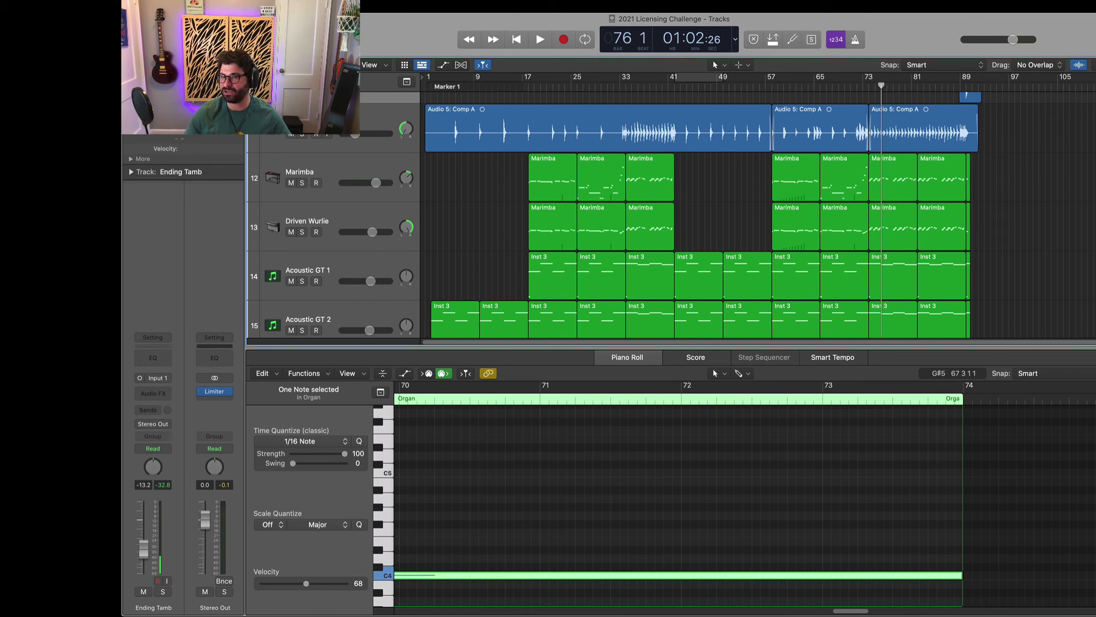
click(949, 192)
scroll(977, 509, right, 10)
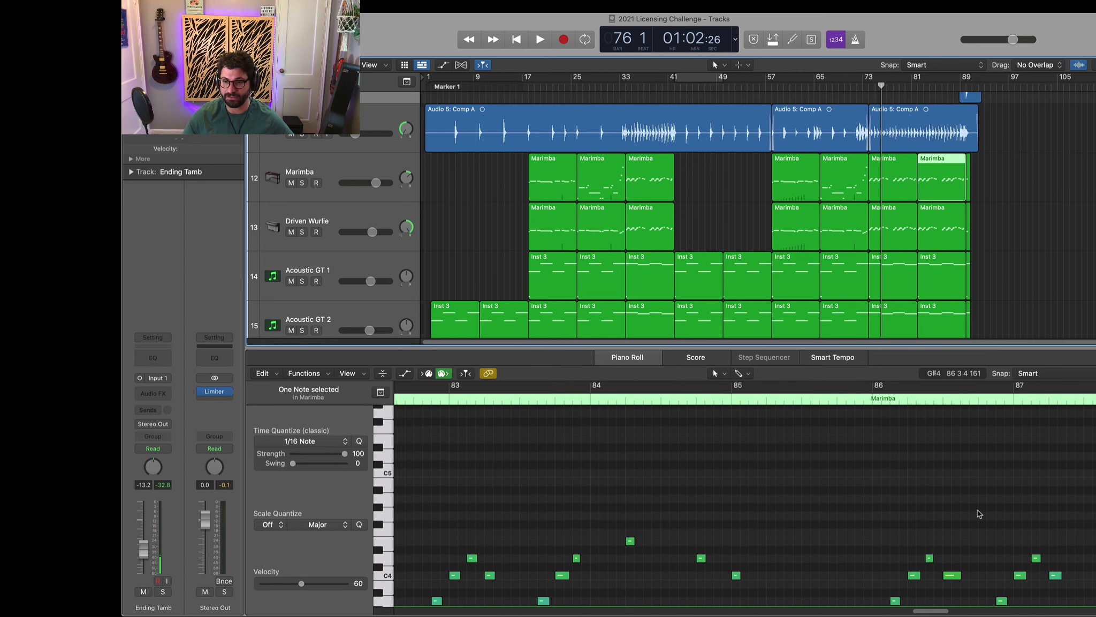
scroll(995, 530, down, 5)
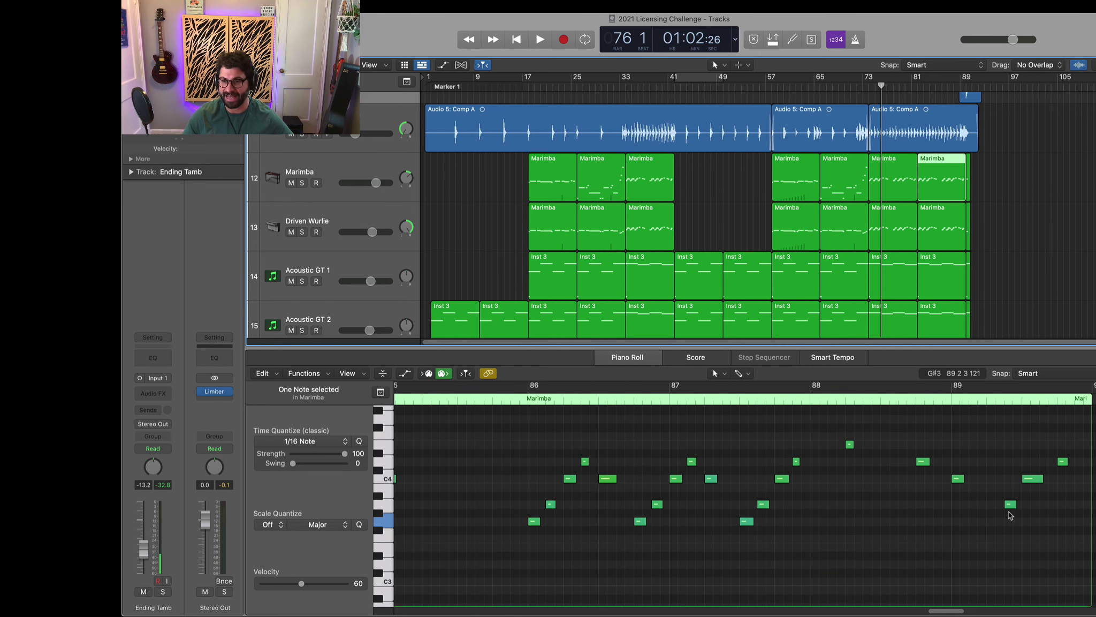
drag(1089, 456, 1002, 537)
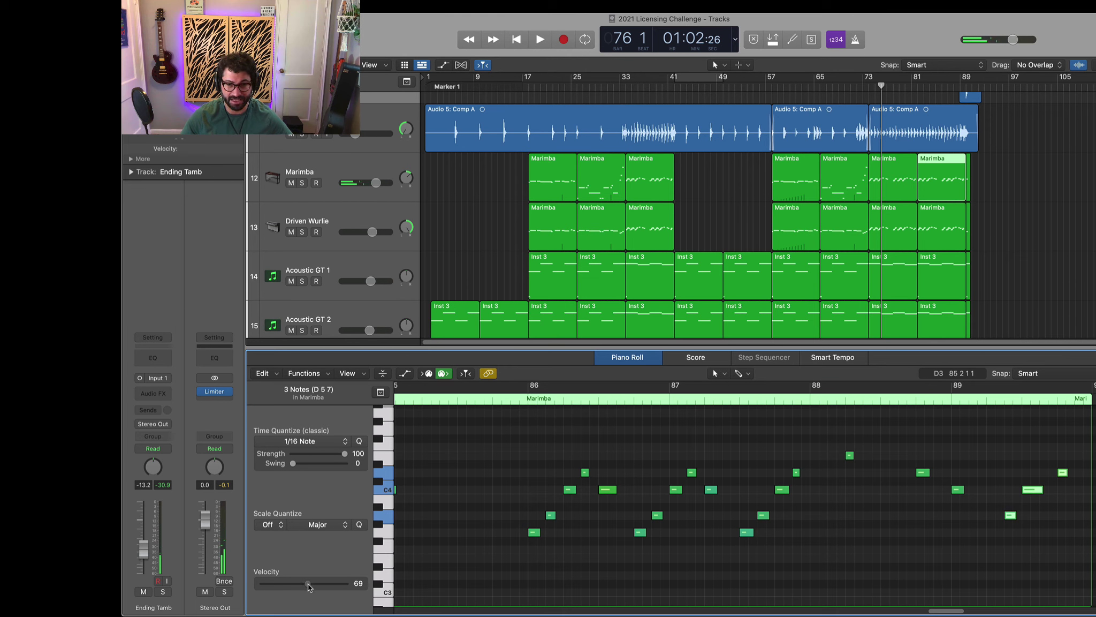
drag(314, 587, 316, 586)
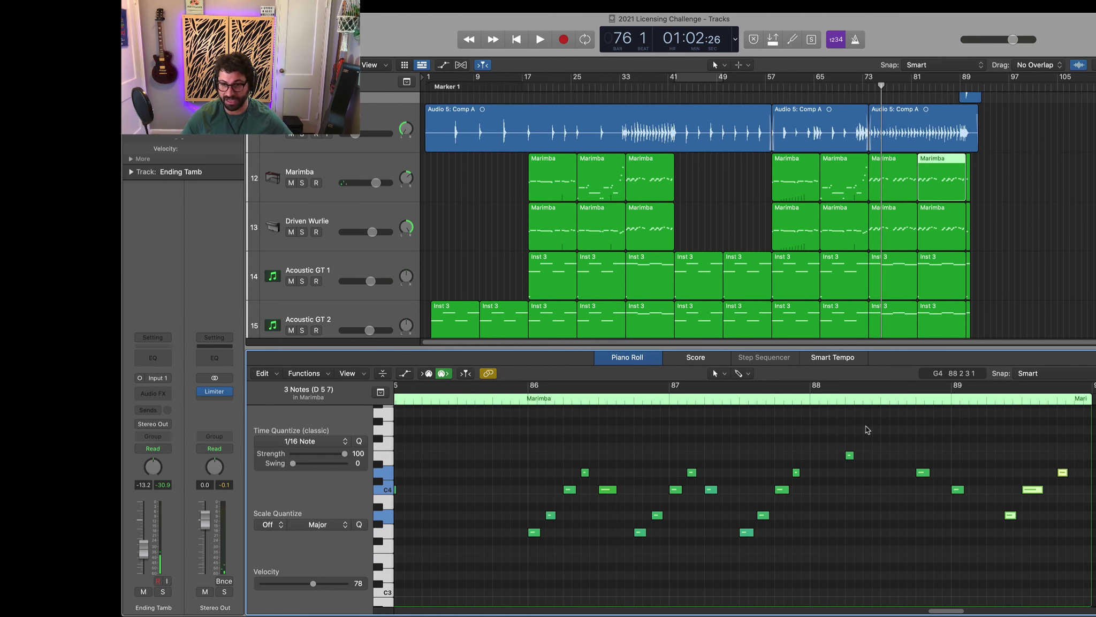
Lower the velocity of all Marimba notes preceding the final three in the bar 82 region to 45
scroll(1007, 432, up, 2)
drag(999, 443, 473, 590)
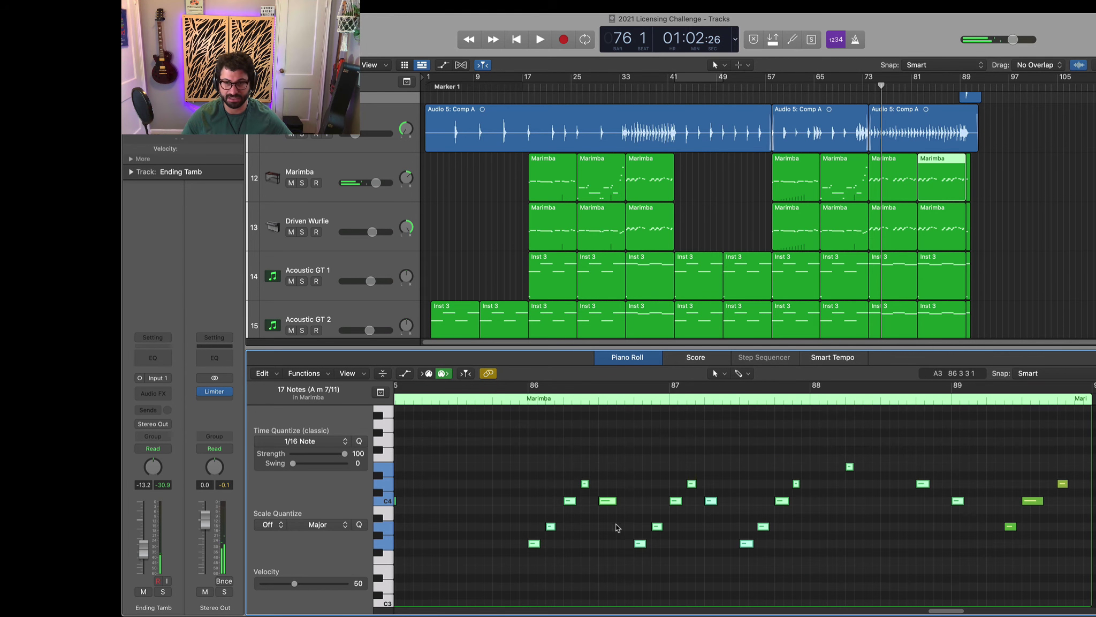
scroll(617, 527, left, 10)
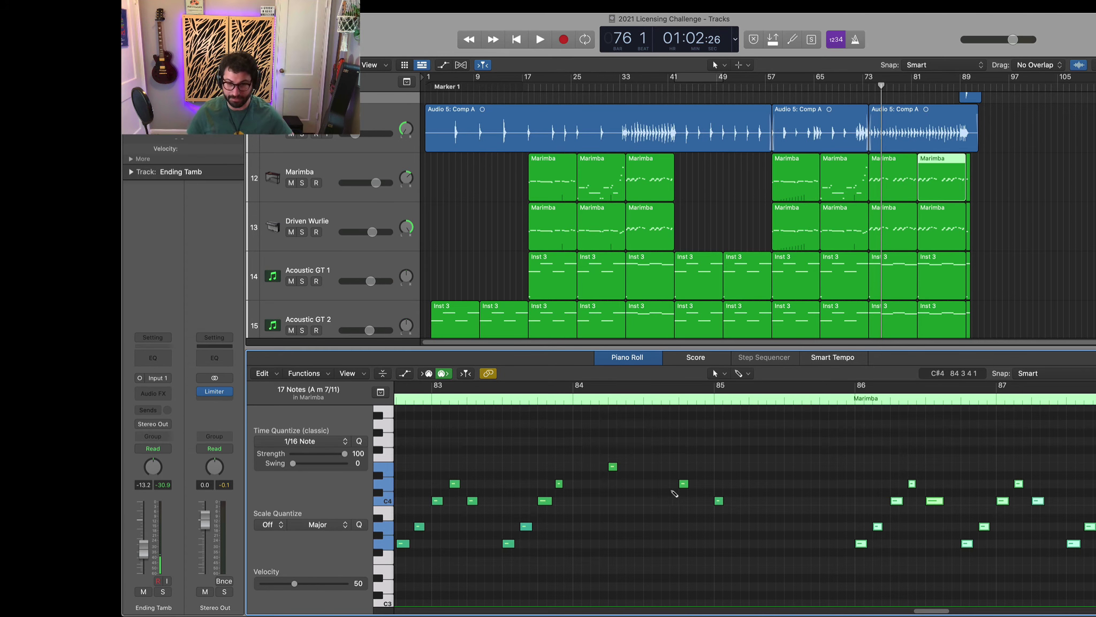
key(super+Left)
click(629, 431)
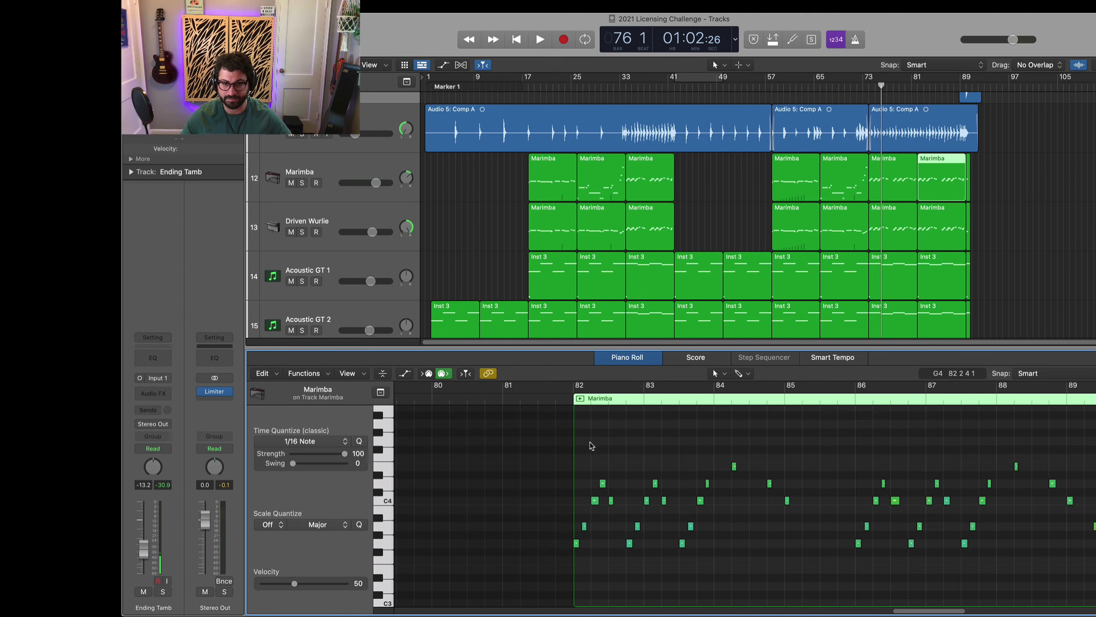
drag(556, 437, 1079, 590)
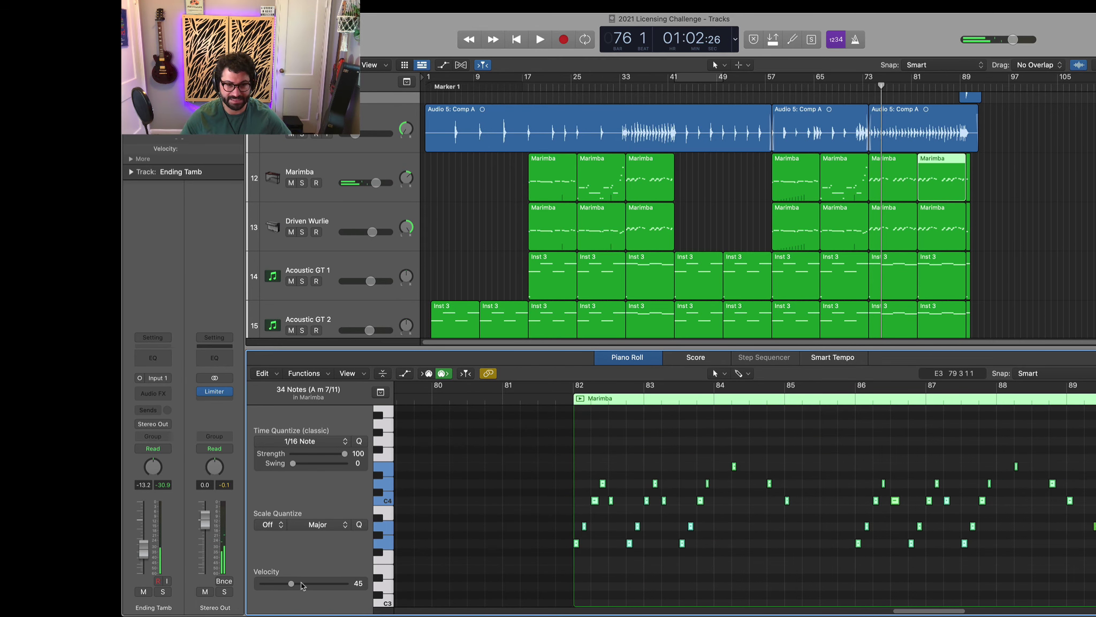
Raise the velocity of the final three Marimba notes to 89 and copy them an octave higher to A4, C5 and D5
click(854, 488)
click(379, 580)
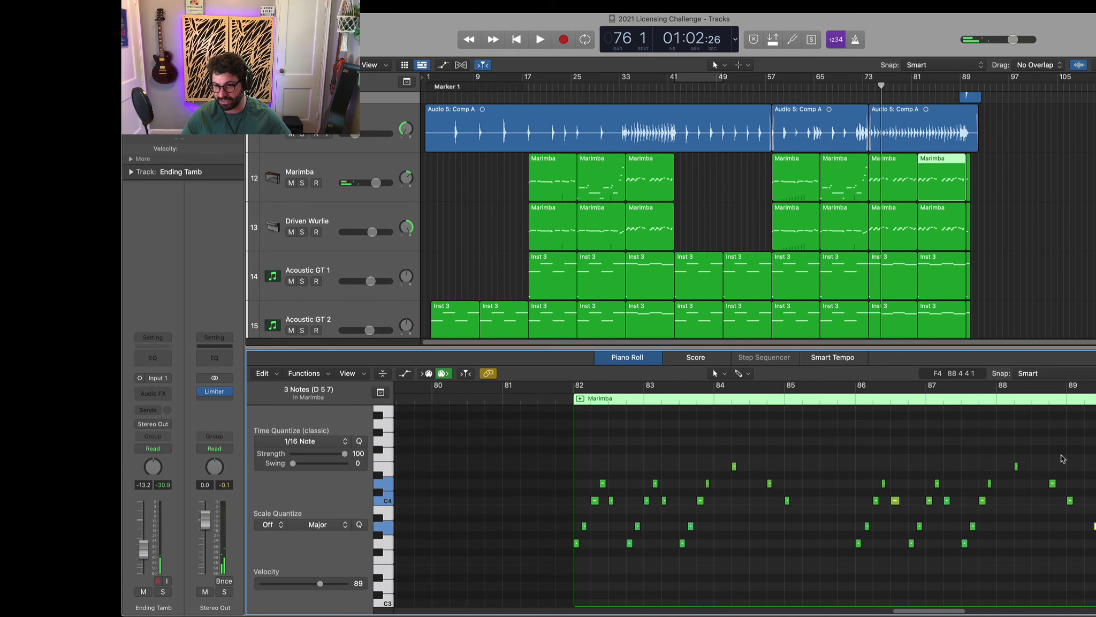
scroll(744, 503, up, 6)
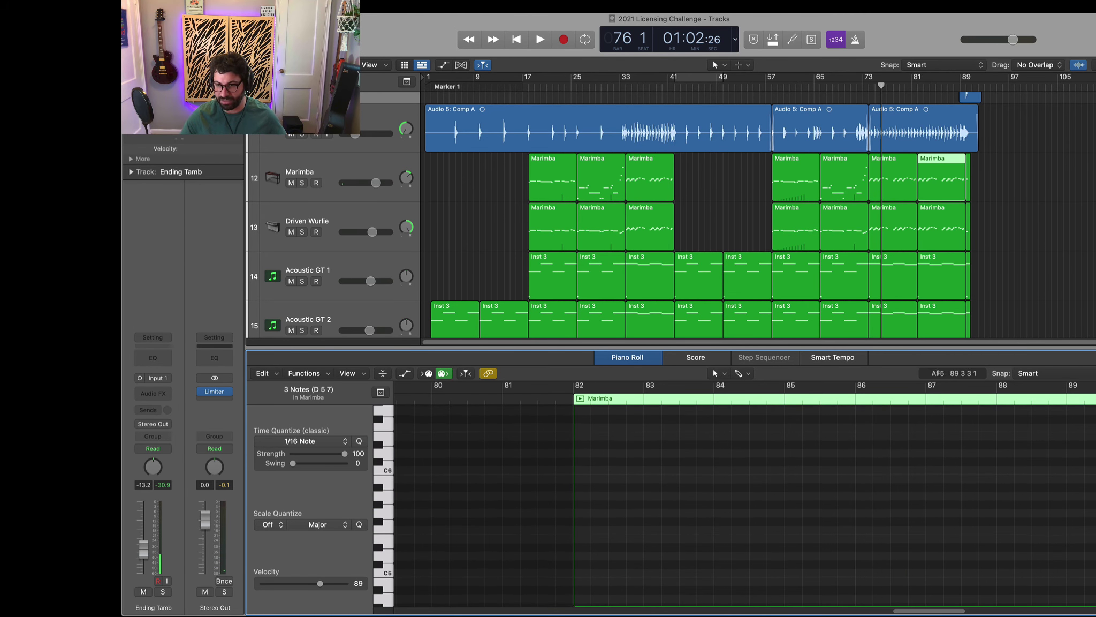
scroll(744, 503, down, 3)
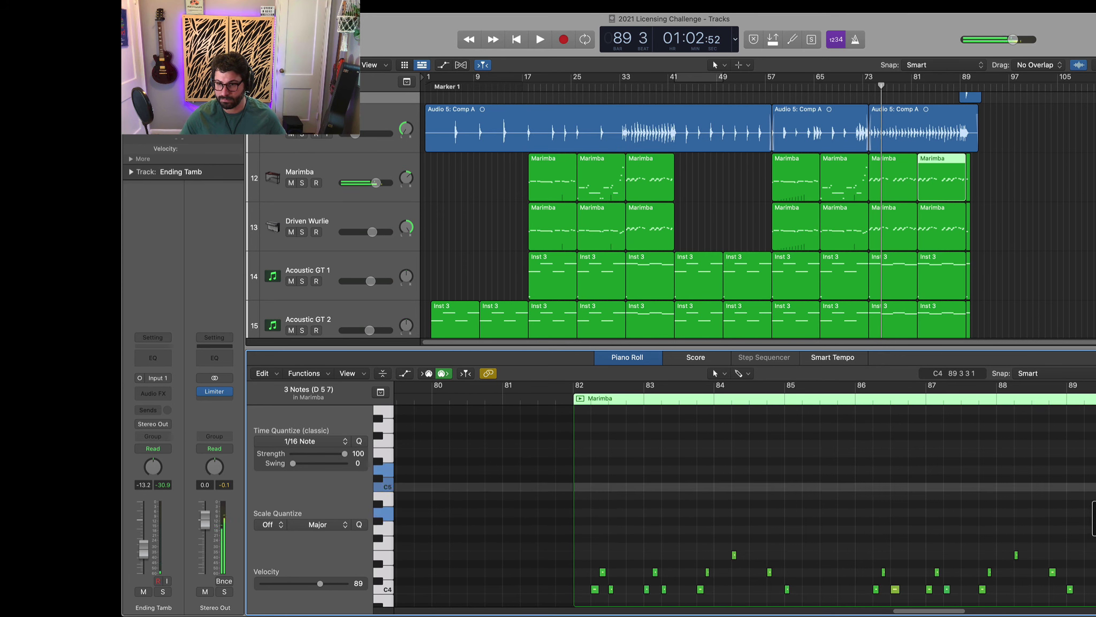
scroll(743, 503, down, 1)
Audition the doubled marimba ending from bar 88 beat 2 to bar 90
click(1016, 402)
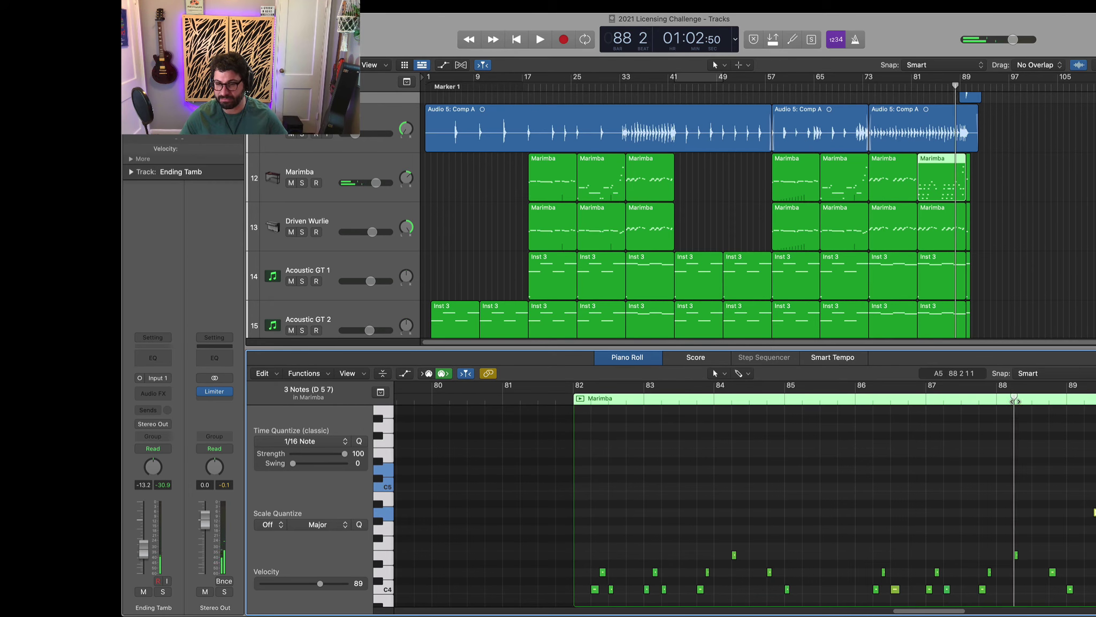
key(space)
scroll(937, 440, down, 3)
scroll(977, 436, up, 3)
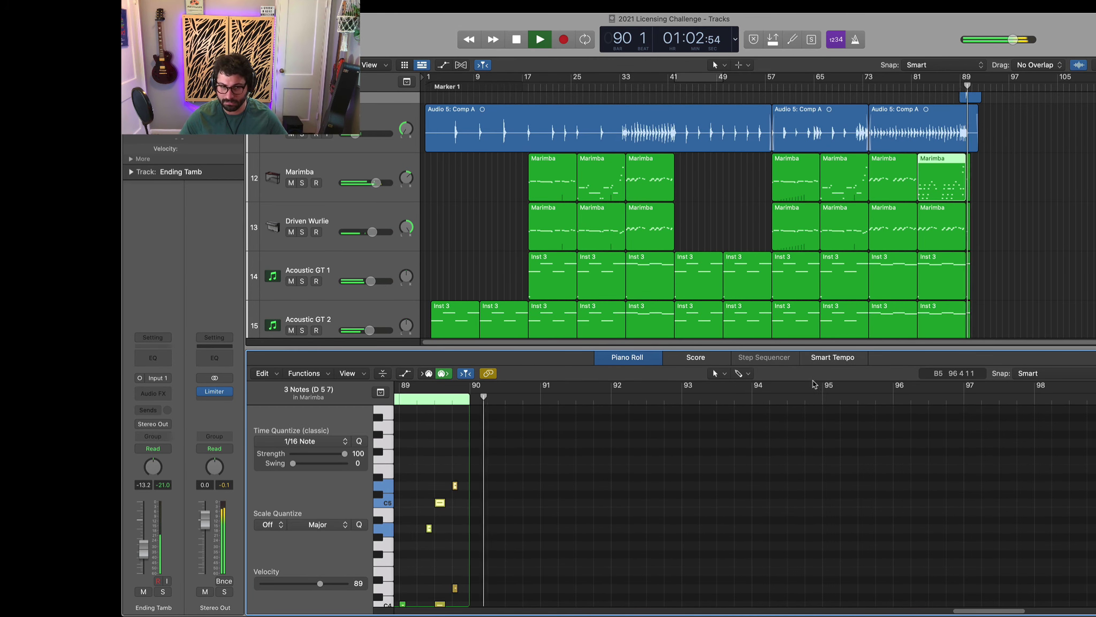
key(space)
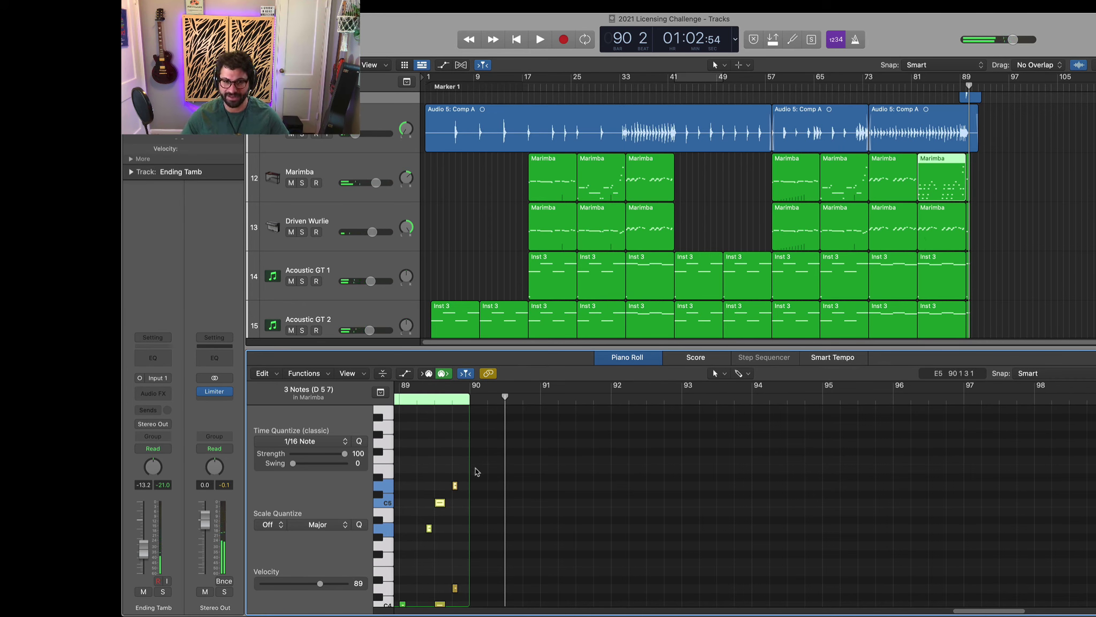
Lower the velocity of the three upper-octave Marimba notes to 80 and audition the ending from bar 89
scroll(448, 515, down, 2)
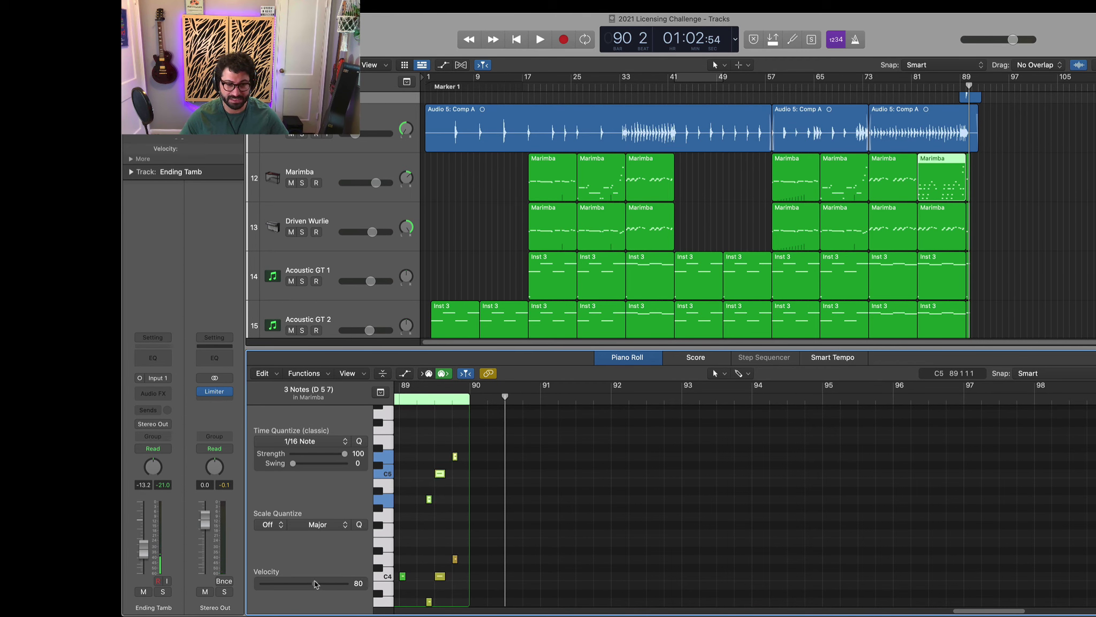
click(406, 401)
key(space)
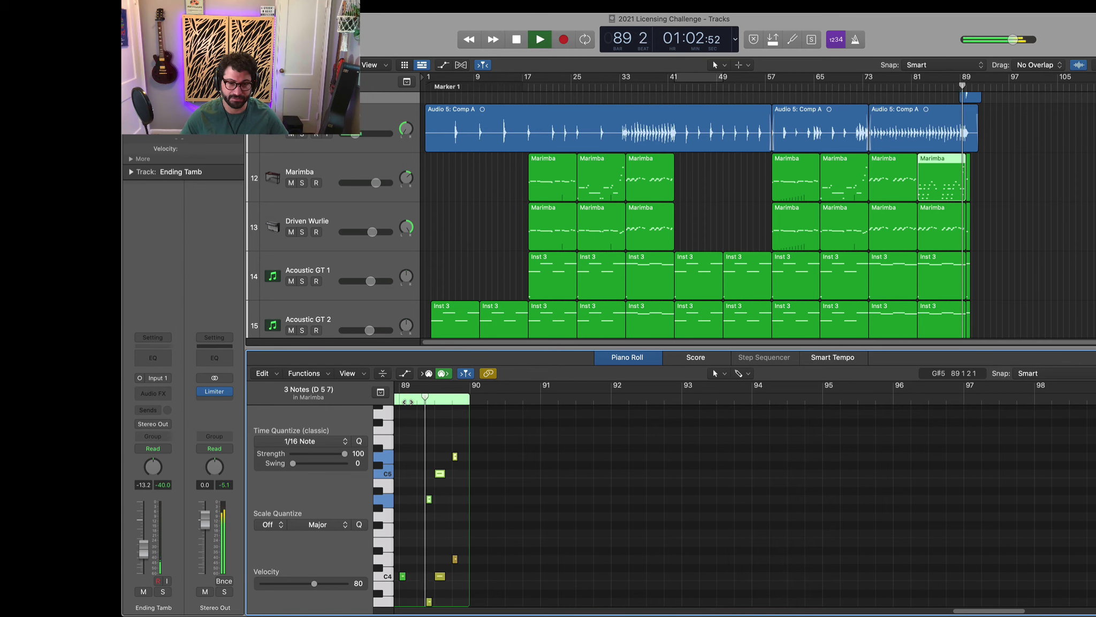
scroll(526, 514, down, 4)
key(space)
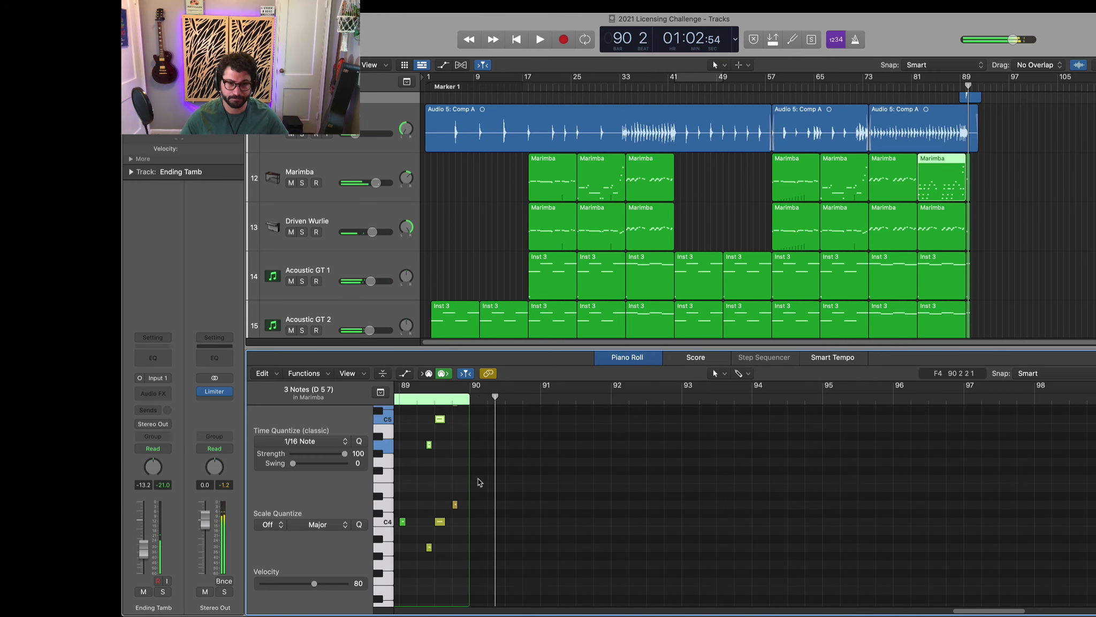
Set the velocity of the three lower-octave Marimba notes A3, C4 and D4 at bar 89 to 77
drag(464, 482, 426, 568)
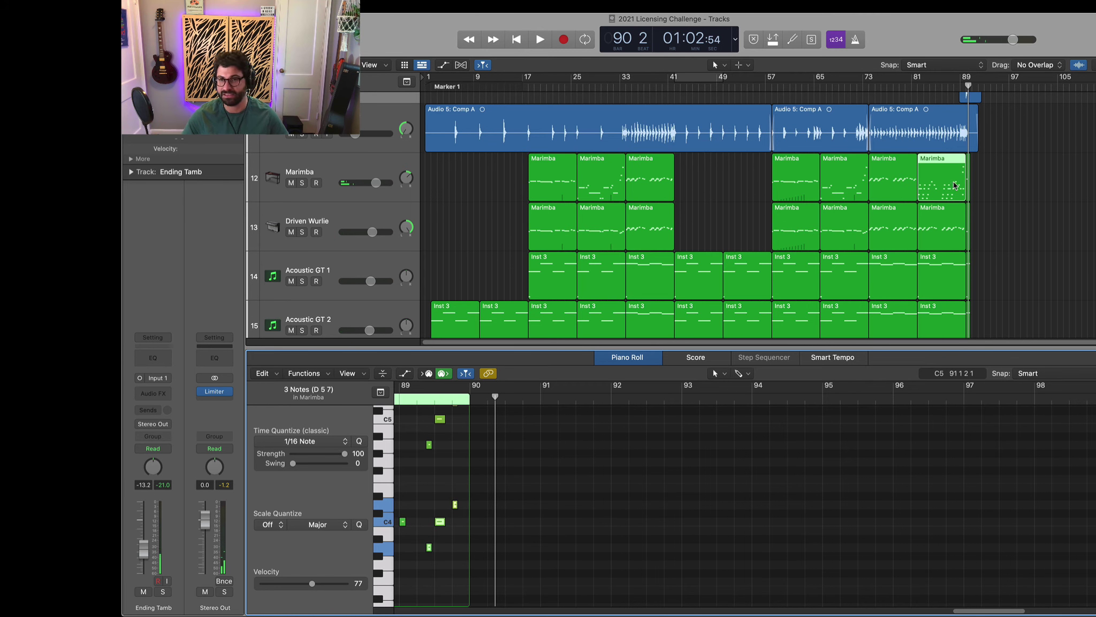
Add a short C5 note at velocity 77 on the downbeat of the final Marimba region at bar 90, with playback running
key(super+Right)
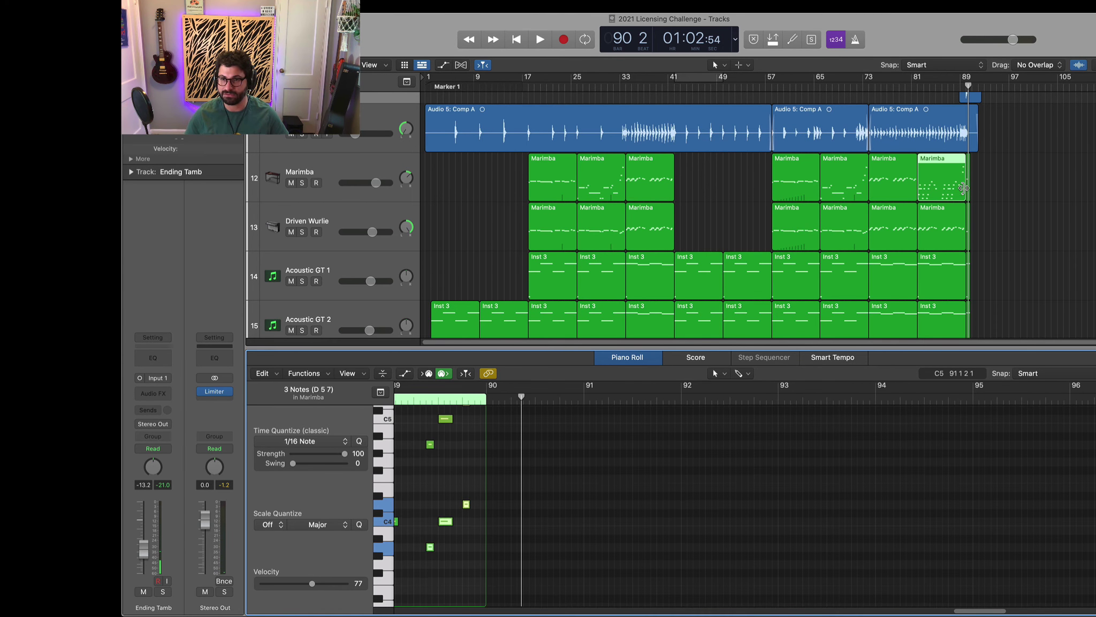
key(Up)
key(super+Right)
key(super+Right)
key(super+Right)
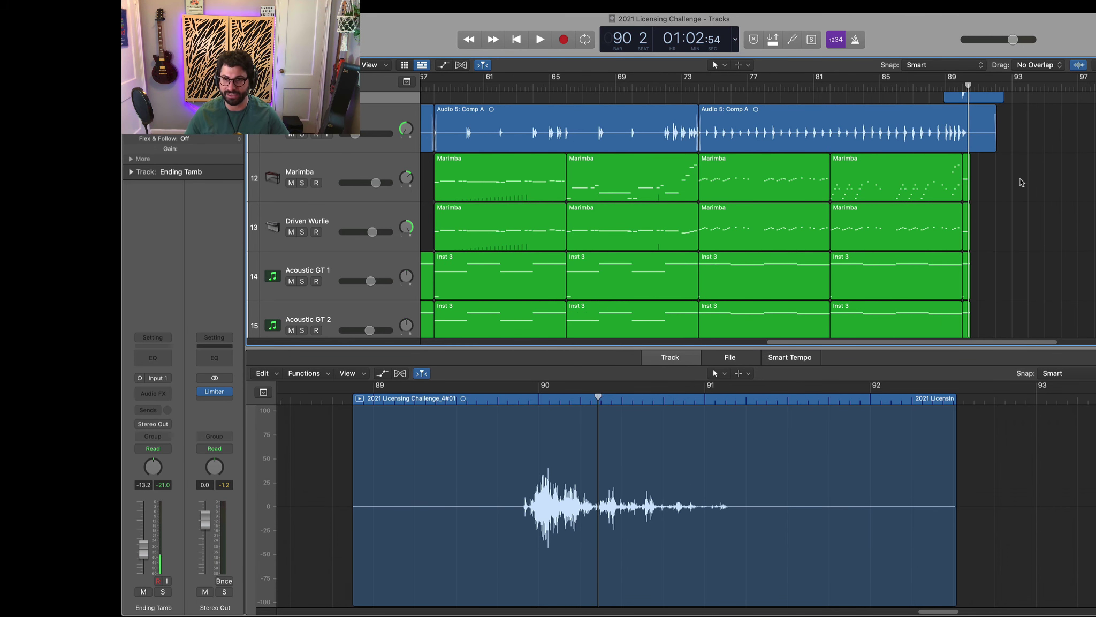
click(963, 178)
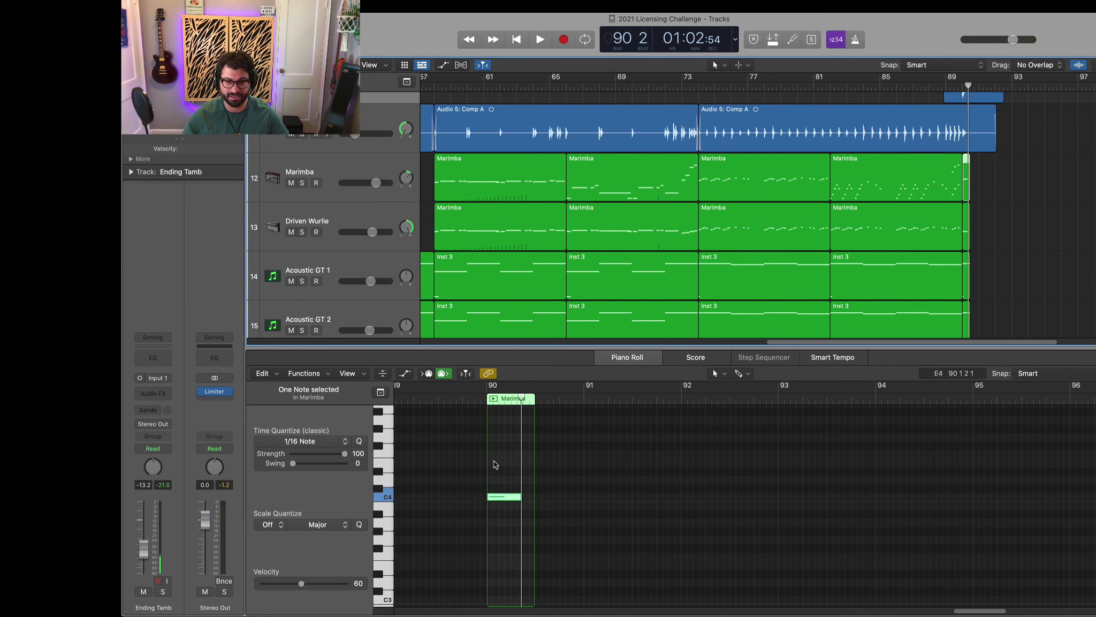
scroll(501, 476, up, 2)
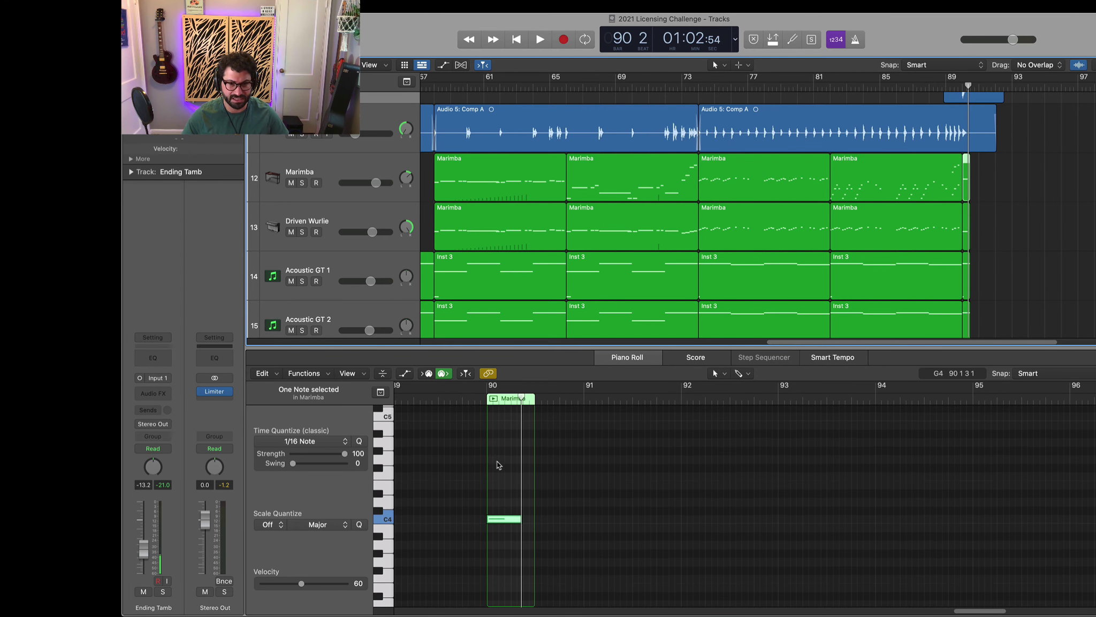
key(space)
super+click(489, 428)
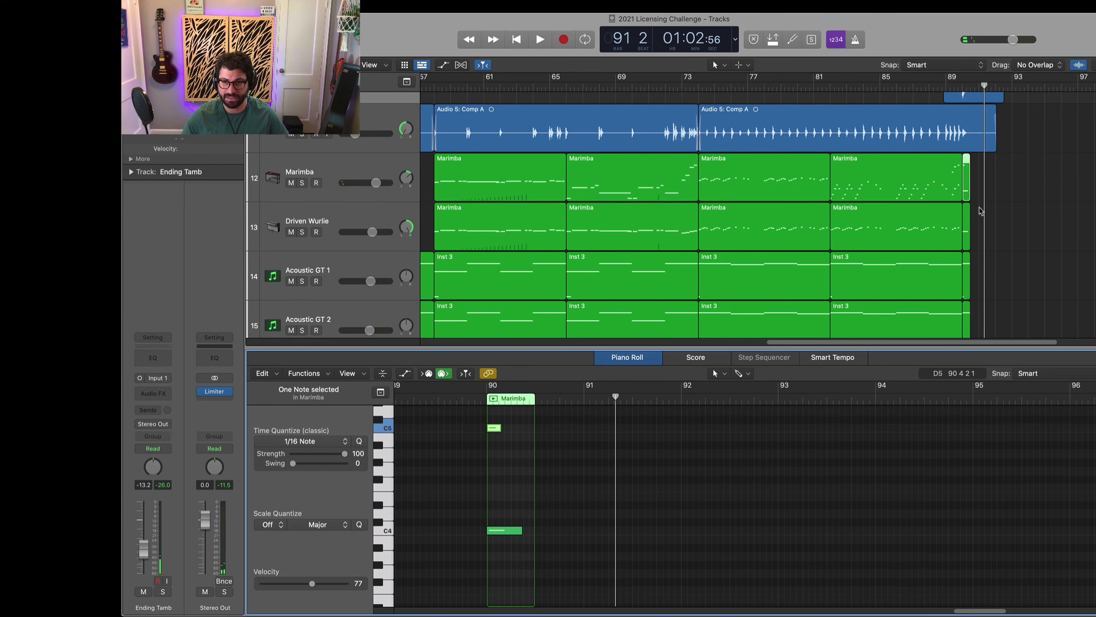
Replace the Driven Wurlie regions from bar 82 to the end with copies of the two final Marimba regions
click(948, 231)
key(Delete)
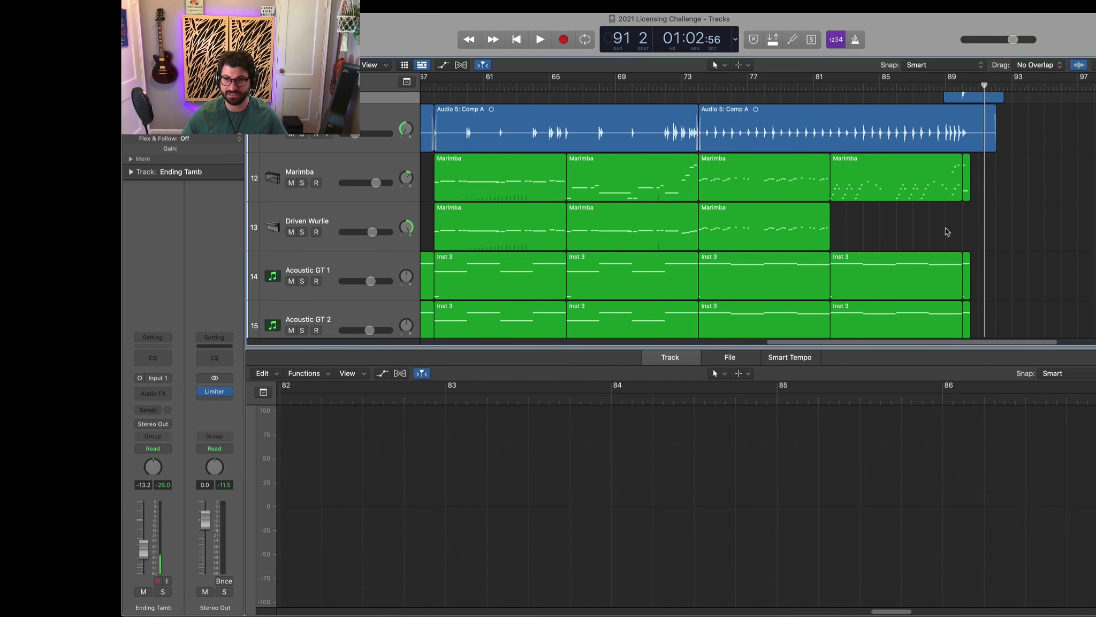
click(882, 189)
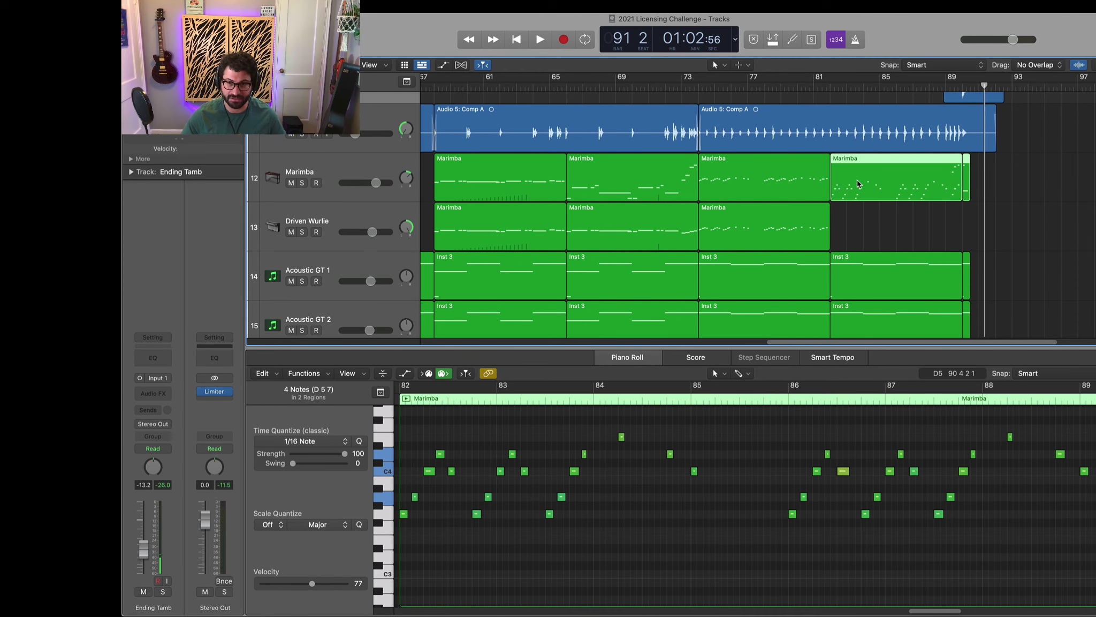
drag(858, 184, 856, 213)
scroll(872, 214, down, 1)
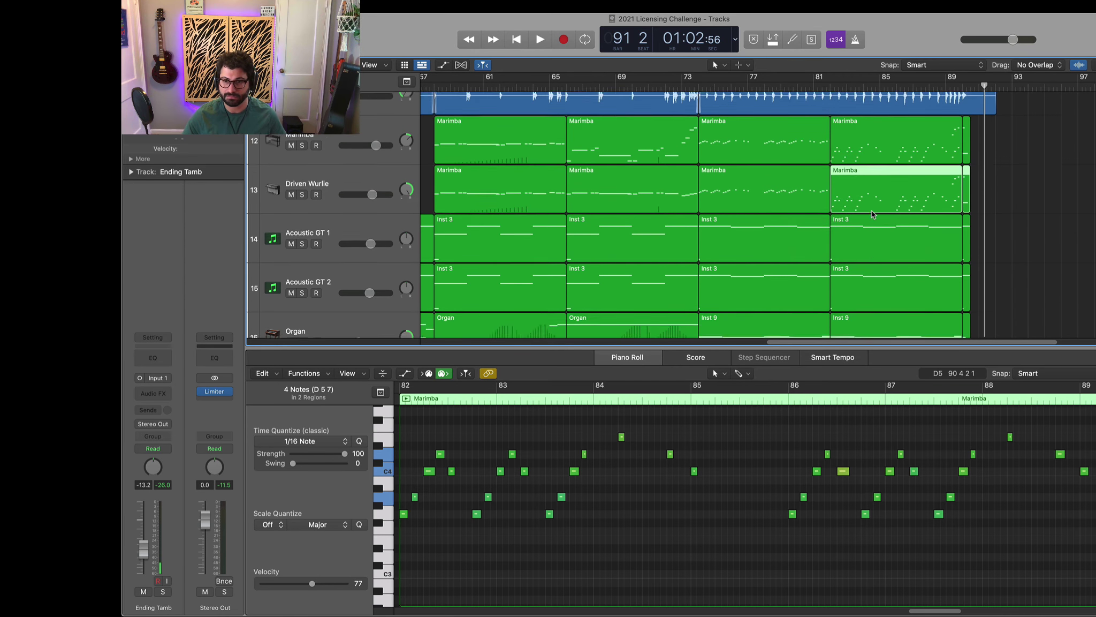
Set the velocity of all notes in the Boesendorfer Grand Piano region at bars 82 to 90 to 32
scroll(878, 214, down, 4)
click(940, 272)
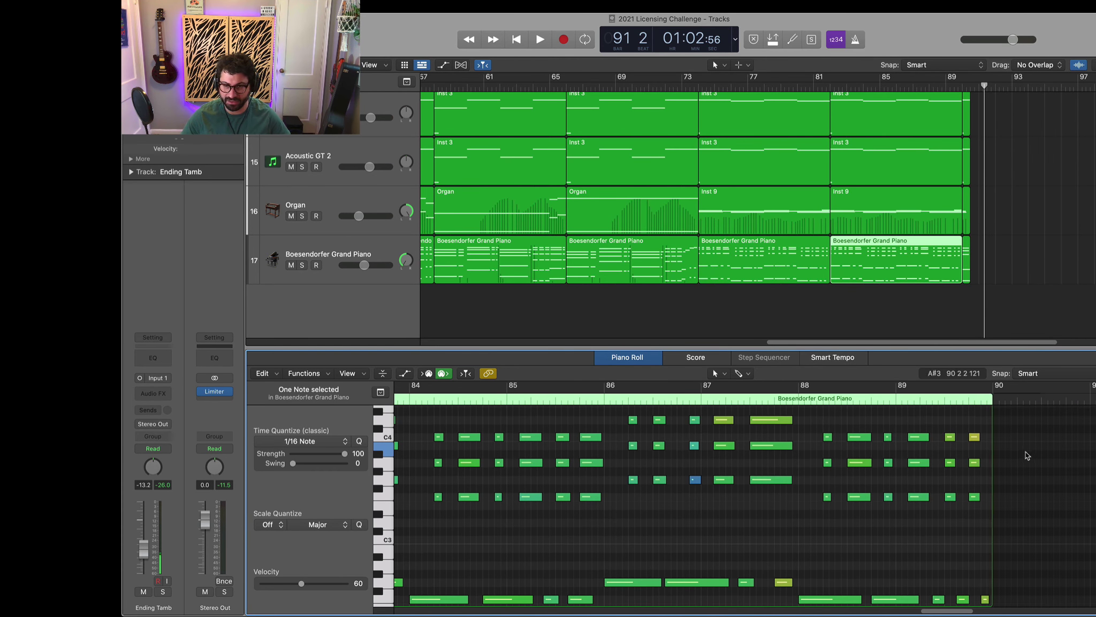
scroll(1065, 487, down, 3)
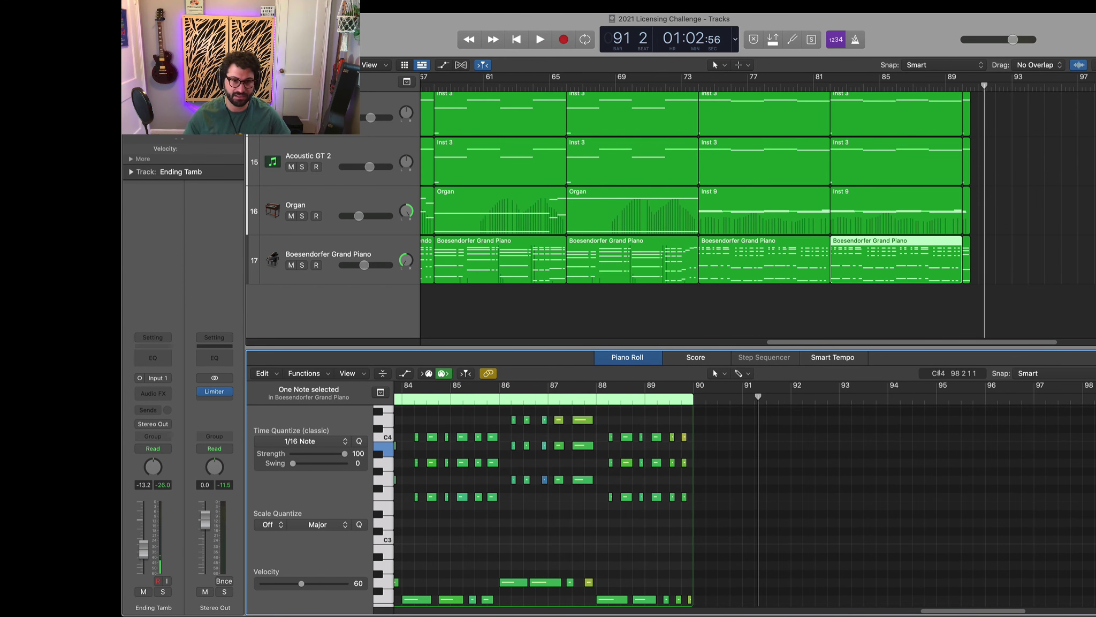
scroll(734, 460, left, 5)
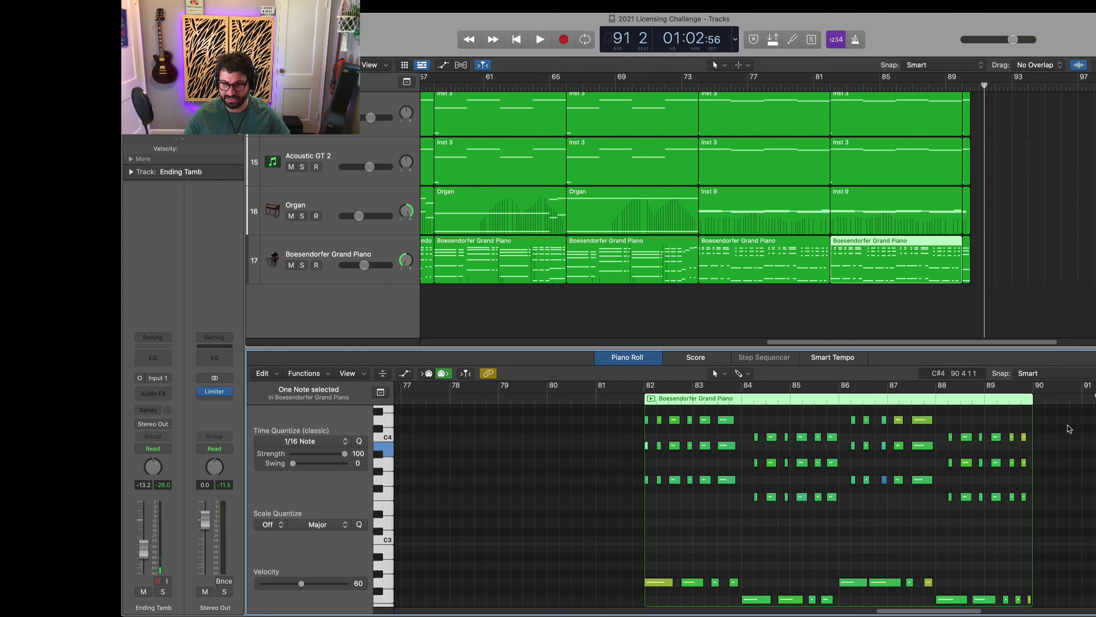
scroll(1067, 434, up, 1)
scroll(1066, 437, down, 3)
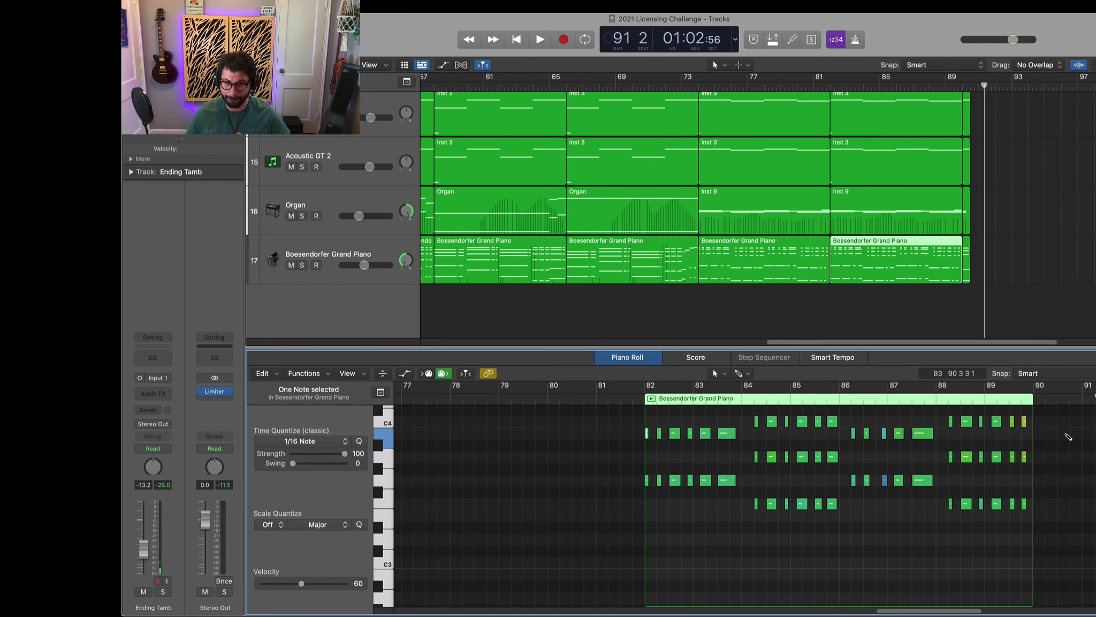
drag(1068, 436, 624, 603)
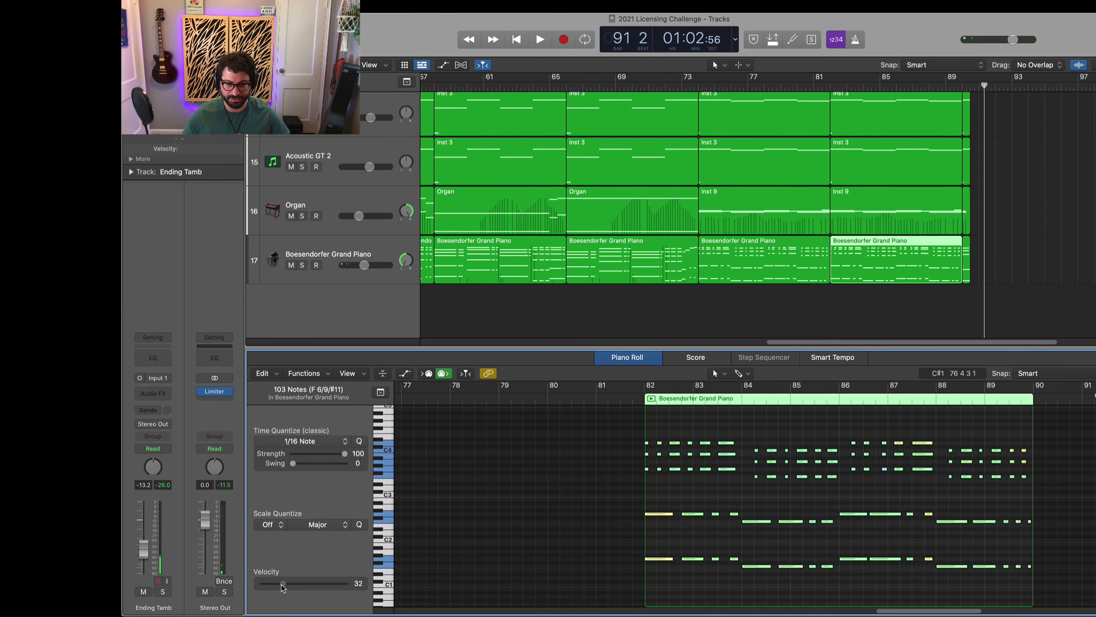
click(1051, 486)
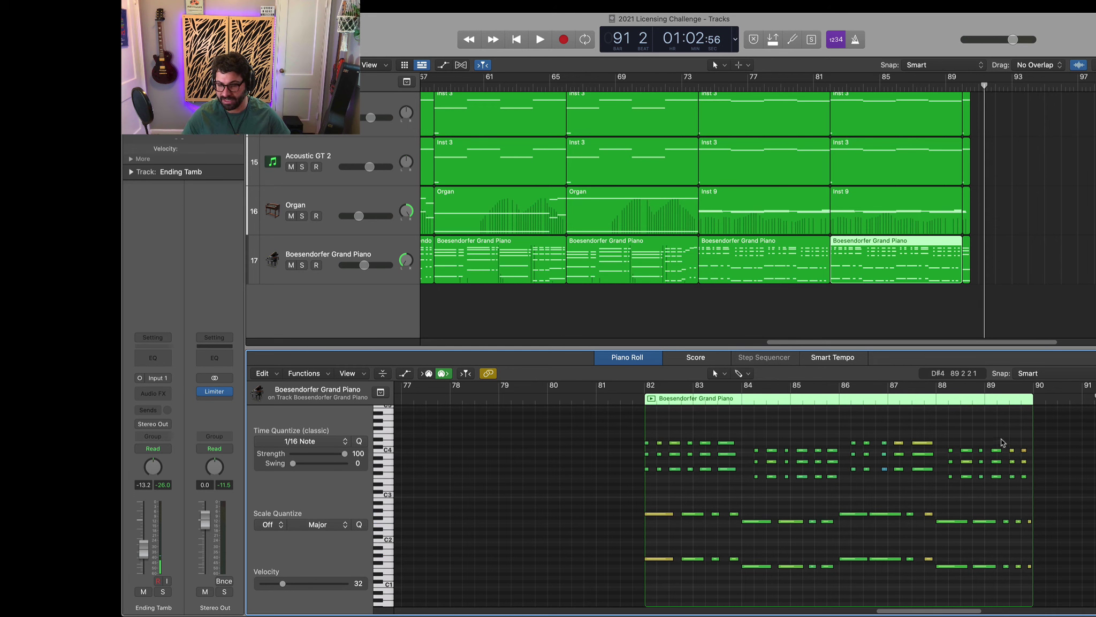
Raise the velocity of the last three piano chord groups before bar 90 progressively, reaching 86 for the final chord
drag(999, 439, 980, 570)
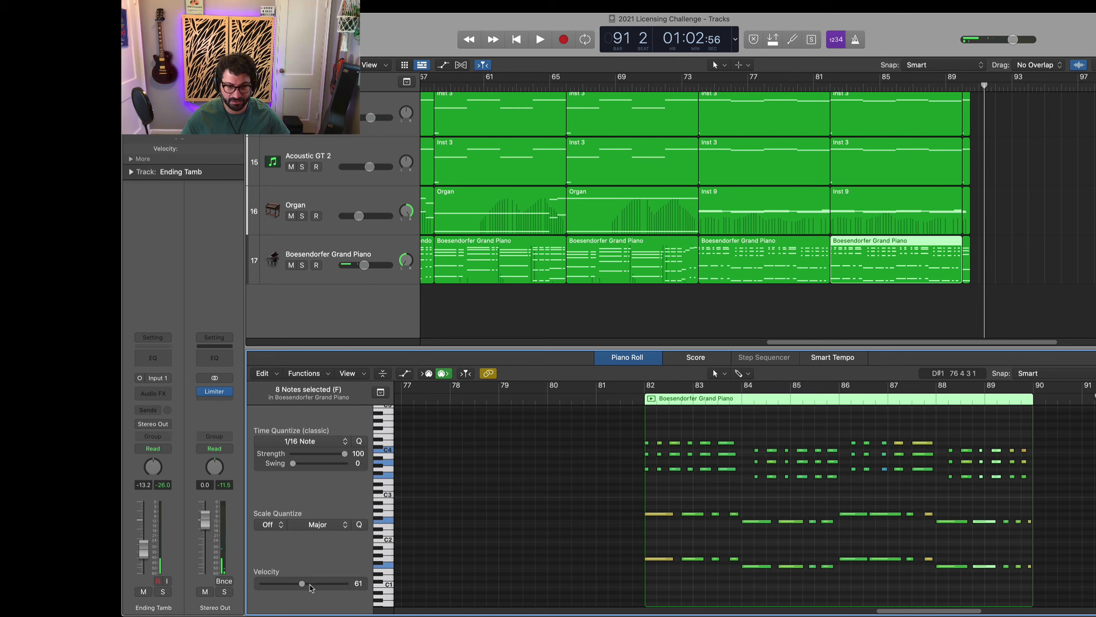
drag(1010, 436, 1025, 584)
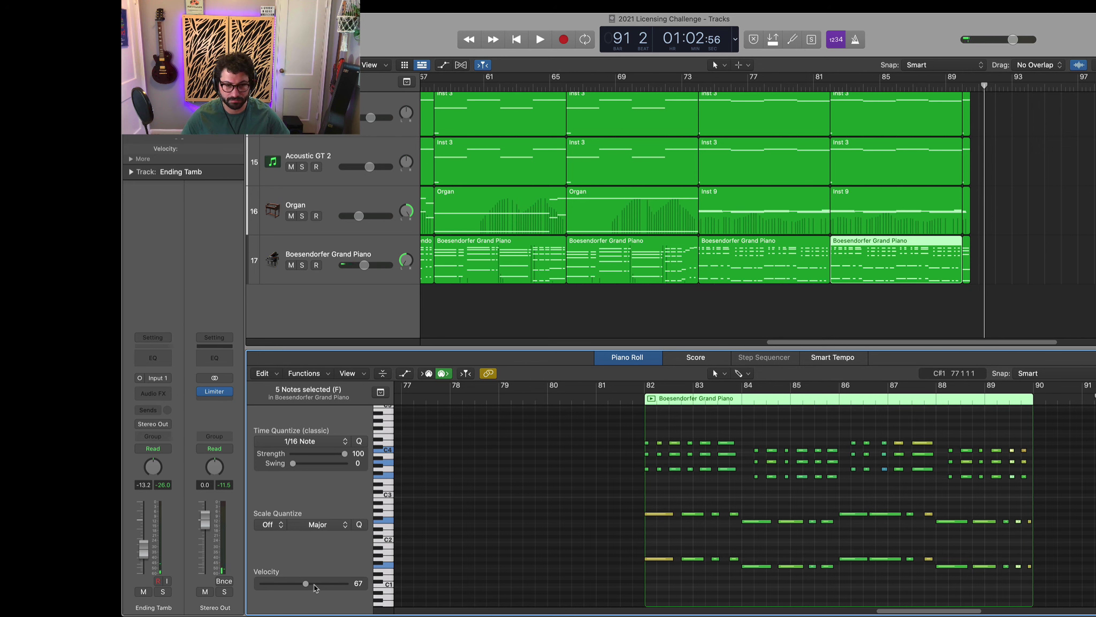
drag(1046, 436, 1018, 593)
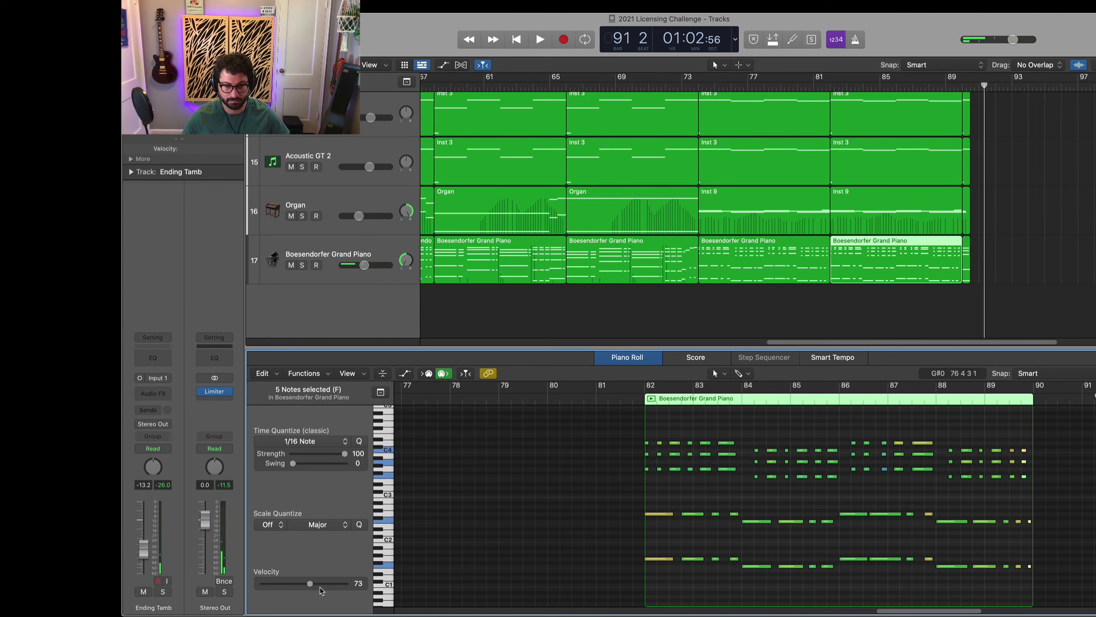
Copy the last three F3 piano notes in bar 89 an octave higher to F4 and audition the ending
scroll(744, 503, up, 2)
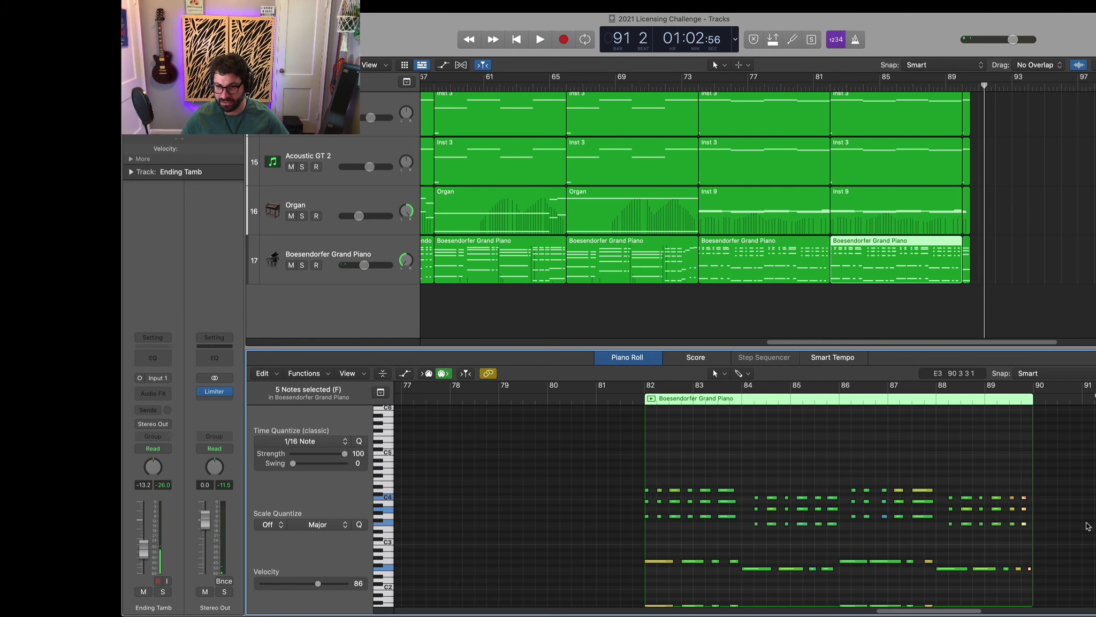
drag(1086, 522, 996, 478)
click(958, 406)
key(space)
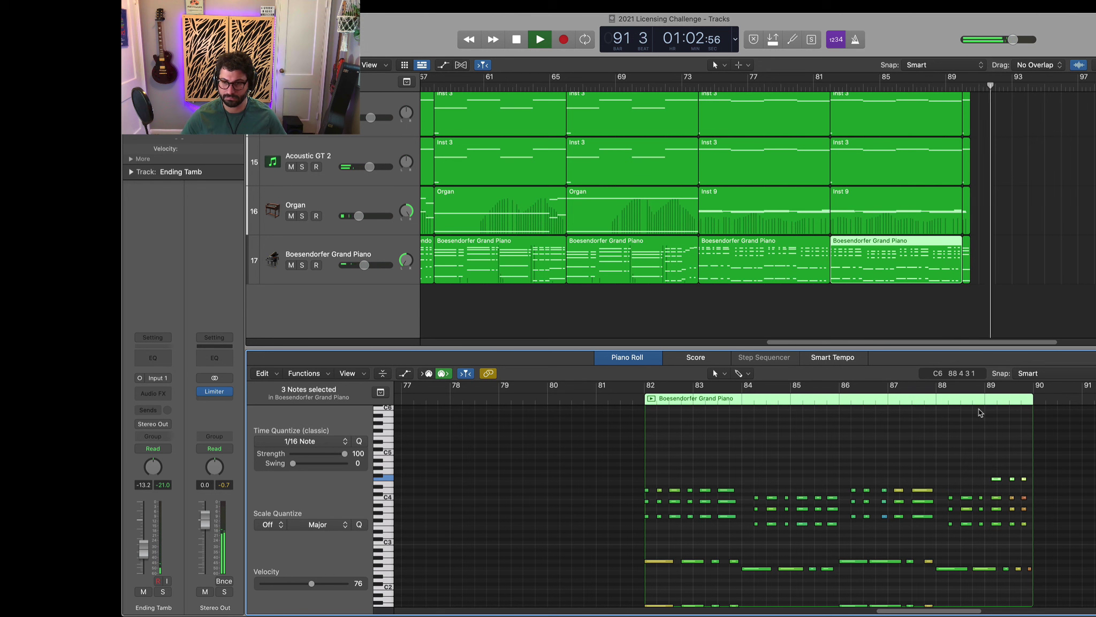
key(space)
Duplicate the last two four-note piano chords of bar 89 slightly later so they fill the gaps up to bar 90
scroll(999, 442, up, 5)
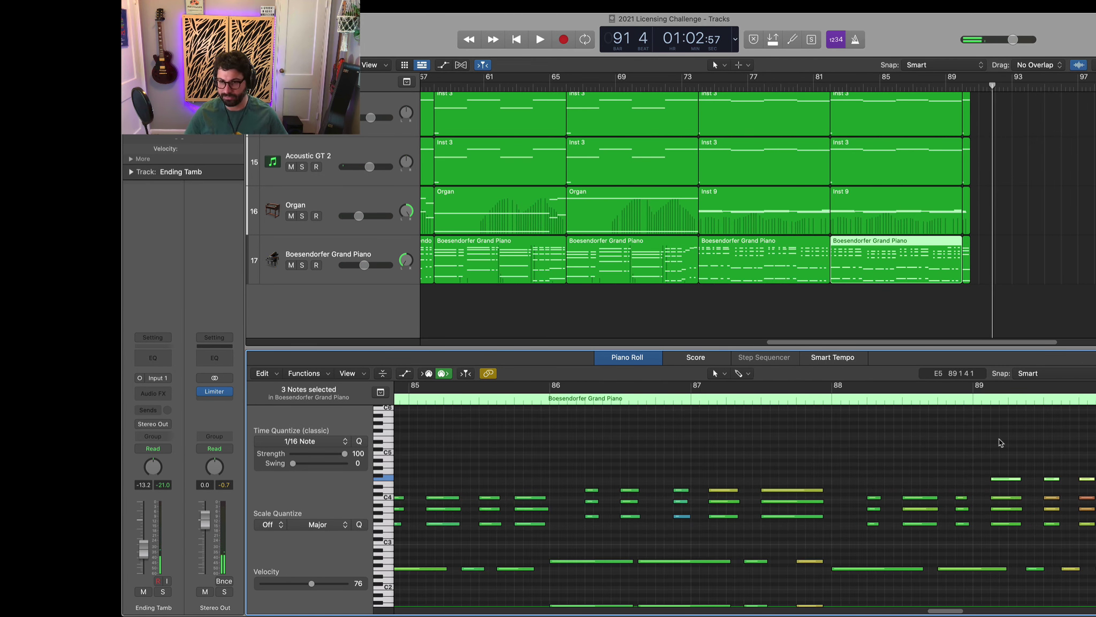
scroll(1004, 503, right, 2)
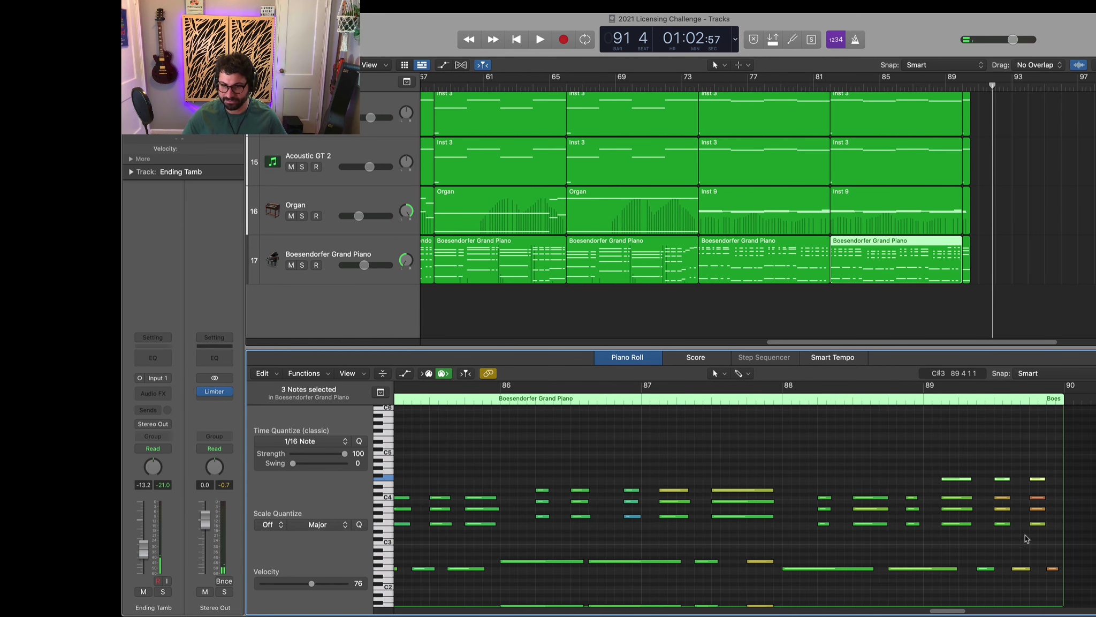
click(998, 461)
drag(993, 466, 1054, 556)
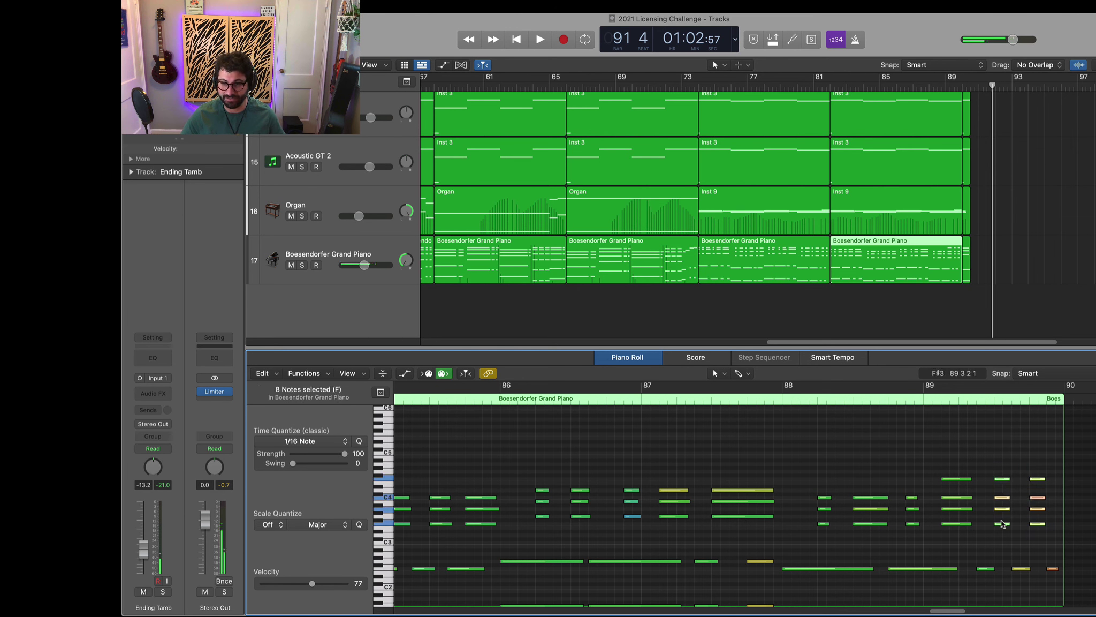
drag(1002, 523, 1021, 528)
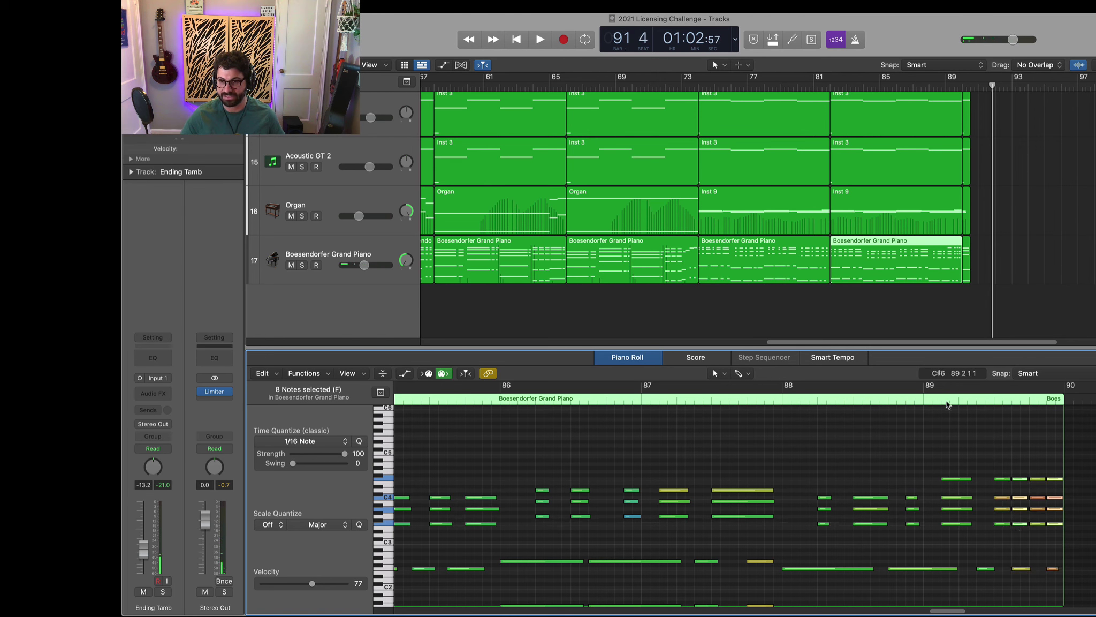
Audition the denser piano build-up from just before bar 89 into the bar 90 ending, and replay it
click(916, 403)
key(space)
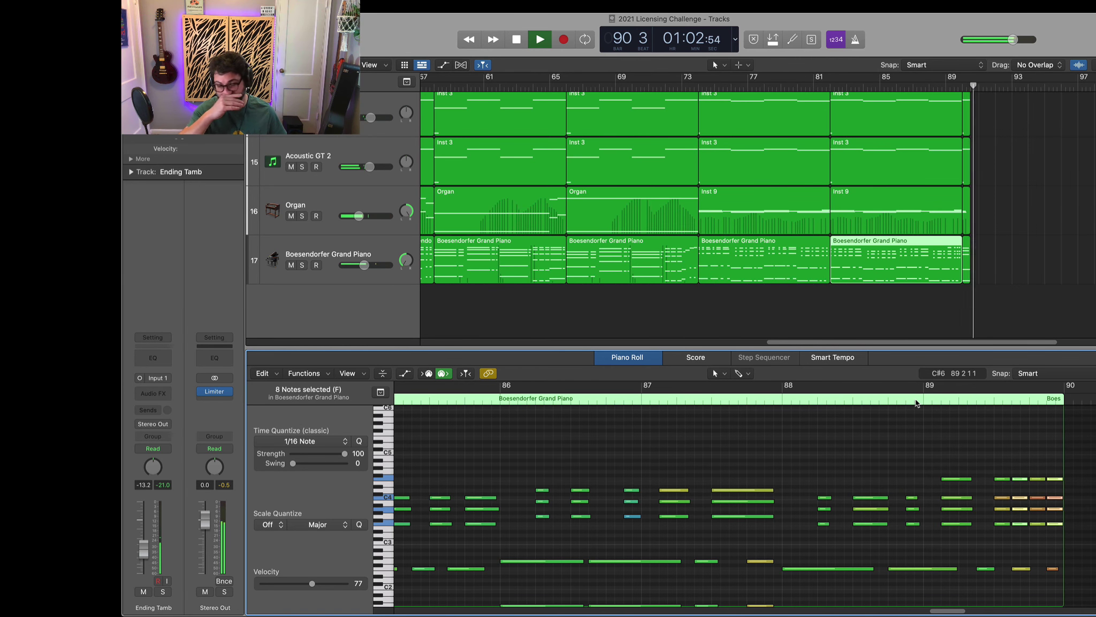
key(space)
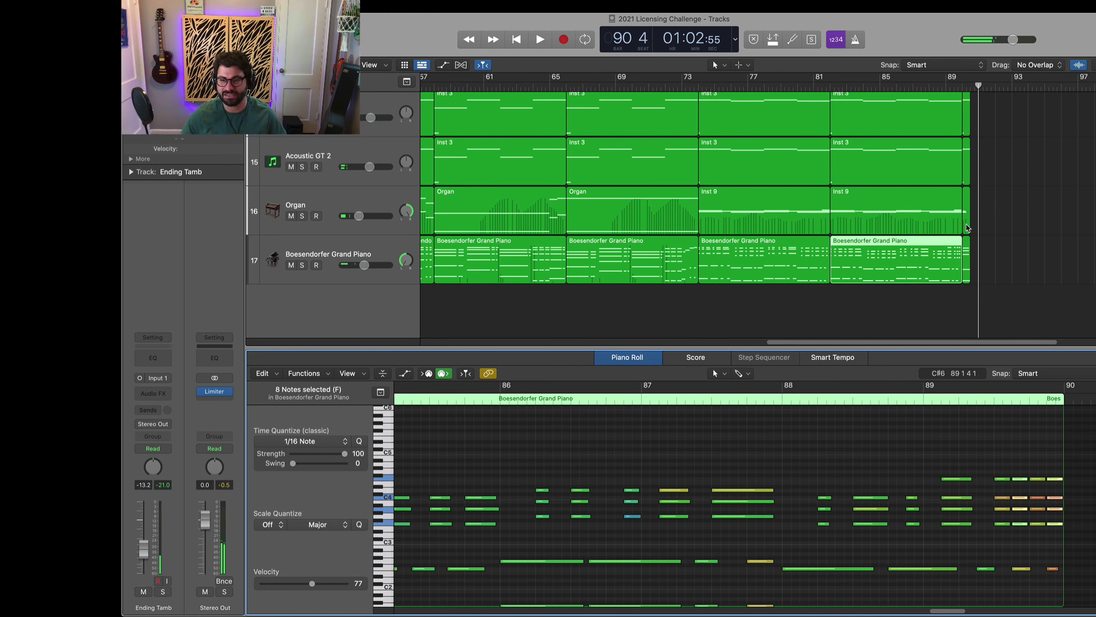
key(comma)
key(comma)
key(space)
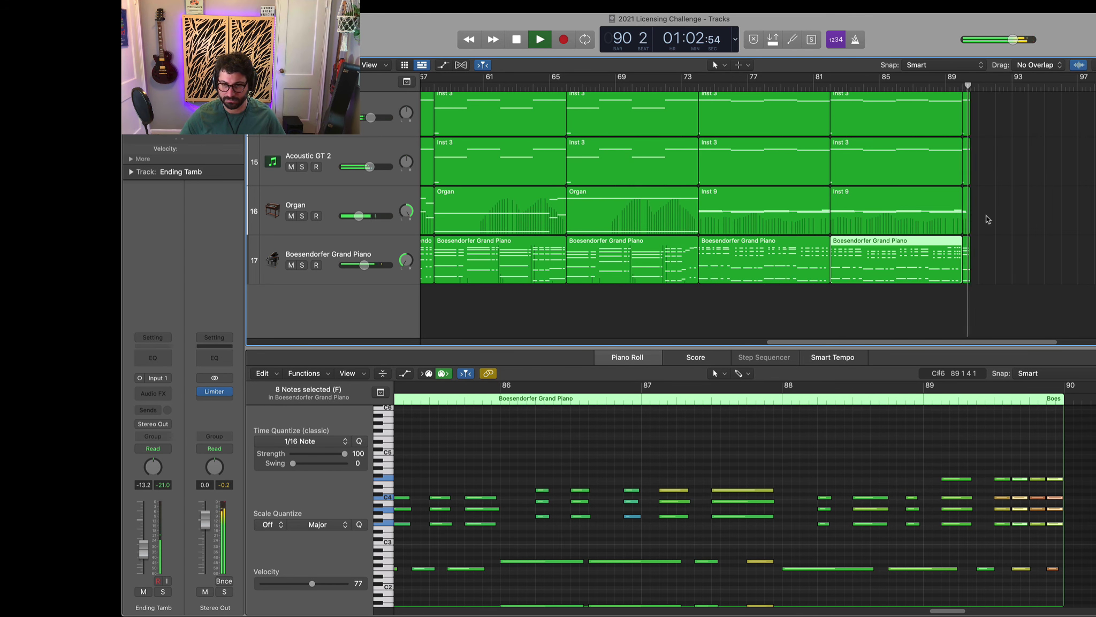
key(space)
Move the F3 note of the final piano chord at bar 90 up an octave to F4 and audition it
click(965, 249)
scroll(997, 466, right, 3)
scroll(996, 465, down, 1)
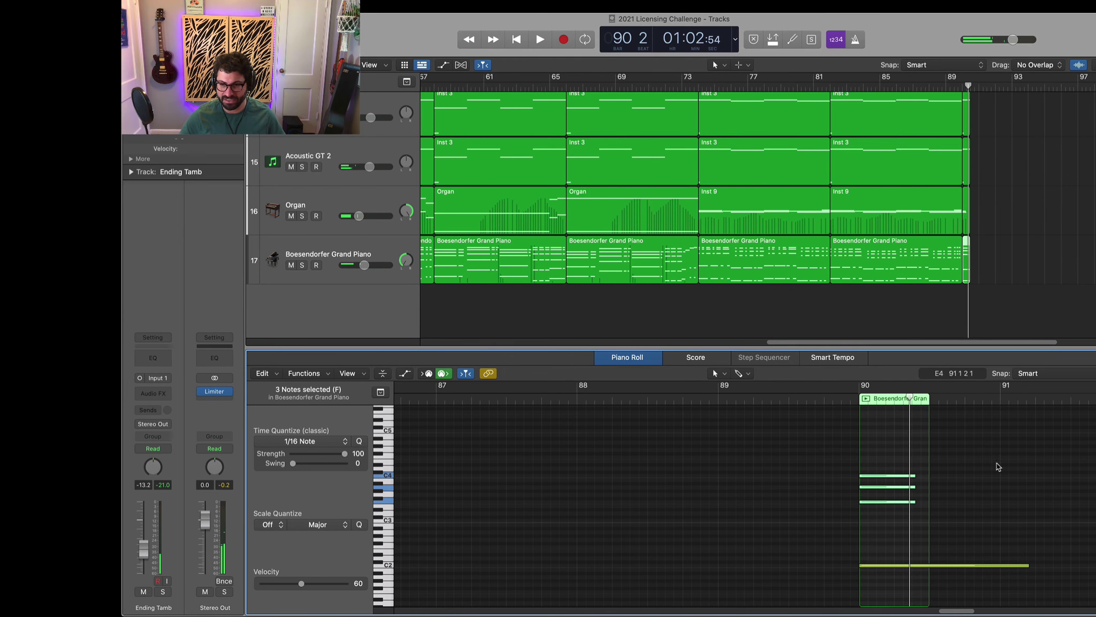
click(867, 501)
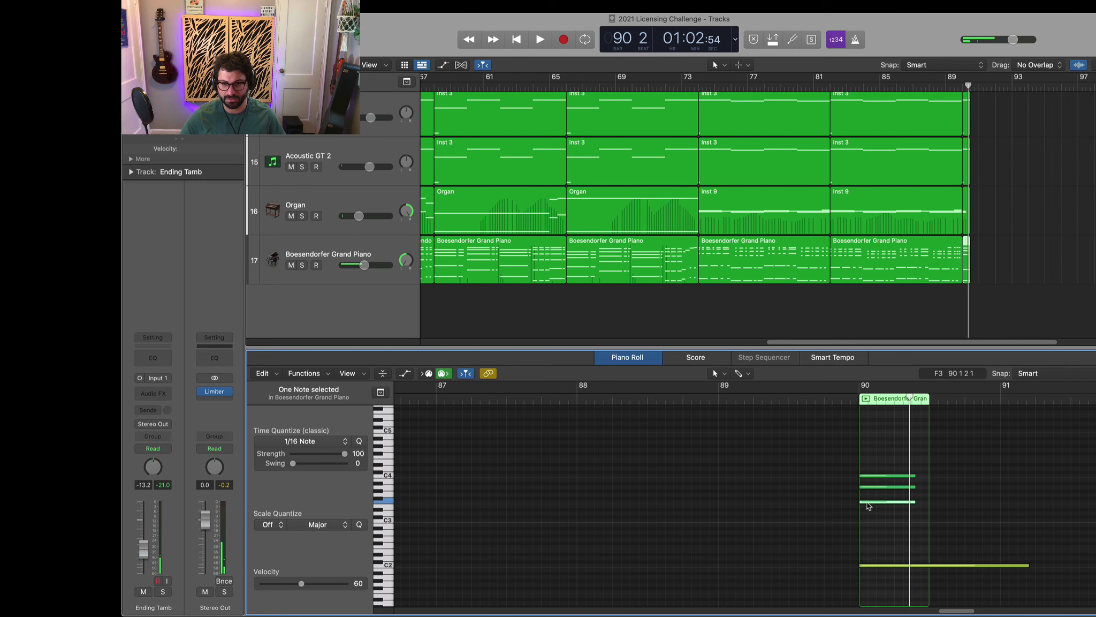
drag(868, 503, 869, 455)
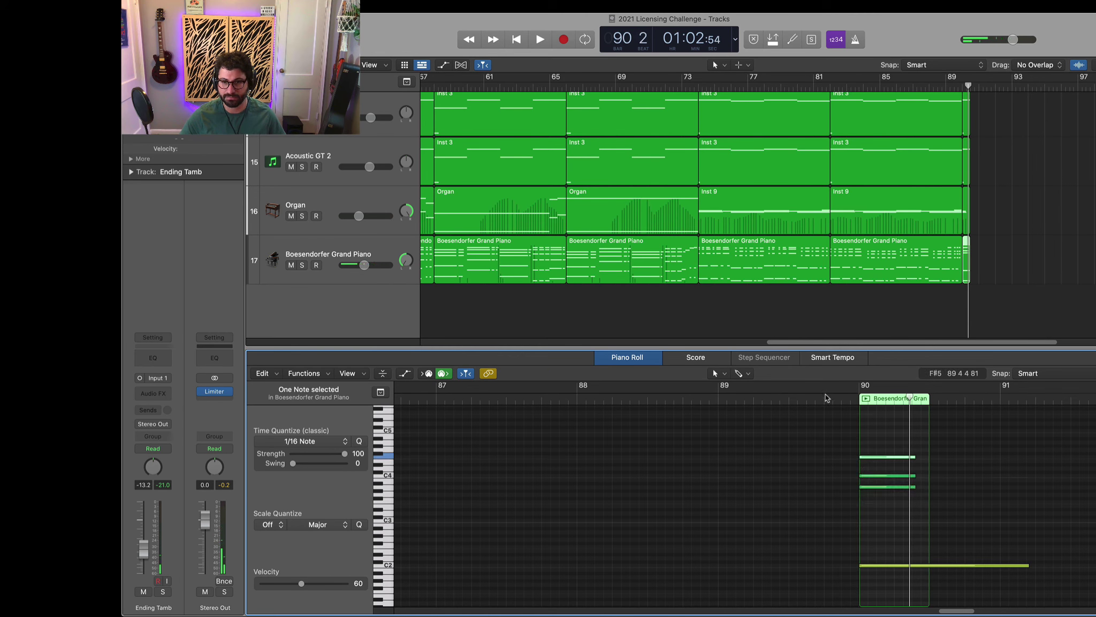
key(space)
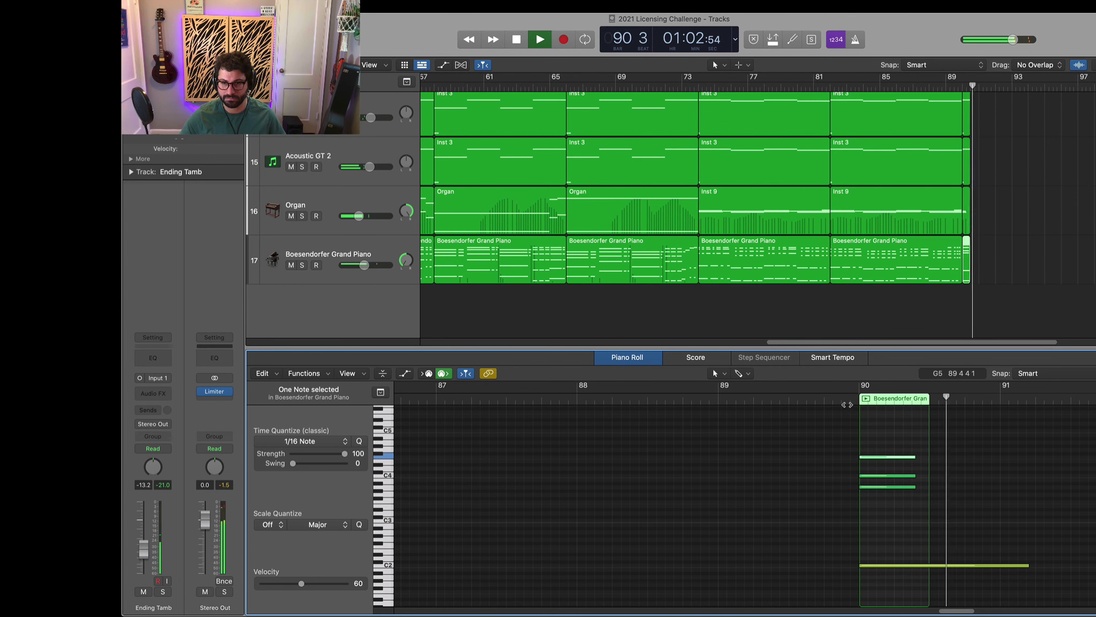
key(space)
key(space)
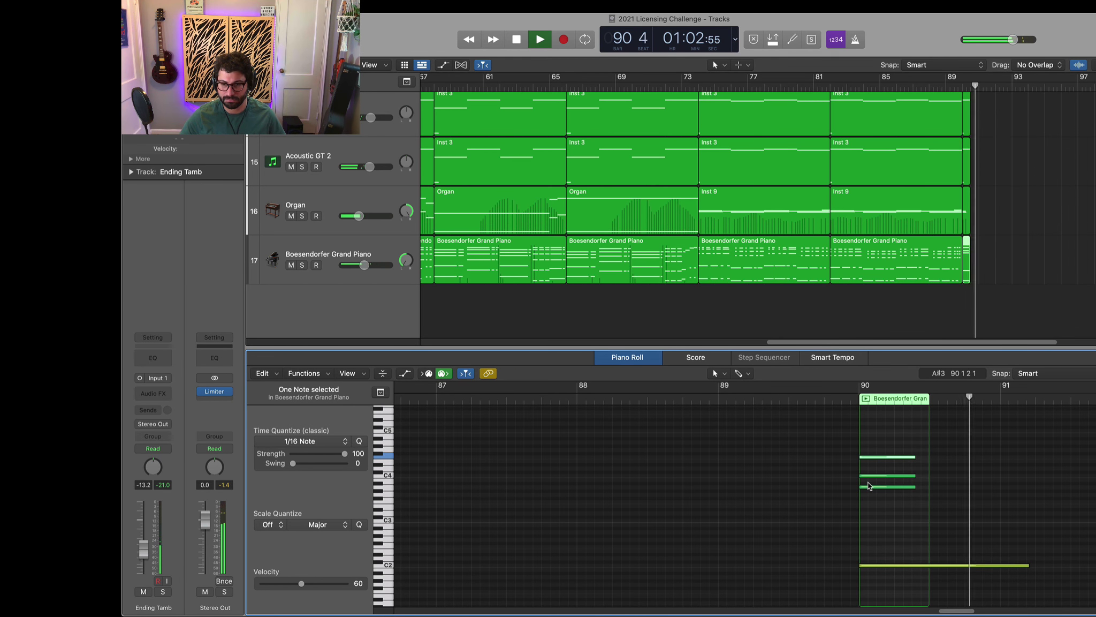
key(space)
Move the A3 note of the final piano chord up to G4 and audition it from just before bar 90
scroll(888, 567, up, 1)
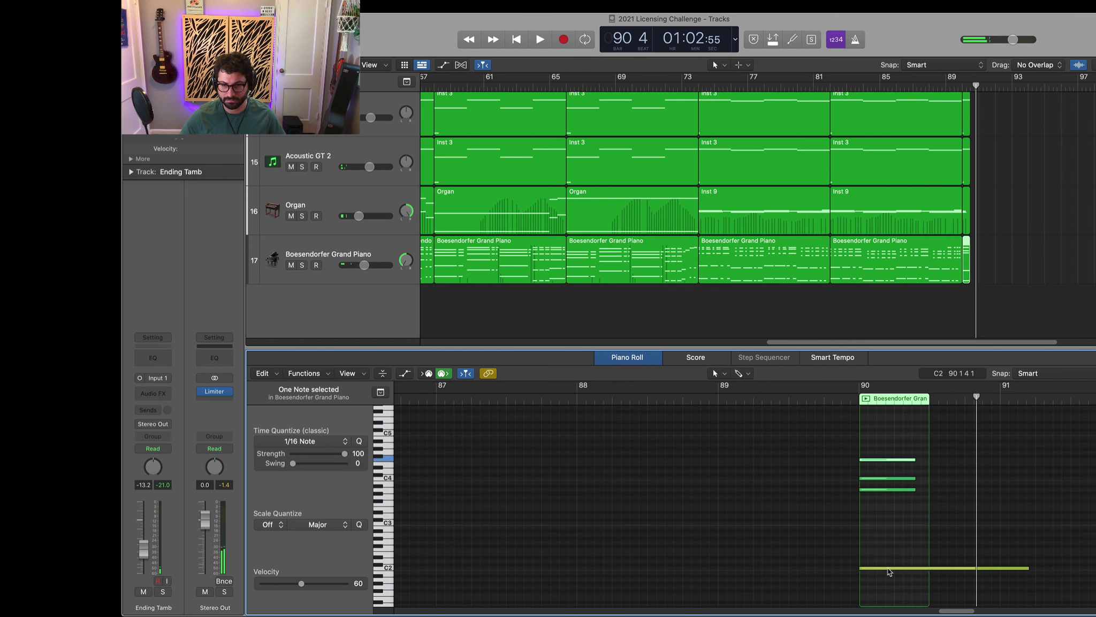
click(865, 489)
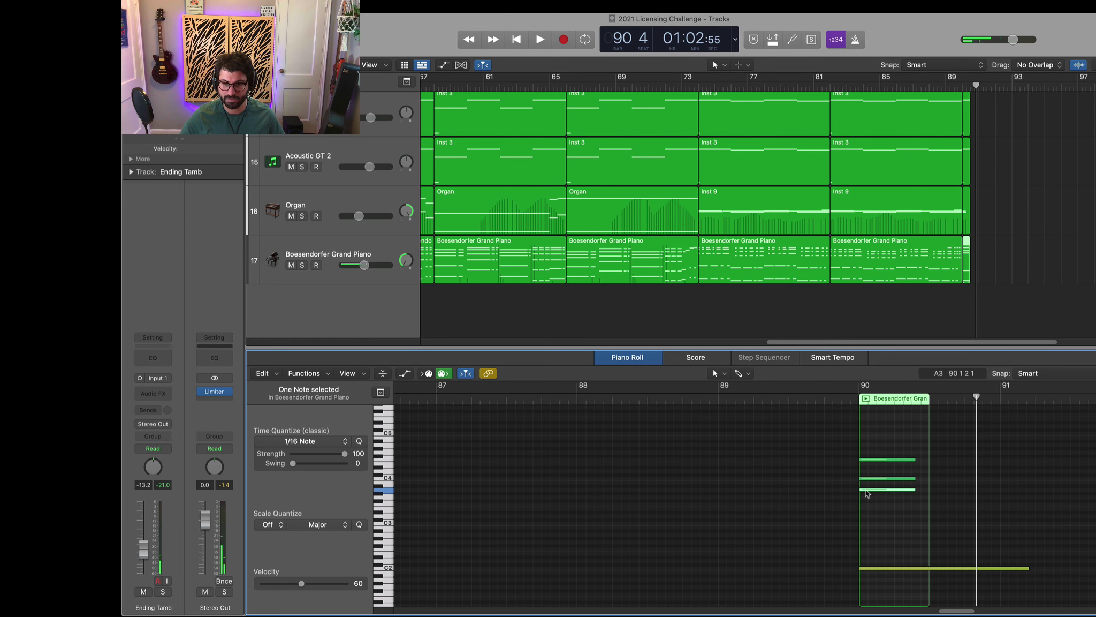
drag(867, 492, 867, 455)
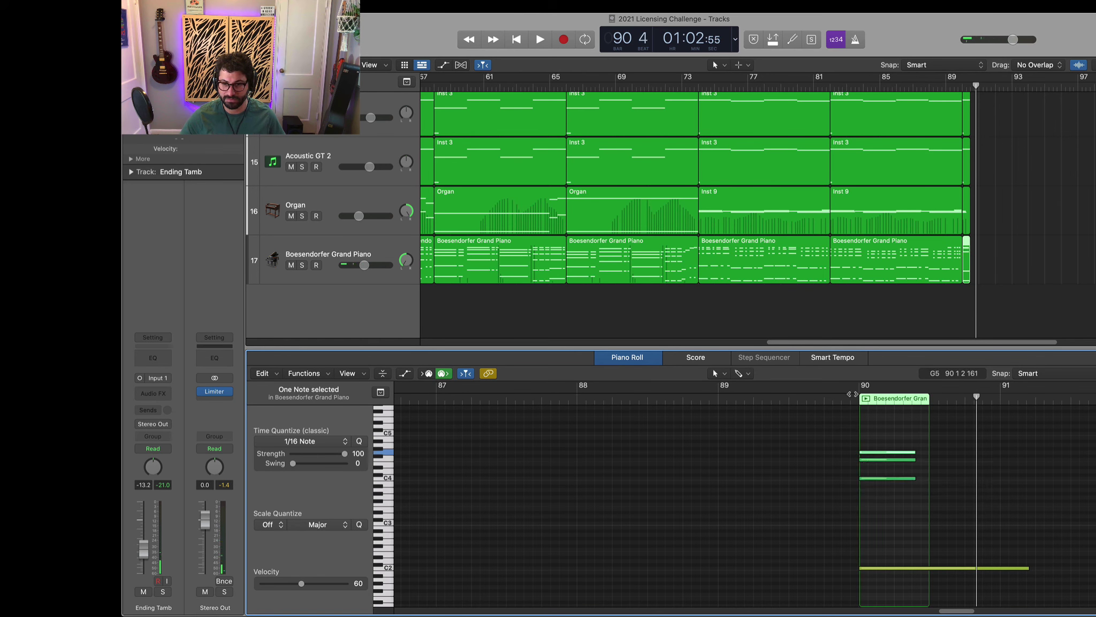
click(851, 394)
key(space)
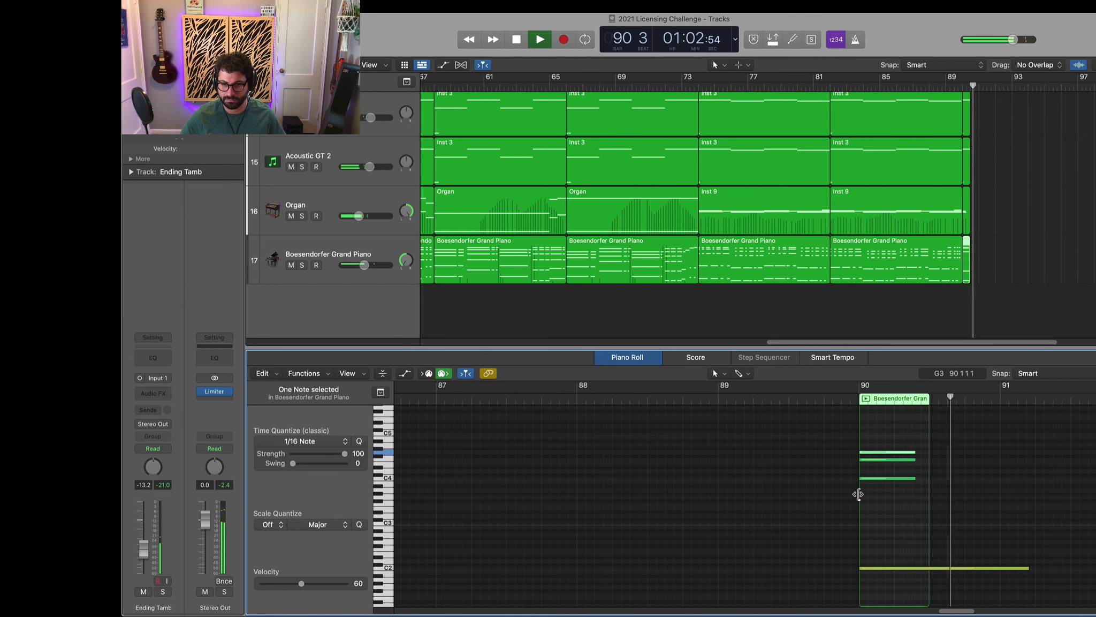
Move the F4 note of the final piano chord at bar 90 down to E4 and audition it
key(space)
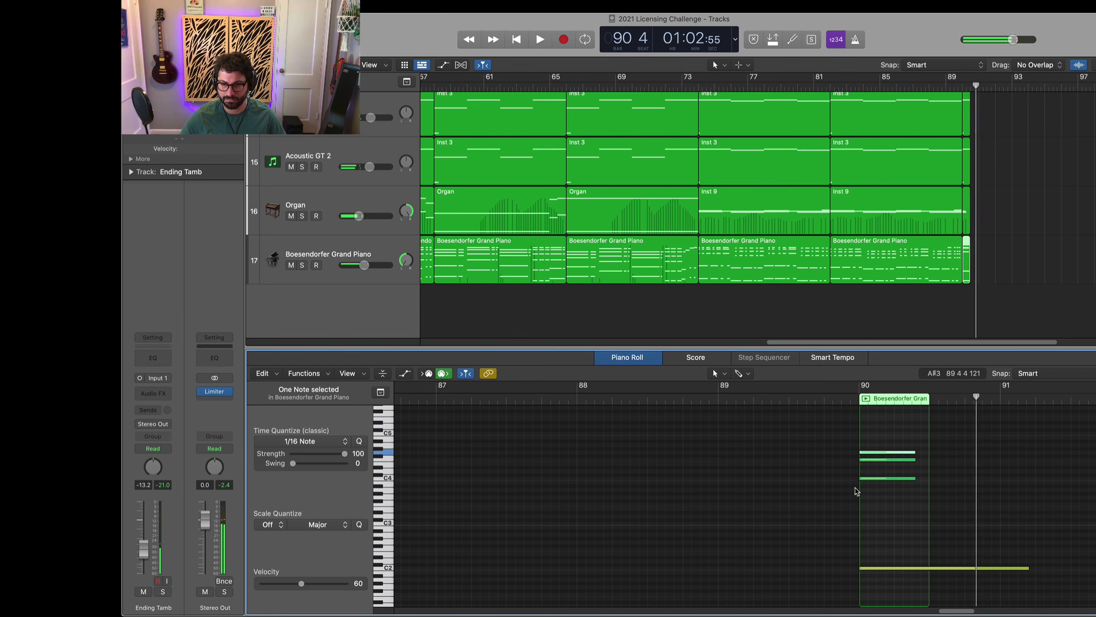
click(871, 463)
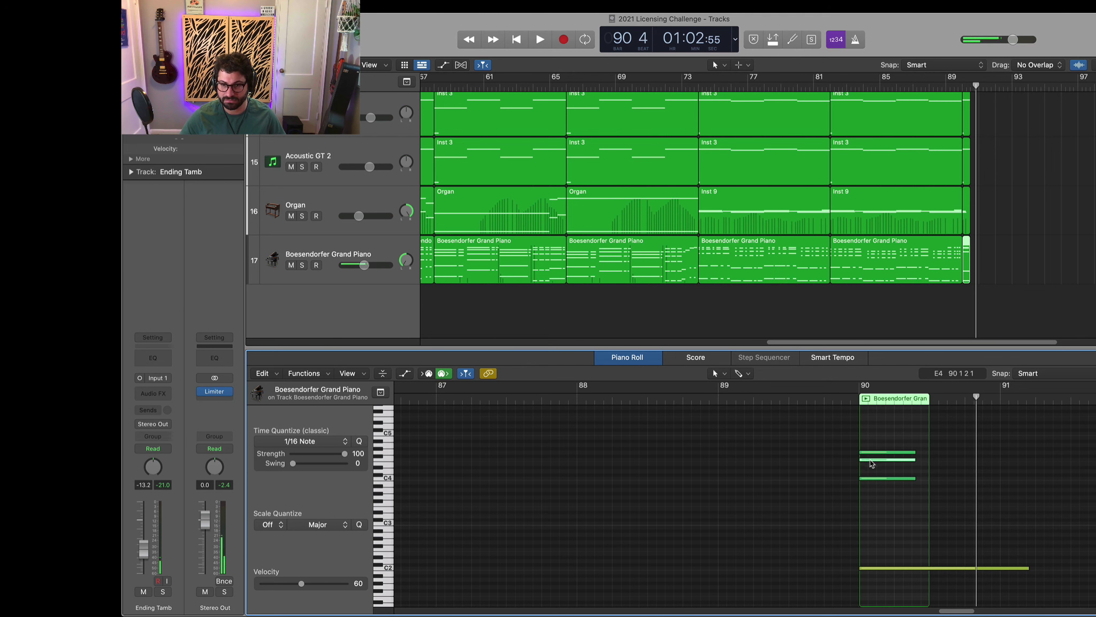
drag(871, 459, 871, 464)
key(space)
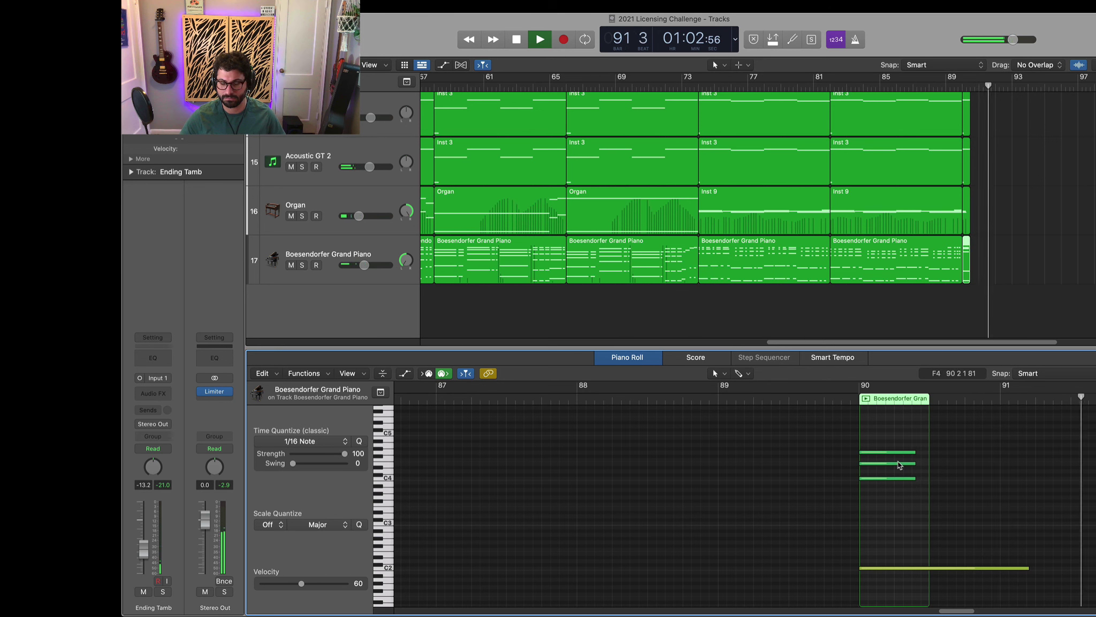
key(space)
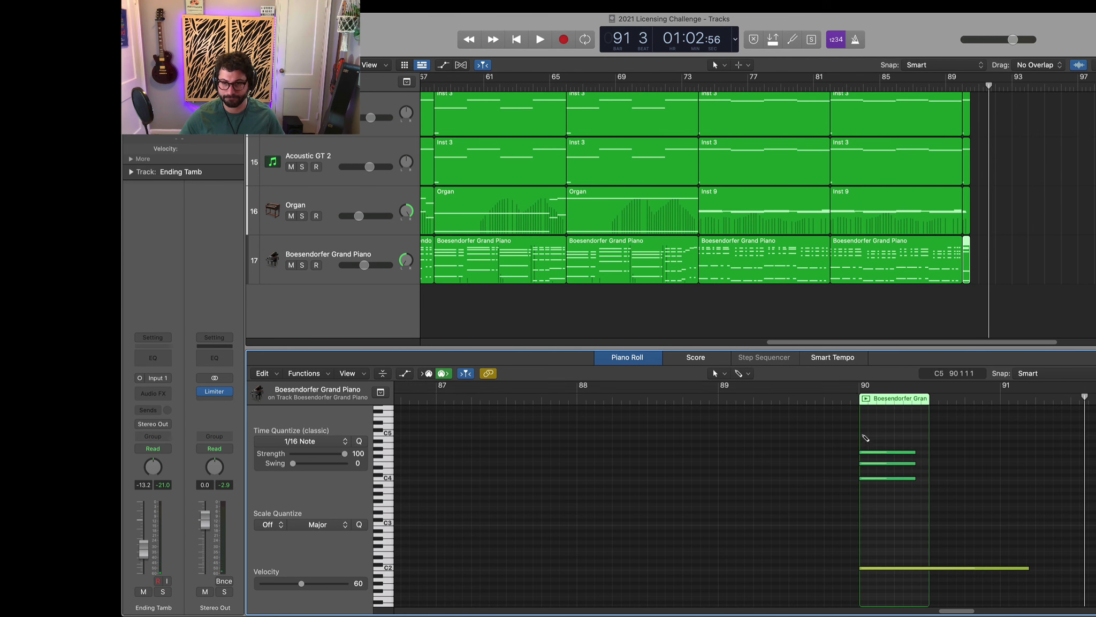
Add a C5 note on top of the final piano chord at bar 90 and audition it from about bar 89
click(864, 435)
double_click(835, 402)
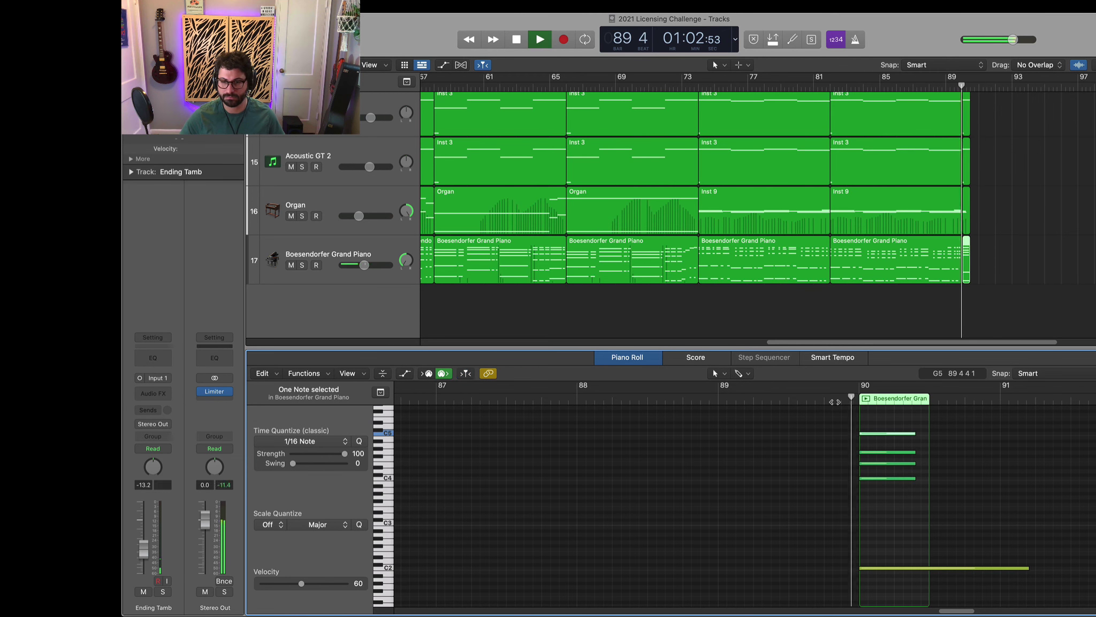
click(720, 400)
key(space)
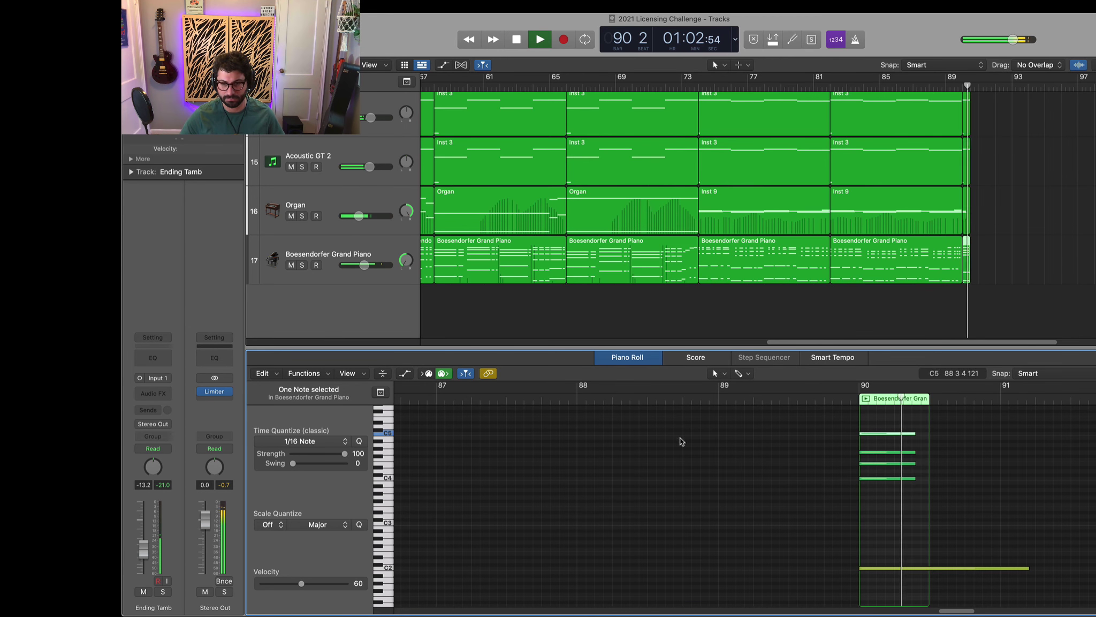
key(space)
Set the velocity of the final piano chord's four upper notes to 91 and play the ending from about bar 80
drag(960, 426, 764, 504)
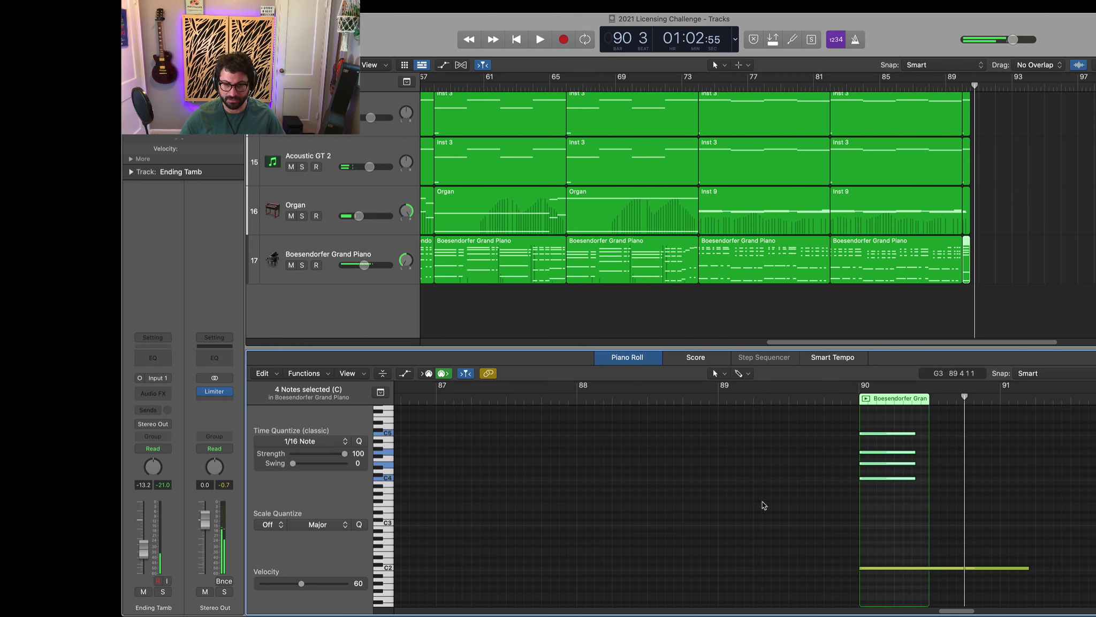
drag(304, 587, 324, 588)
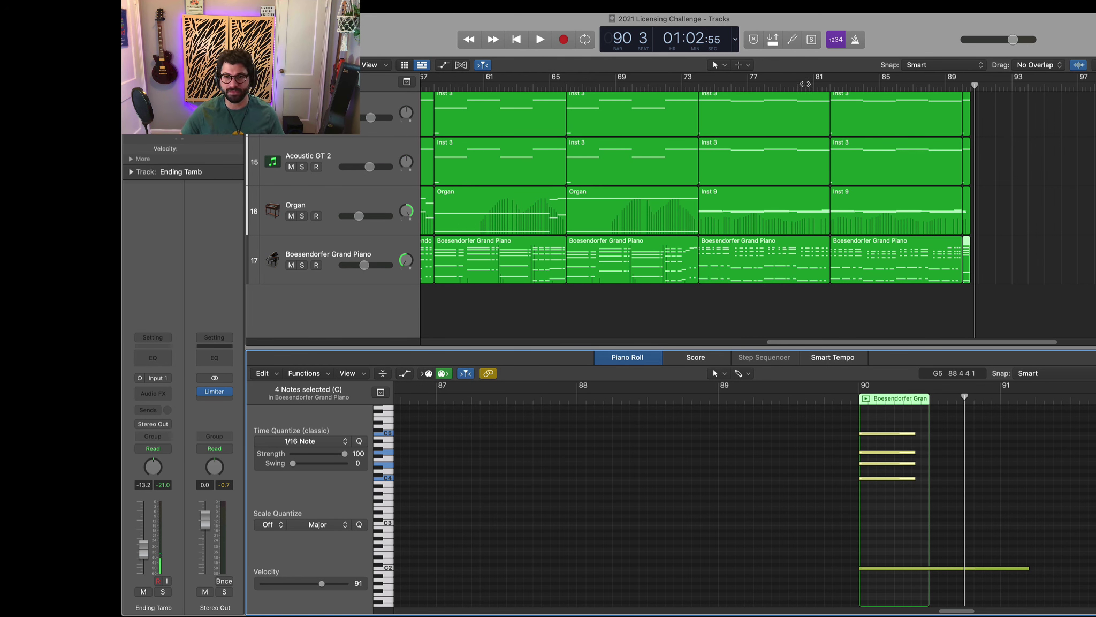
click(805, 83)
key(space)
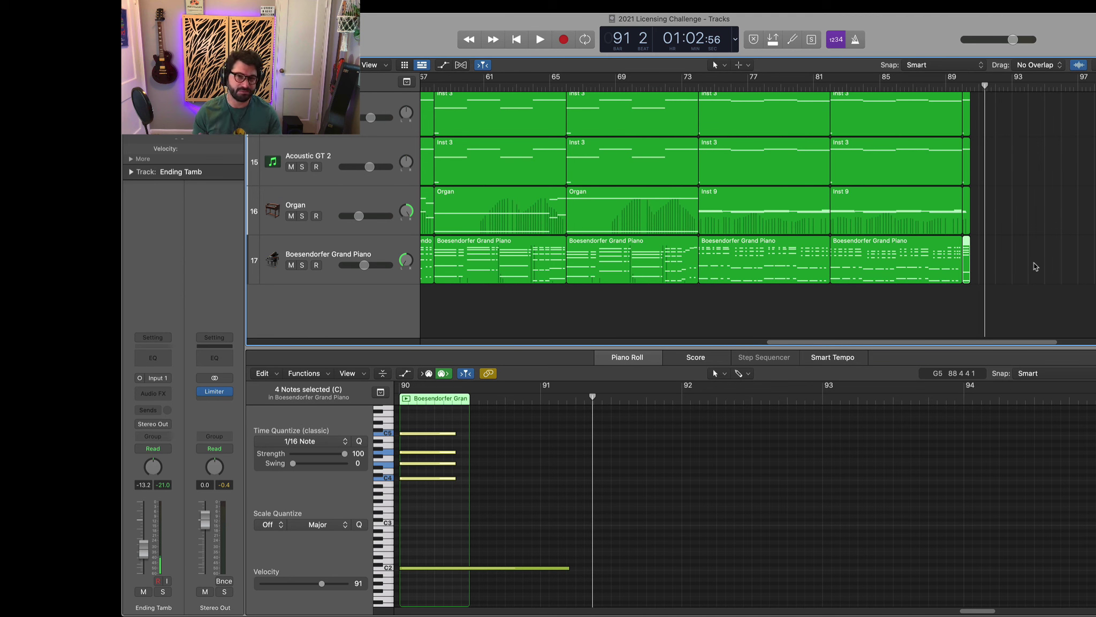
Close the piano roll and zoom out the arrangement to review all 17 tracks from bar 1 to the ending
scroll(1022, 257, up, 5)
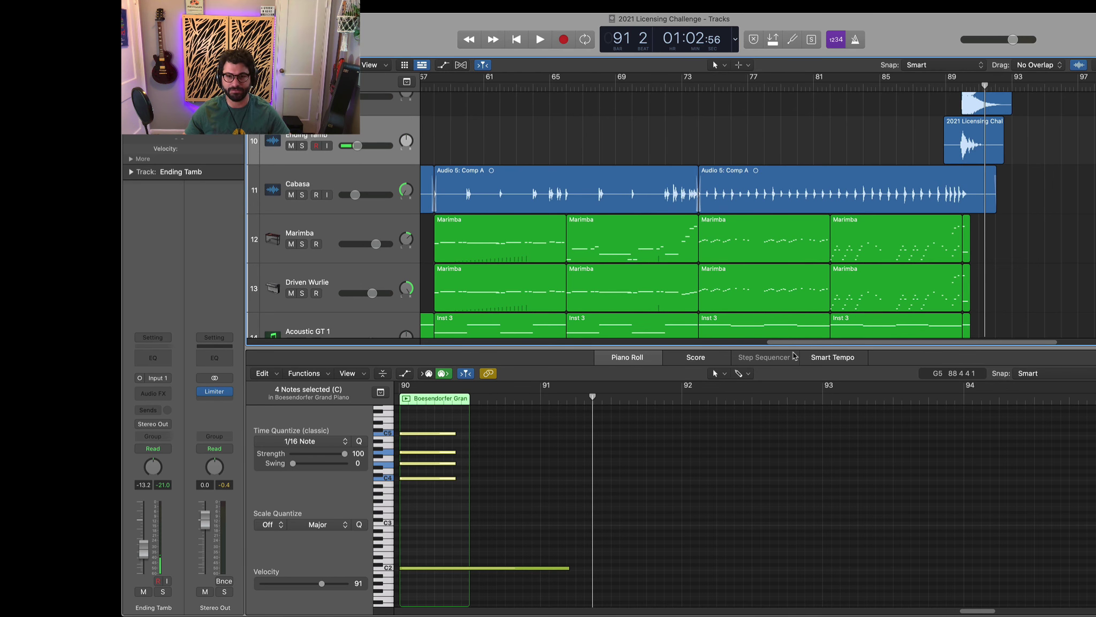
key(e)
scroll(804, 352, up, 6)
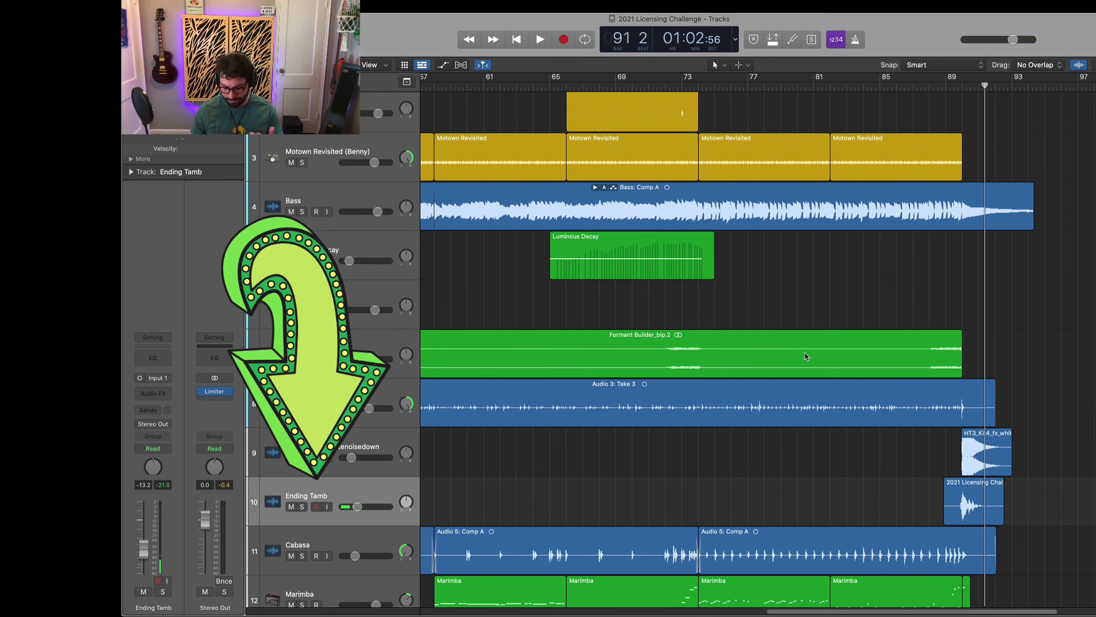
key(super+Left)
key(super+Left)
key(super+Left)
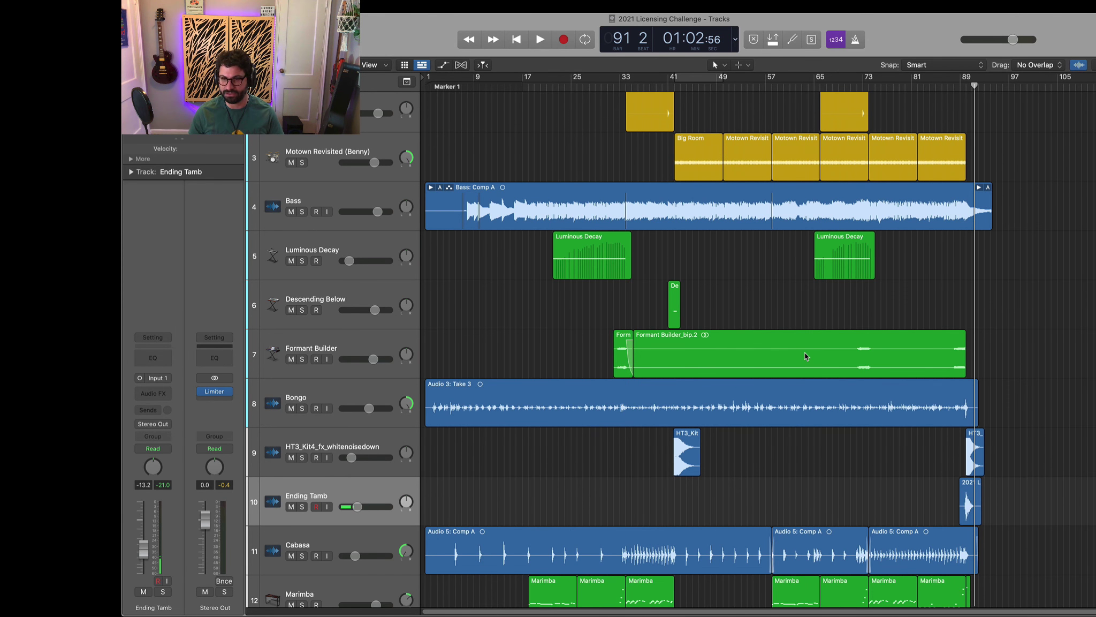
key(super+Up)
key(super+Up)
key(super+Up)
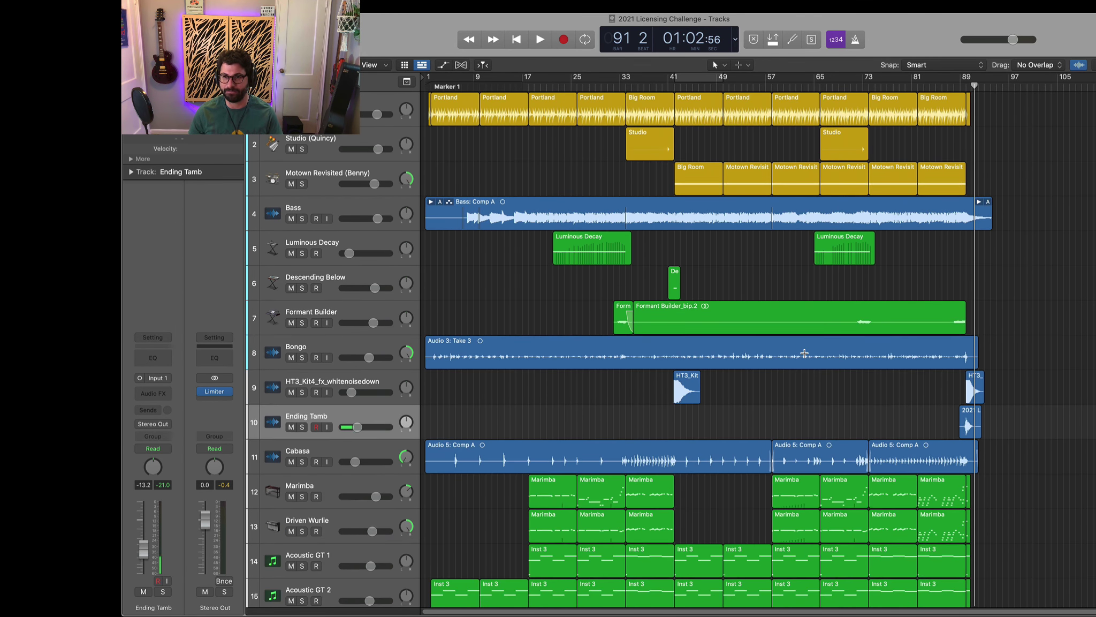
key(super+Up)
key(super+Up)
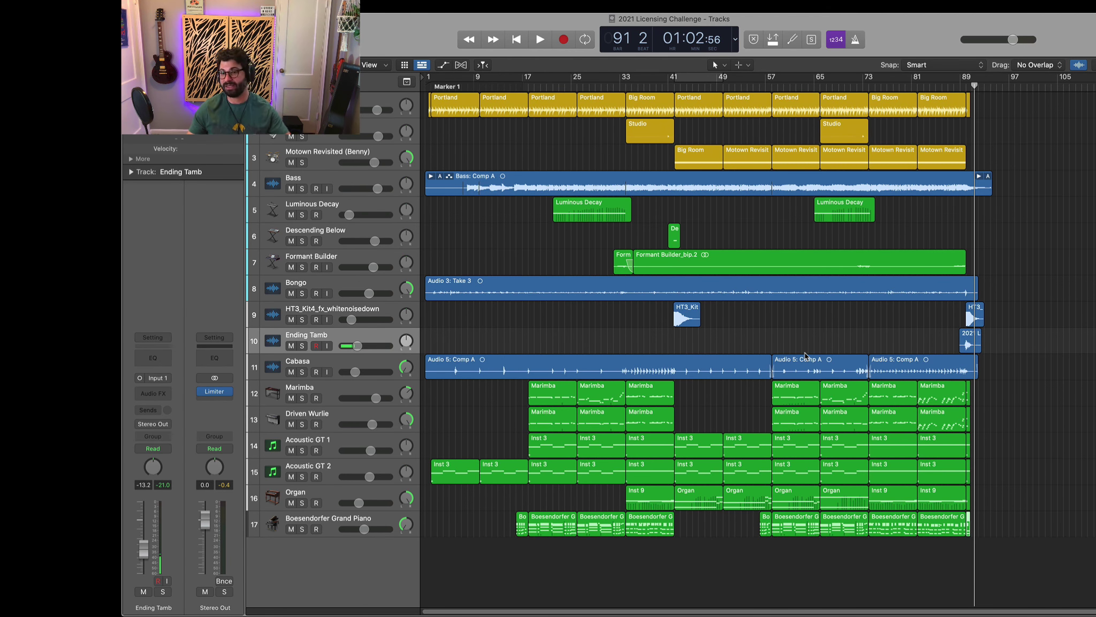
click(1092, 5)
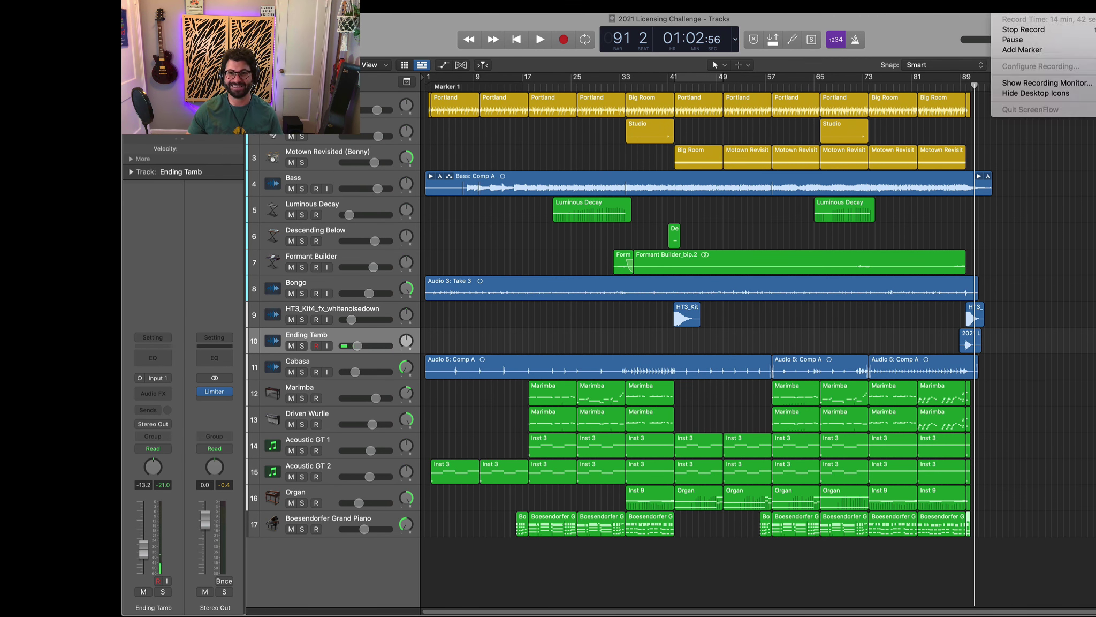